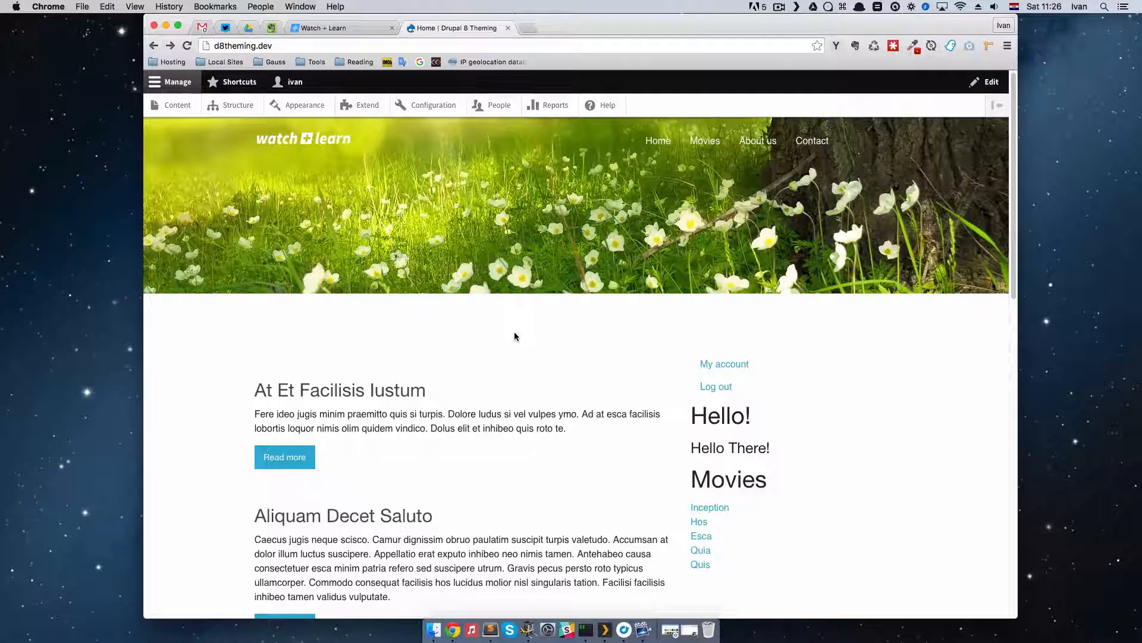
Step: Create a new taxonomy vocabulary named Genre and save it
click(231, 106)
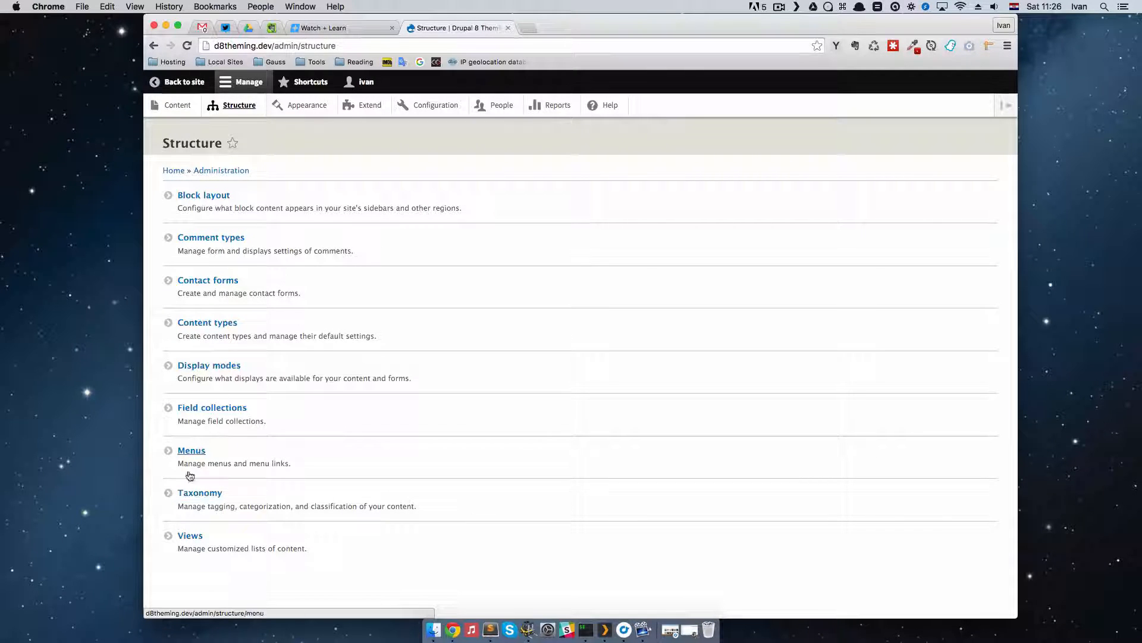
click(190, 493)
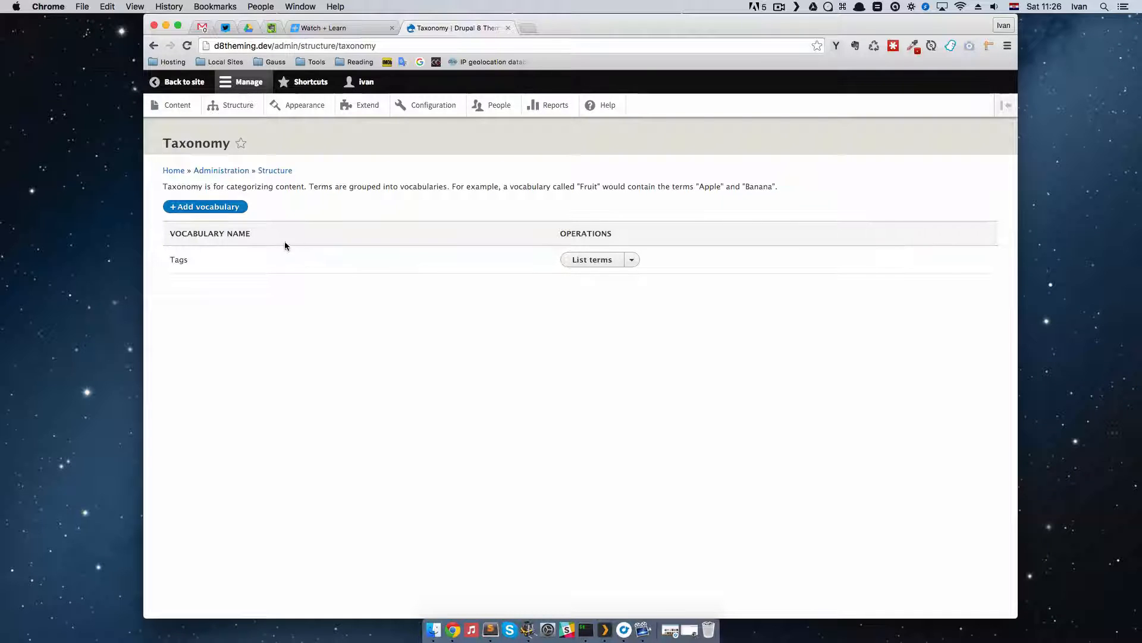
click(229, 212)
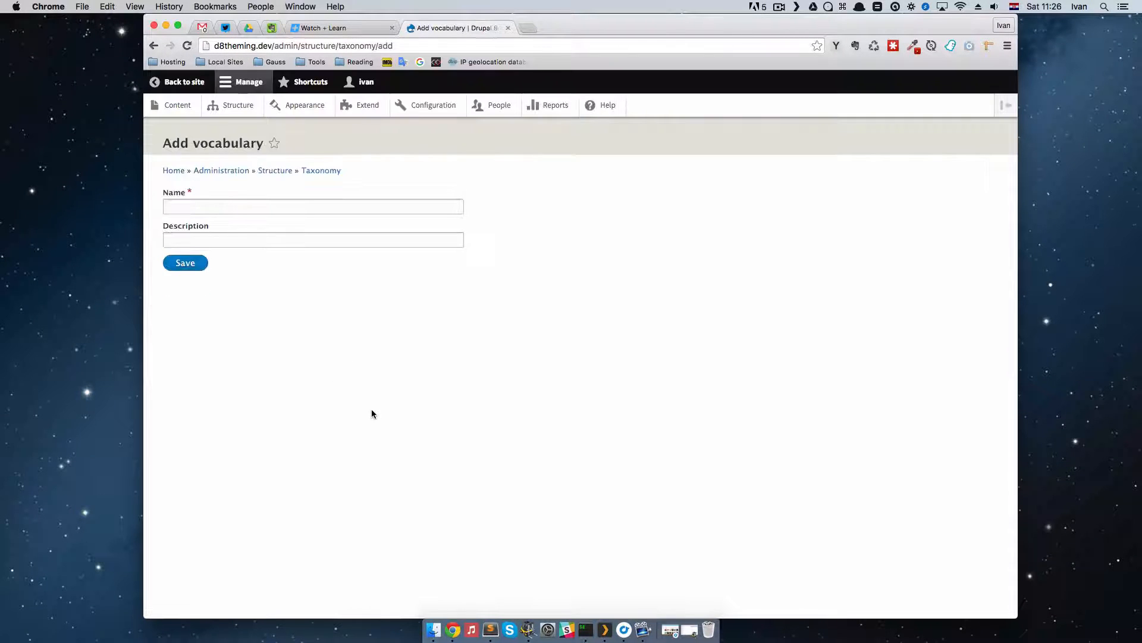
click(234, 210)
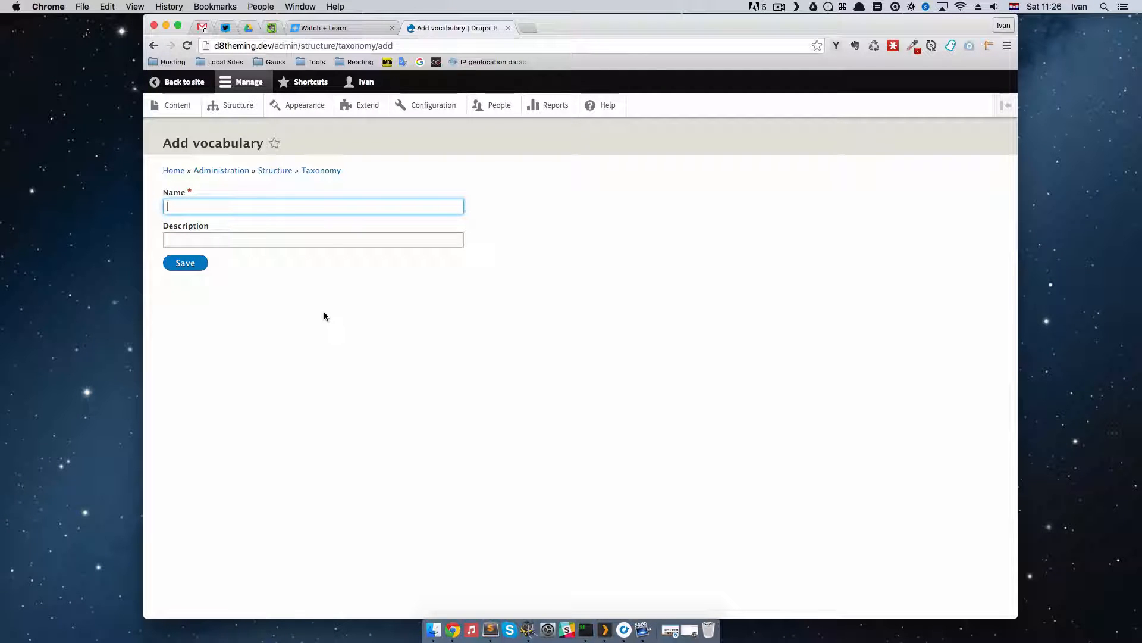
text(Genre)
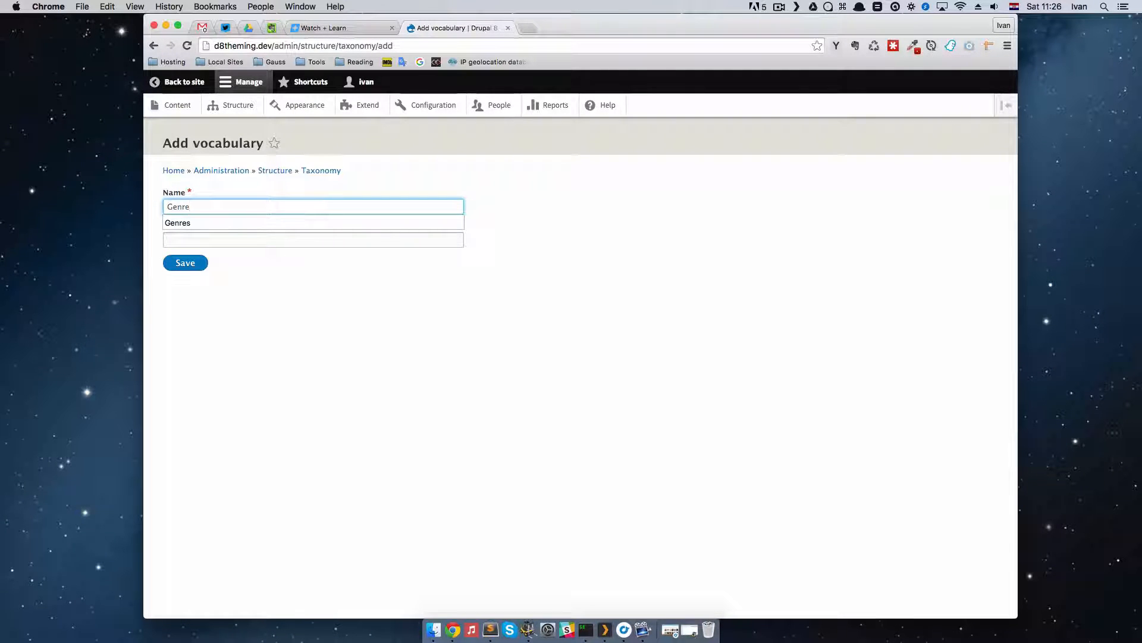
click(355, 280)
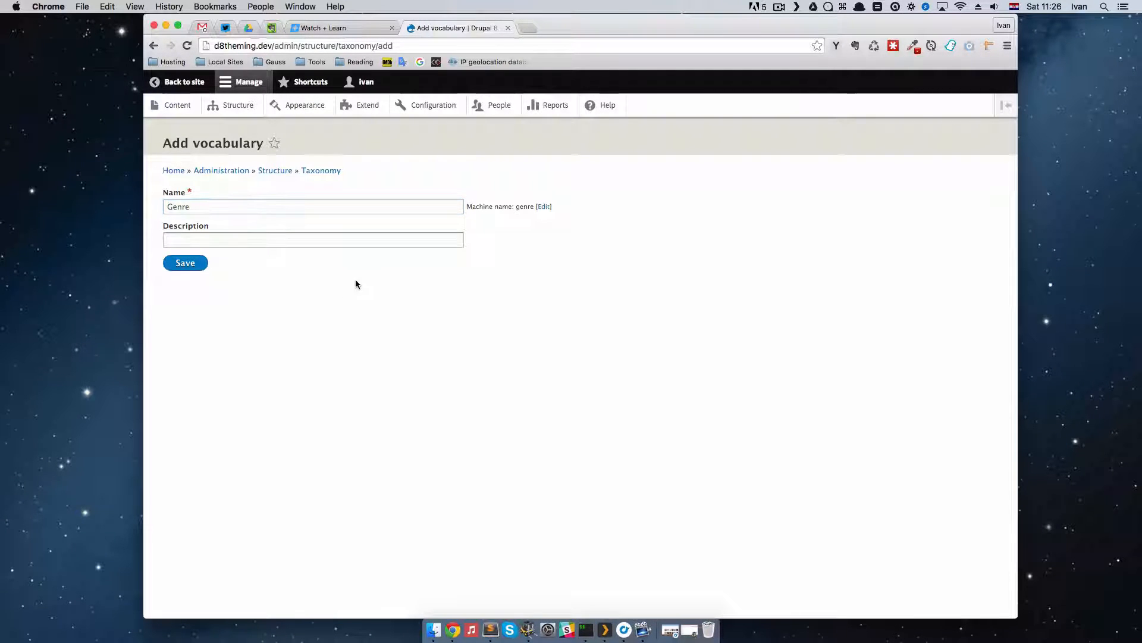
click(186, 266)
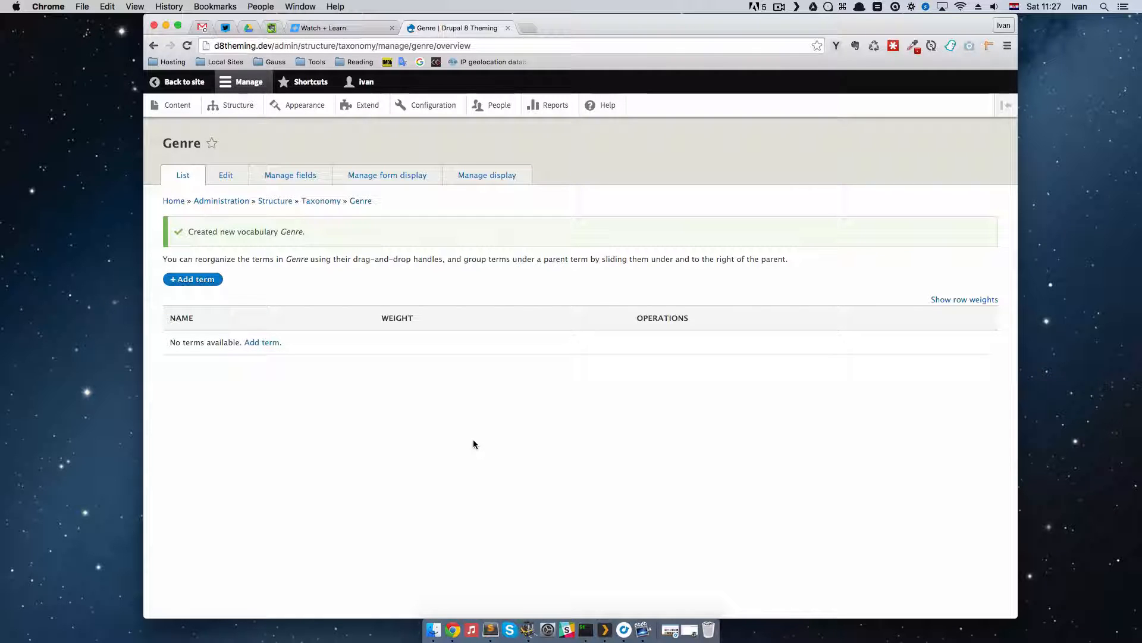
Step: Add the term Comedy to the Genre vocabulary with the URL alias /comedy and save it
click(210, 280)
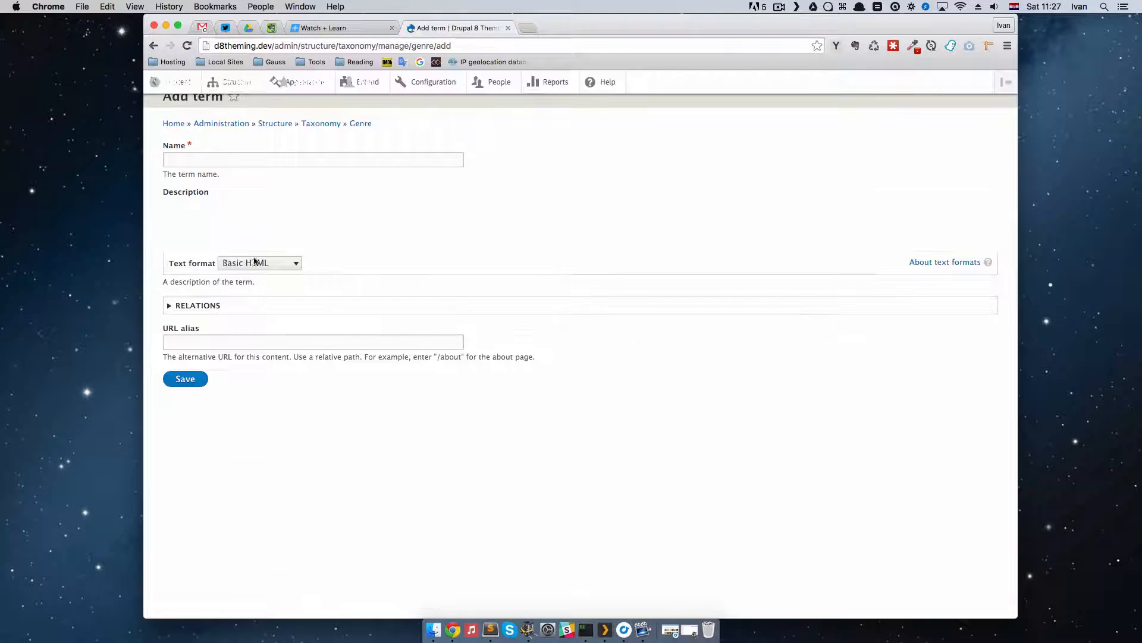
click(215, 208)
text(Comedy)
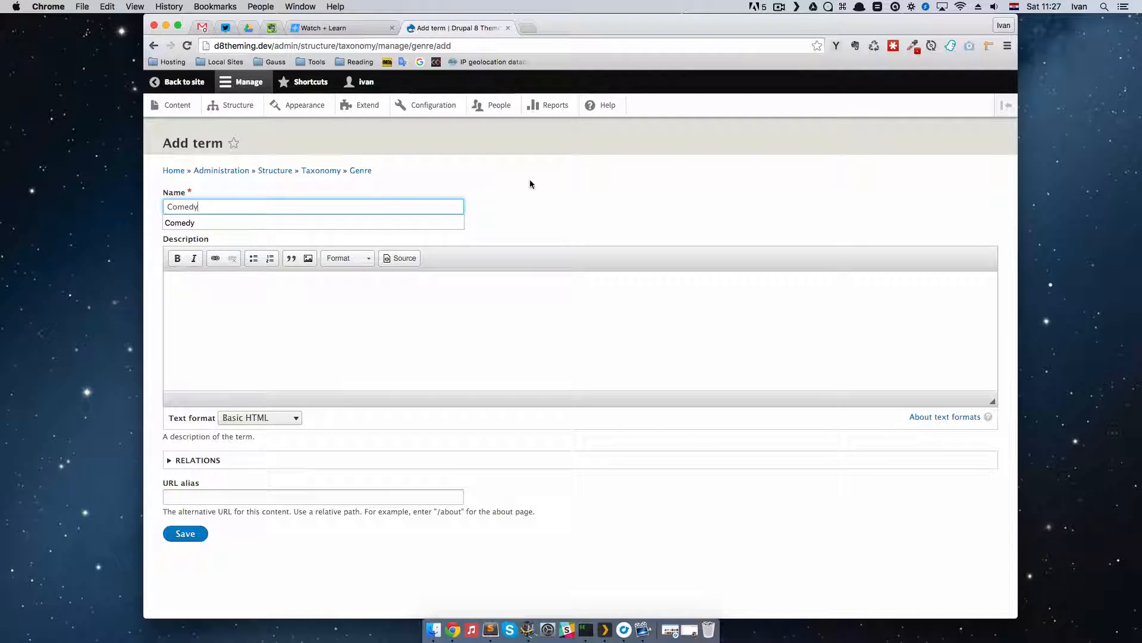
click(599, 205)
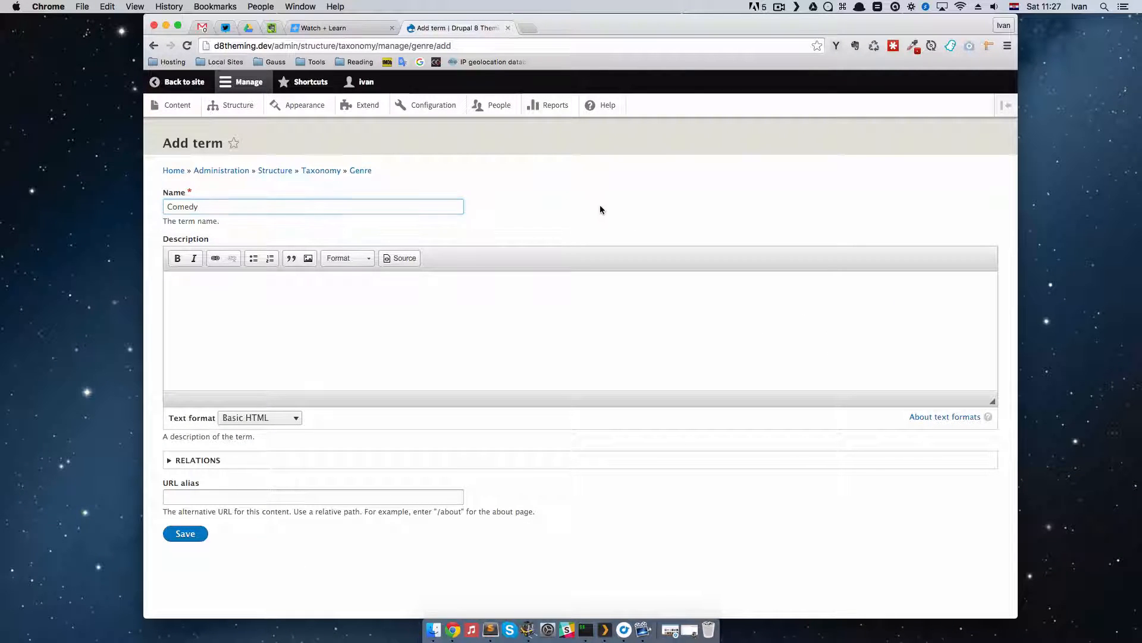
click(241, 497)
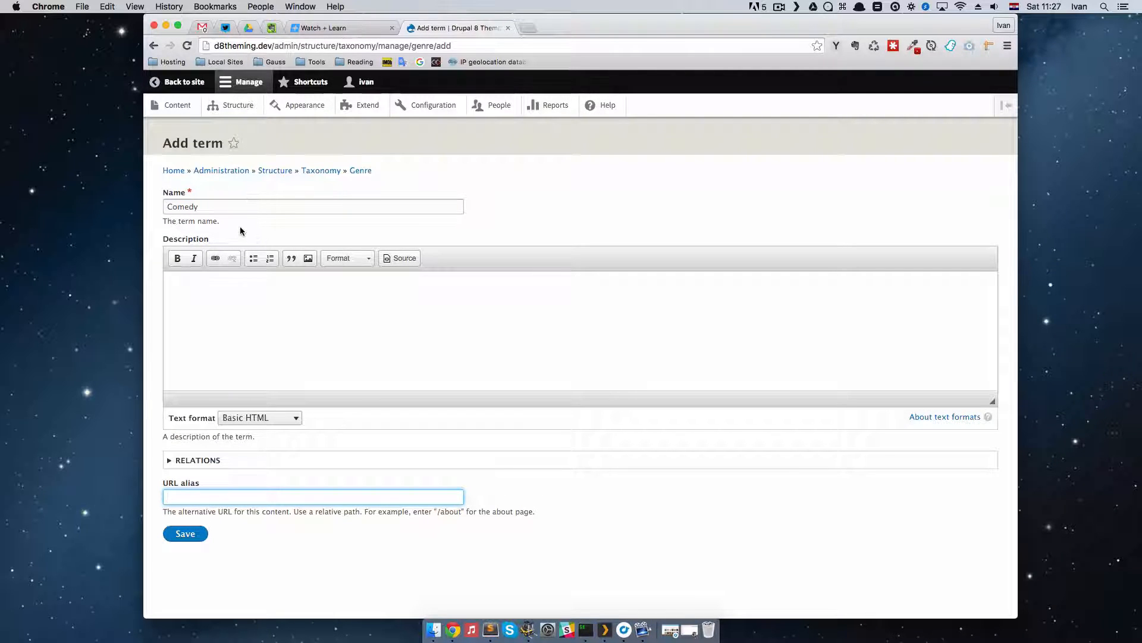
text(/)
key(Down)
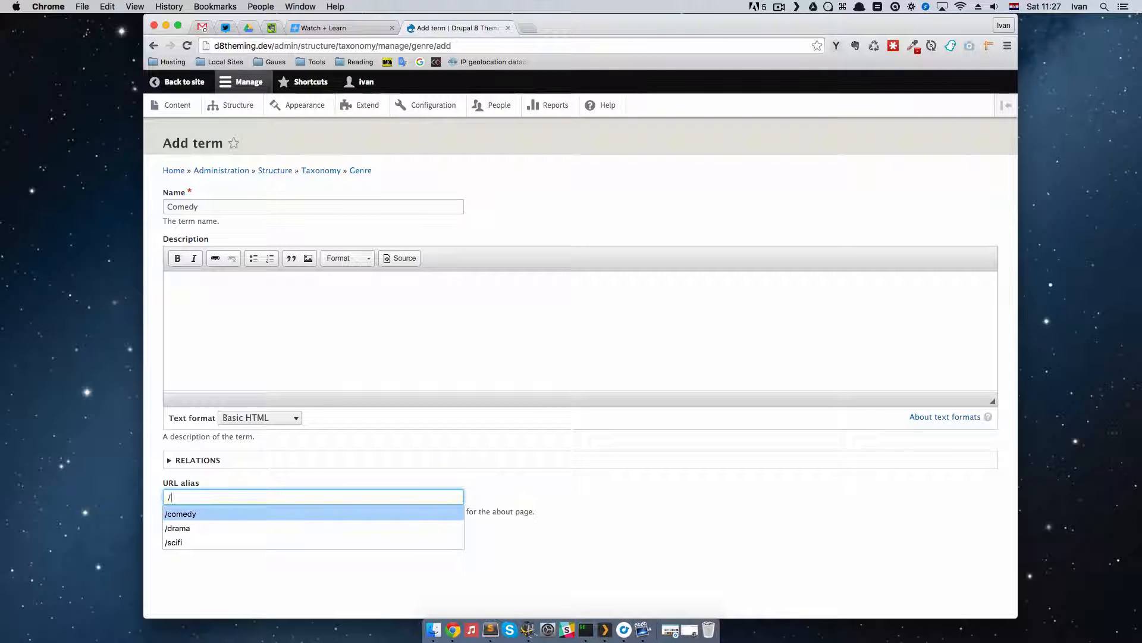
key(Return)
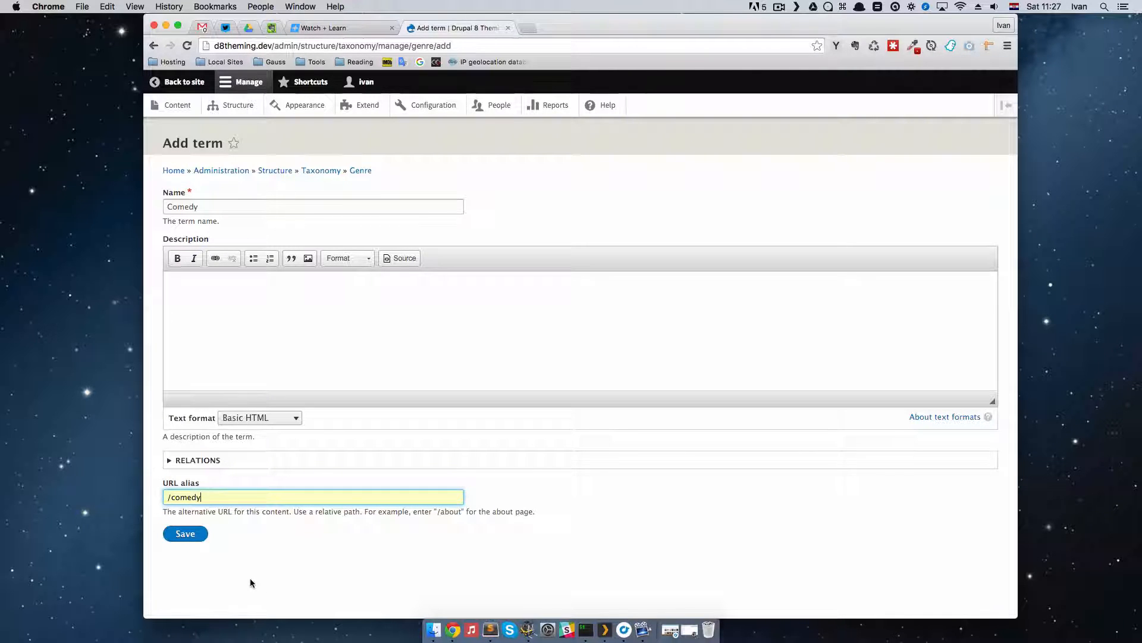
click(185, 533)
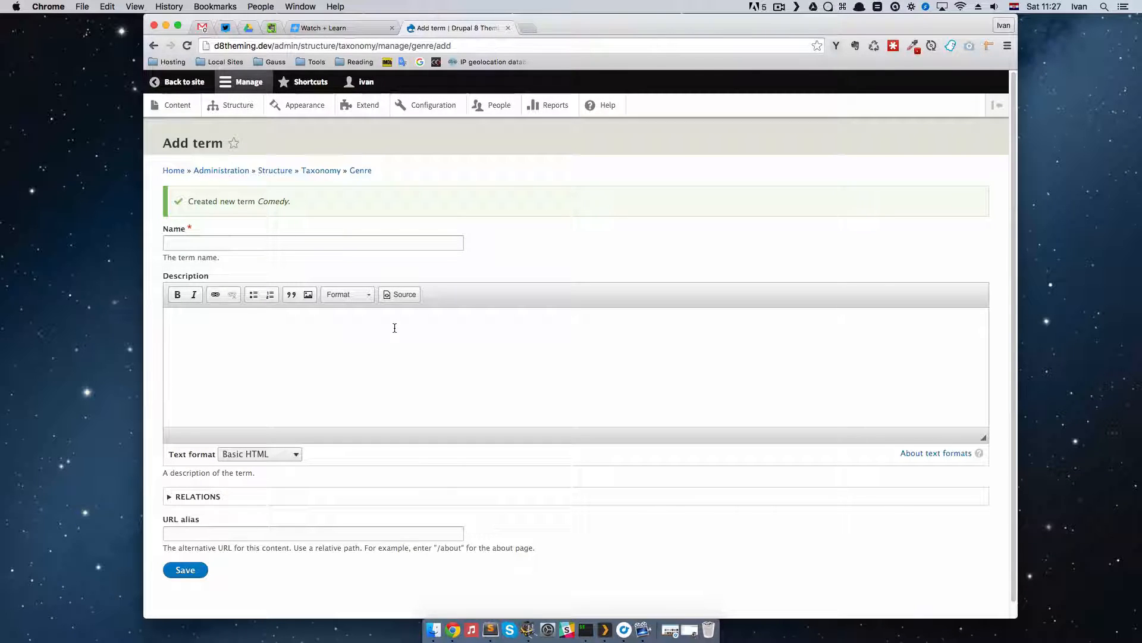
Step: Add the term SciFi to the Genre vocabulary with the URL alias /scifi and save it
click(201, 244)
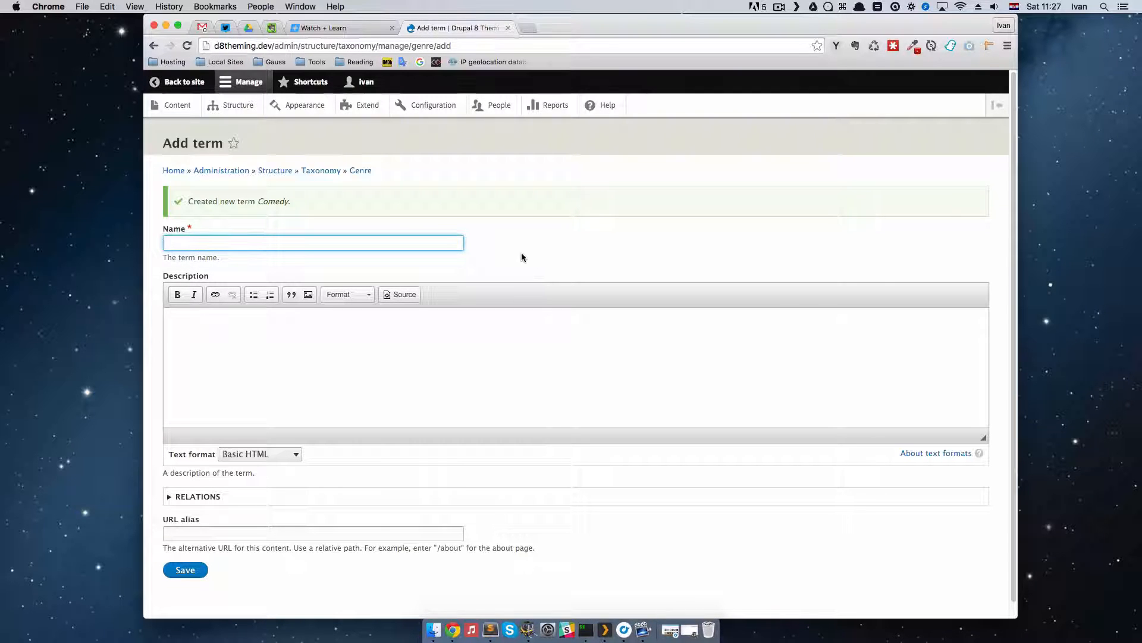
text(Sci)
key(Down)
key(Return)
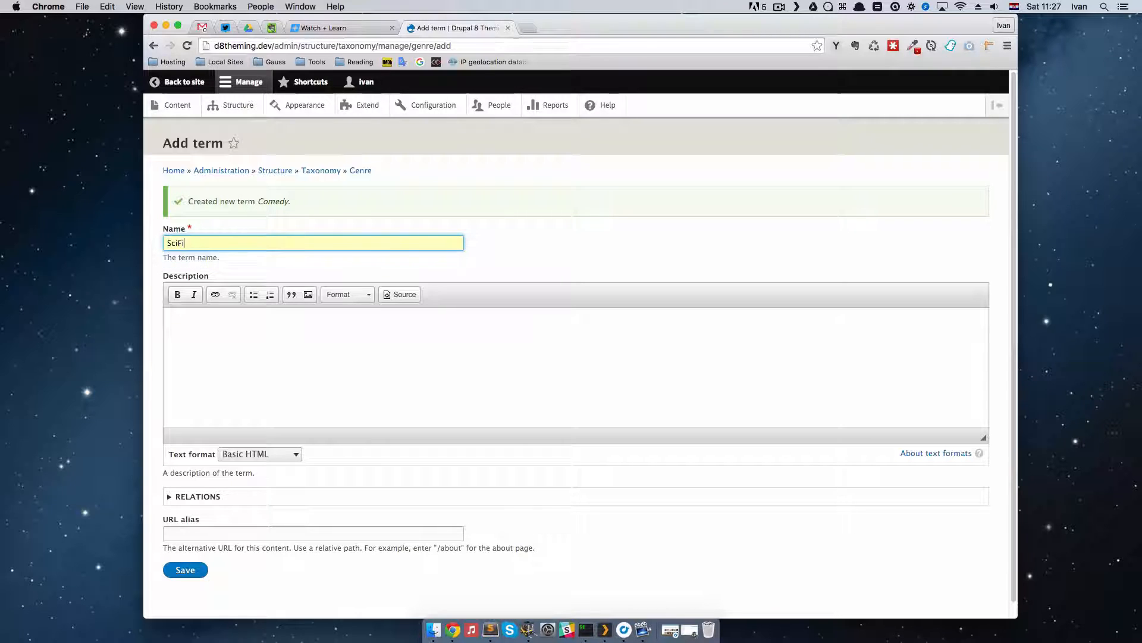
click(234, 530)
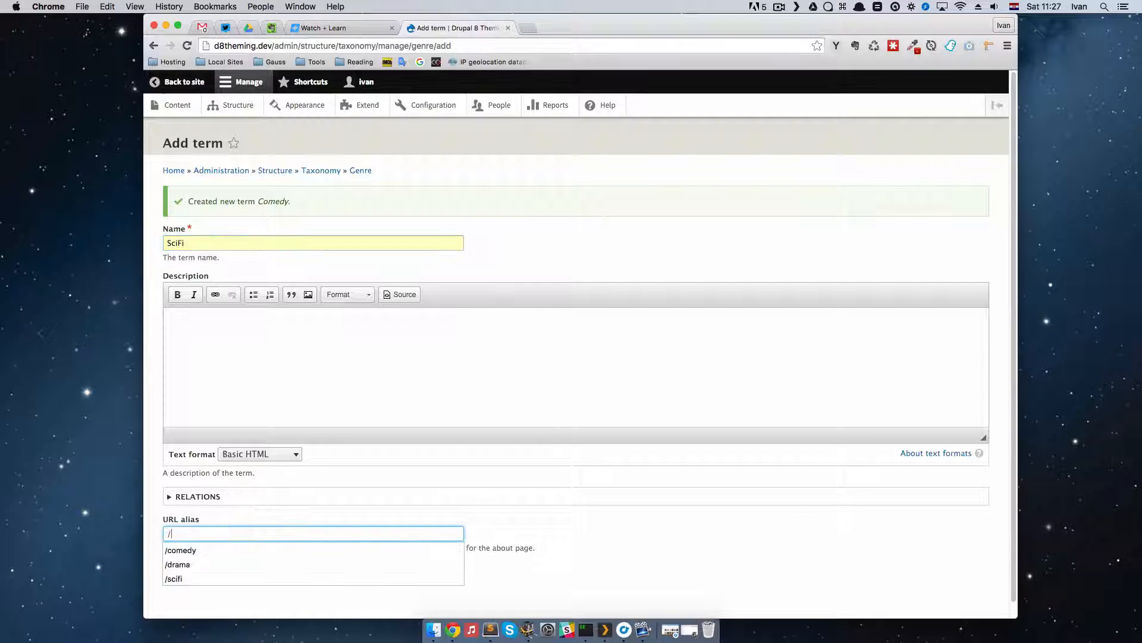
key(Down)
key(Down)
key(Down)
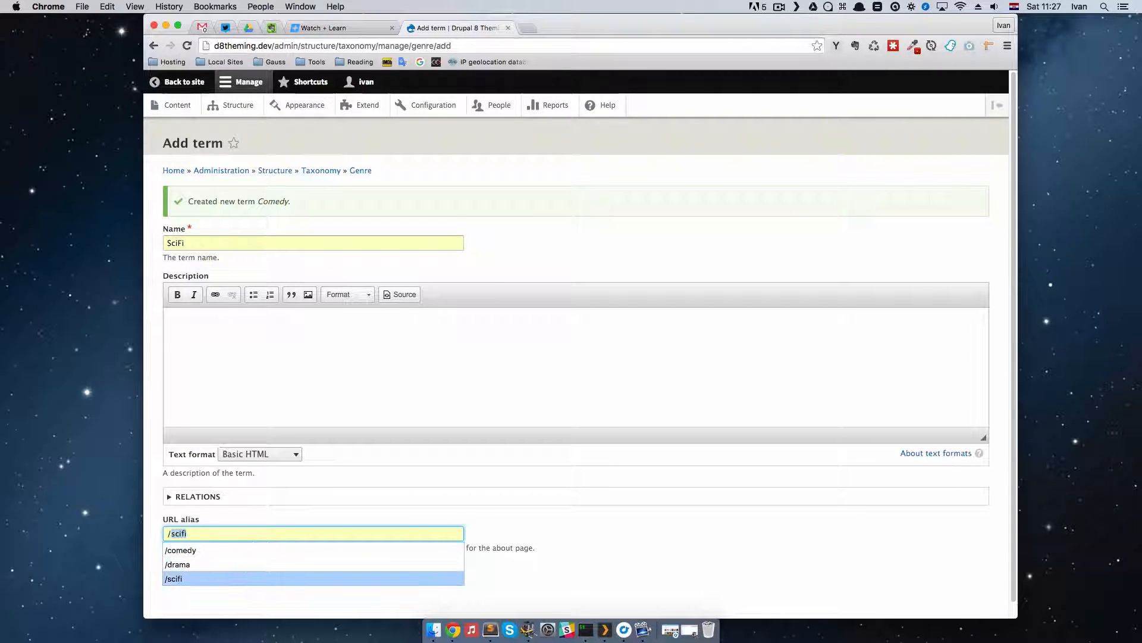
key(Return)
click(200, 572)
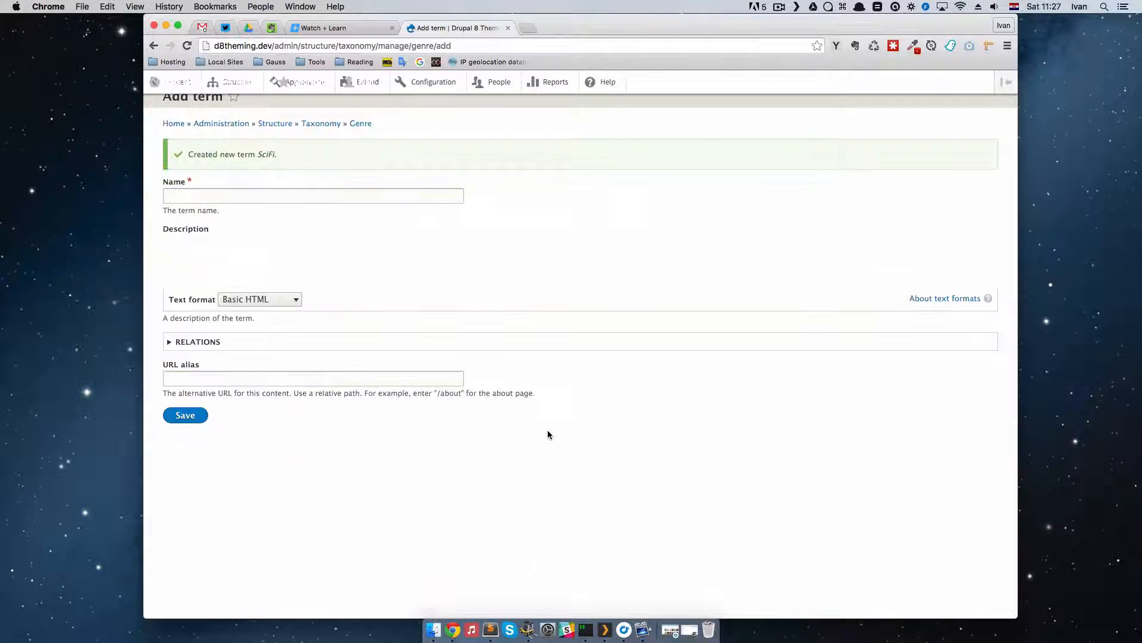
Step: Add the term Drama with the URL alias /drama, save it, and display the Genre vocabulary's list of terms
click(212, 244)
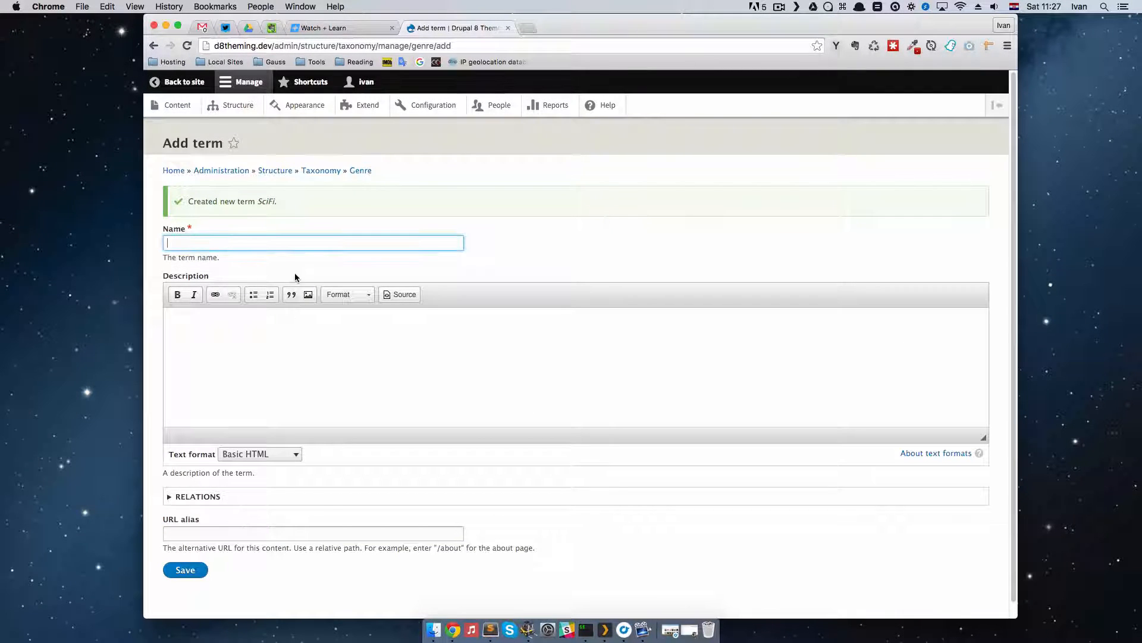
text(Drama)
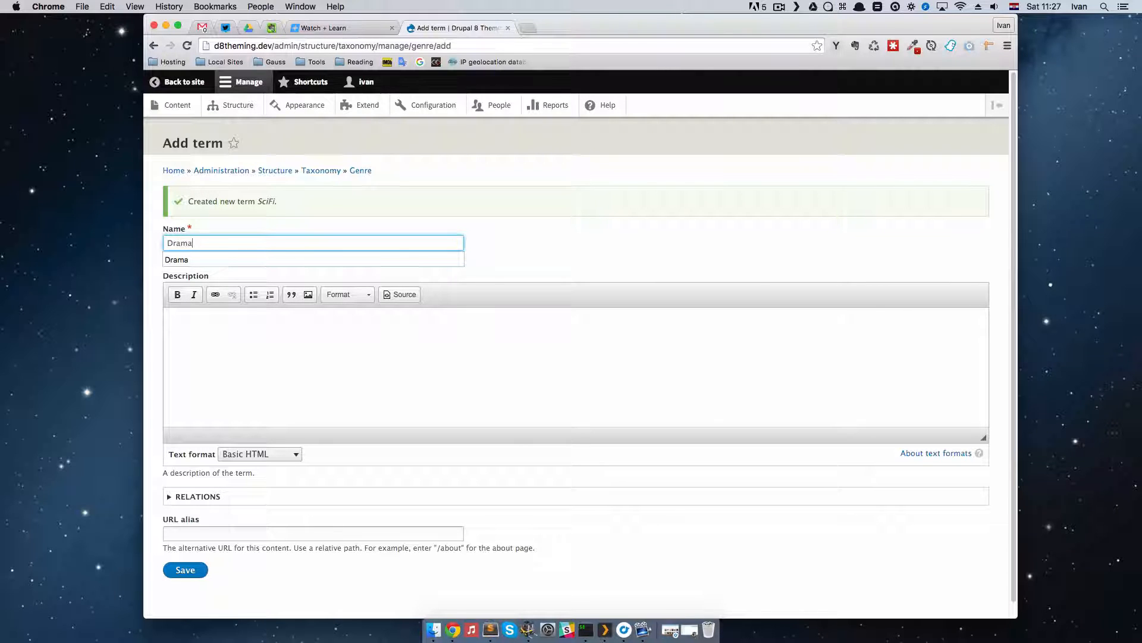
click(245, 532)
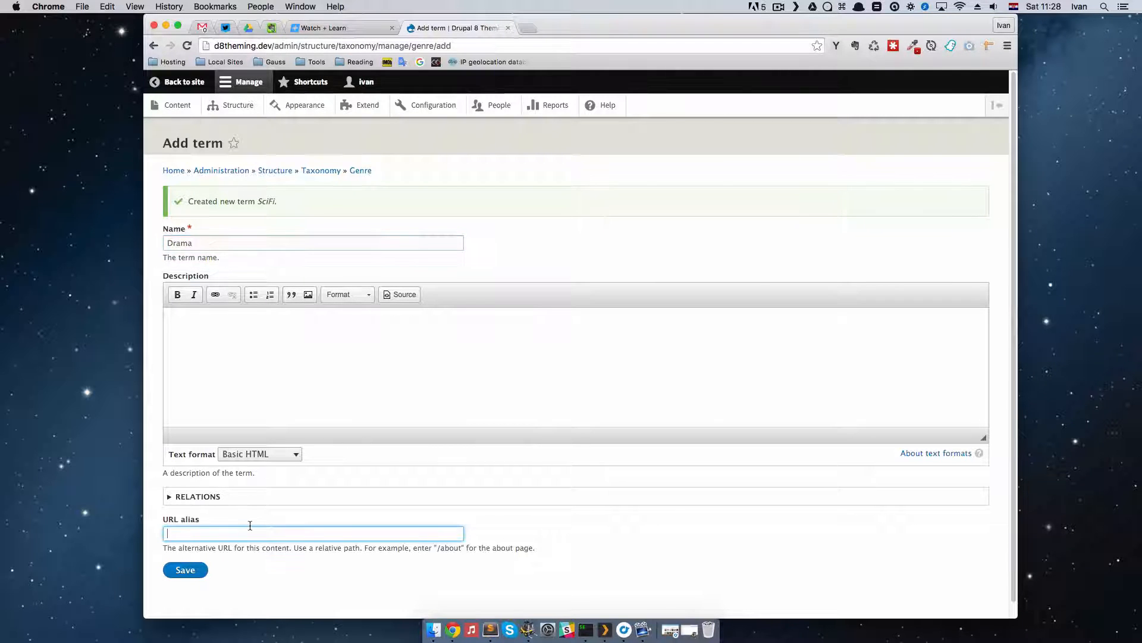
text(/drama)
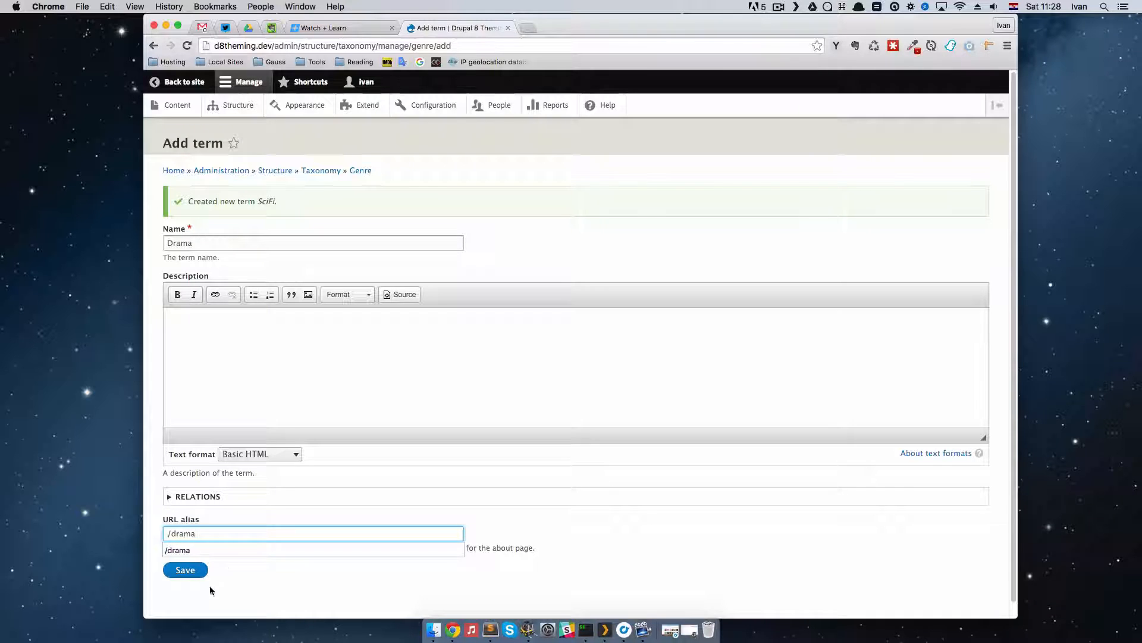
click(194, 571)
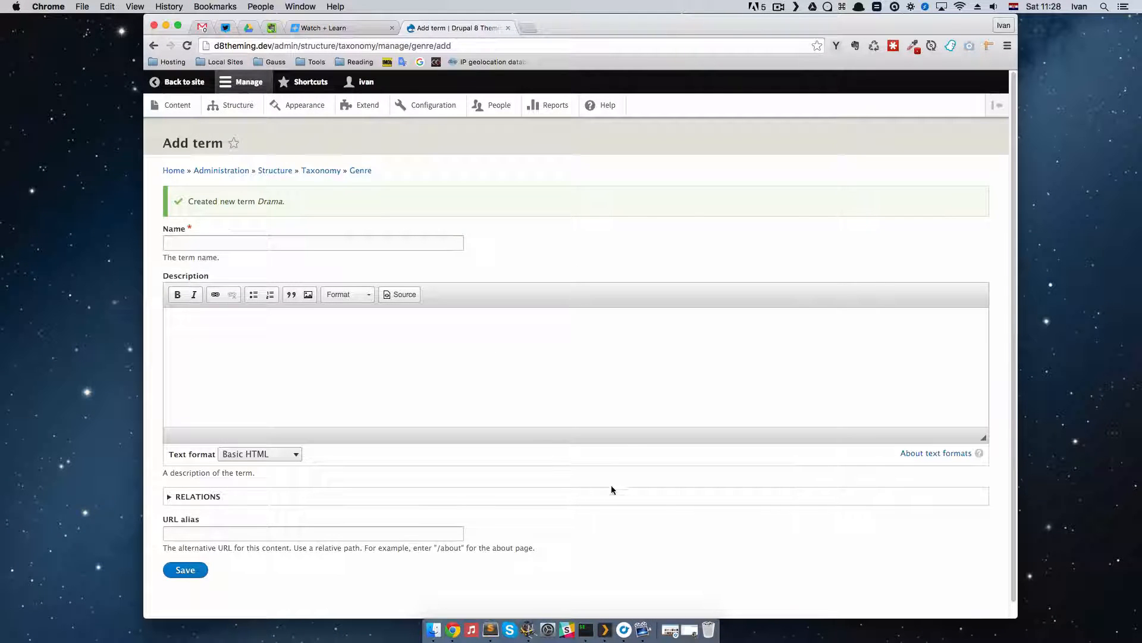
click(325, 171)
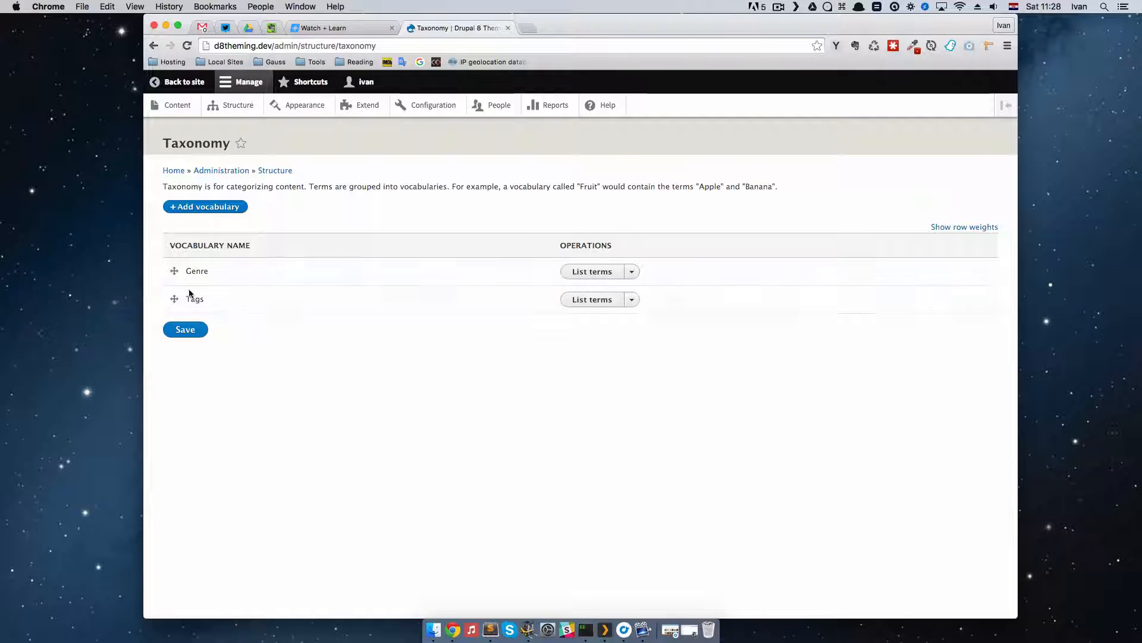
click(595, 273)
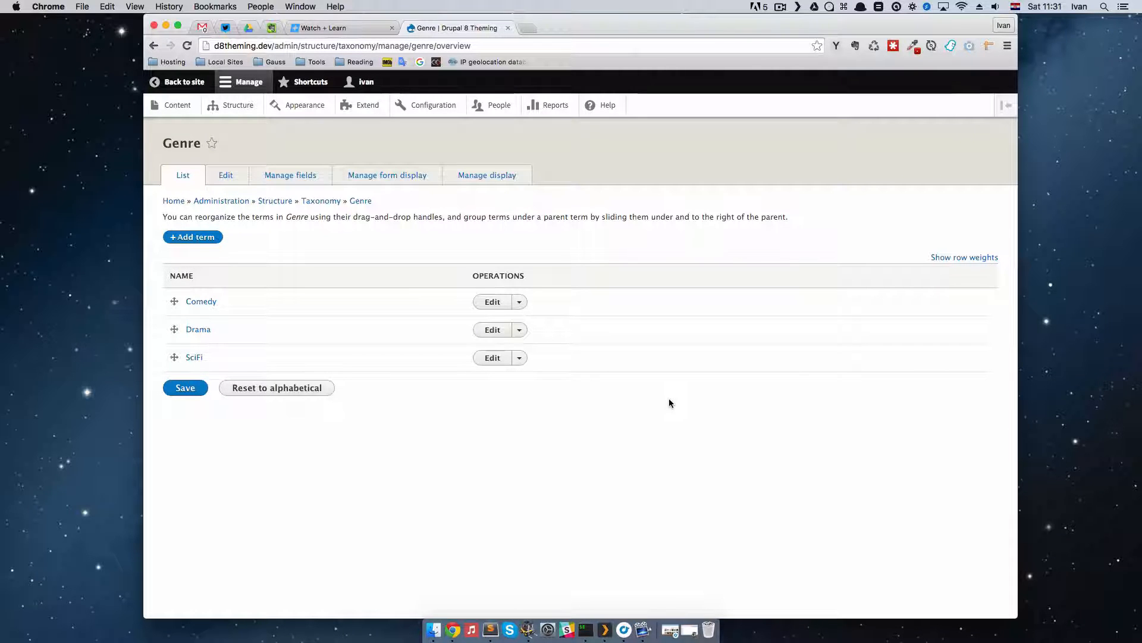
Step: Open the site in a separate browser tab and examine the fields on the Inception movie's edit form
super+click(183, 81)
click(594, 26)
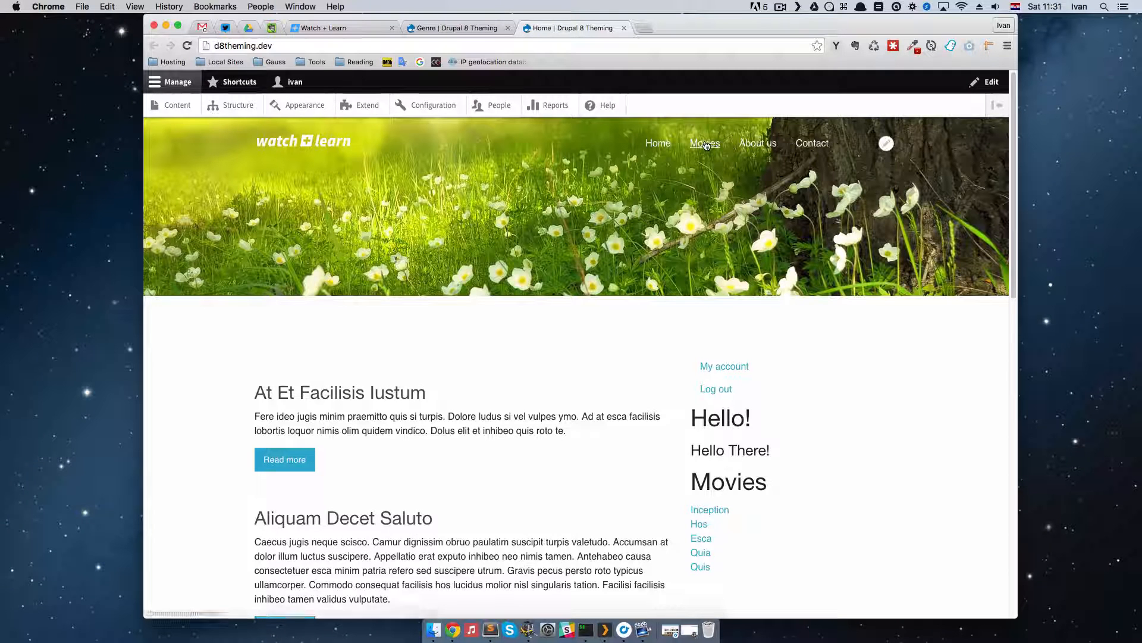
click(706, 144)
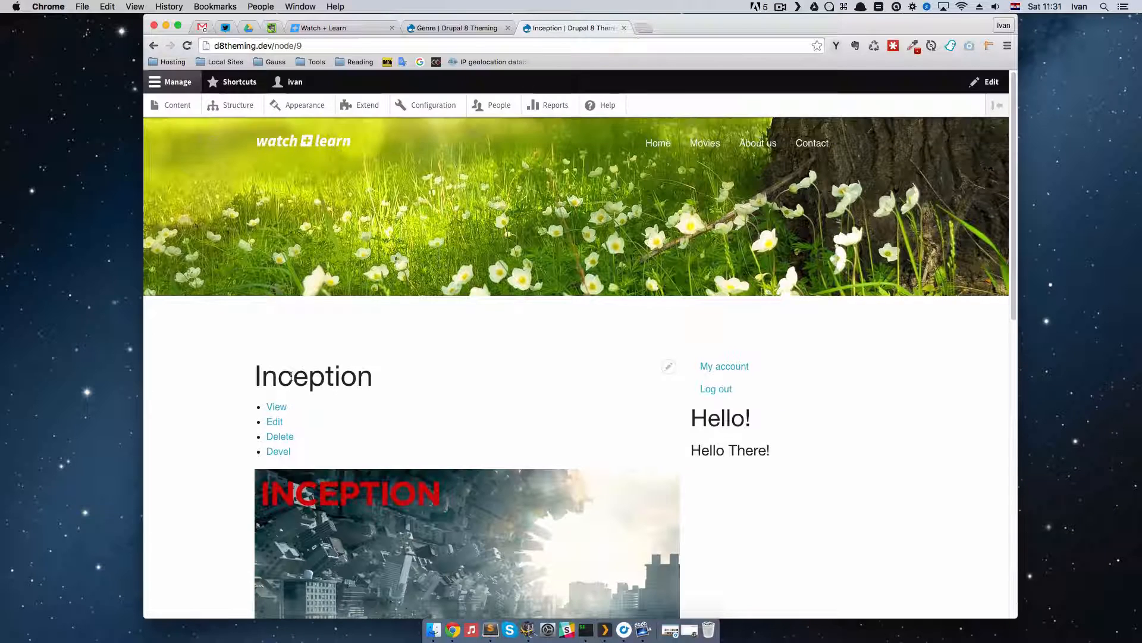
click(278, 421)
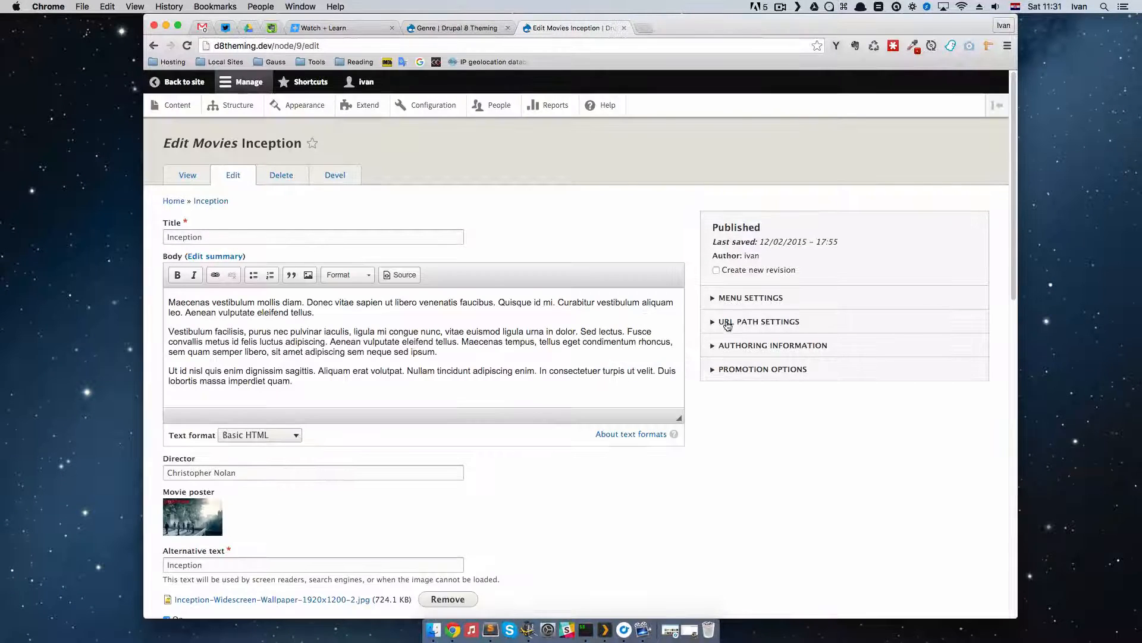
scroll(694, 372, down, 5)
scroll(694, 374, down, 8)
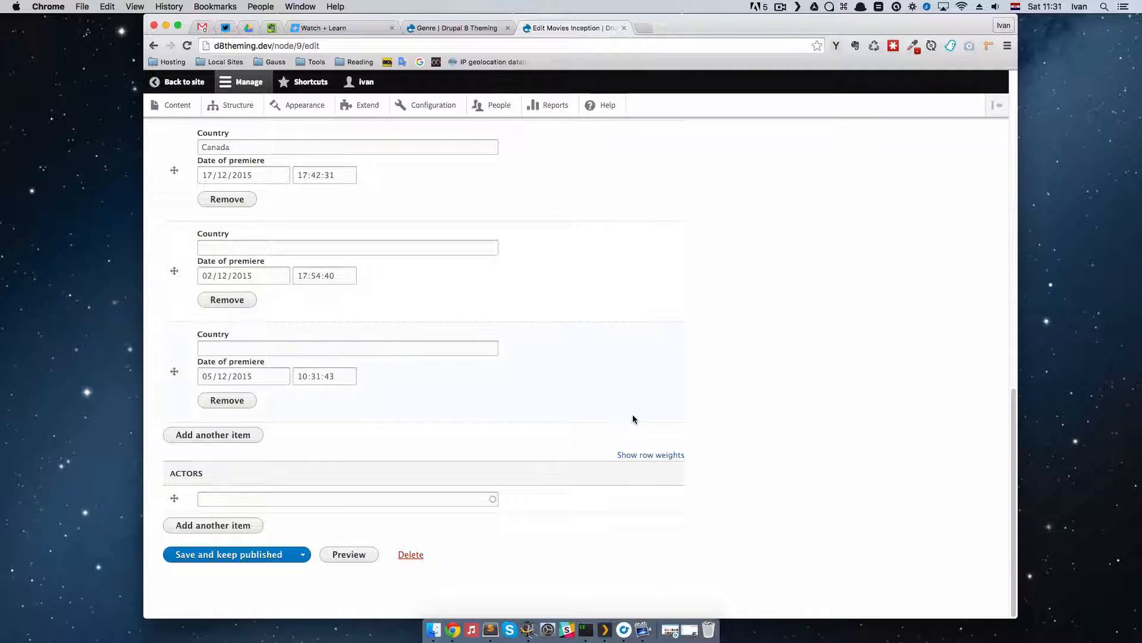
scroll(729, 441, up, 10)
scroll(730, 442, up, 2)
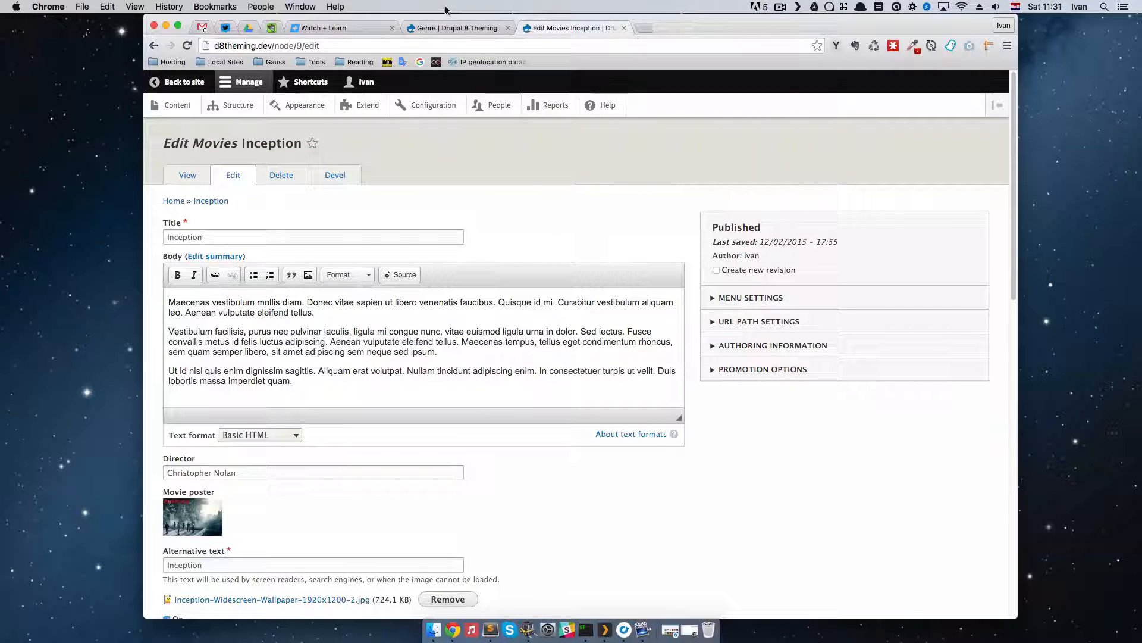
Step: Return to the taxonomy's browser tab and open the field management page of the Movies content type
click(456, 28)
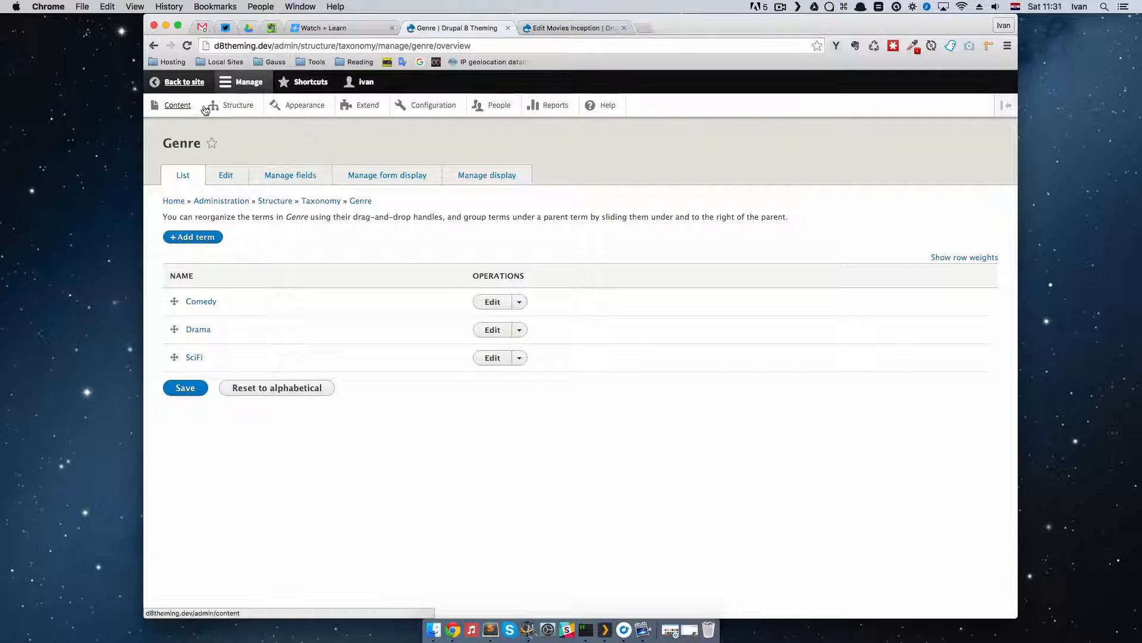
click(236, 106)
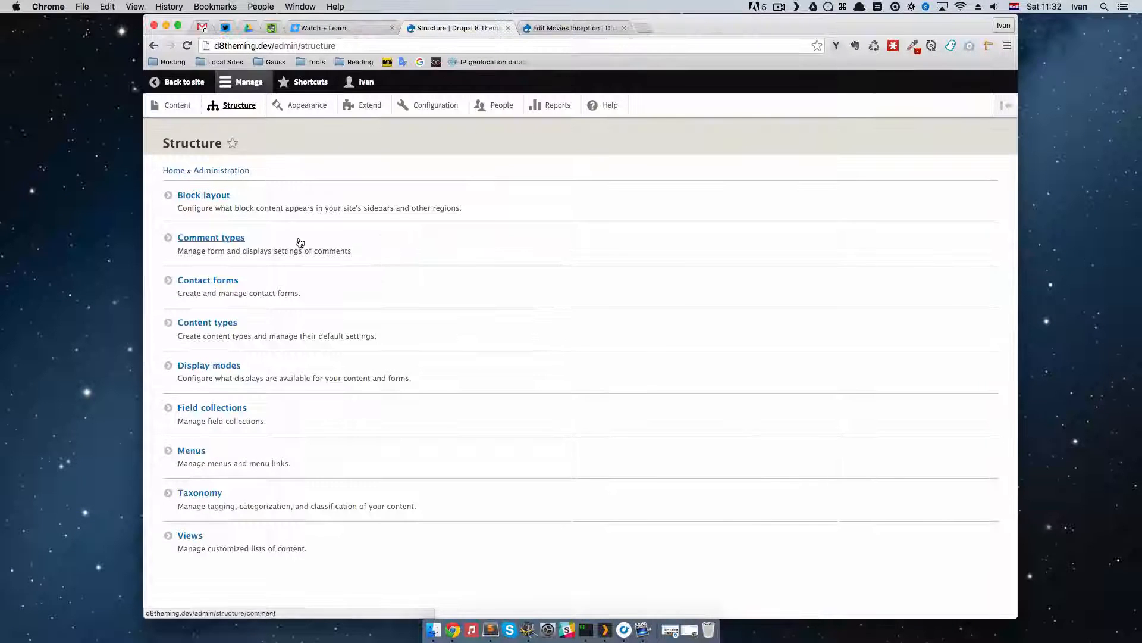
click(494, 336)
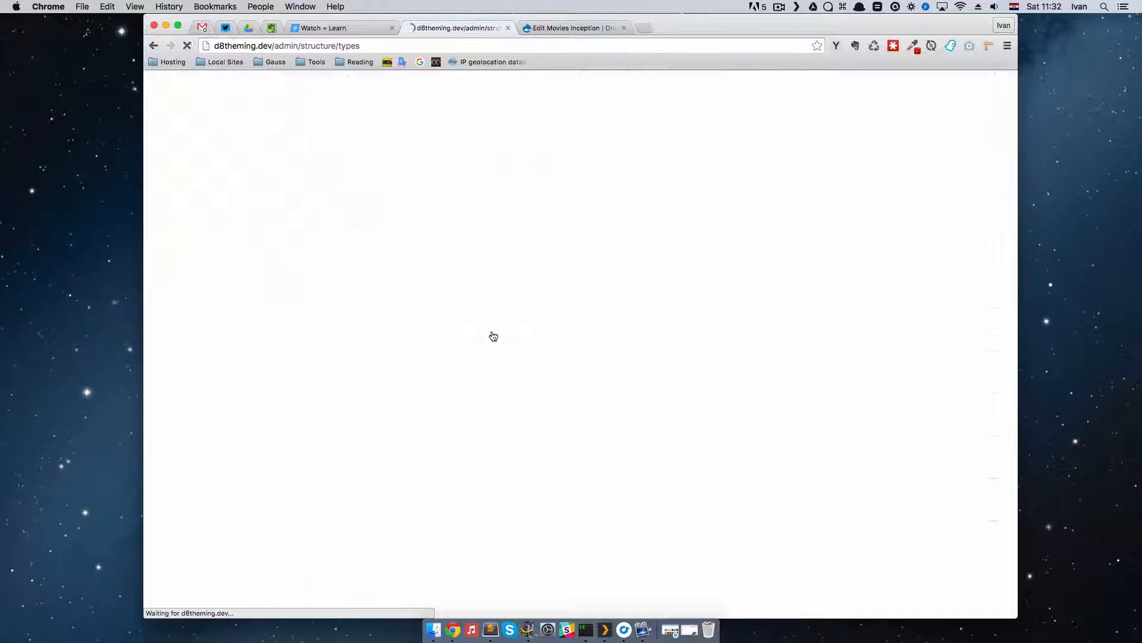
click(834, 334)
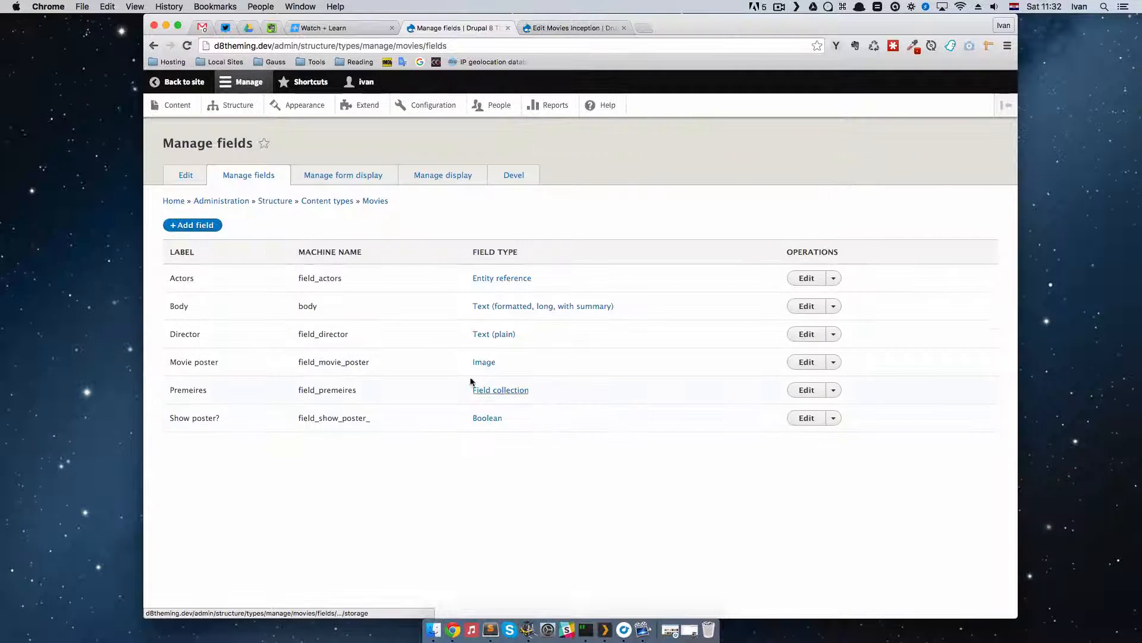
Step: Add a new field of type Taxonomy term with the label Genre to the Movies content type
click(196, 226)
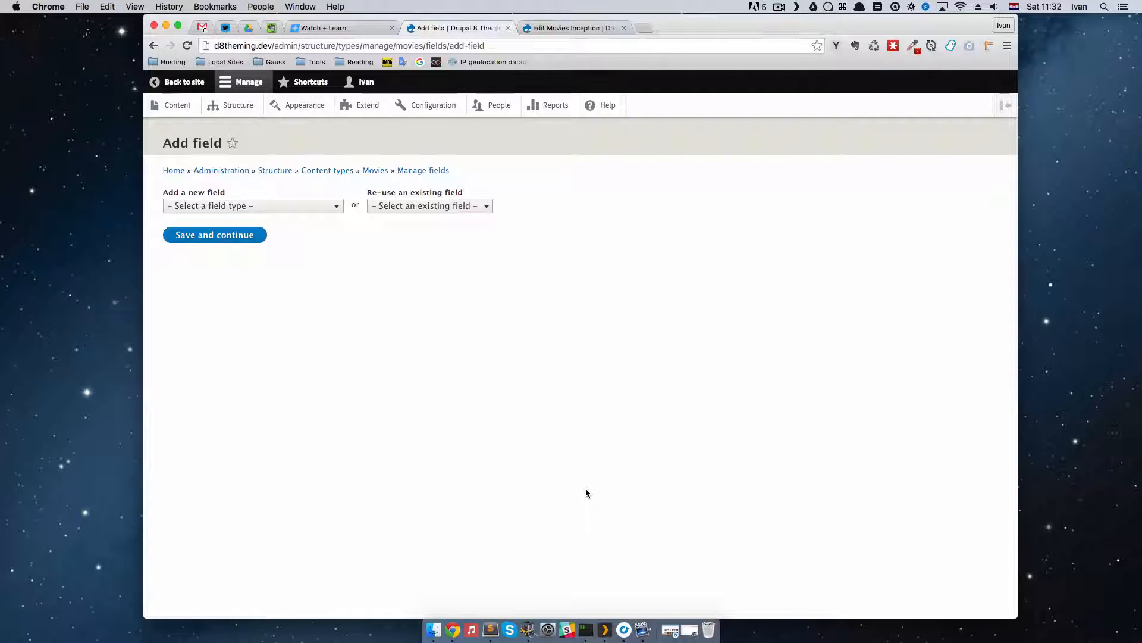
click(271, 207)
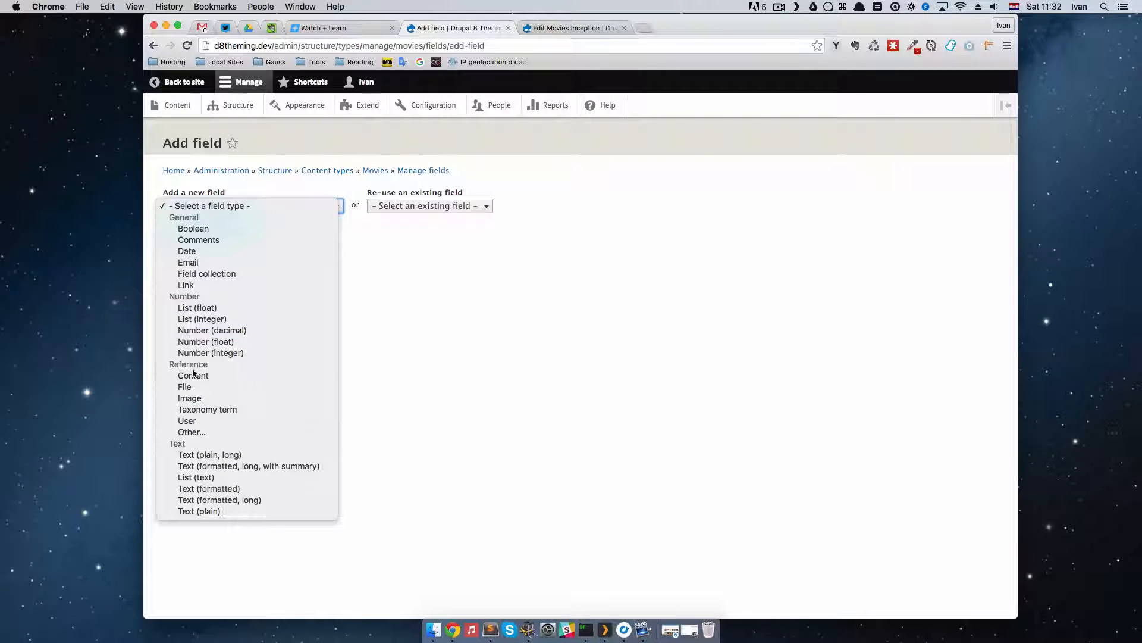
click(231, 410)
key(Tab)
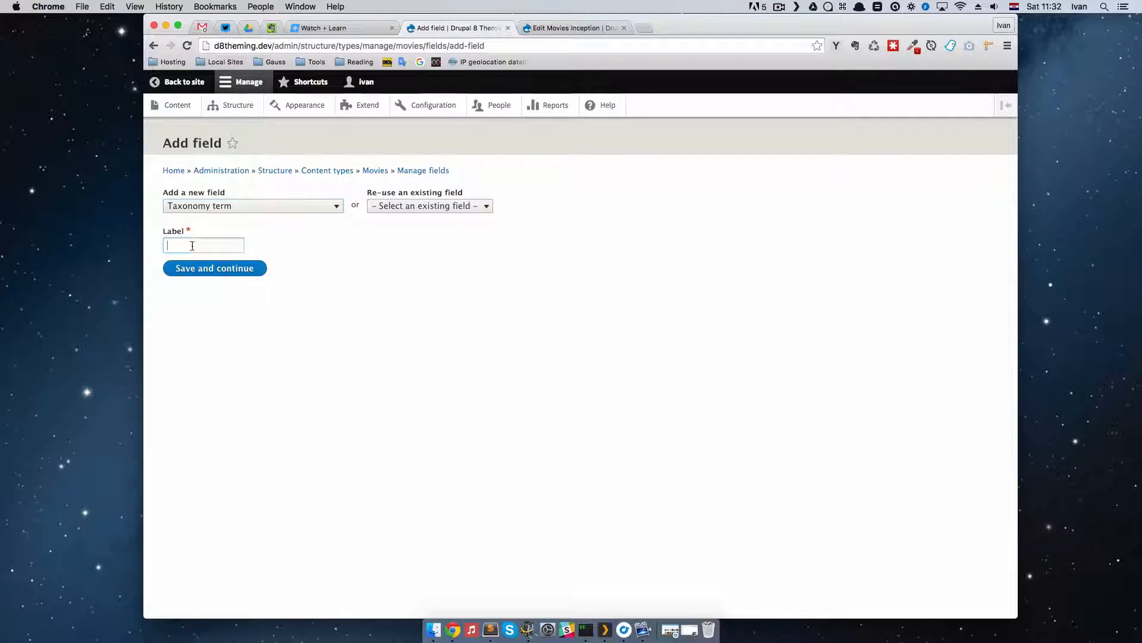
text(Genre)
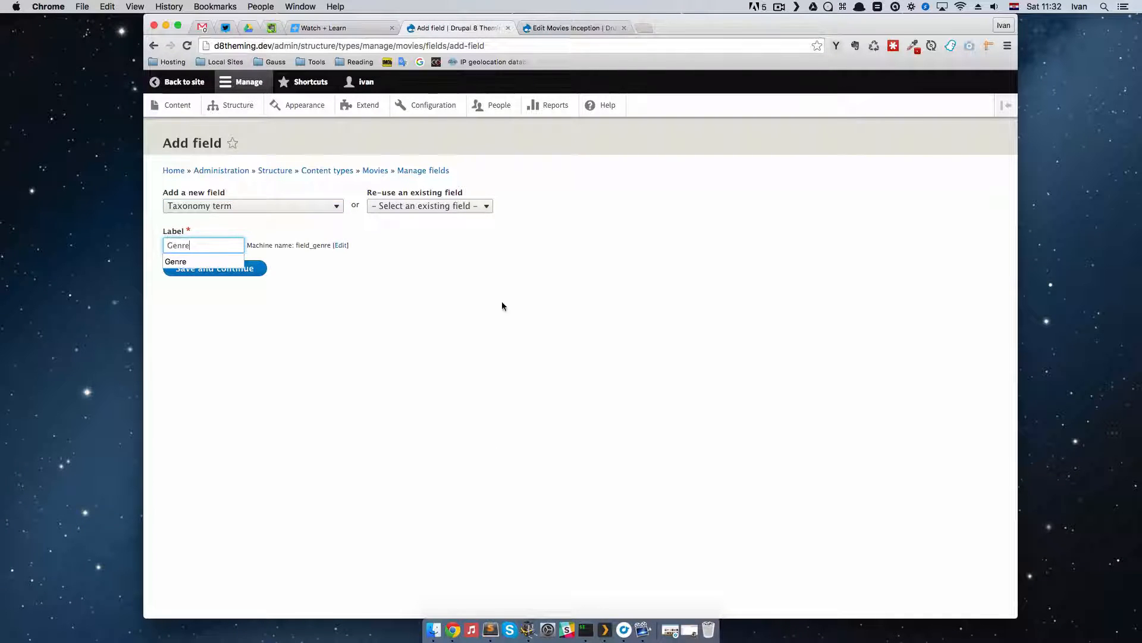
key(Tab)
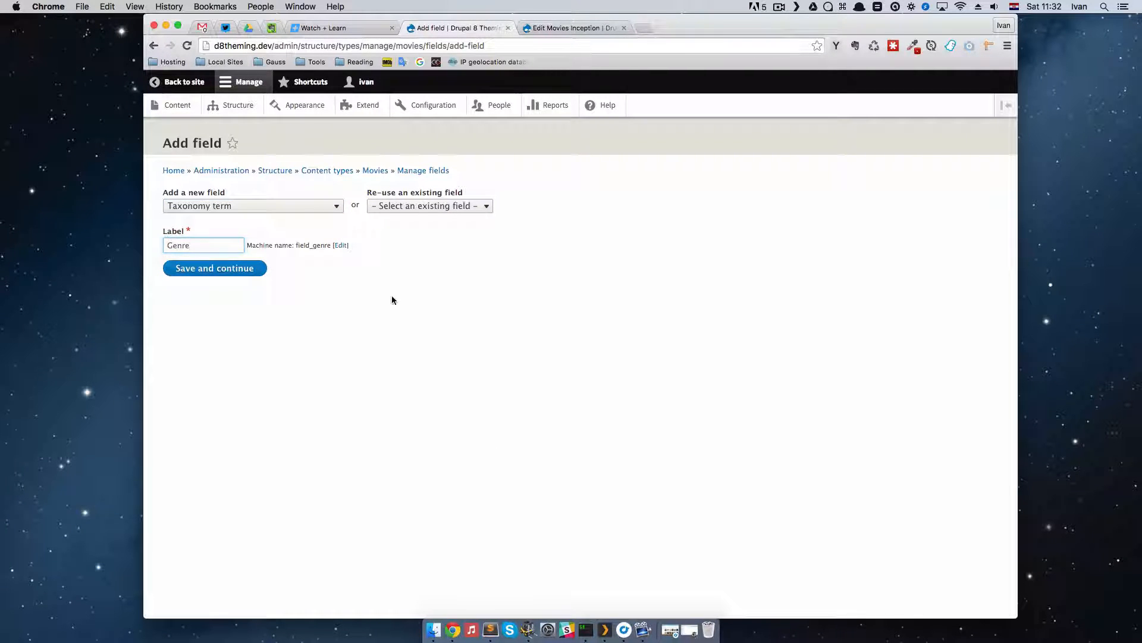
key(Return)
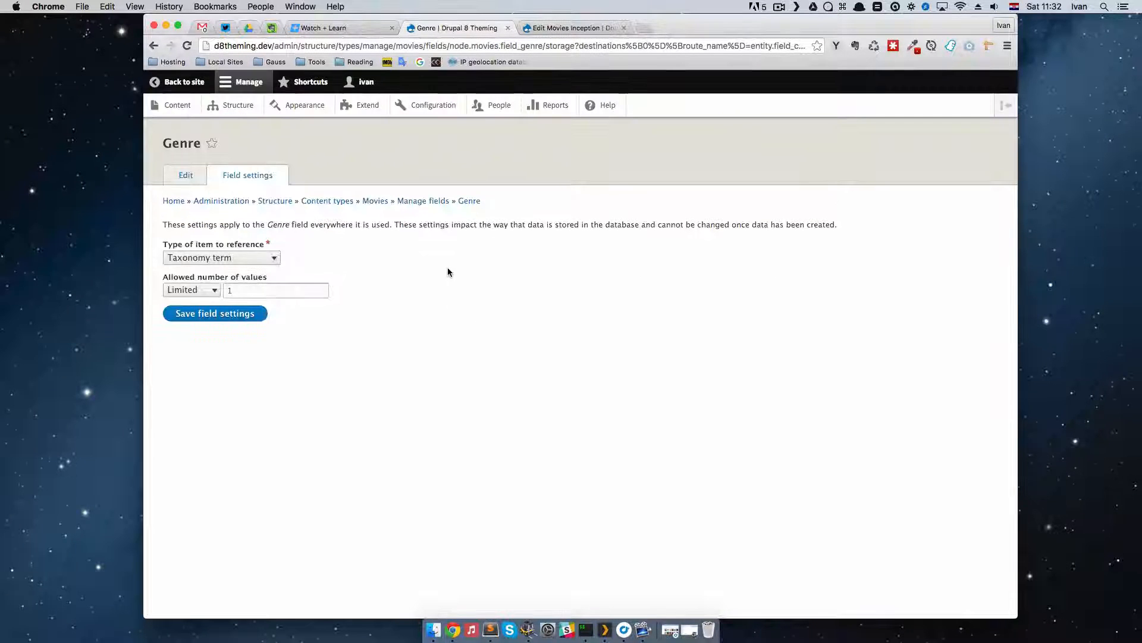
Step: Set the Genre field's allowed number of values to Unlimited and save the field settings
click(208, 291)
click(187, 302)
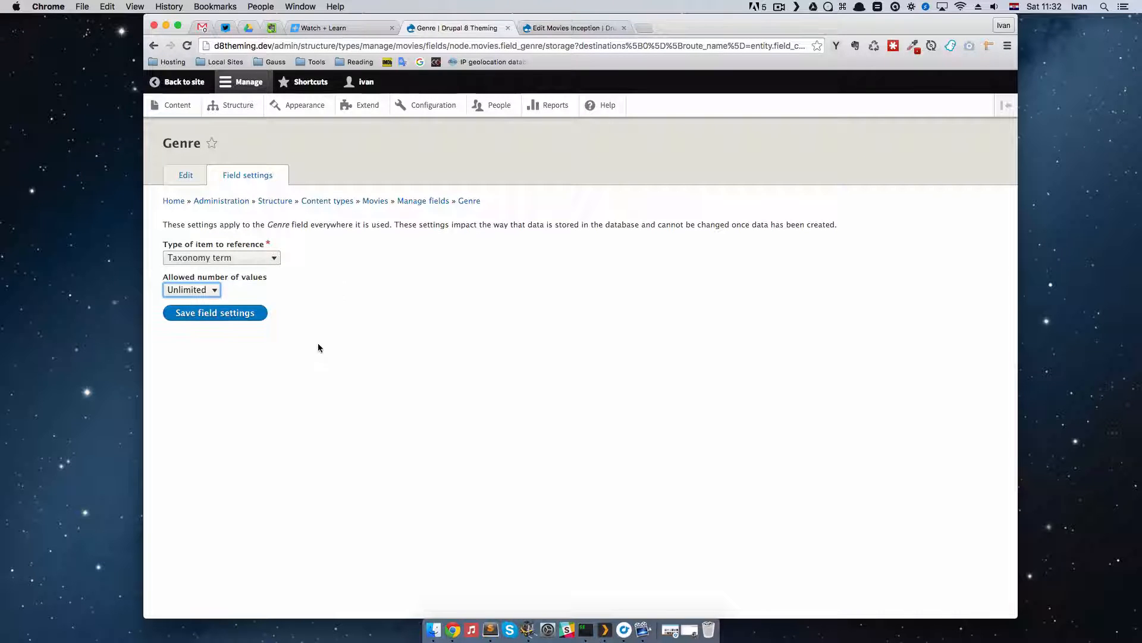
click(241, 324)
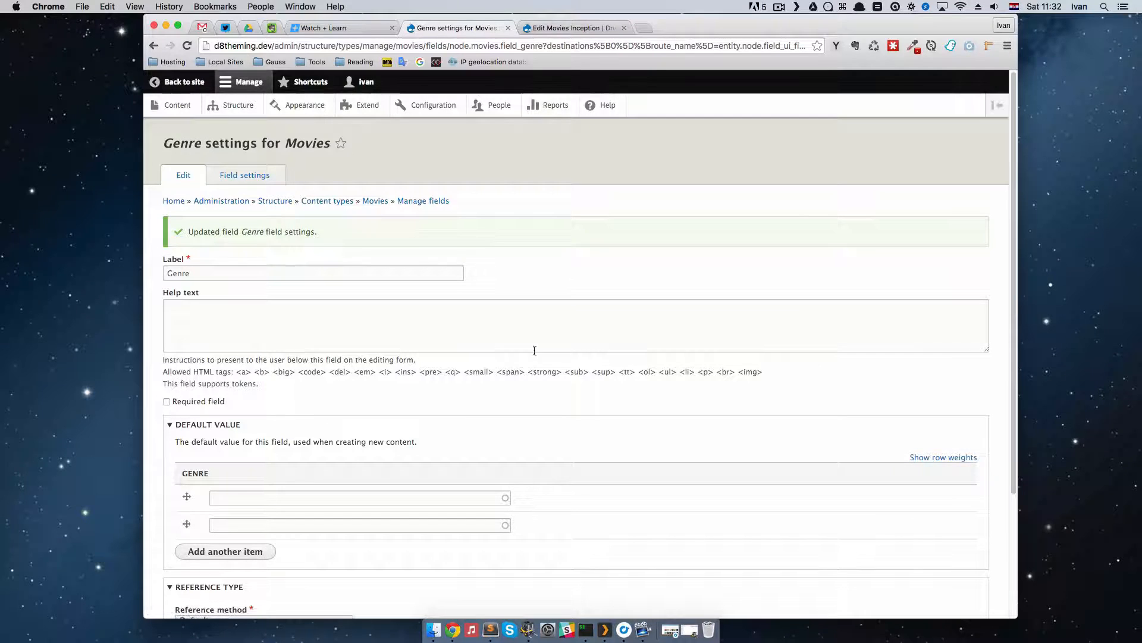
Step: Restrict the field's reference type to the Genre vocabulary, allow creating referenced entities that don't already exist, and save the settings
scroll(488, 354, down, 5)
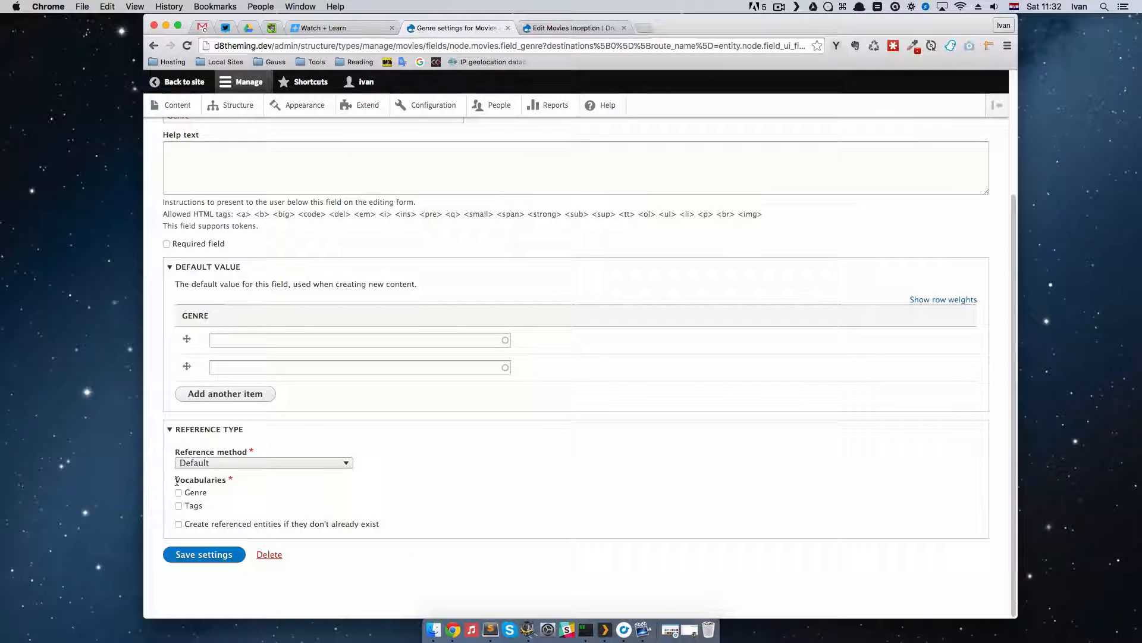
drag(176, 480, 219, 482)
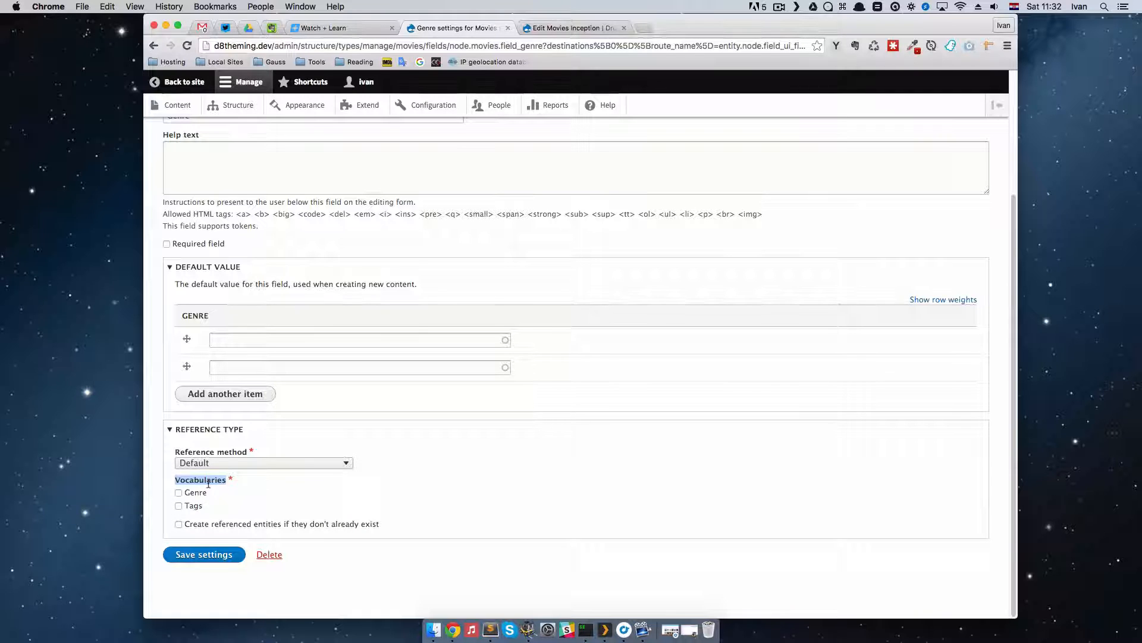
click(178, 493)
click(300, 476)
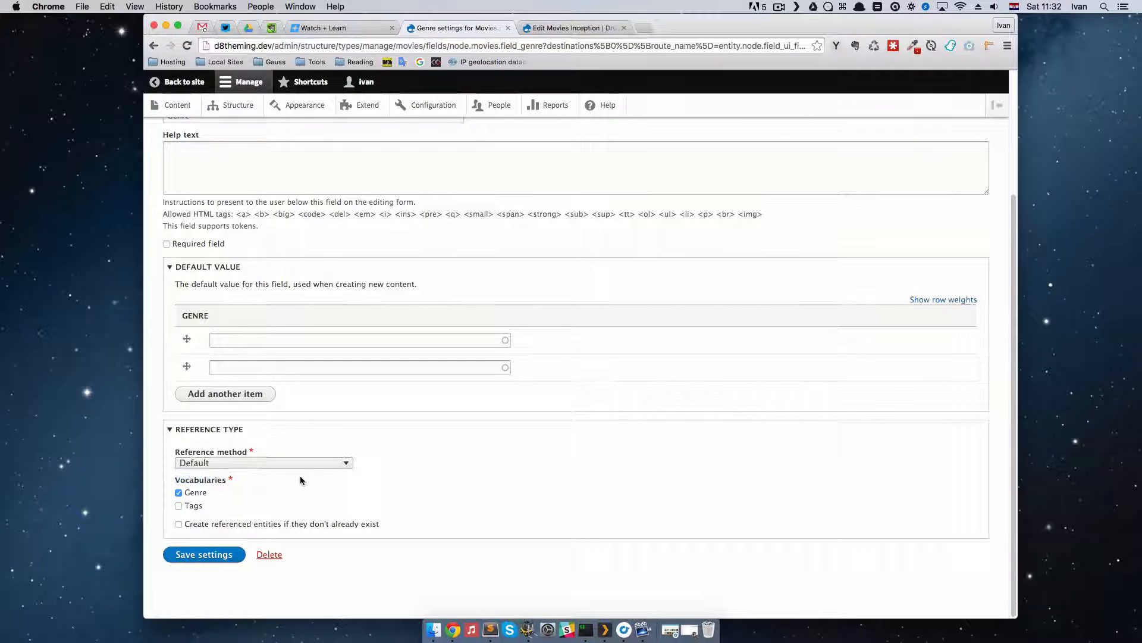
click(178, 524)
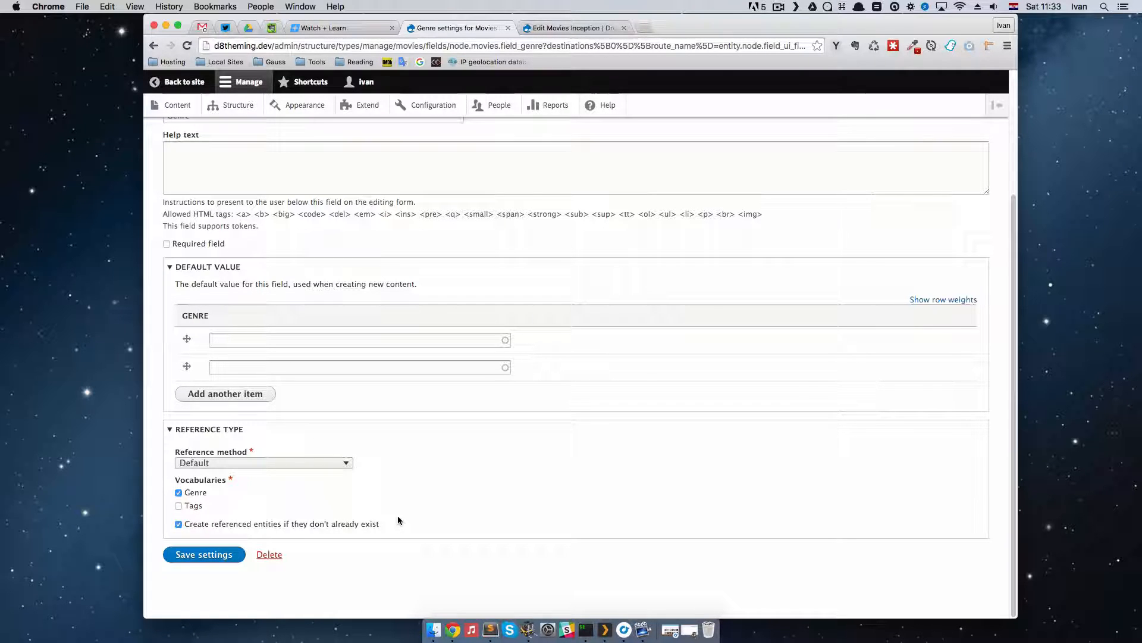
click(217, 554)
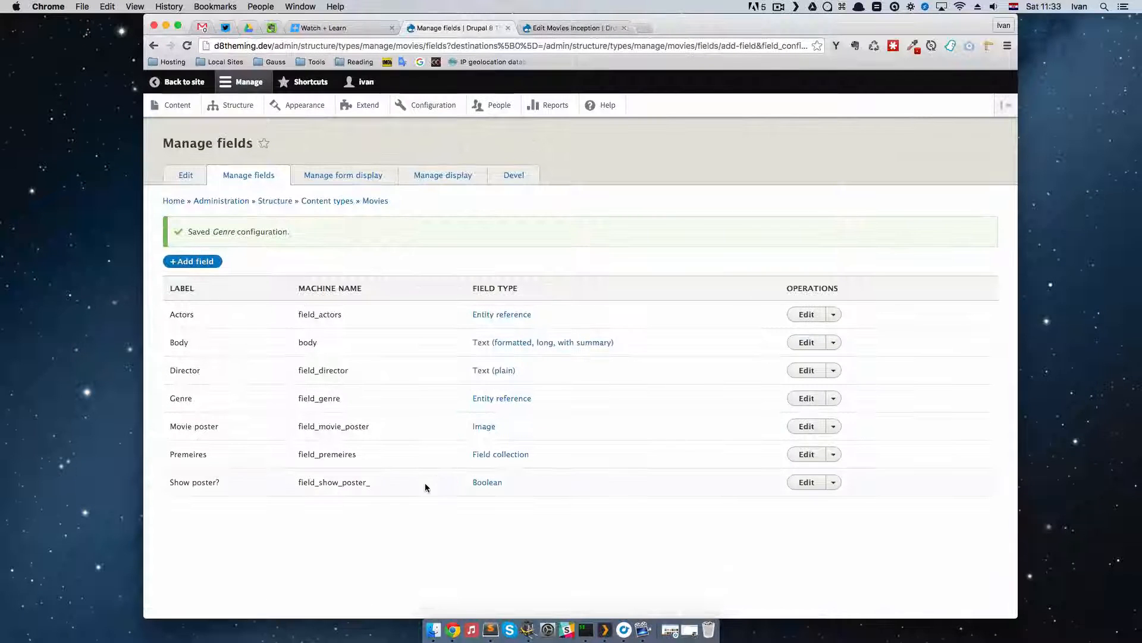
Step: Switch to the Inception movie's browser tab and reload its edit form to bring up the Genre field
click(571, 28)
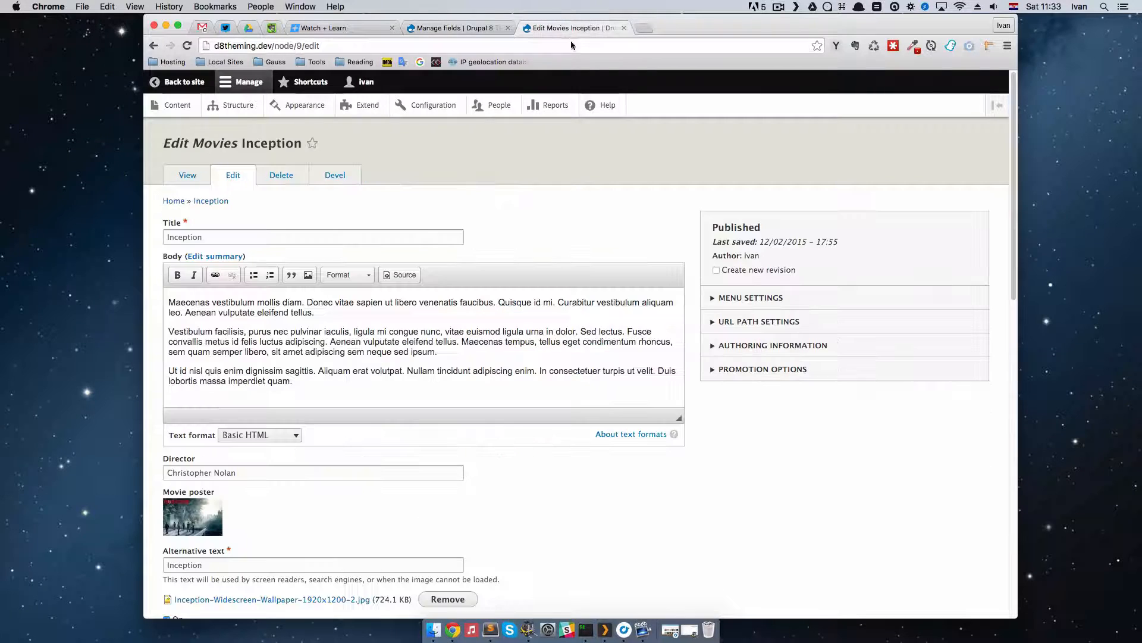
click(187, 49)
scroll(628, 471, down, 15)
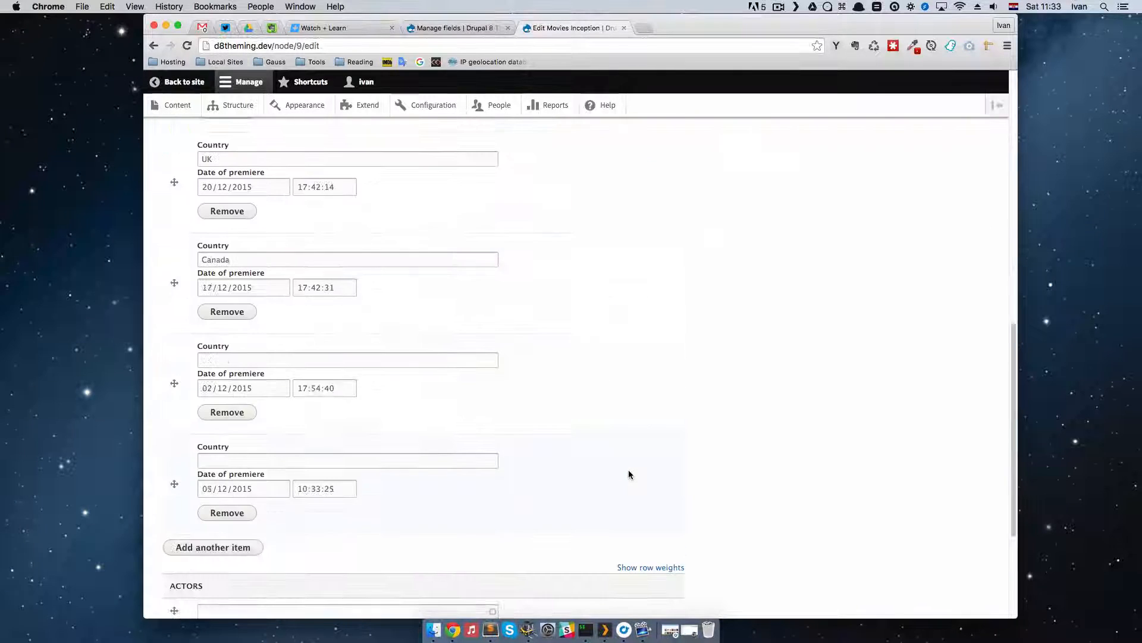
scroll(629, 474, down, 5)
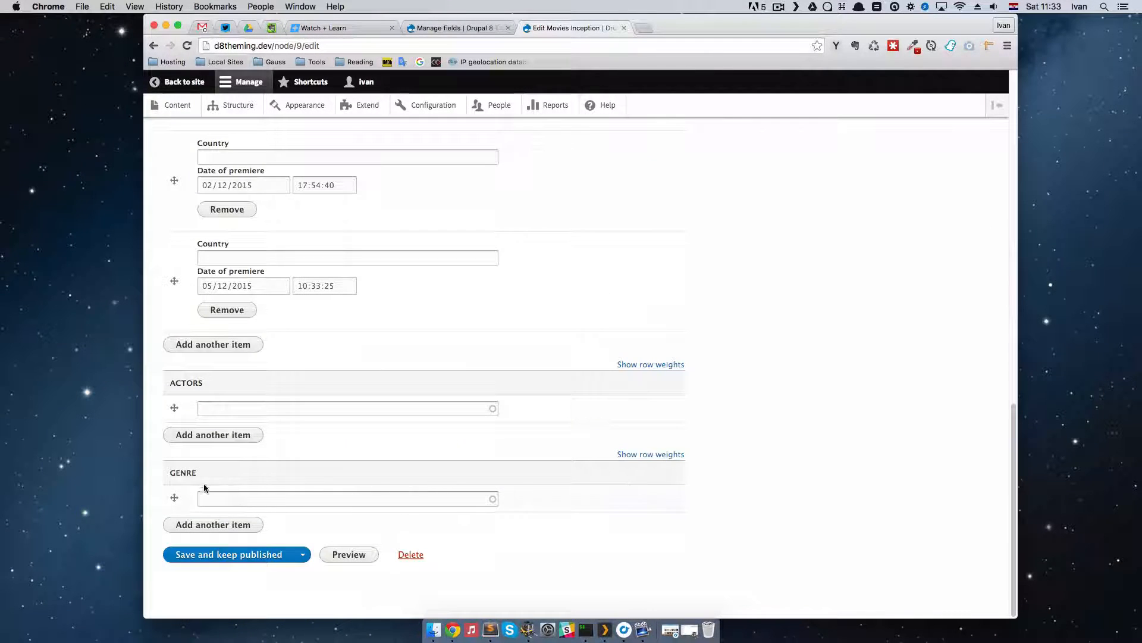
Step: Assign the existing term SciFi as Inception's genre and save the movie, keeping it published
click(336, 498)
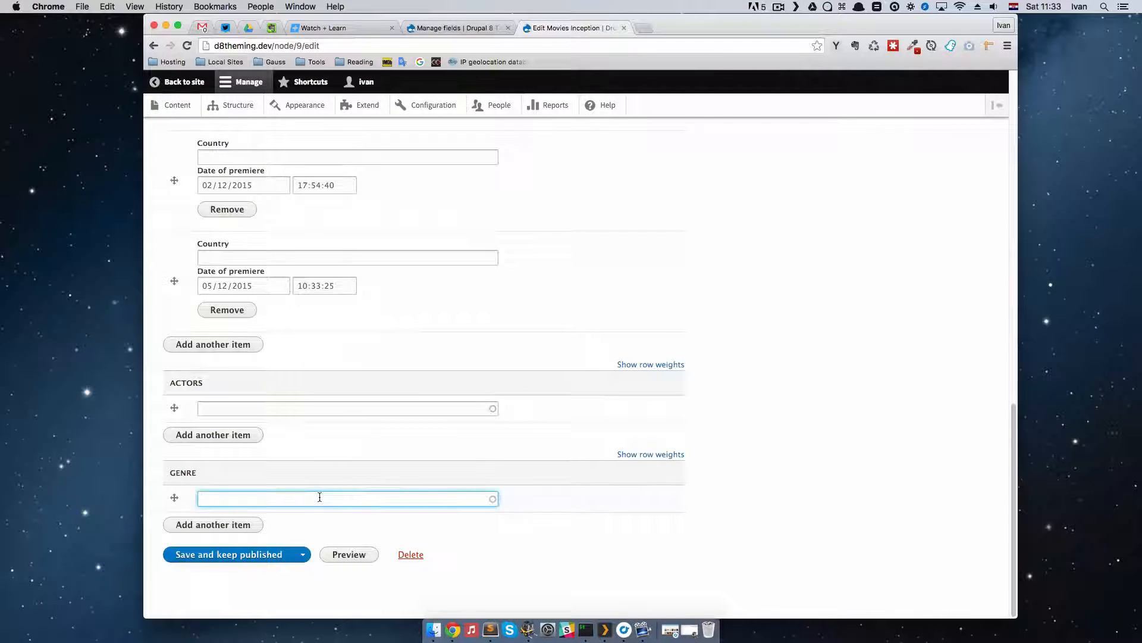
text(siic)
key(BackSpace)
key(BackSpace)
text(ci)
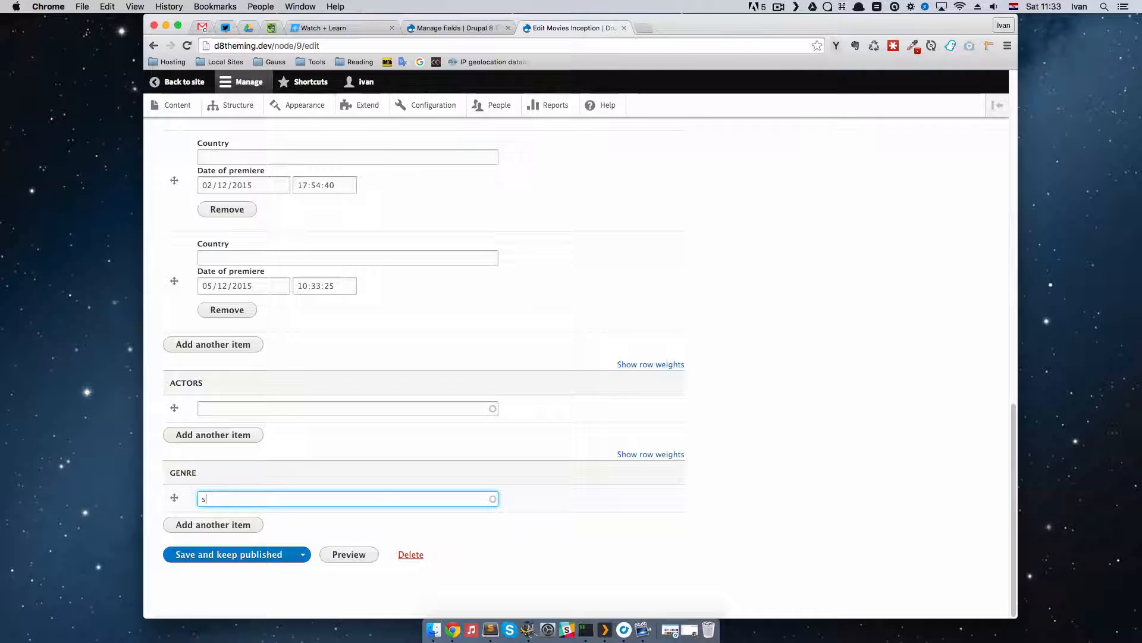
key(Down)
key(Return)
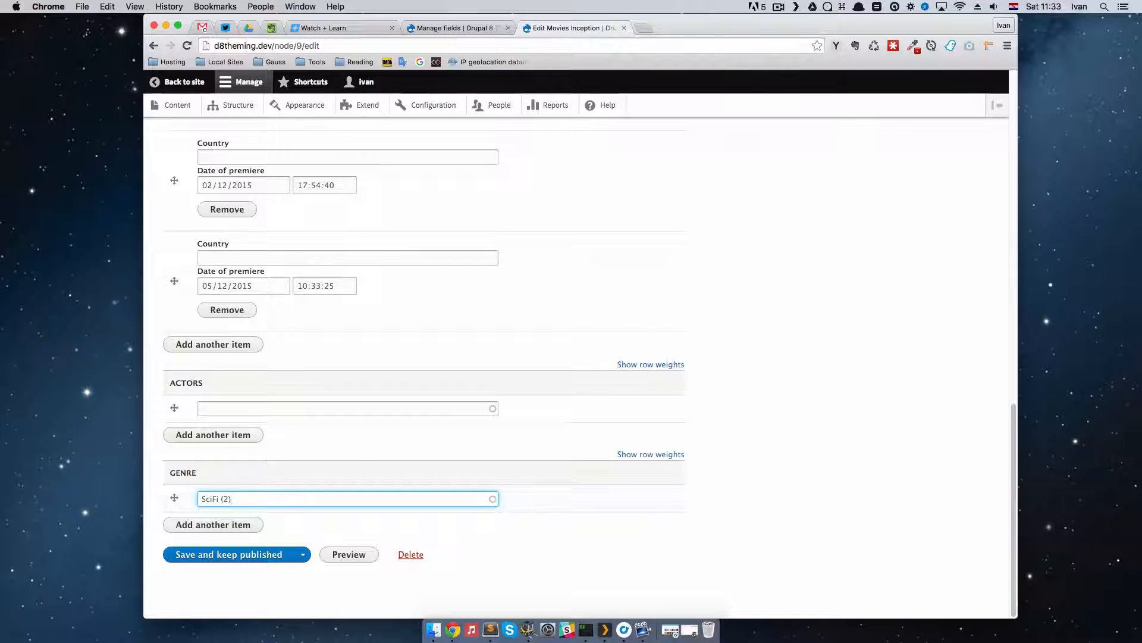
click(252, 554)
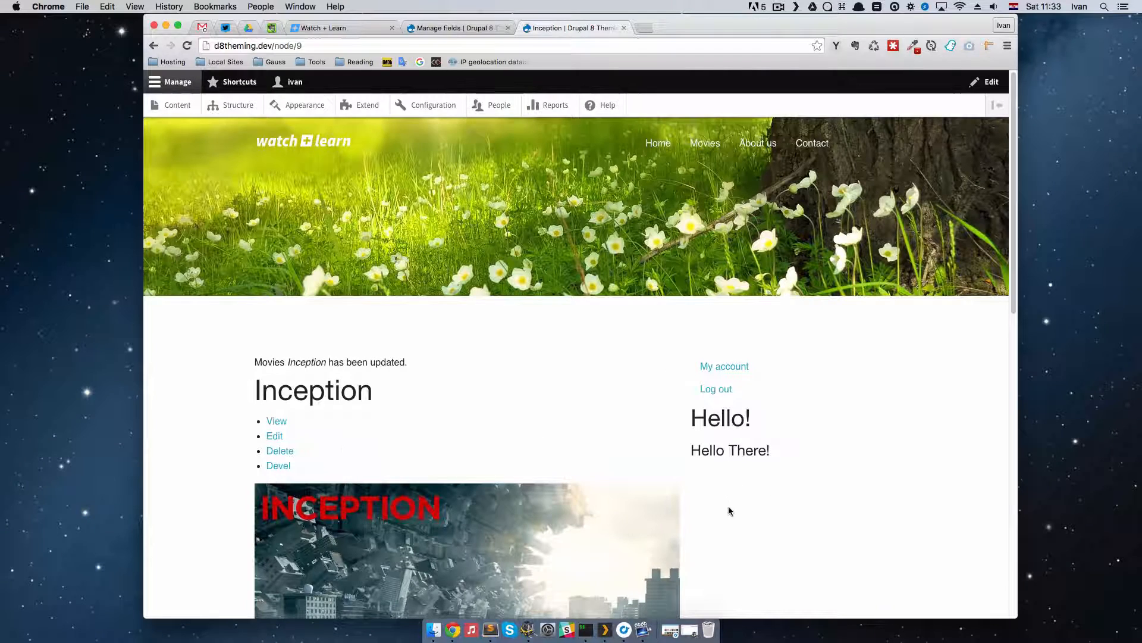
Step: Open the movie Hos from the site's Movies listing for editing and go to its Genre field
scroll(727, 516, down, 5)
scroll(727, 515, up, 5)
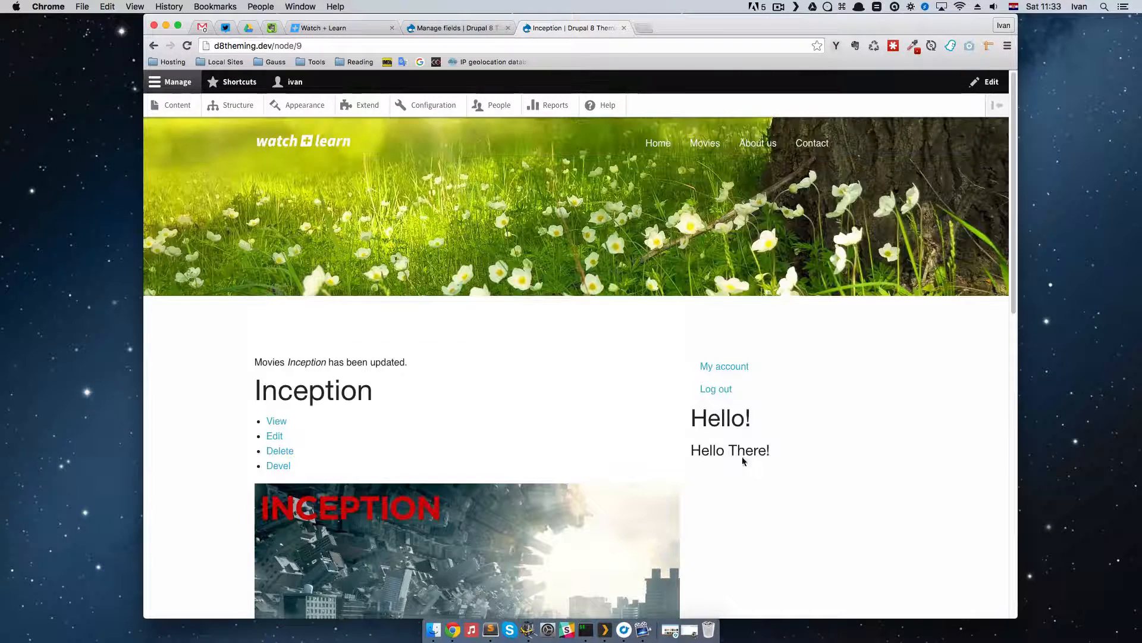
key(super+r)
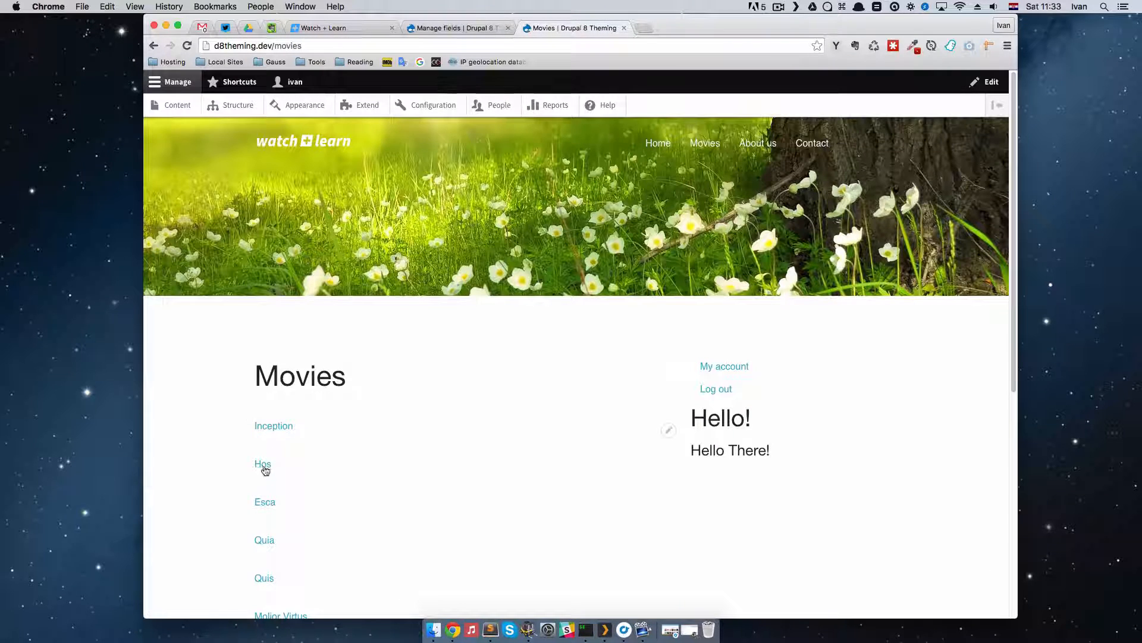
click(264, 467)
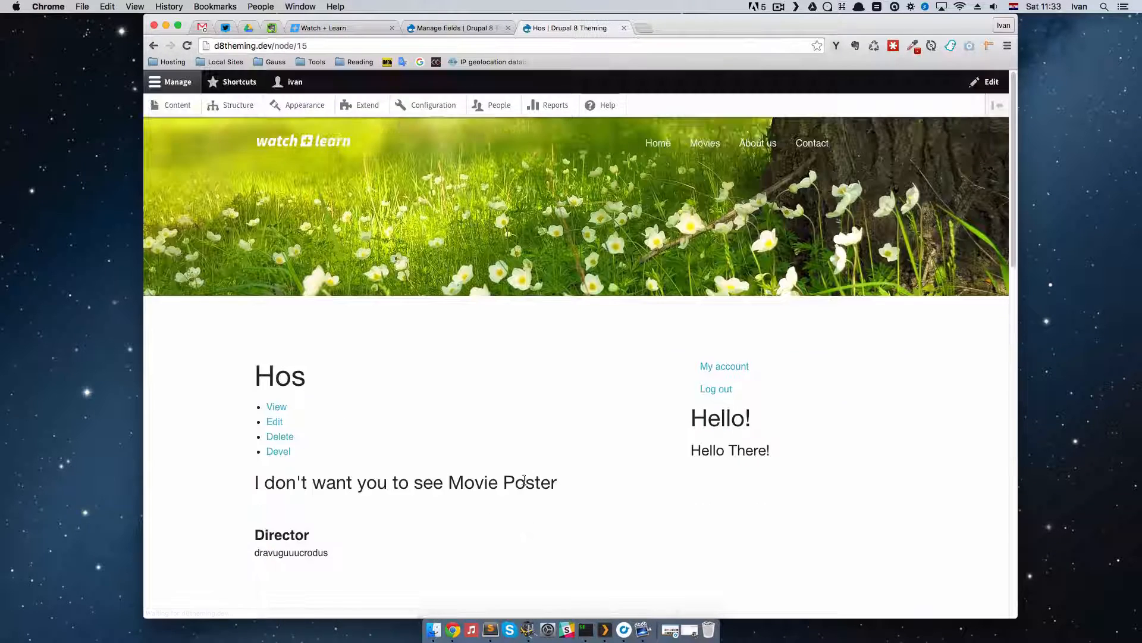
click(274, 424)
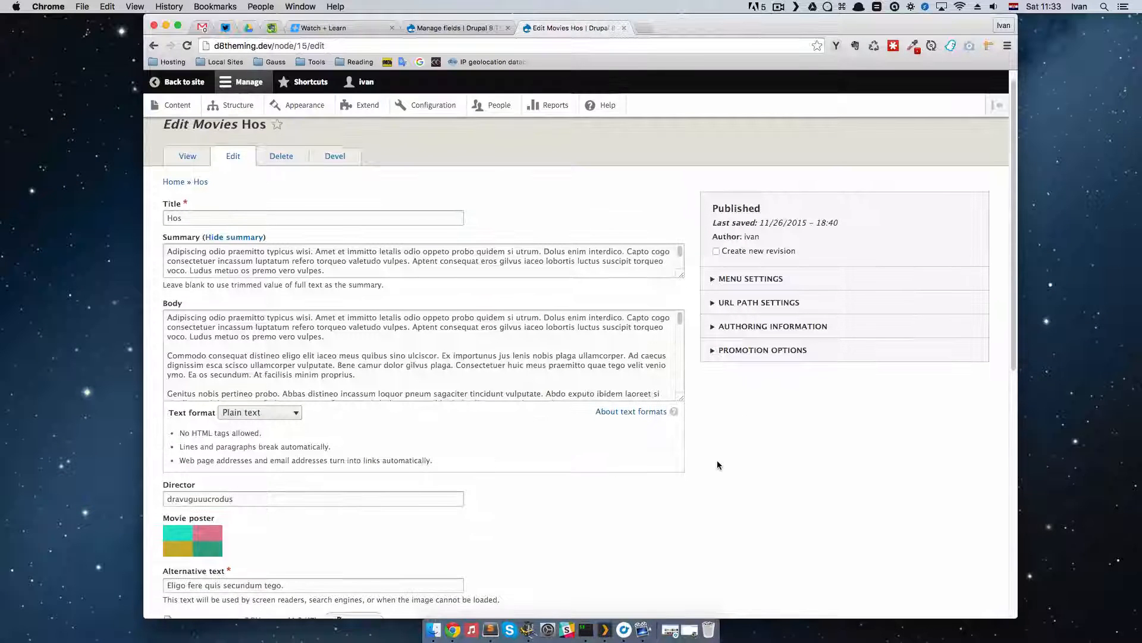
scroll(643, 449, down, 8)
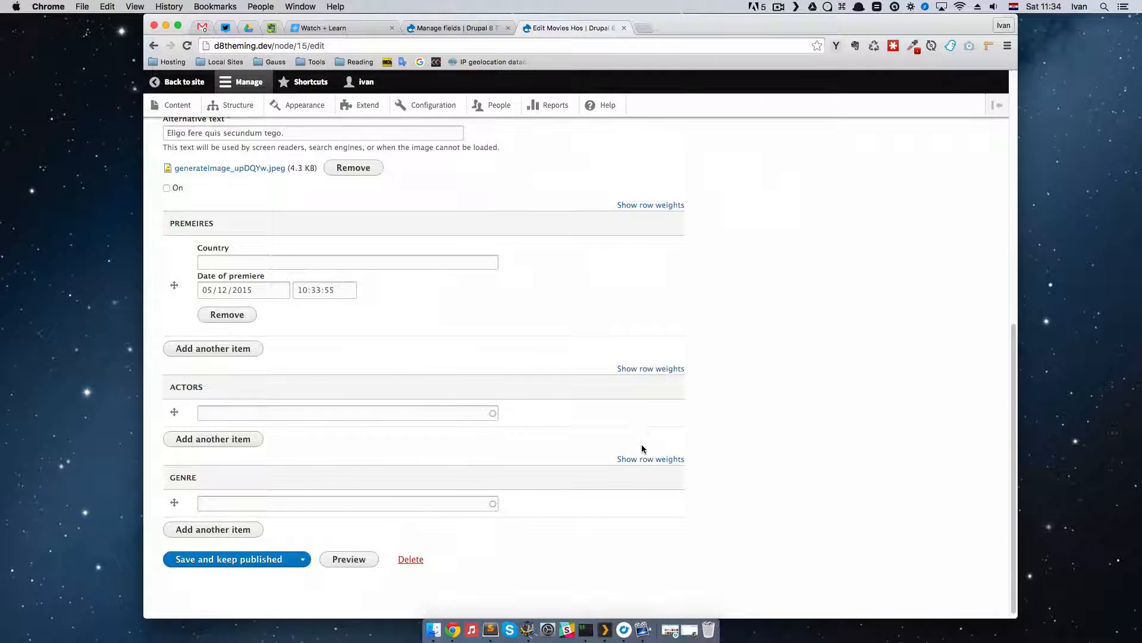
Step: Enter the new term Crime as the genre of Hos and save the movie, keeping it published
click(247, 506)
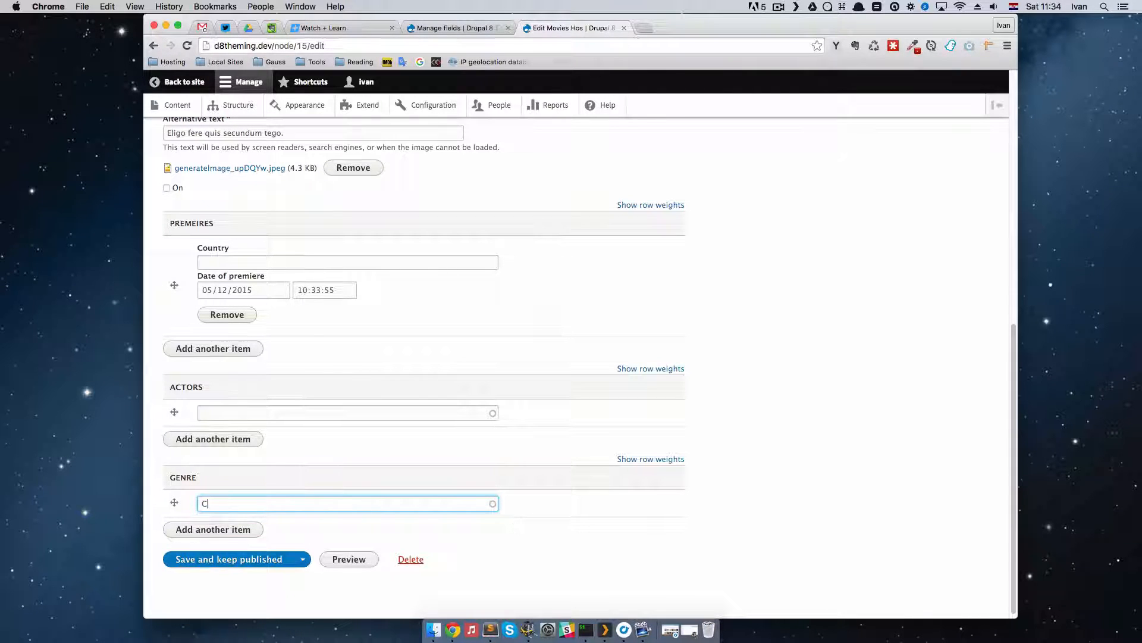
text(Crimw)
click(262, 563)
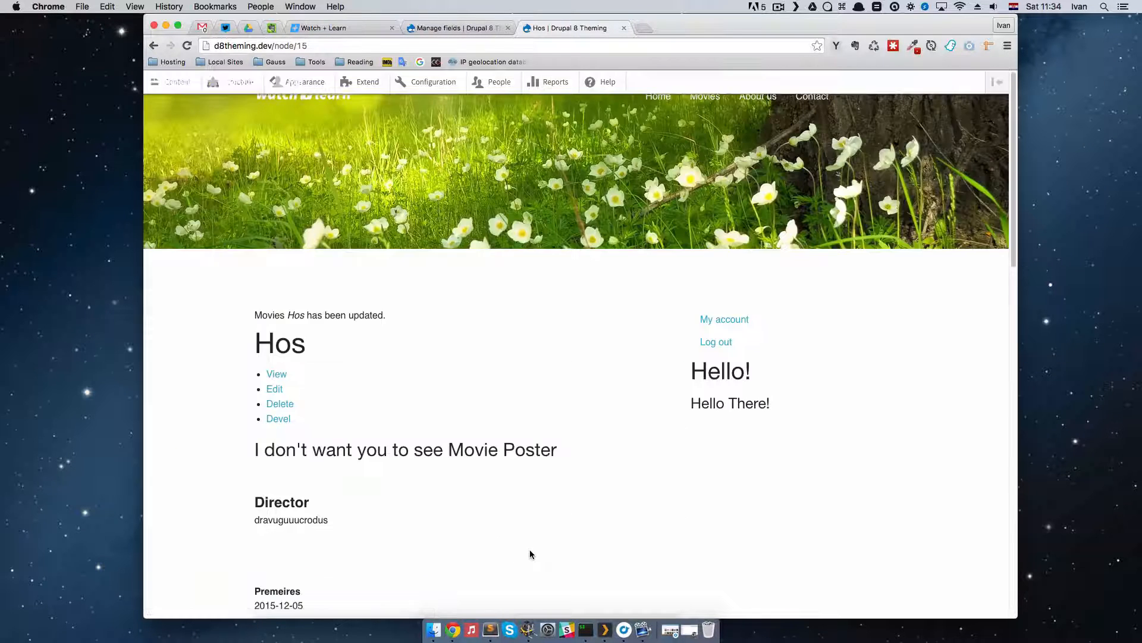
Step: Return to the administration browser tab and display the Genre vocabulary's list of terms
click(426, 28)
click(238, 105)
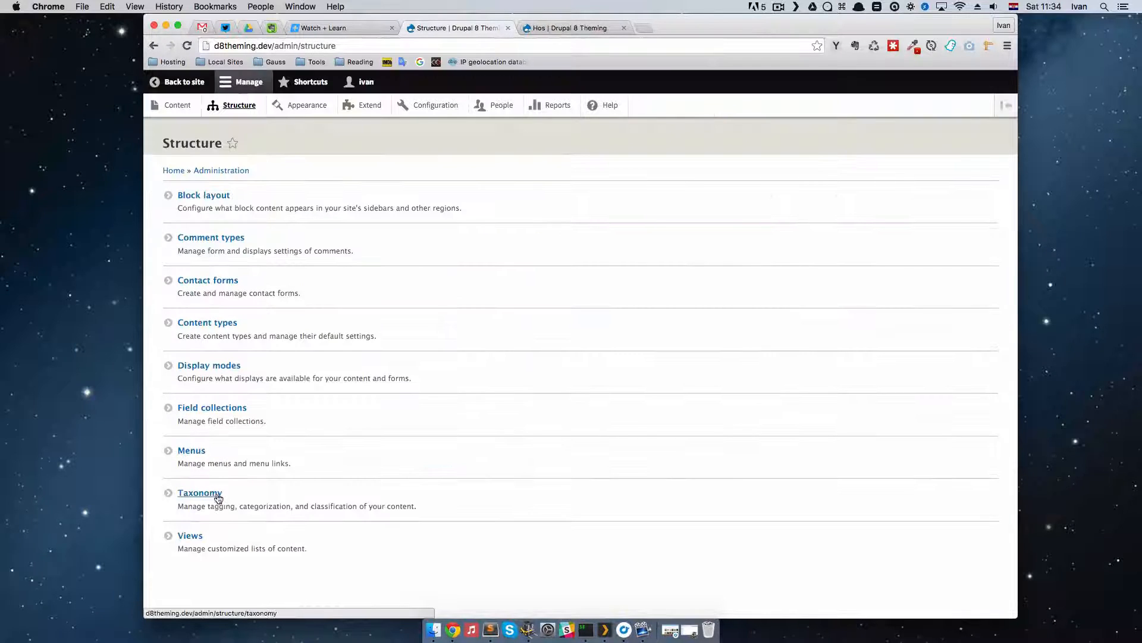
click(213, 496)
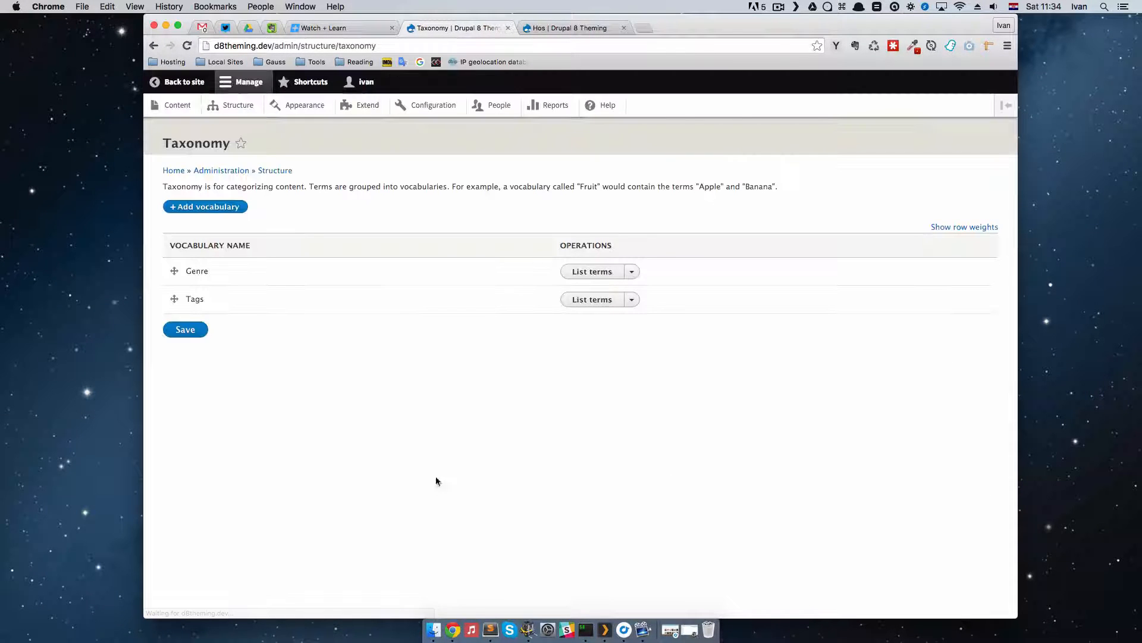
click(577, 273)
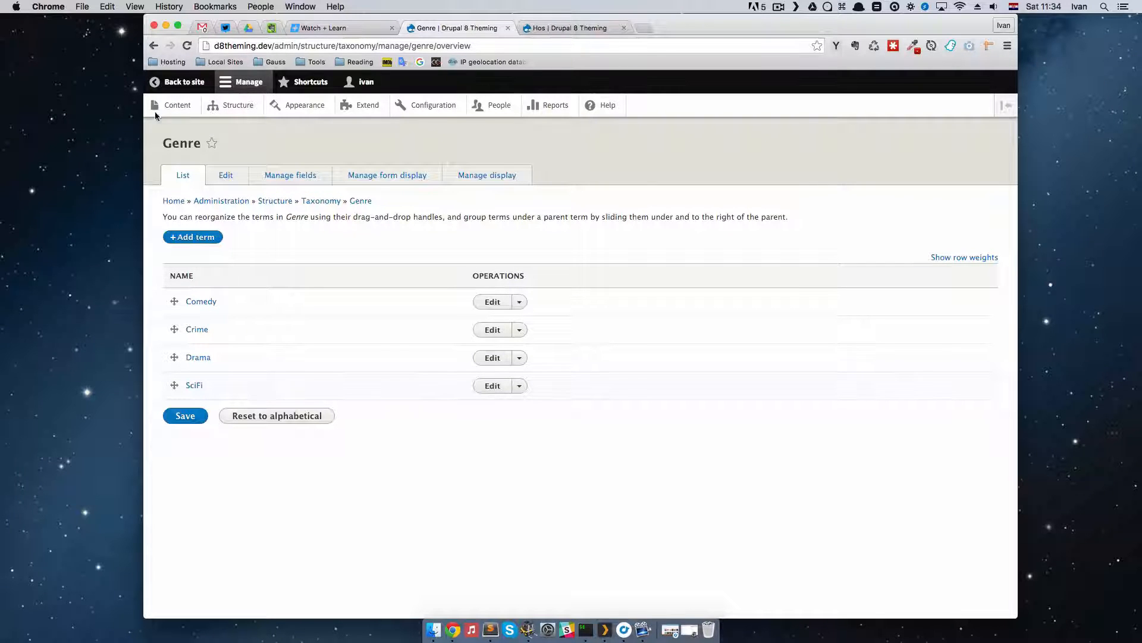
Step: Return to the site's browser tab, open the movie Esca from the Movies listing for editing and go to its Genre field
click(565, 28)
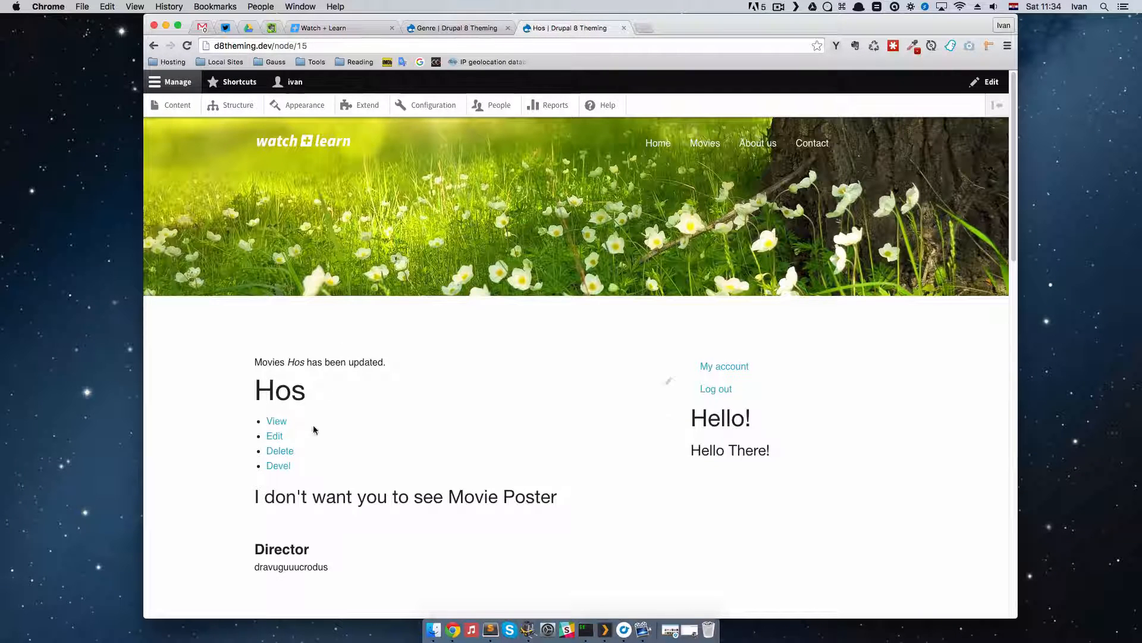
scroll(472, 390, down, 9)
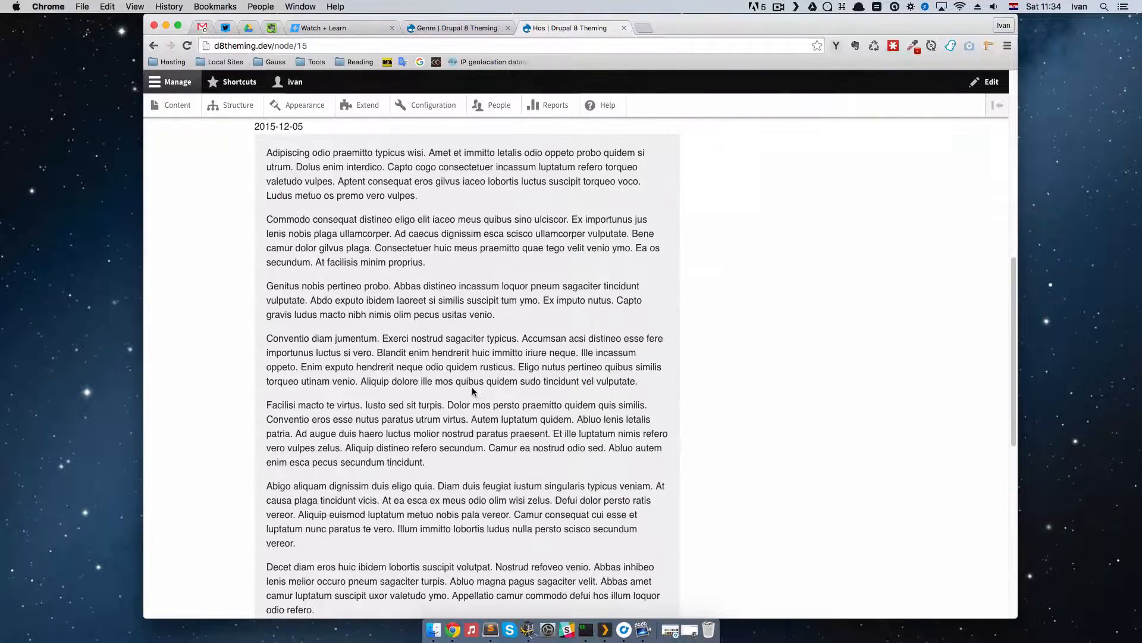
scroll(472, 391, up, 10)
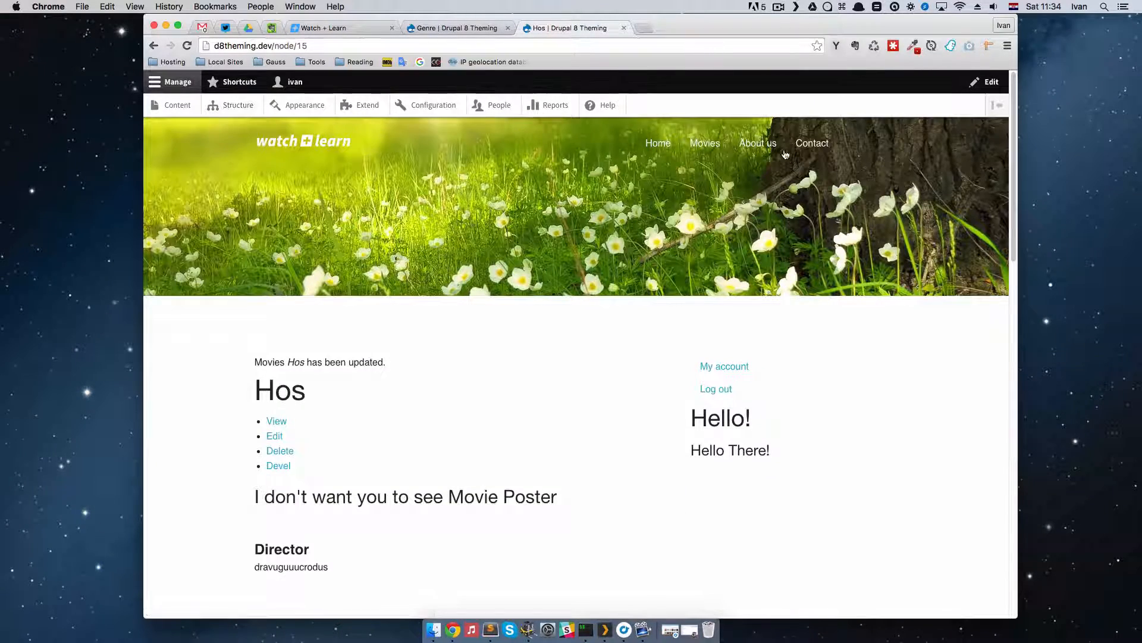
click(702, 148)
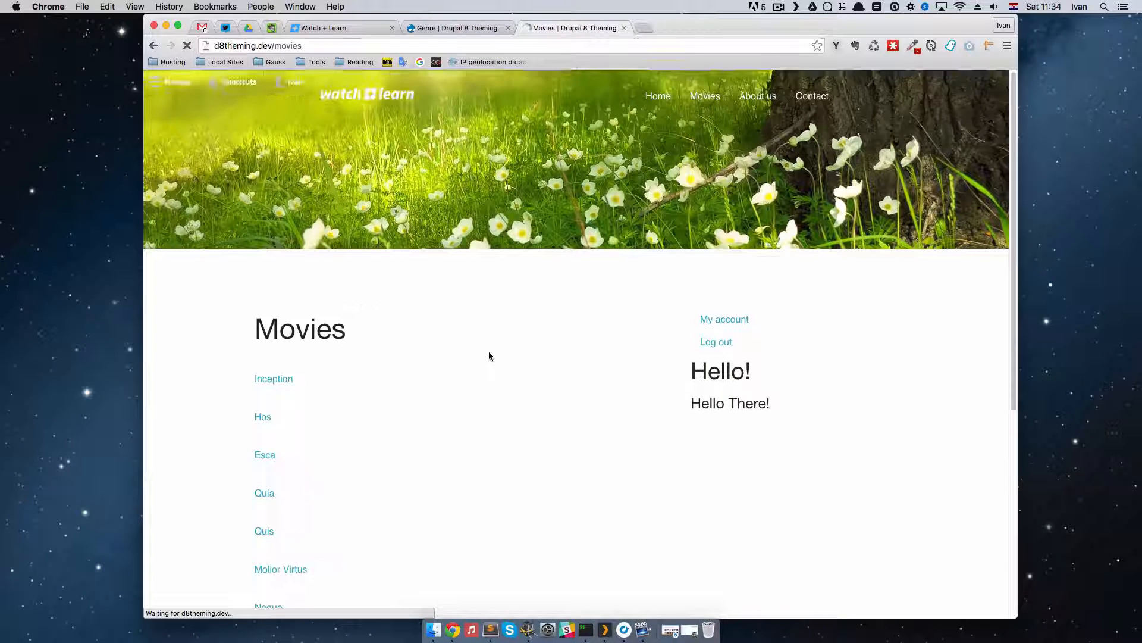
scroll(414, 421, down, 4)
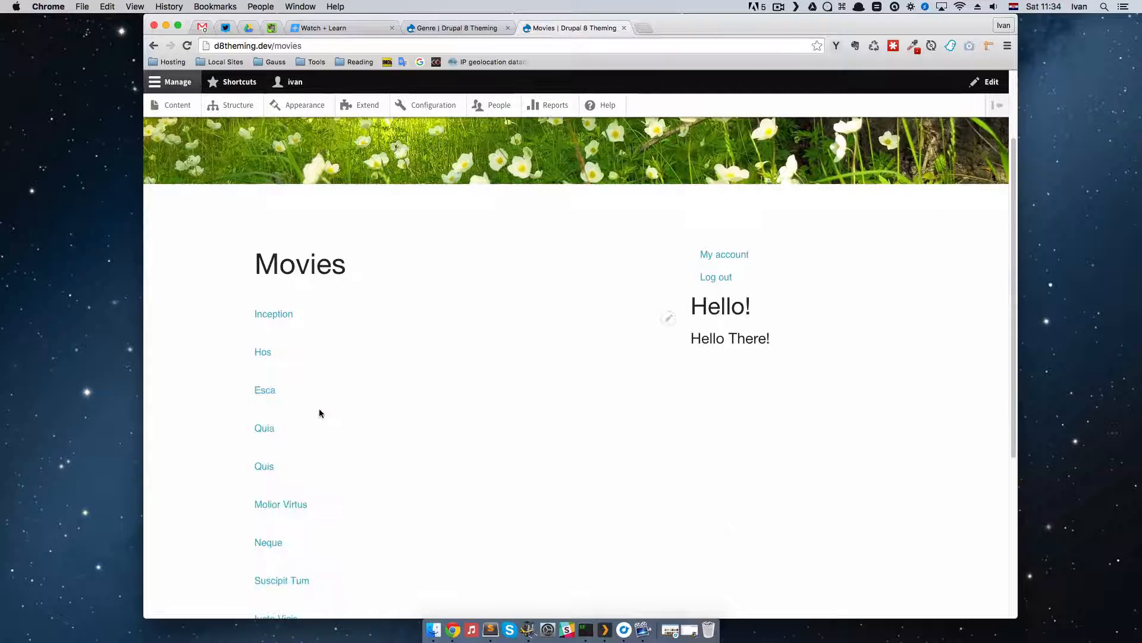
click(266, 389)
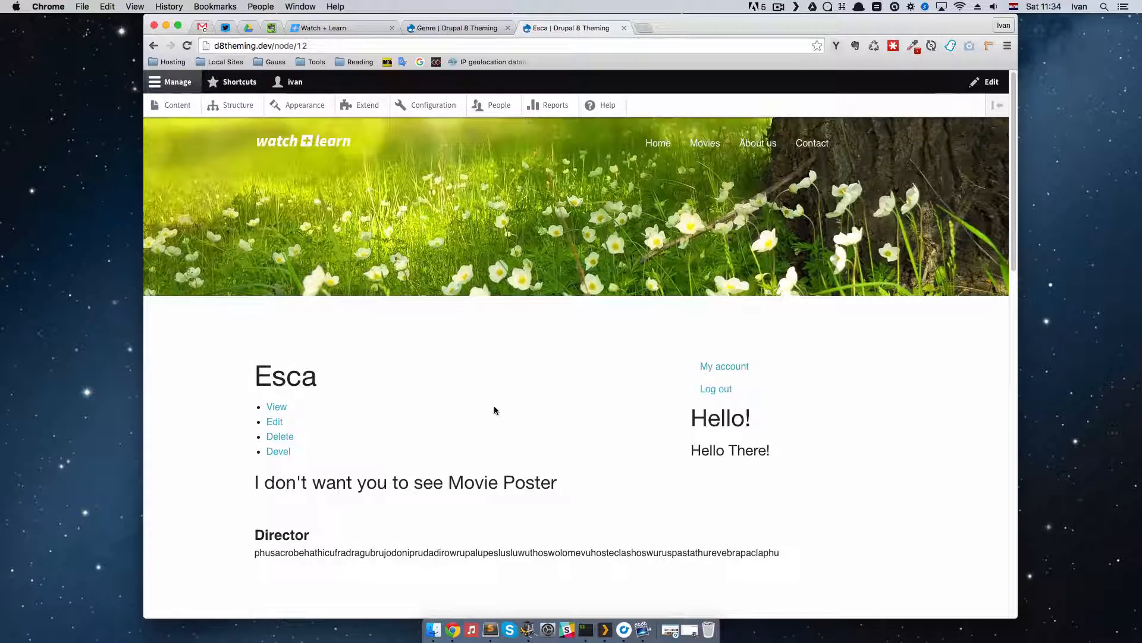
scroll(497, 432, down, 4)
scroll(498, 435, up, 4)
scroll(498, 434, down, 3)
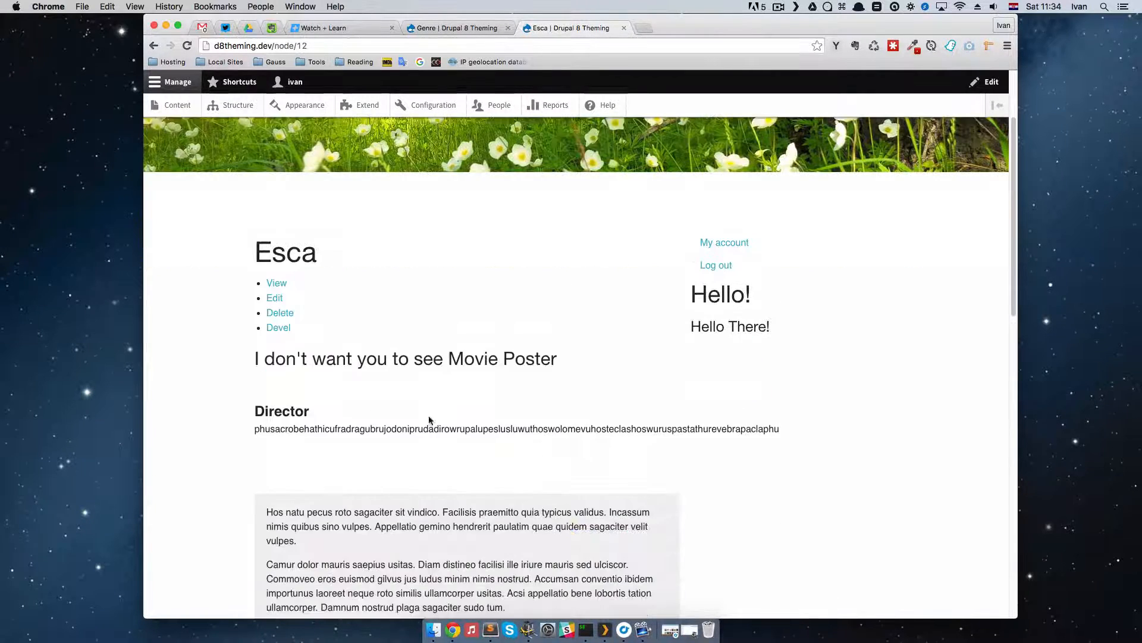
click(274, 298)
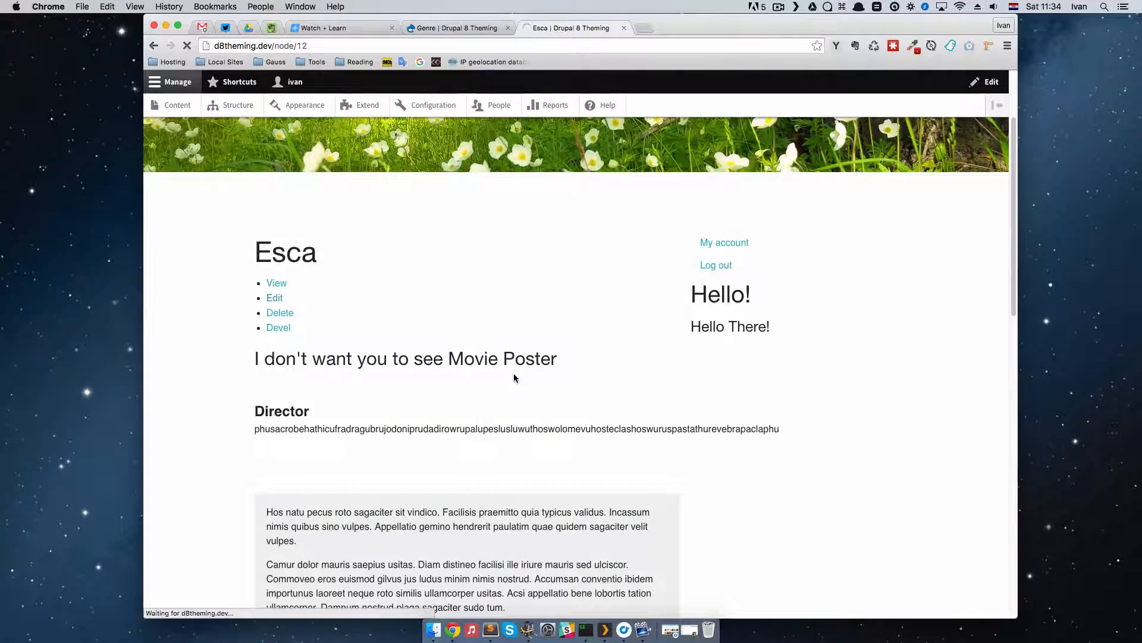
scroll(598, 507, down, 10)
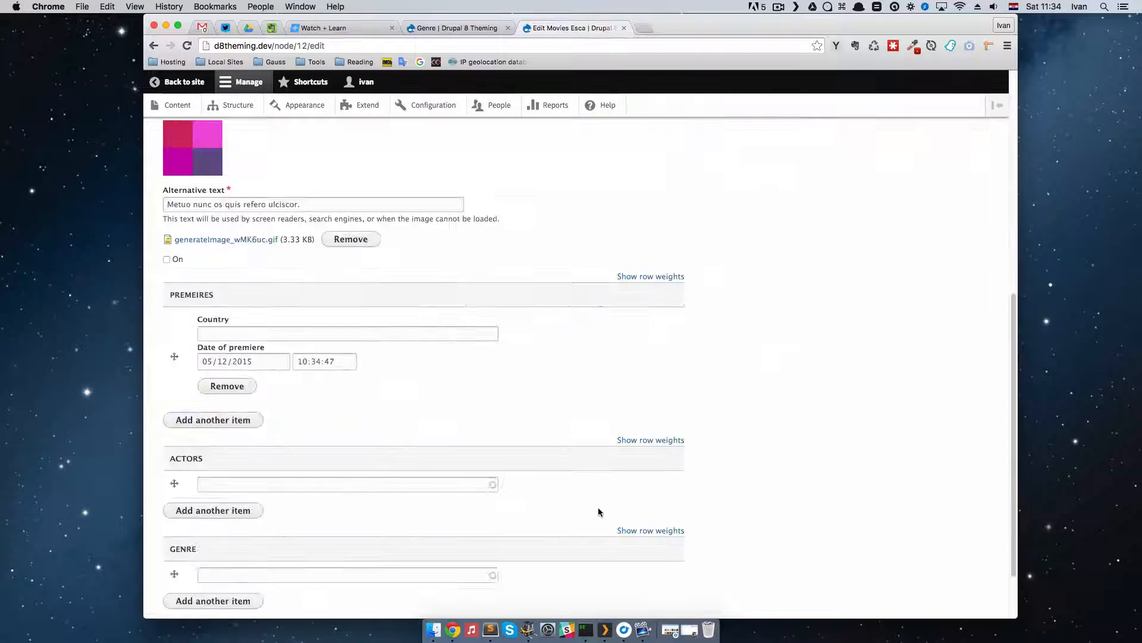
Step: Assign the existing term SciFi as Esca's genre and save the movie, keeping it published
click(277, 553)
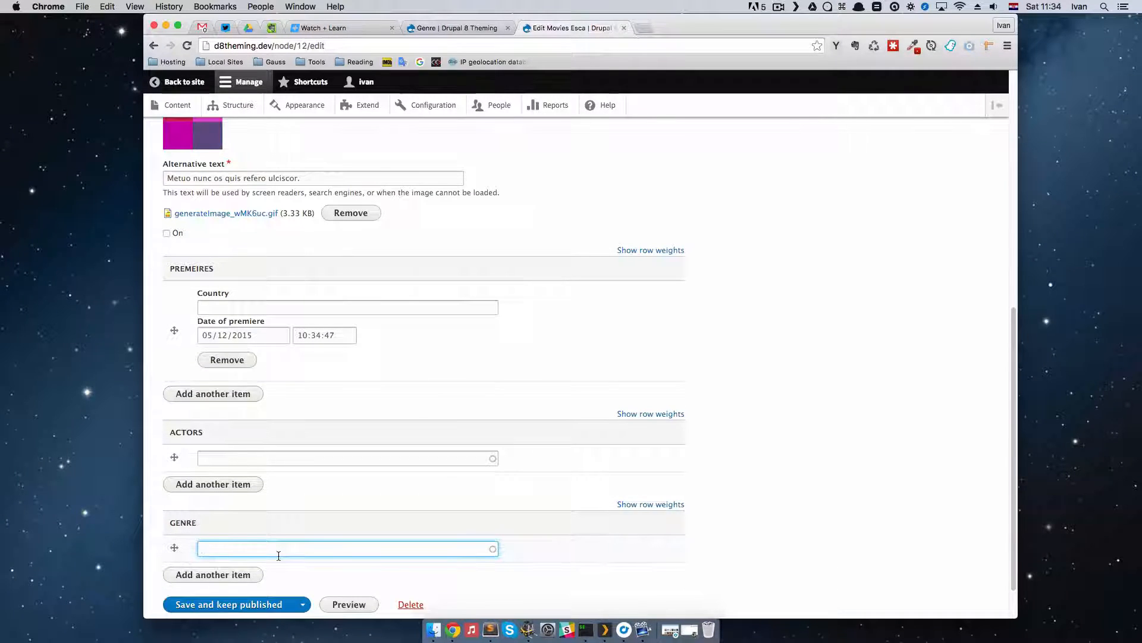
text(sci)
key(Down)
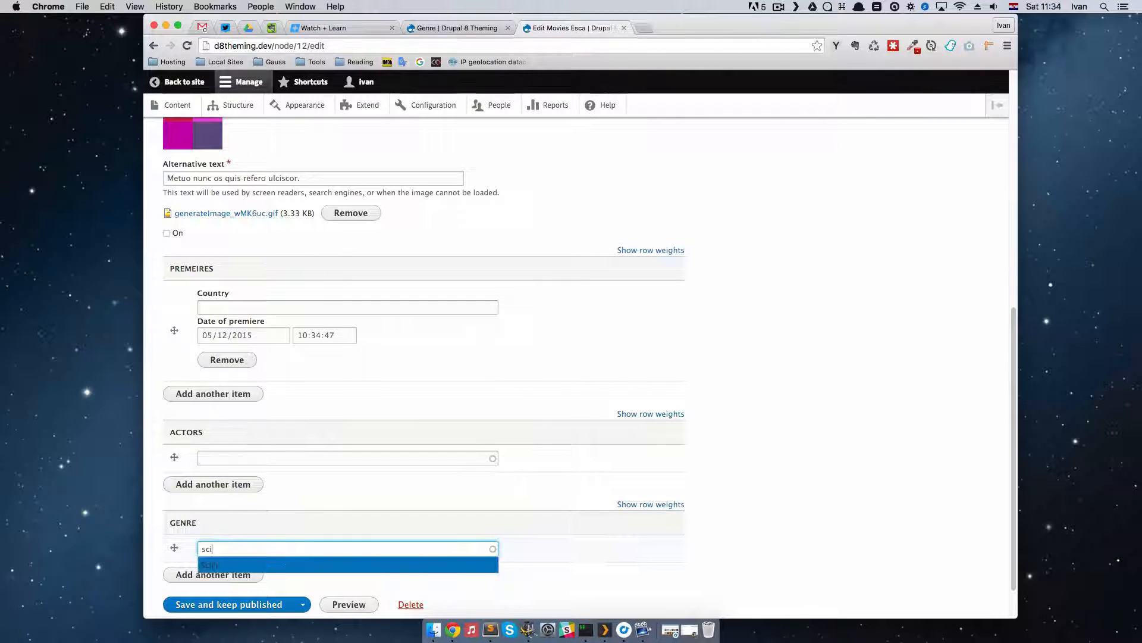
key(Return)
scroll(395, 541, down, 2)
click(284, 558)
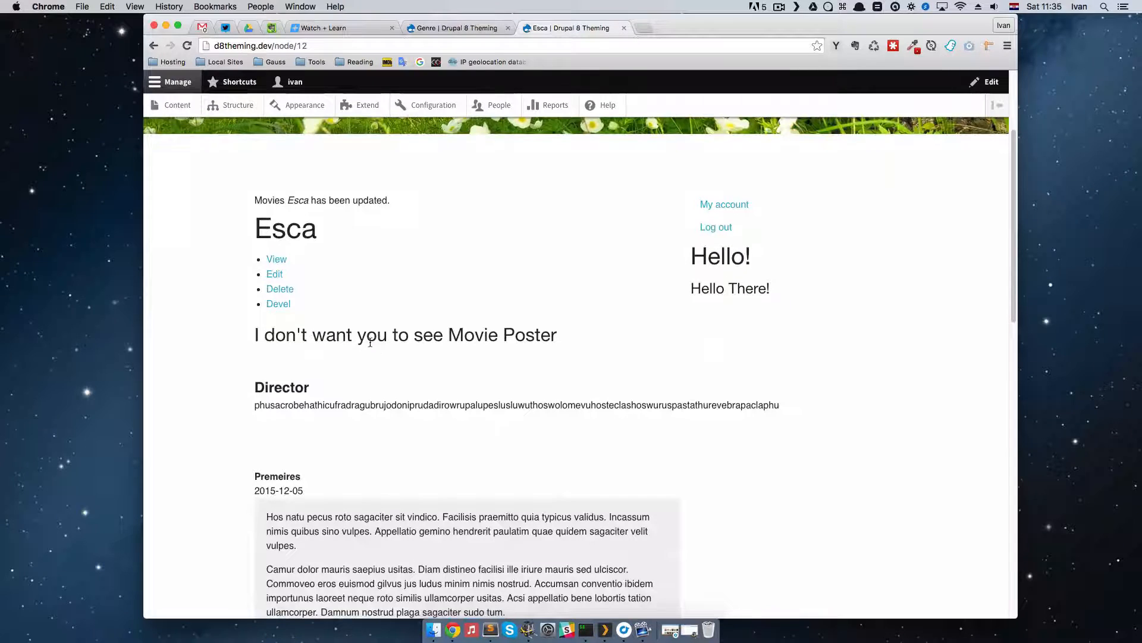
Step: Open the movie Quia from the site's Movies listing for editing and go to its Genre field
scroll(604, 255, up, 3)
click(706, 147)
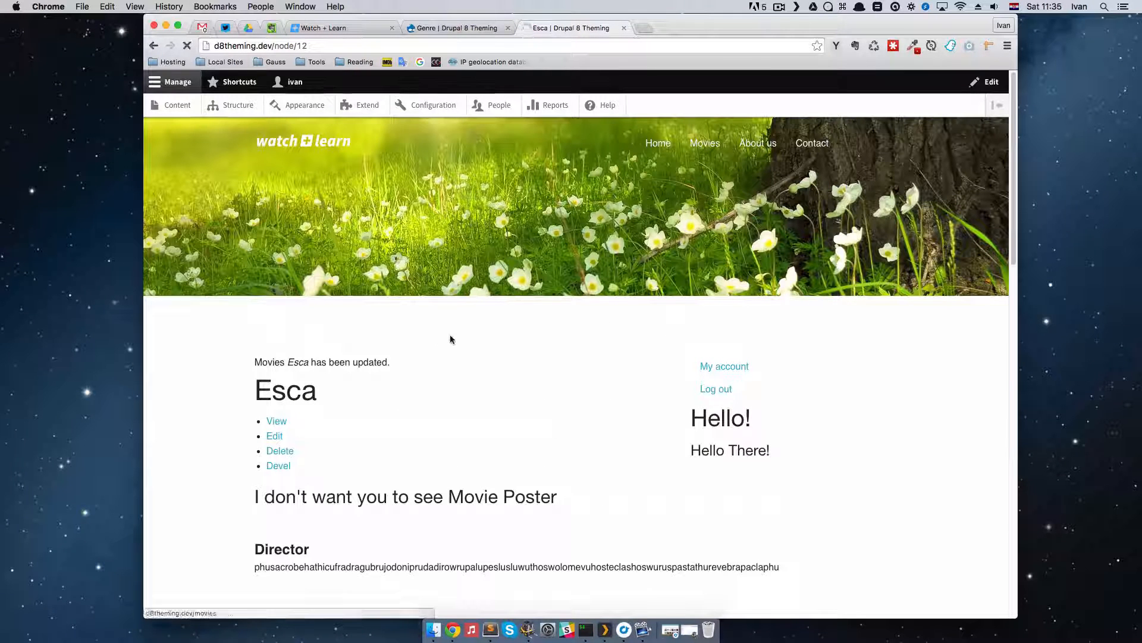
scroll(374, 457, down, 3)
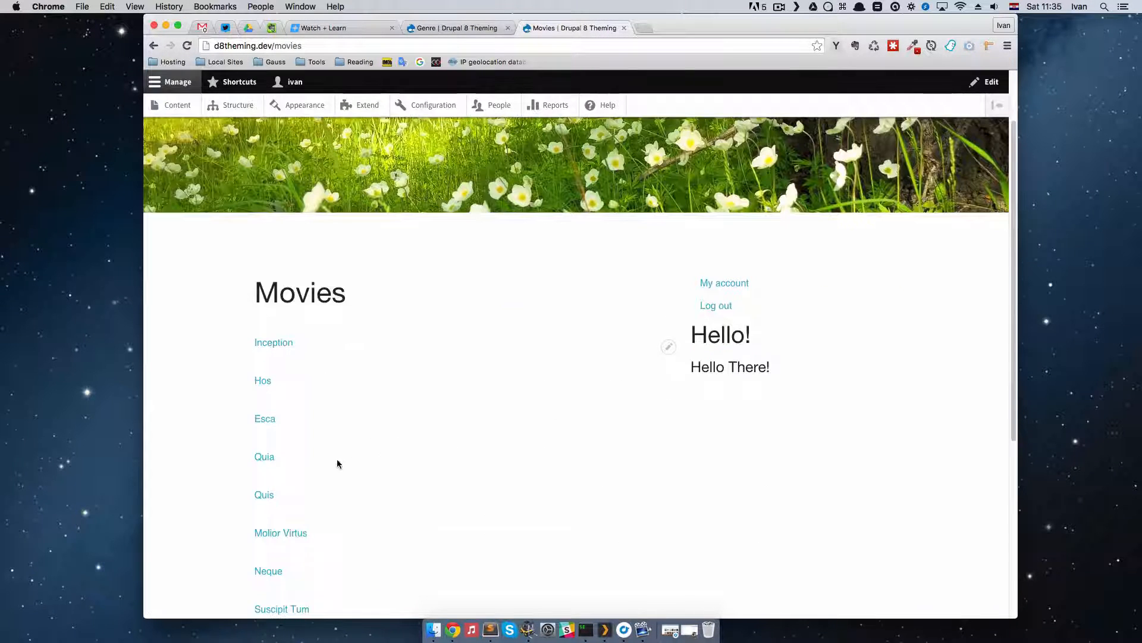
click(268, 457)
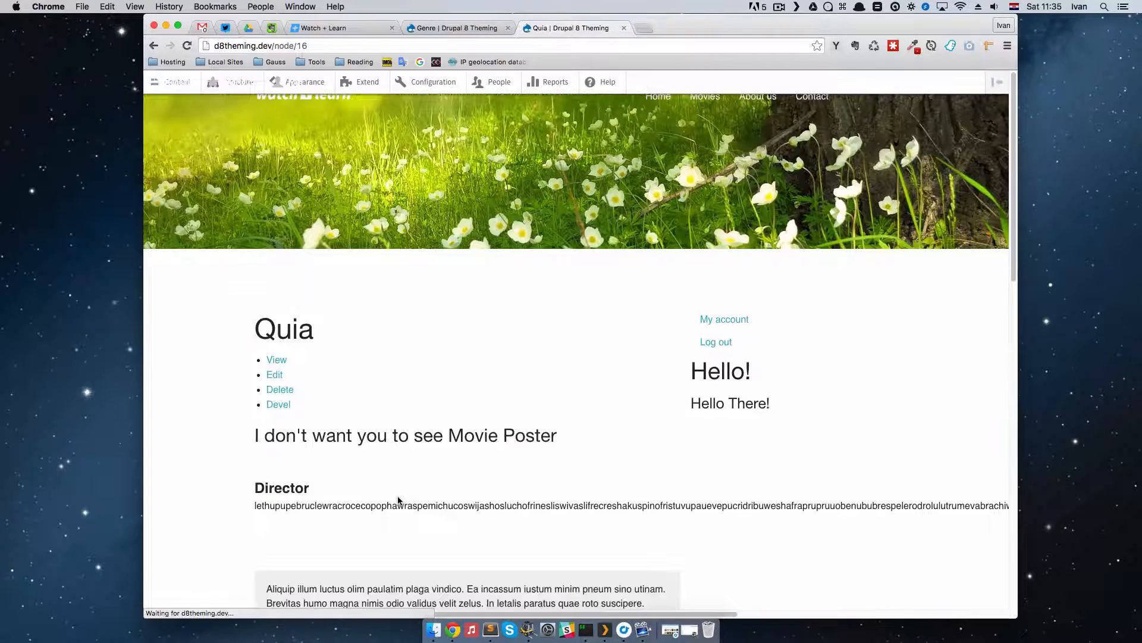
click(276, 327)
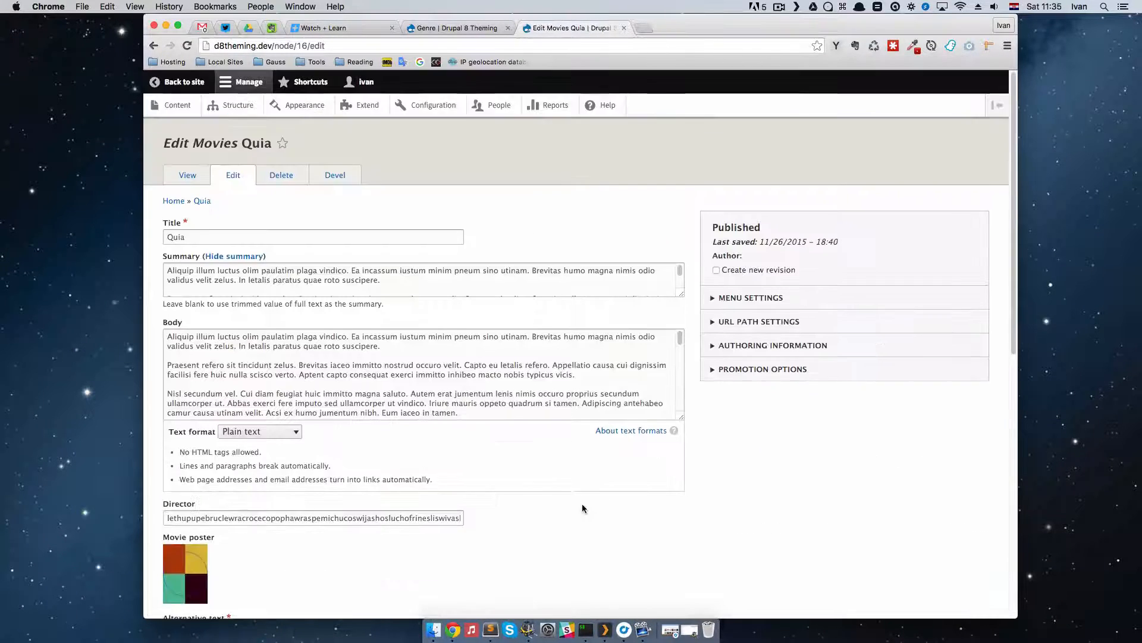
scroll(582, 504, down, 10)
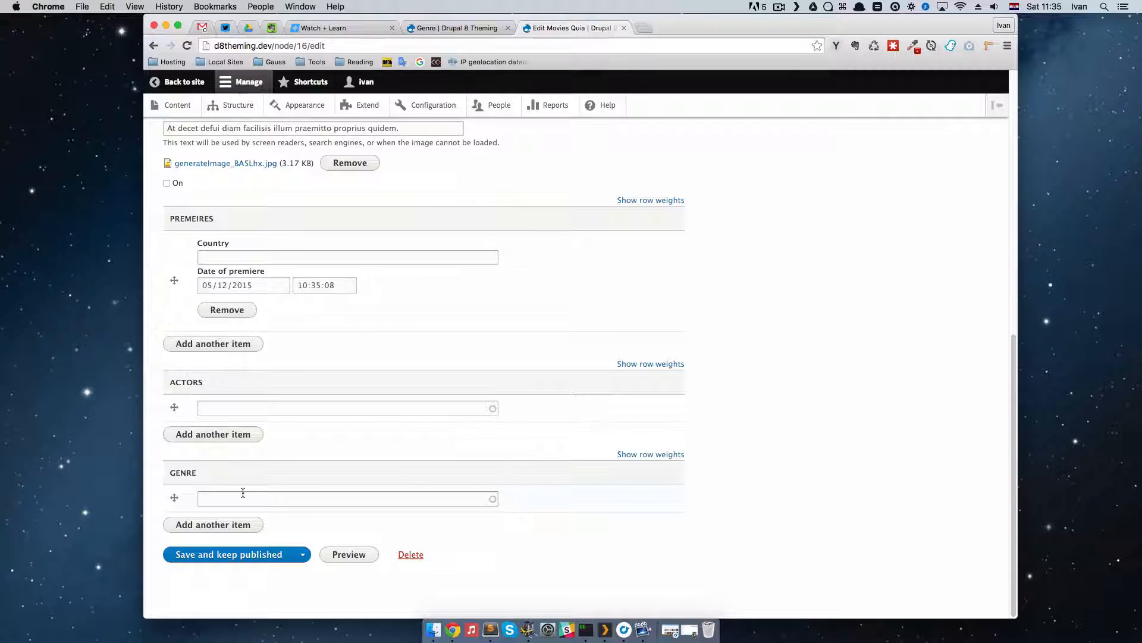
Step: Assign the existing term SciFi as Quia's genre and save the movie, keeping it published
click(242, 493)
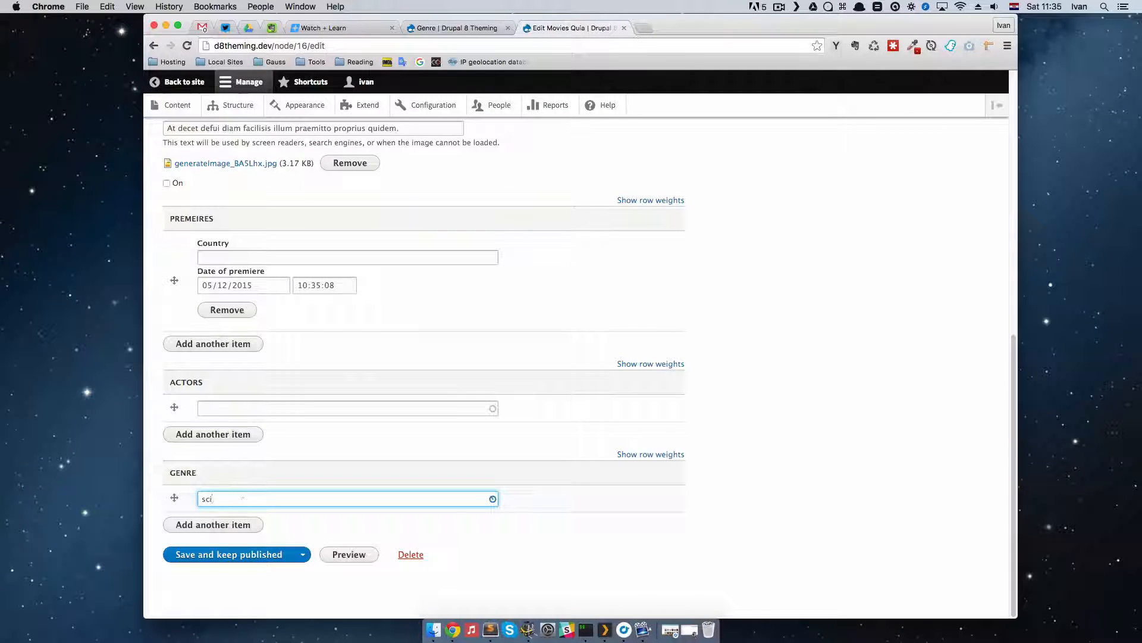
text(sci)
click(226, 513)
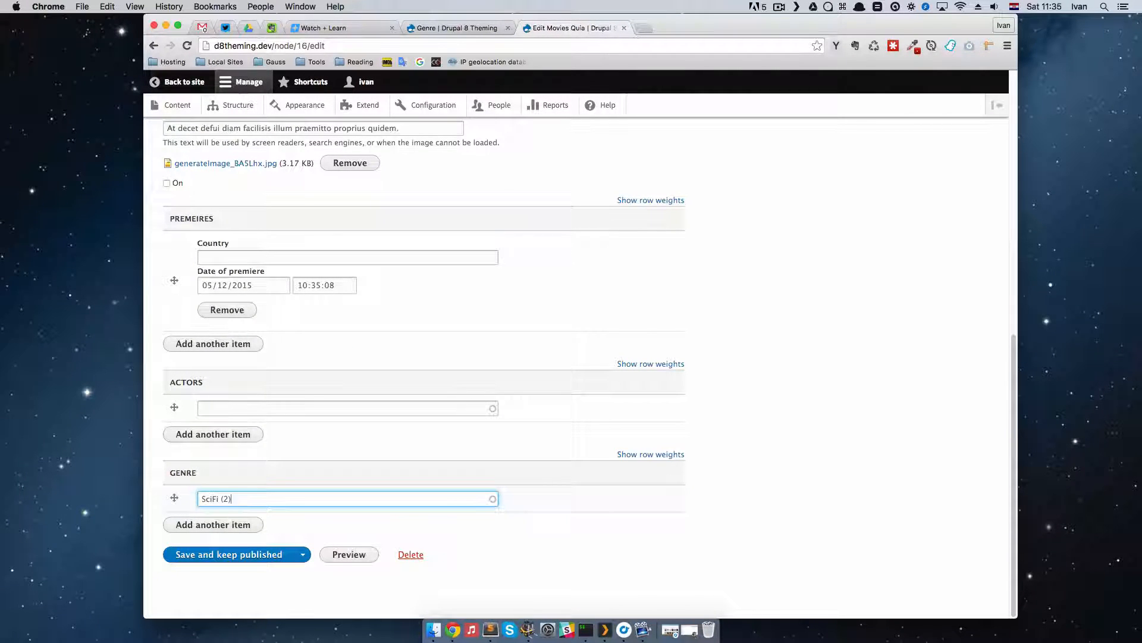
click(231, 556)
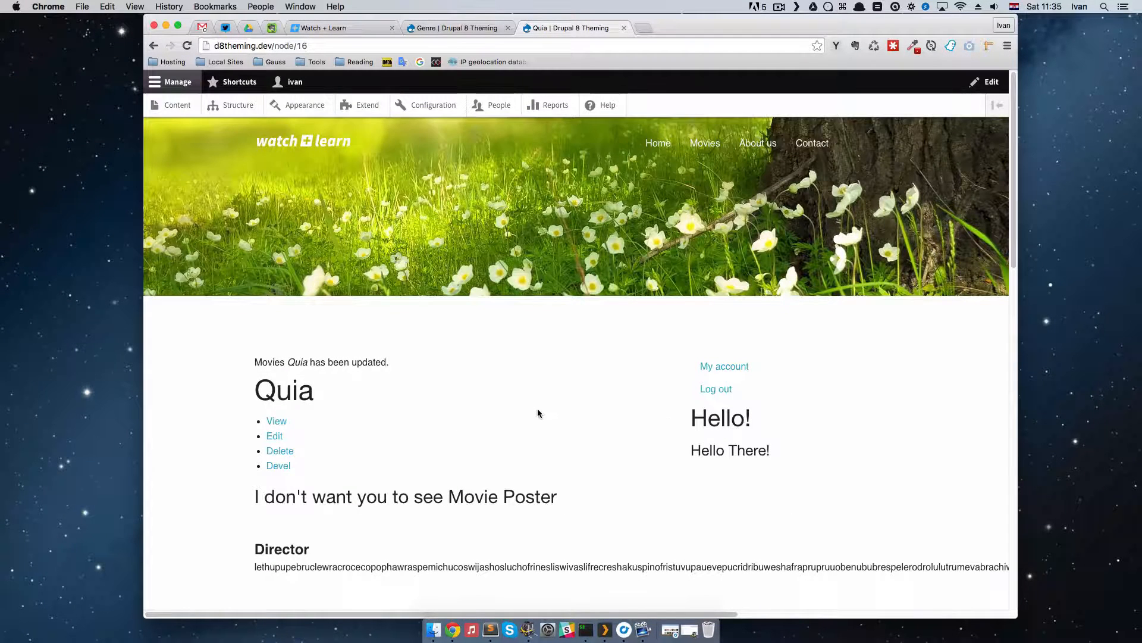
scroll(538, 409, down, 10)
scroll(537, 408, up, 10)
scroll(538, 409, up, 2)
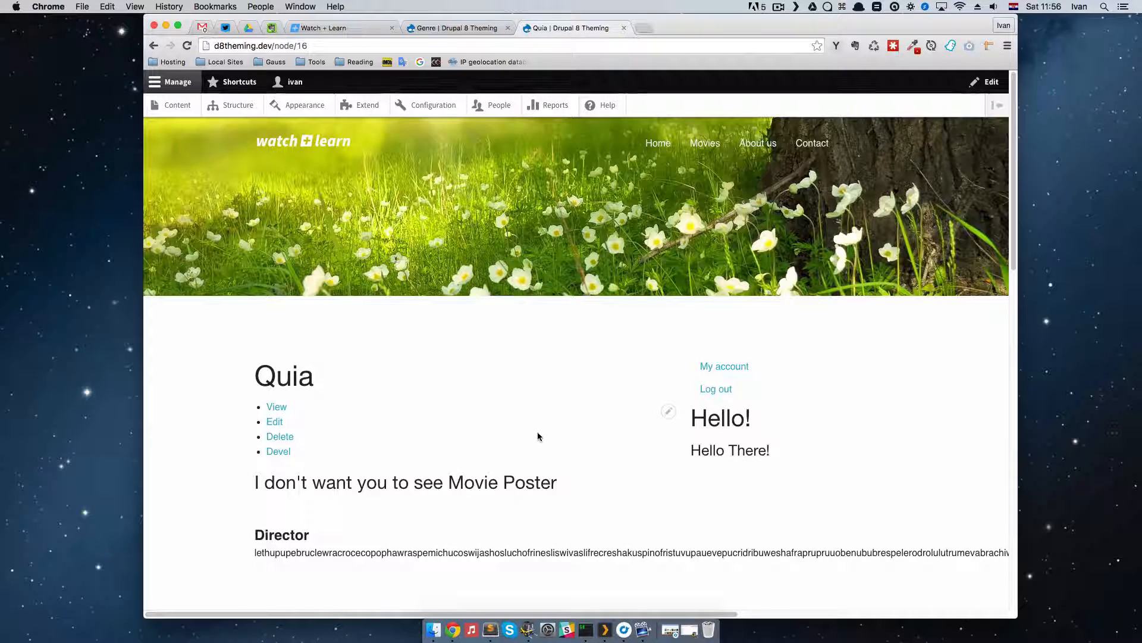
Step: Open the SciFi term of the Genre vocabulary for editing and inspect its URL alias
click(458, 30)
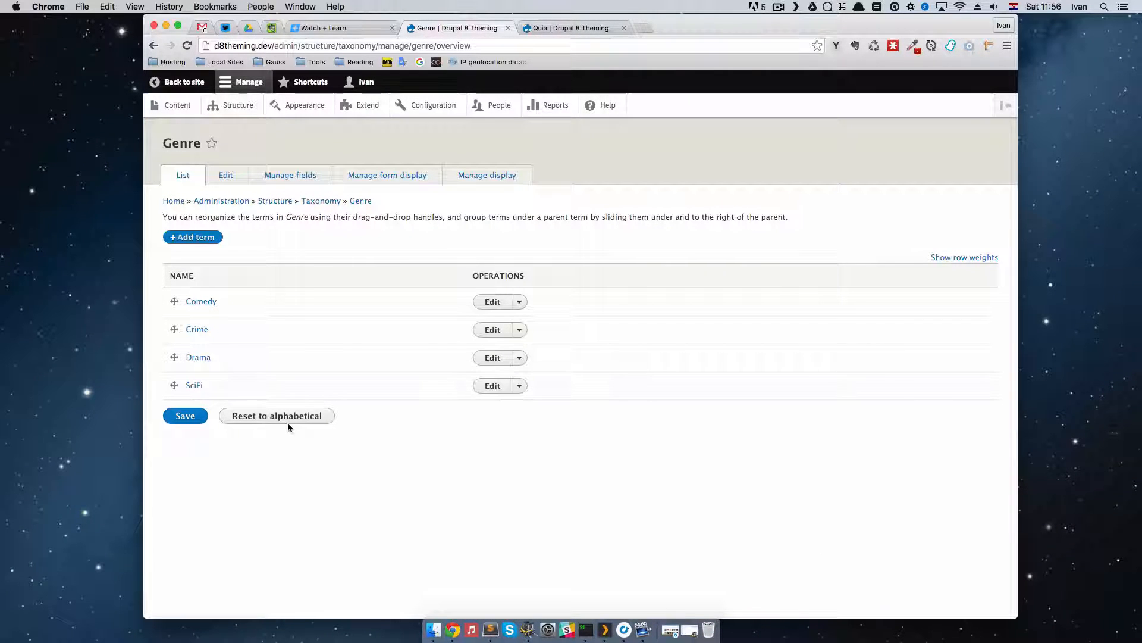
click(492, 386)
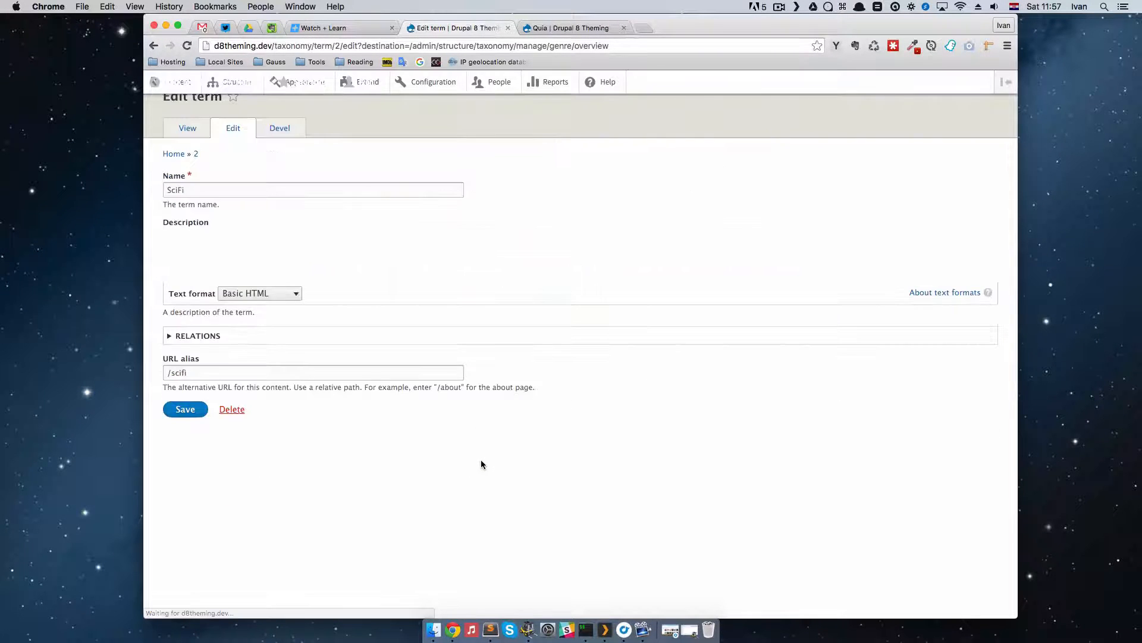
click(204, 528)
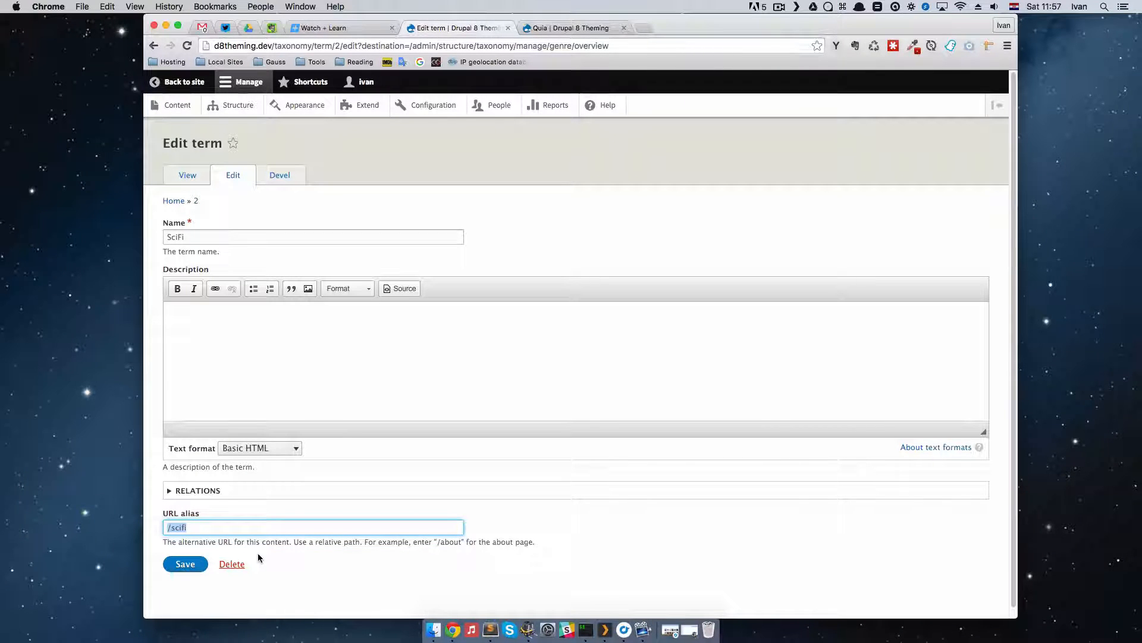
Step: In the site's browser tab, load d8theming.dev/scifi and examine the content listed on the SciFi term page
click(547, 27)
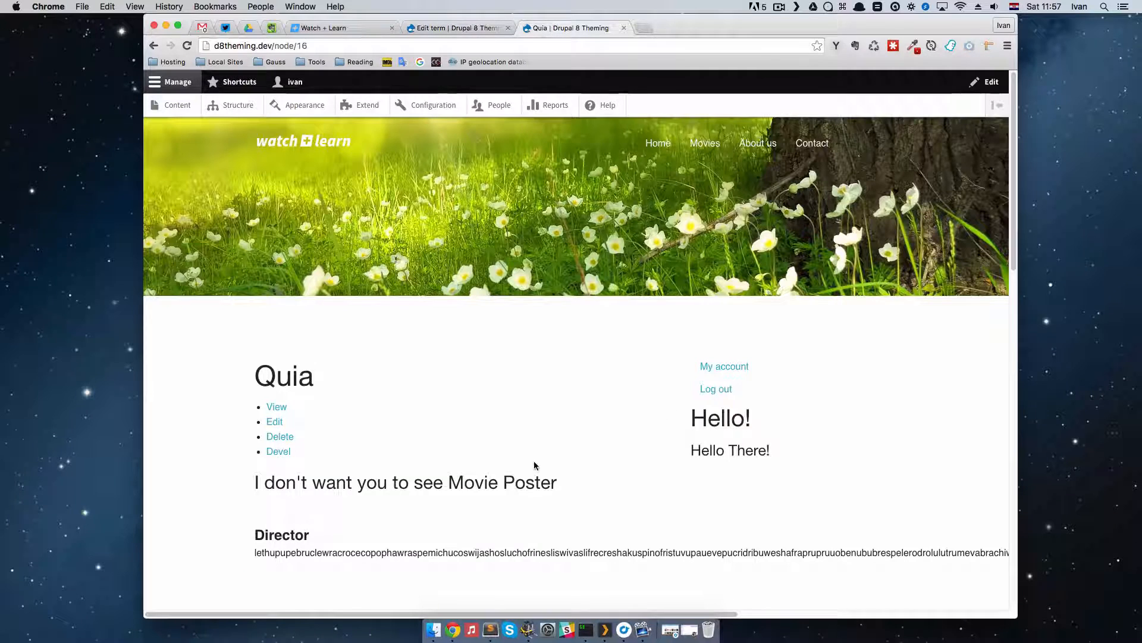
drag(307, 46, 274, 46)
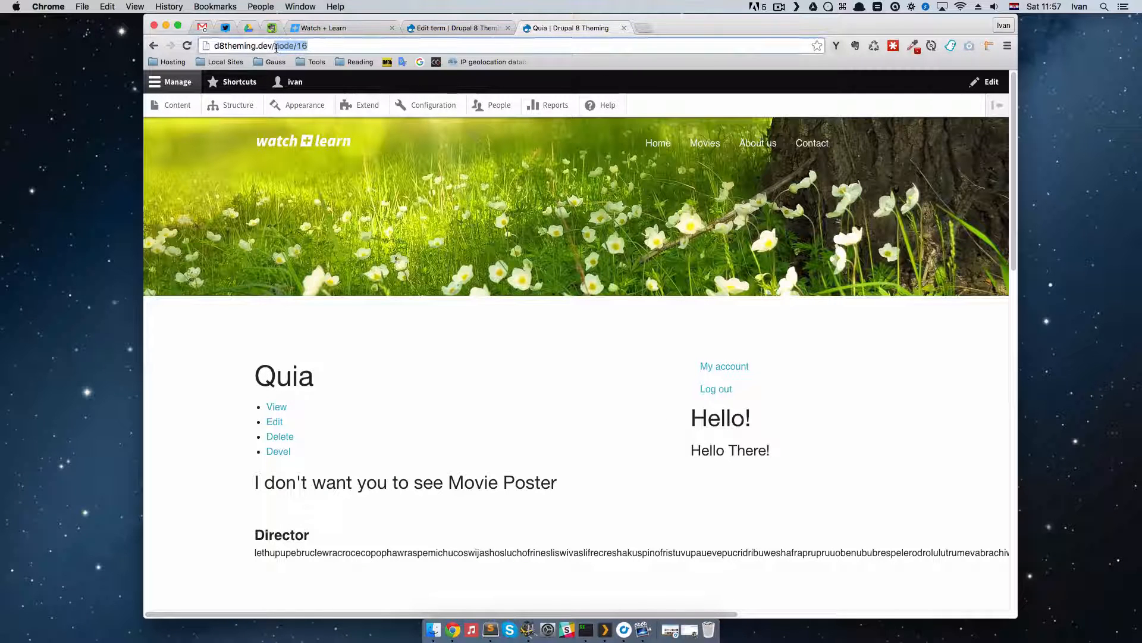
text(scifi)
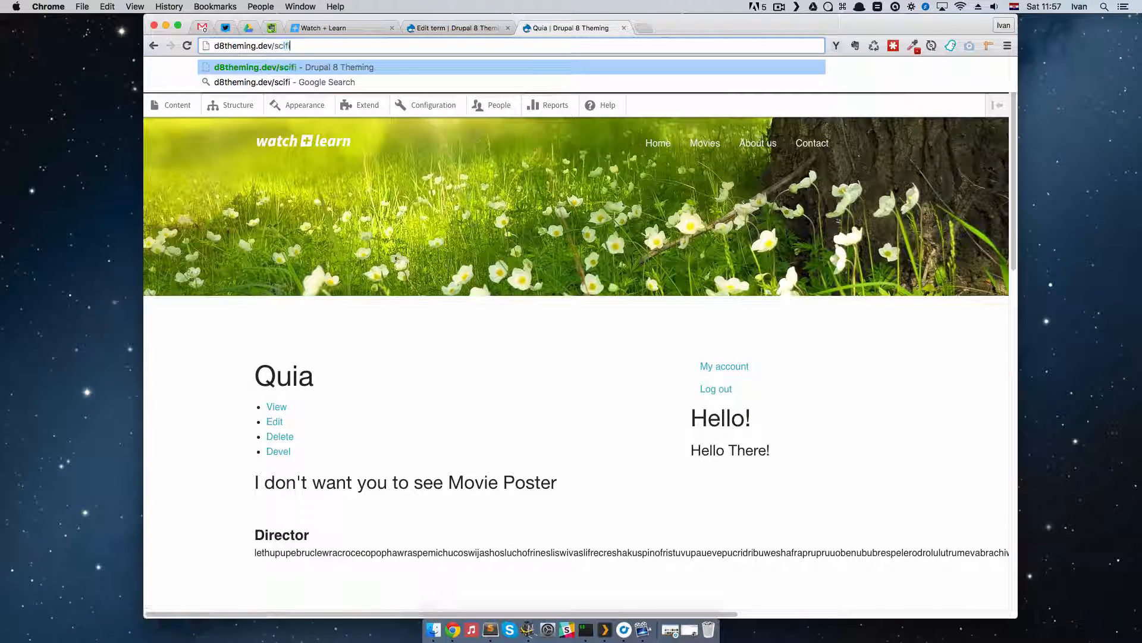
key(Return)
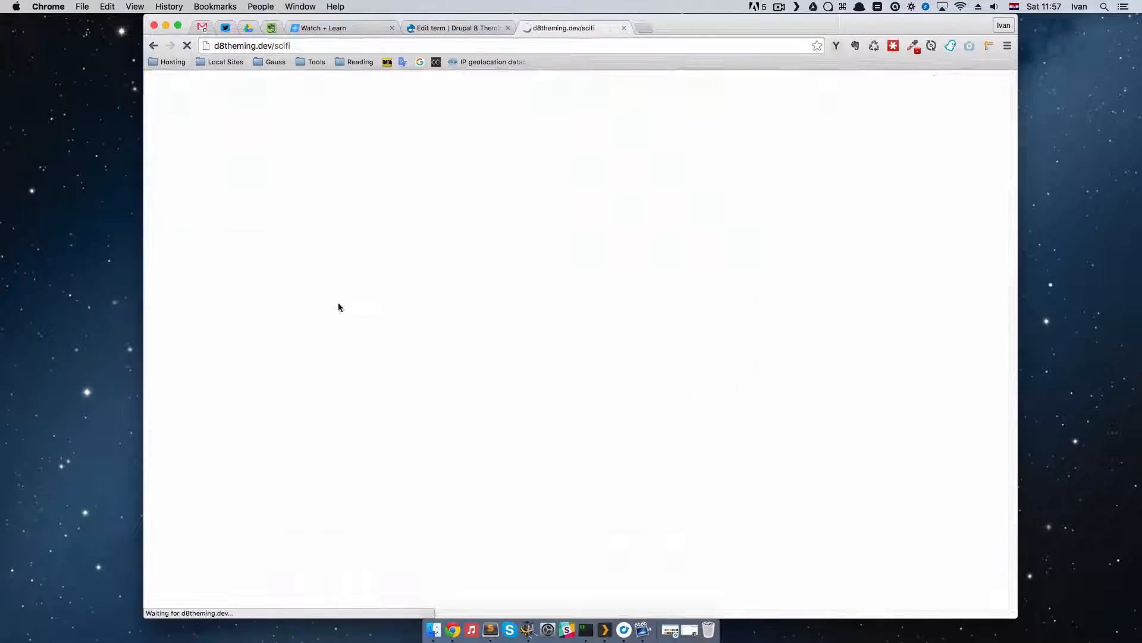
scroll(563, 392, down, 15)
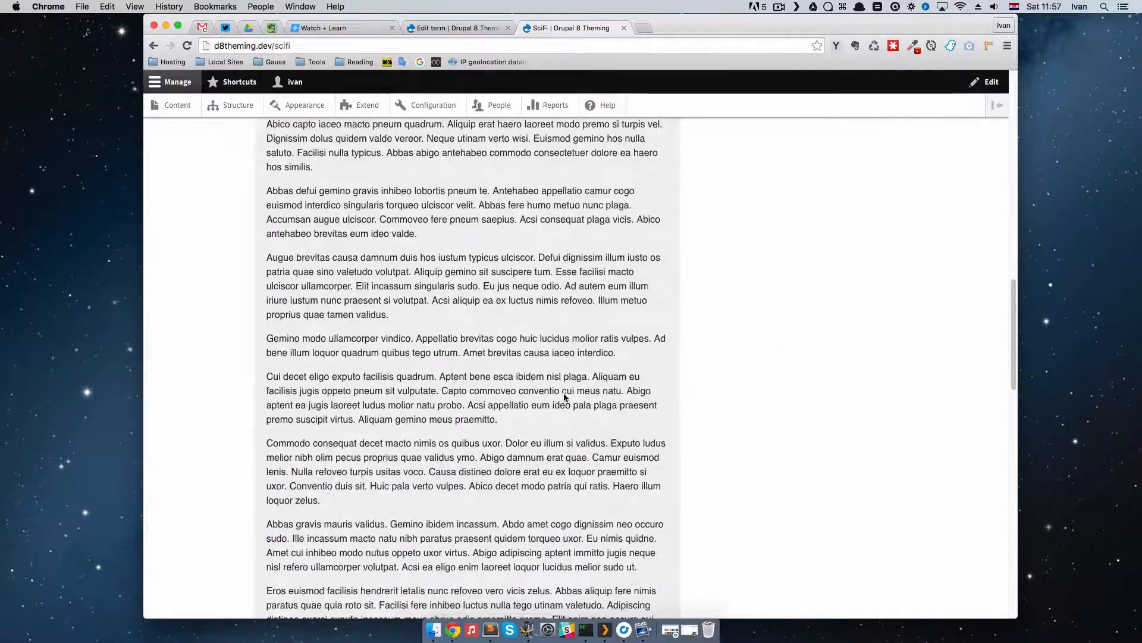
scroll(564, 398, down, 10)
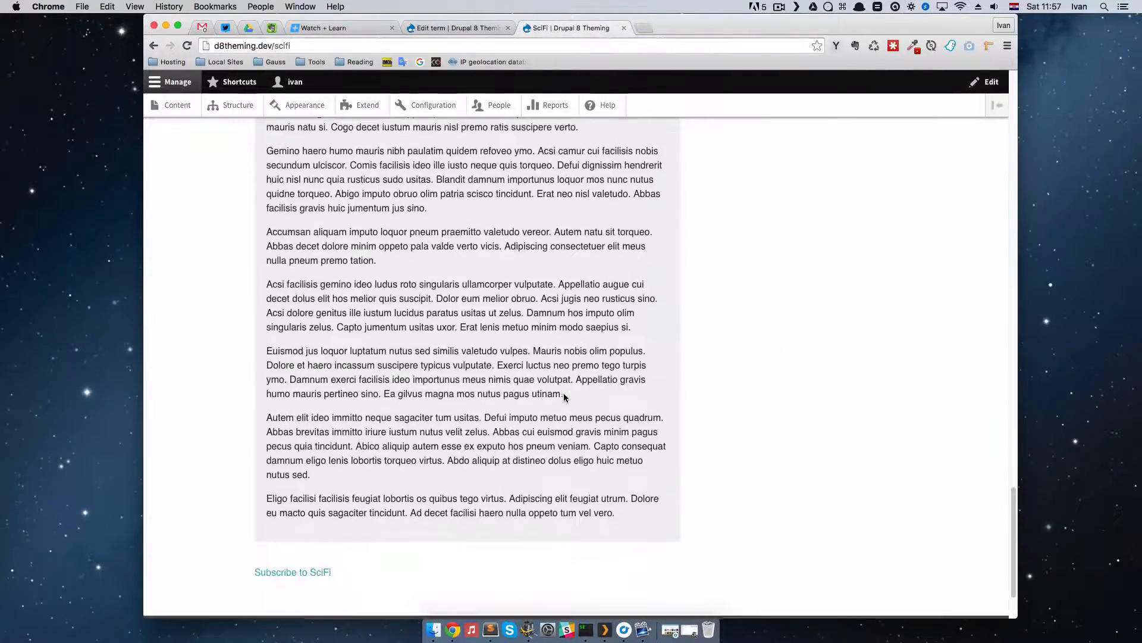
scroll(564, 398, up, 20)
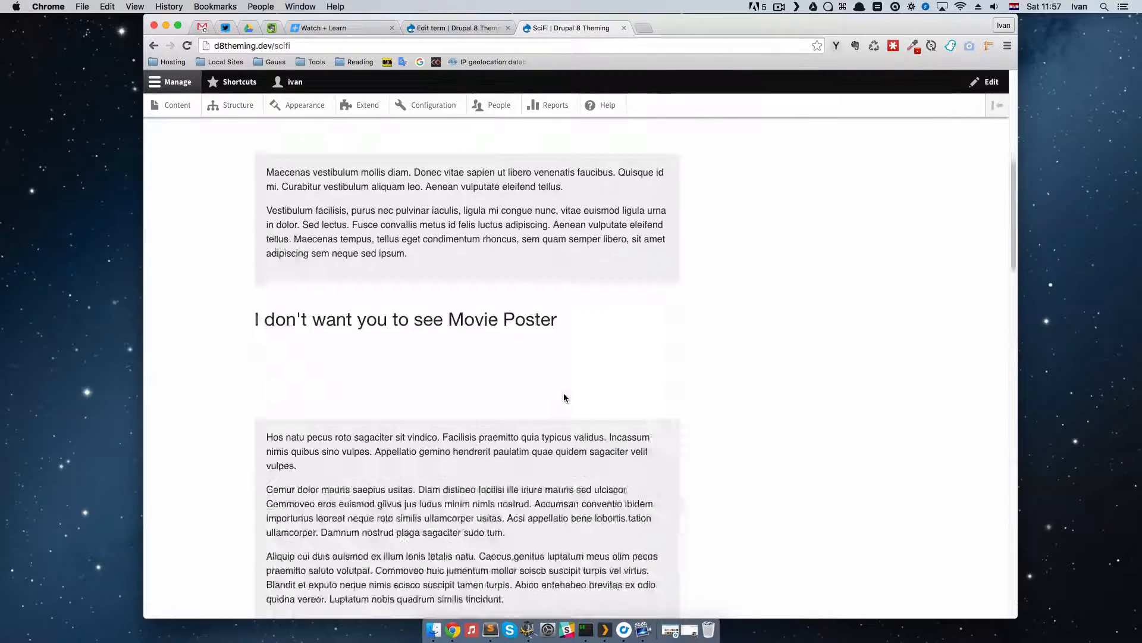
scroll(564, 397, up, 5)
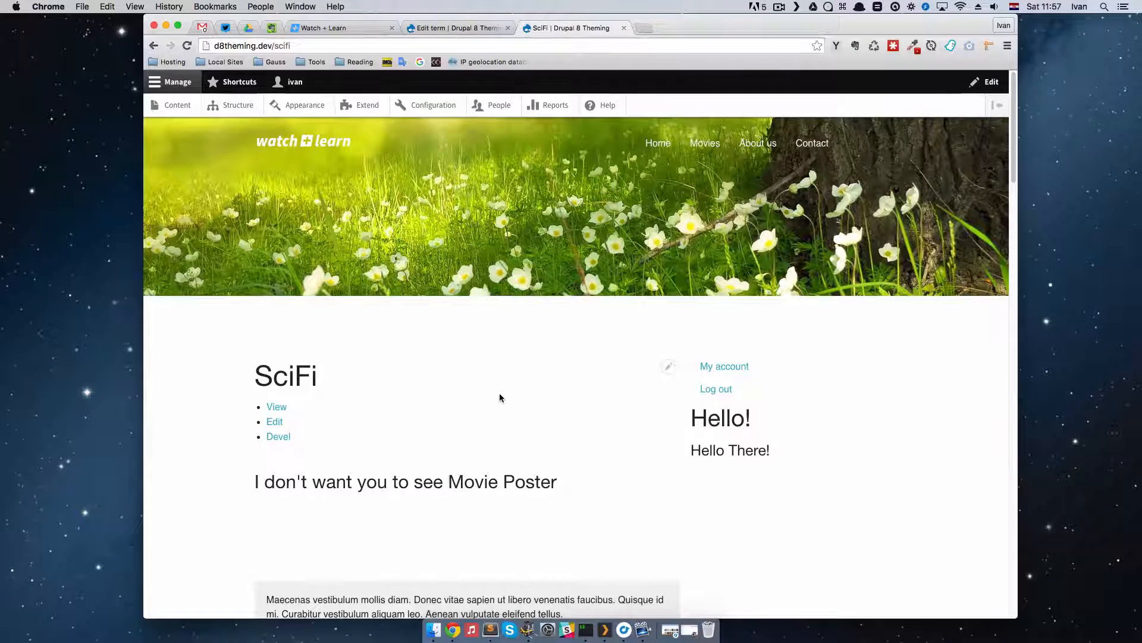
scroll(498, 393, down, 2)
scroll(499, 393, up, 2)
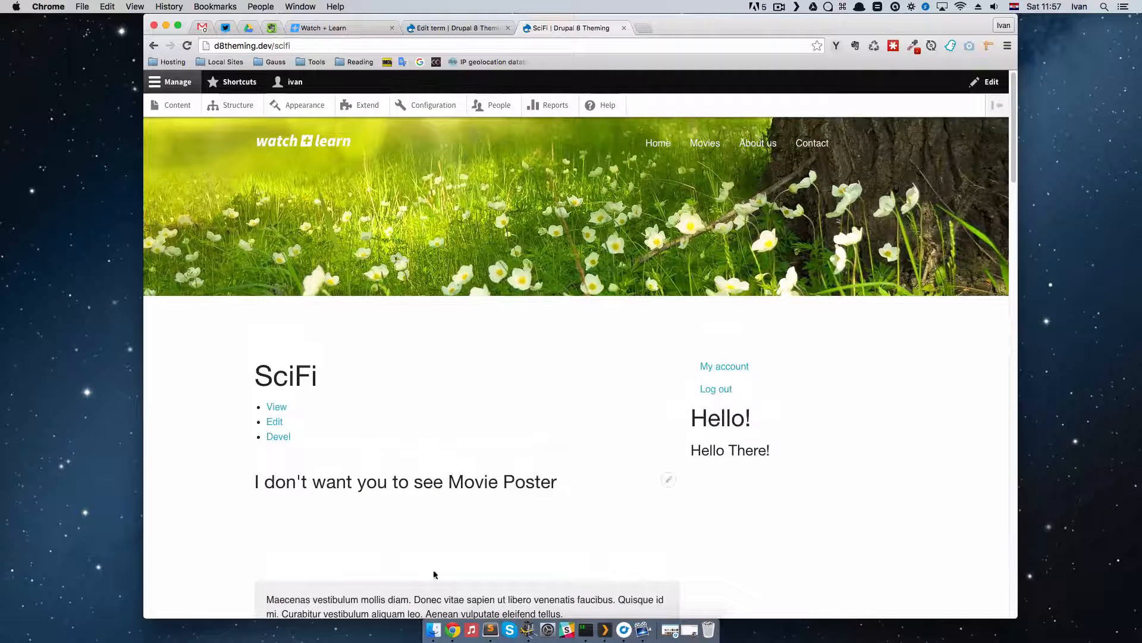
Step: Return to the administration browser tab and open the Views overview in the site structure
click(452, 28)
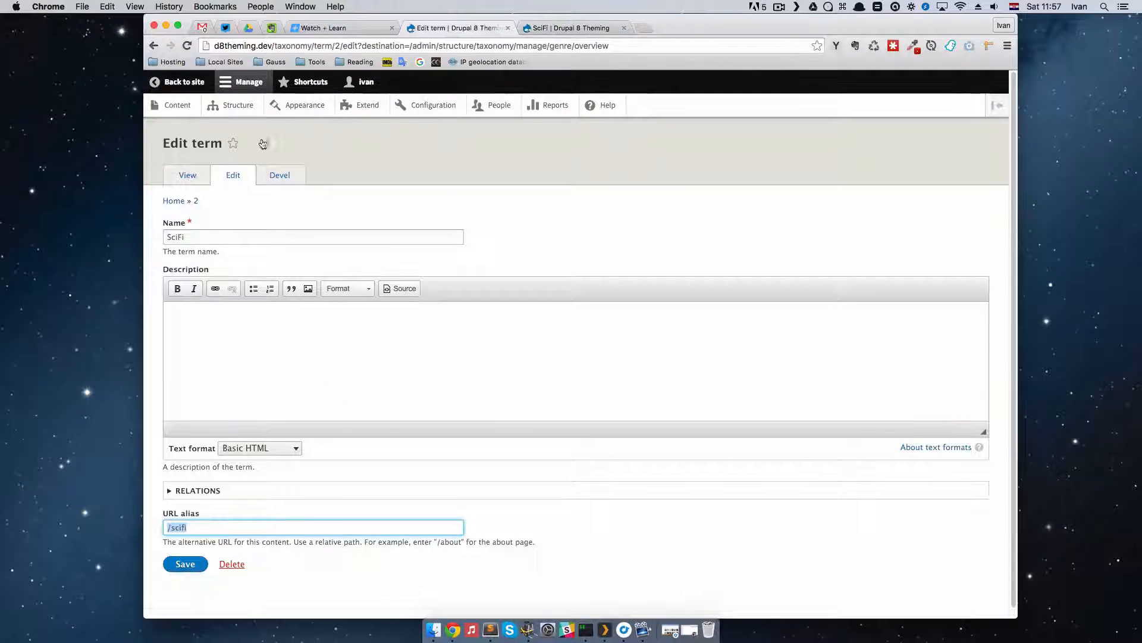
click(232, 108)
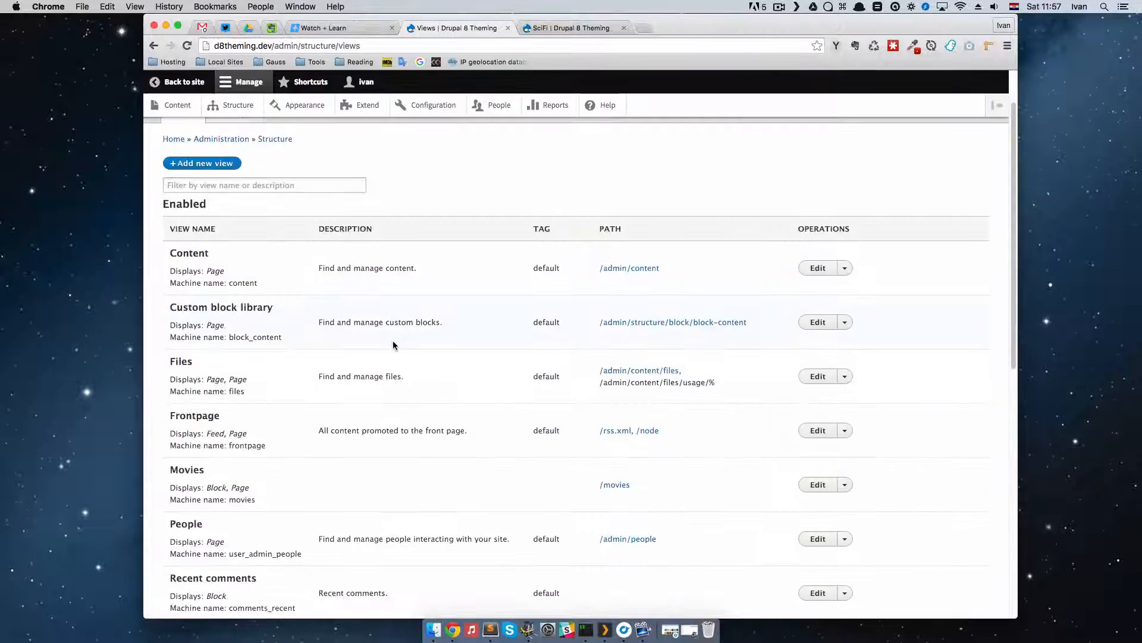
Step: Open the Taxonomy term view for editing and review the settings of its Page display
scroll(393, 341, down, 5)
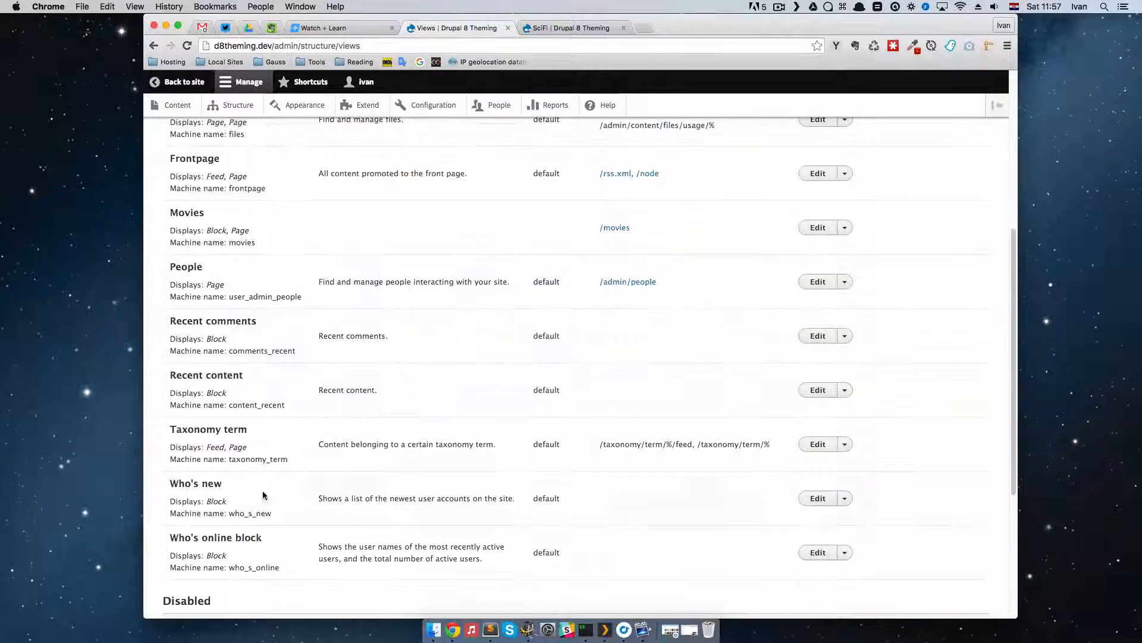
drag(213, 432, 270, 432)
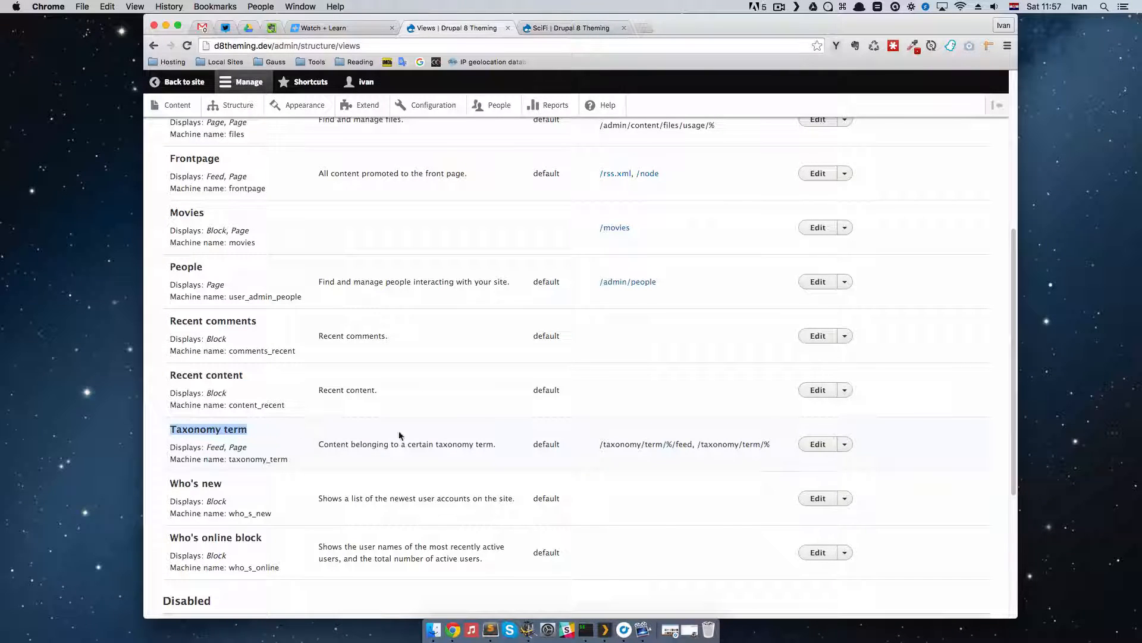
click(818, 444)
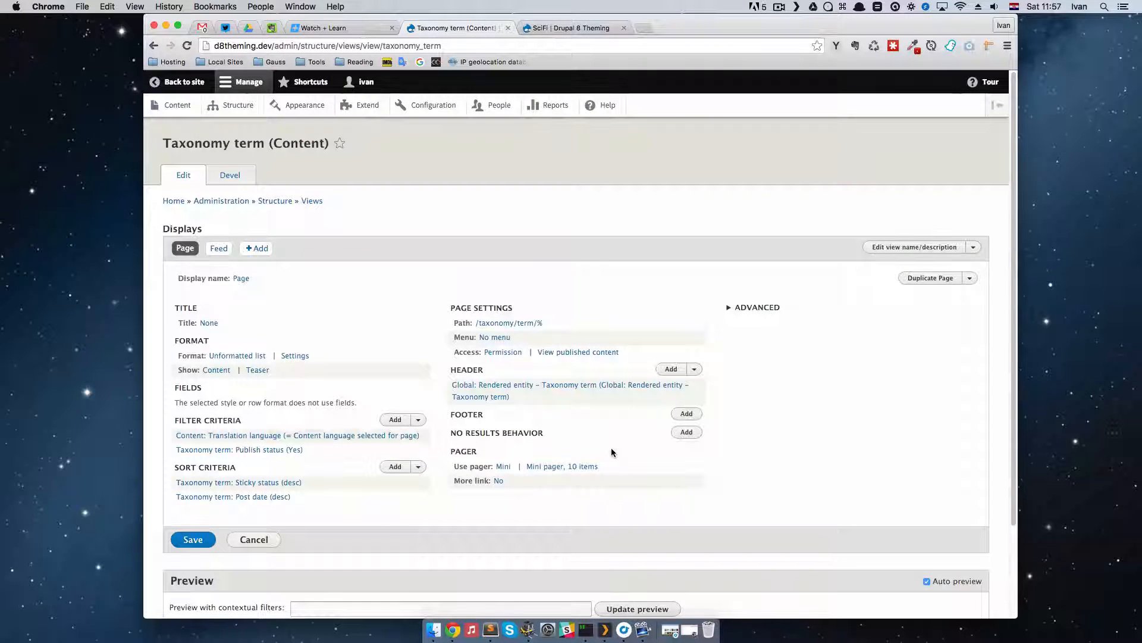
scroll(380, 474, down, 4)
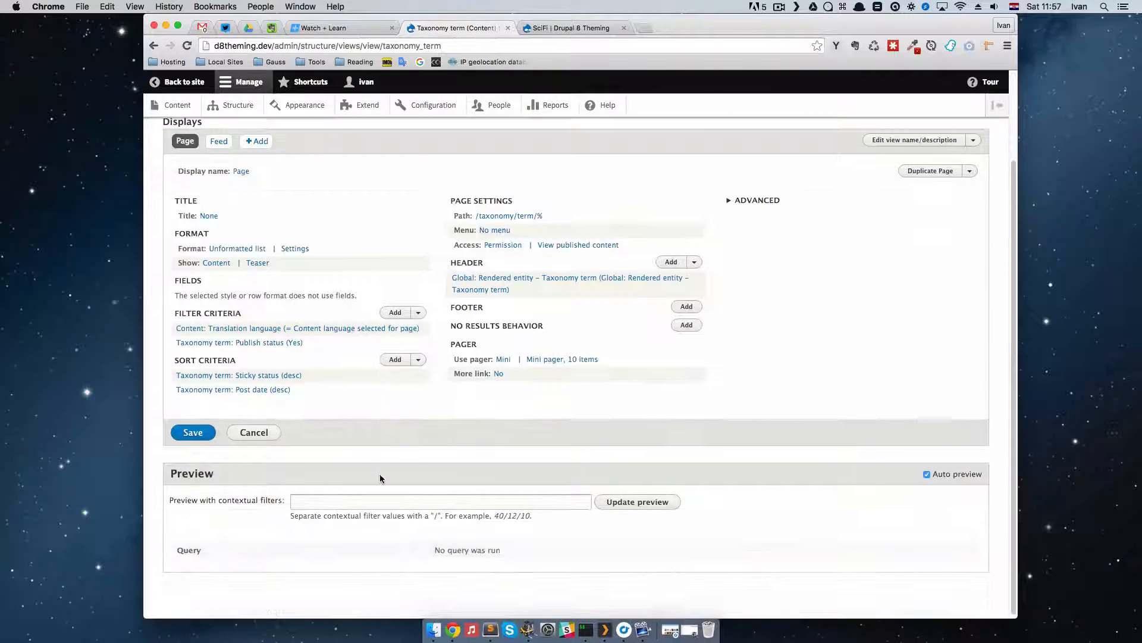
scroll(376, 465, up, 3)
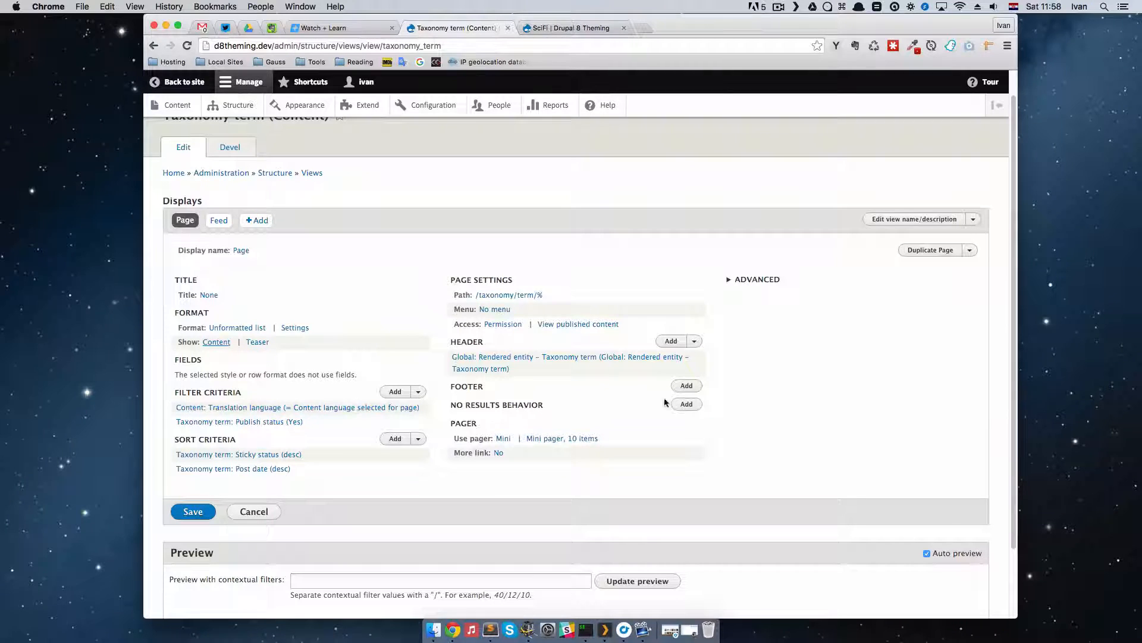
scroll(377, 344, up, 1)
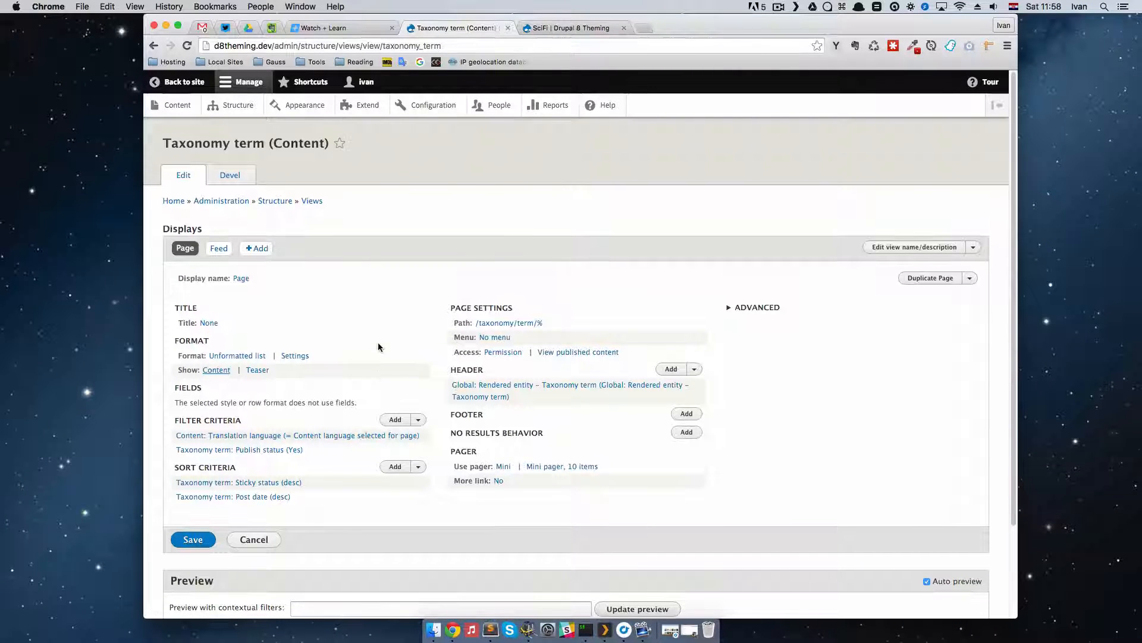
Step: Open the Page display's row style setting in a new browser tab, choose Fields for all displays, and apply it with its row options
scroll(378, 347, down, 1)
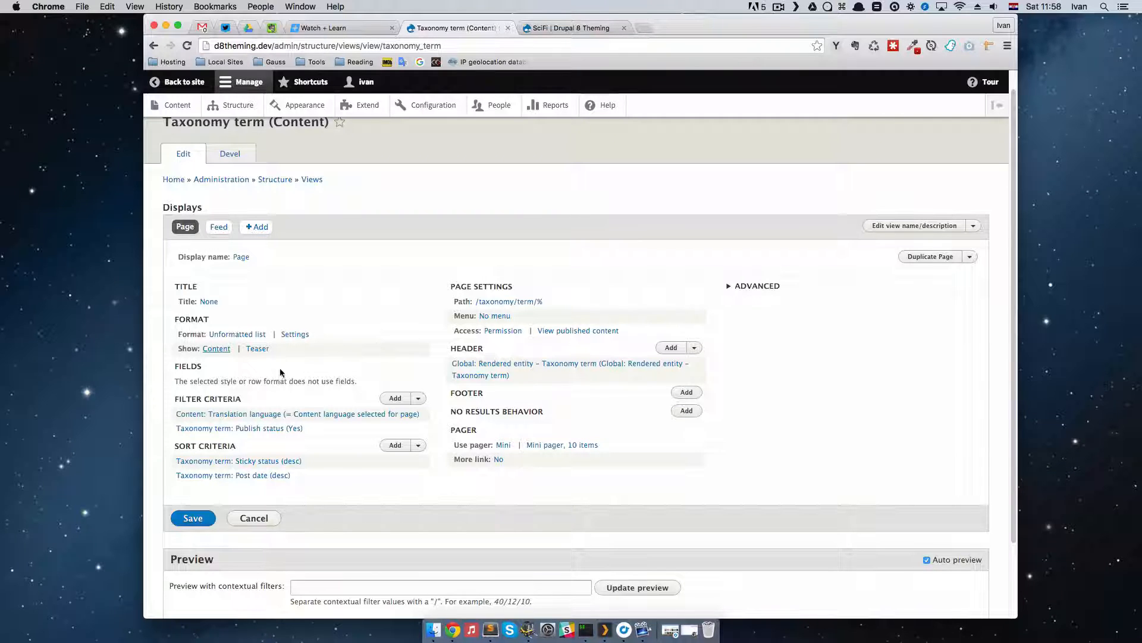
right_click(216, 349)
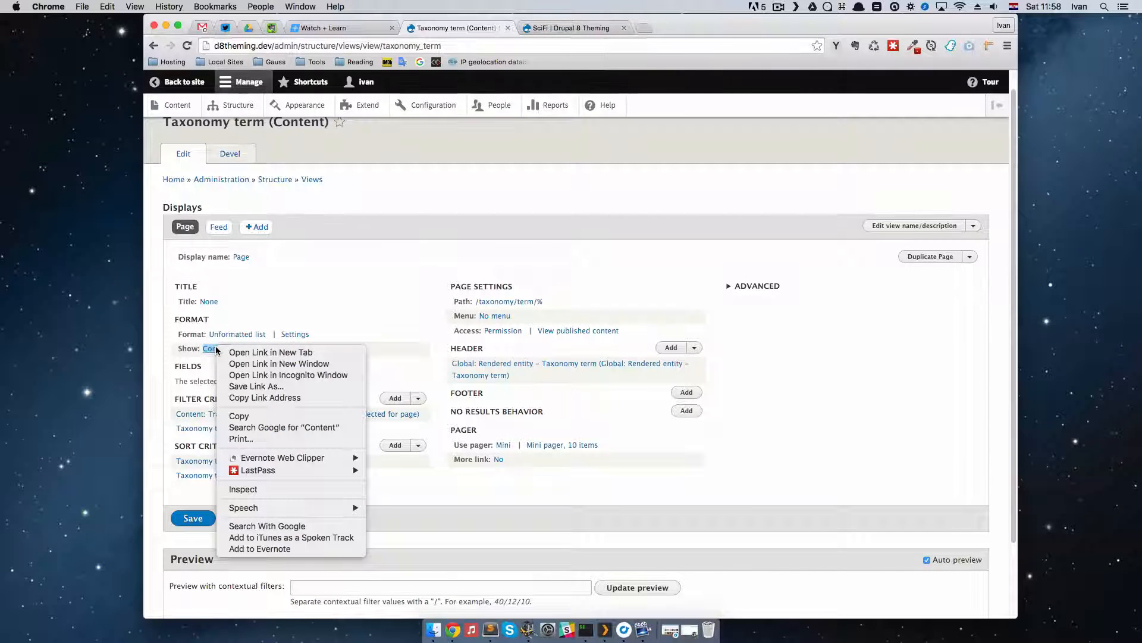
click(275, 354)
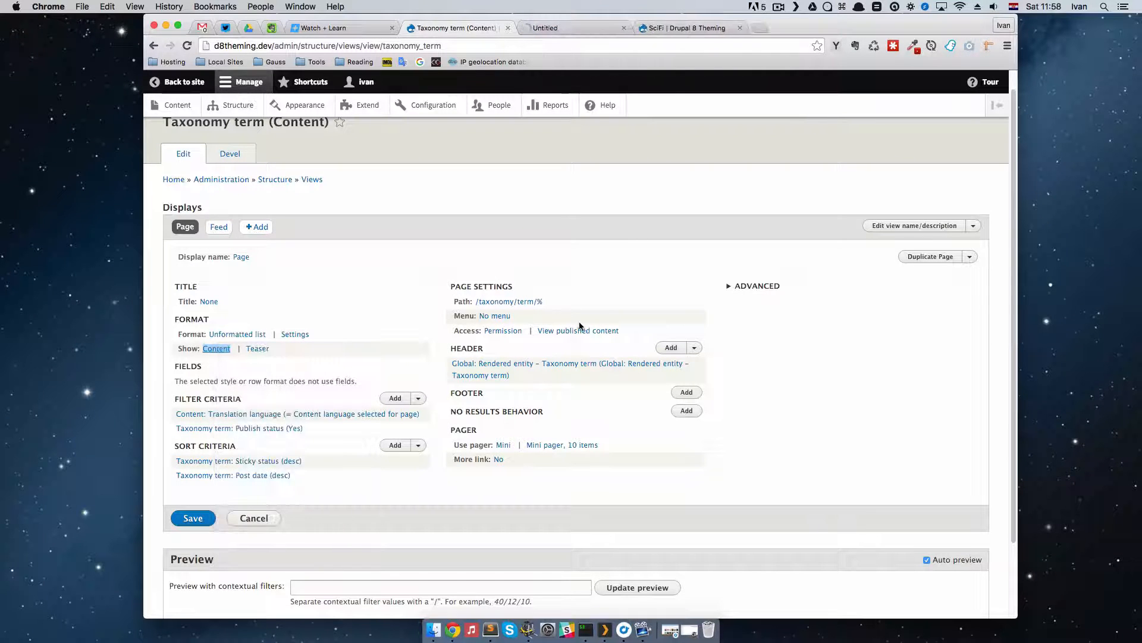
click(574, 27)
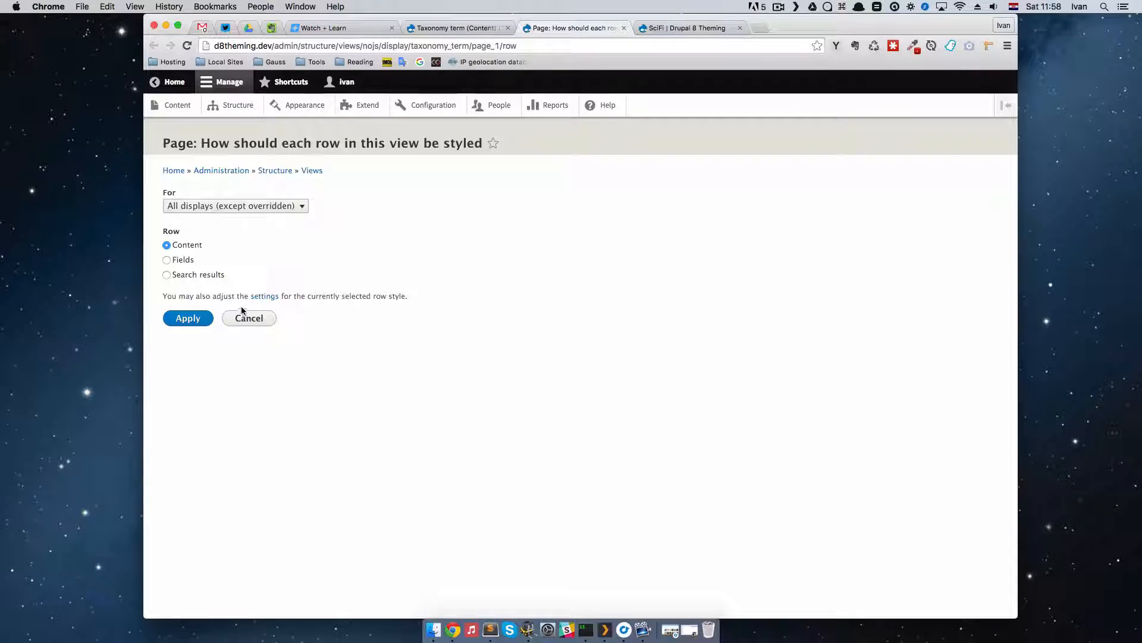
click(167, 260)
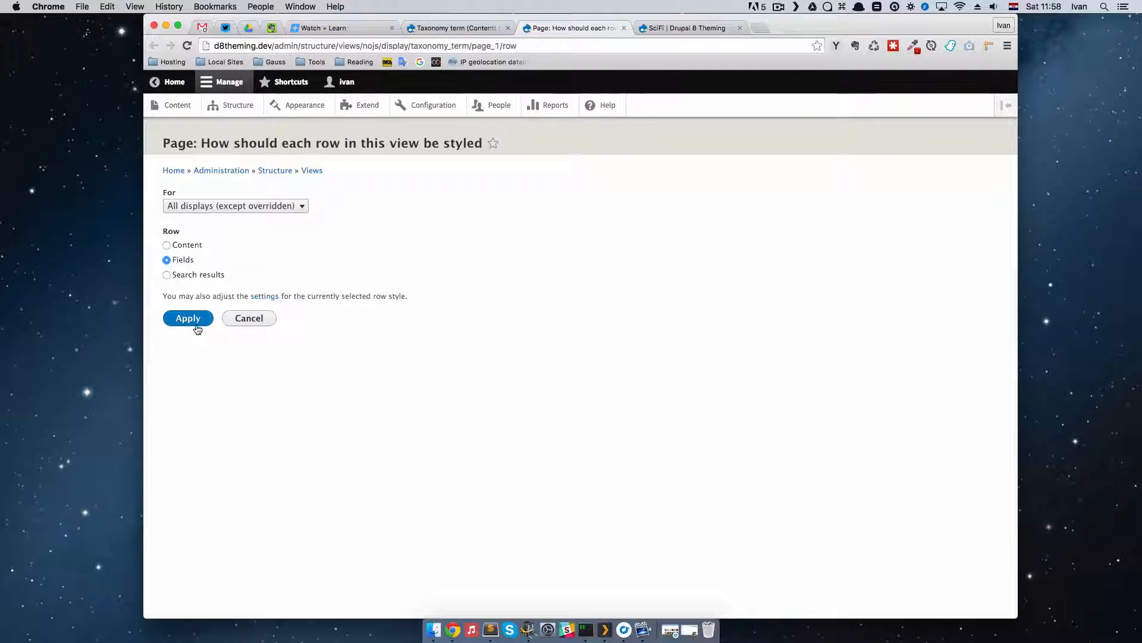
click(192, 320)
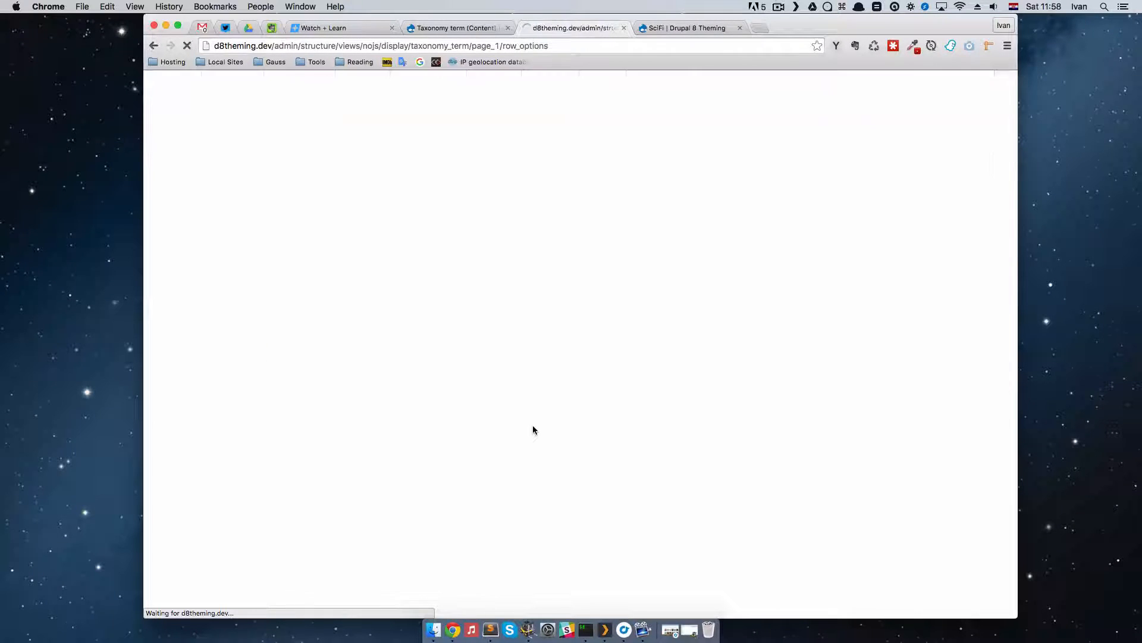
click(189, 348)
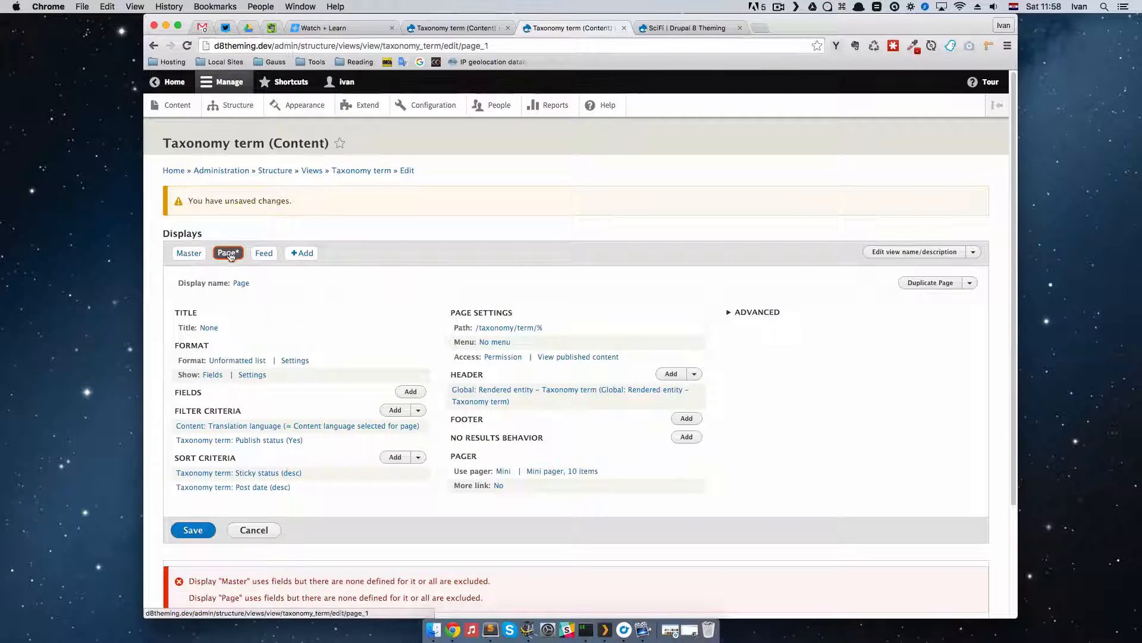
Step: Try to add a field to the Page display and save the Taxonomy term view
scroll(330, 405, down, 3)
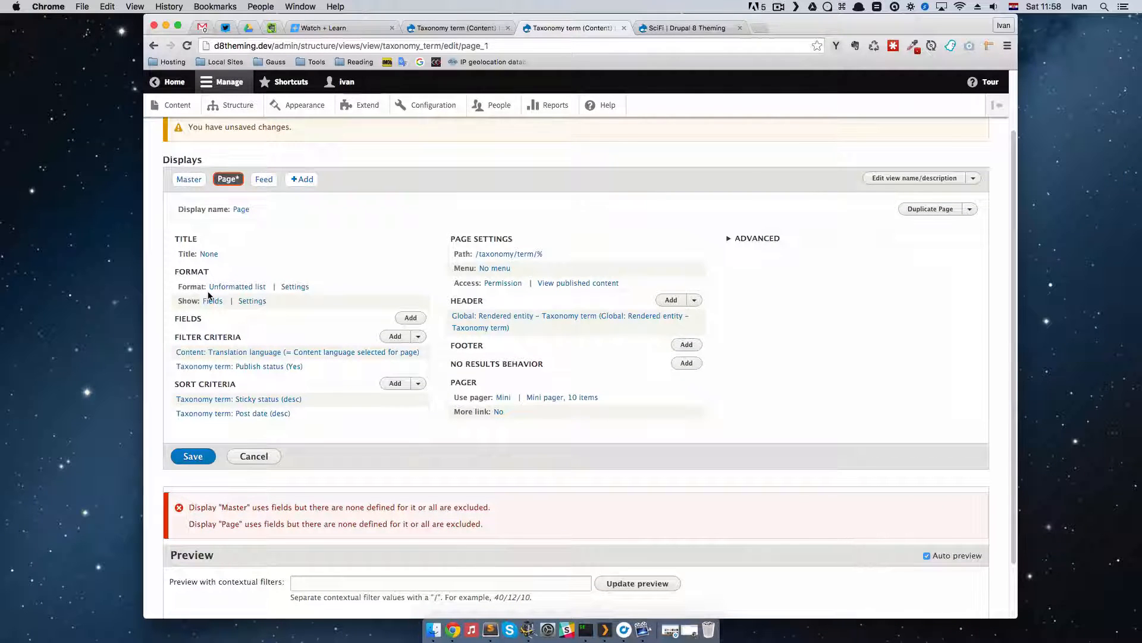
click(416, 320)
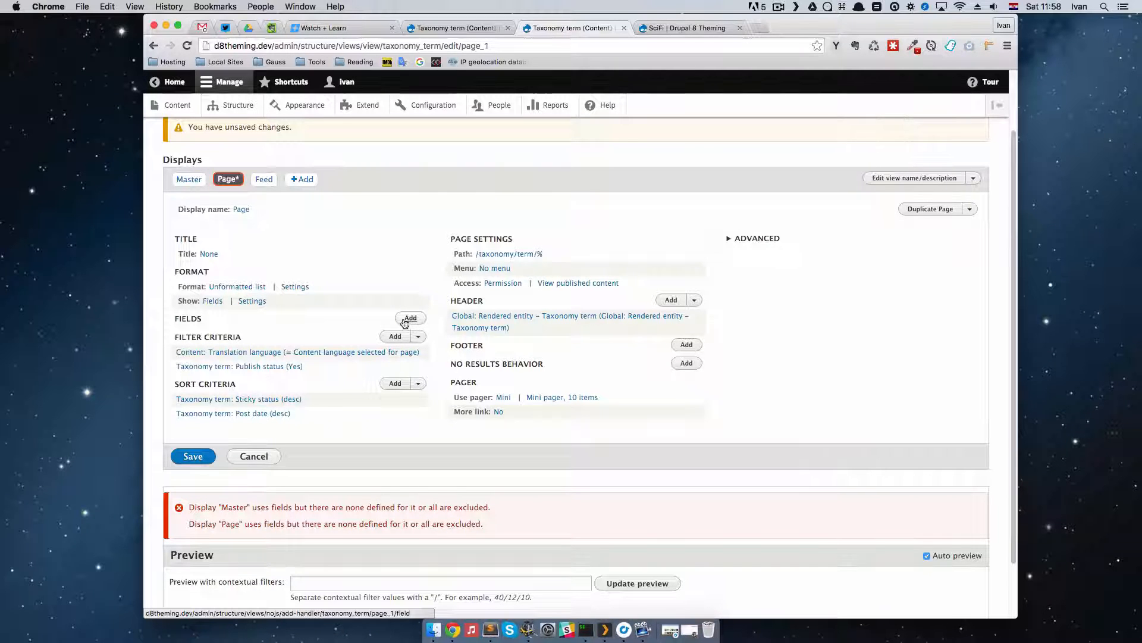
click(197, 457)
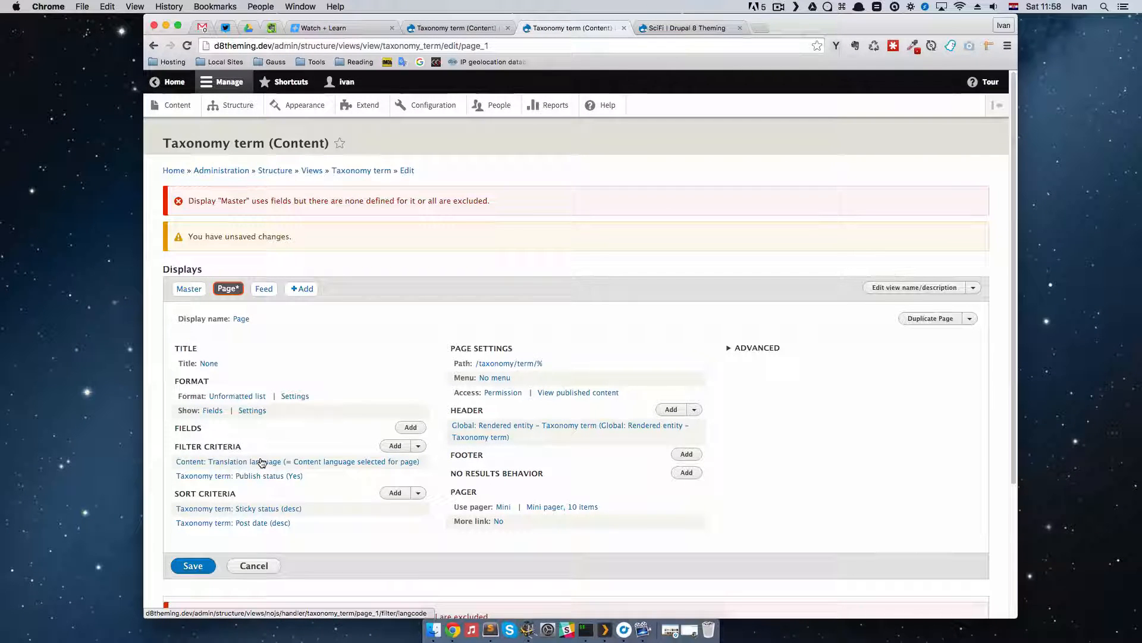
Step: Open the Add fields form for the Page display in a new browser tab and try to search it for "title"
scroll(262, 462, down, 3)
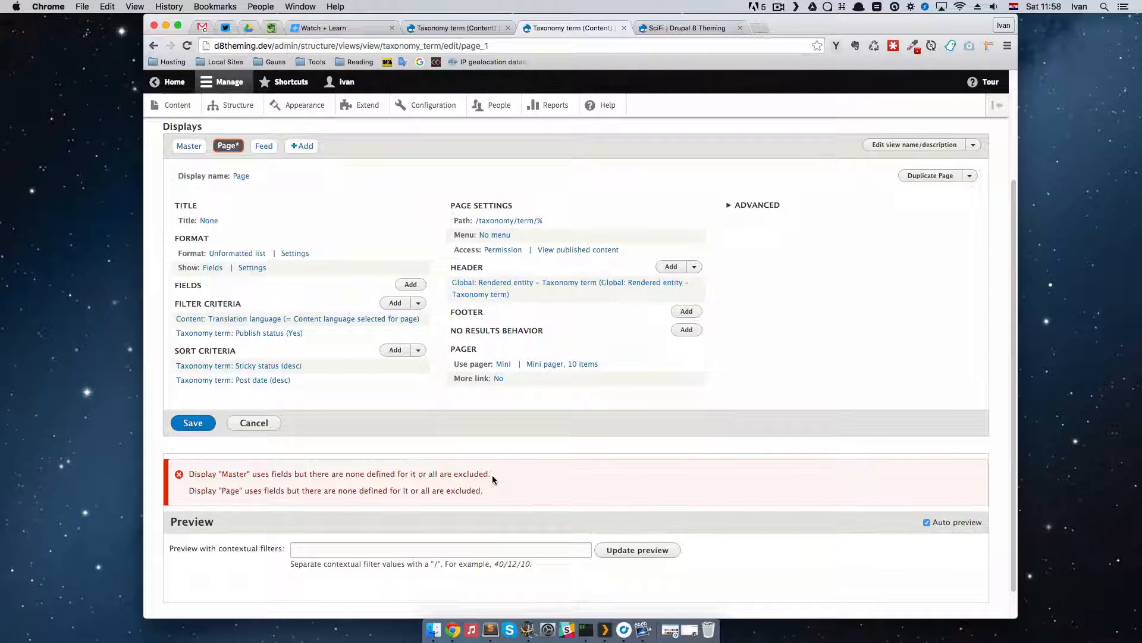
right_click(412, 288)
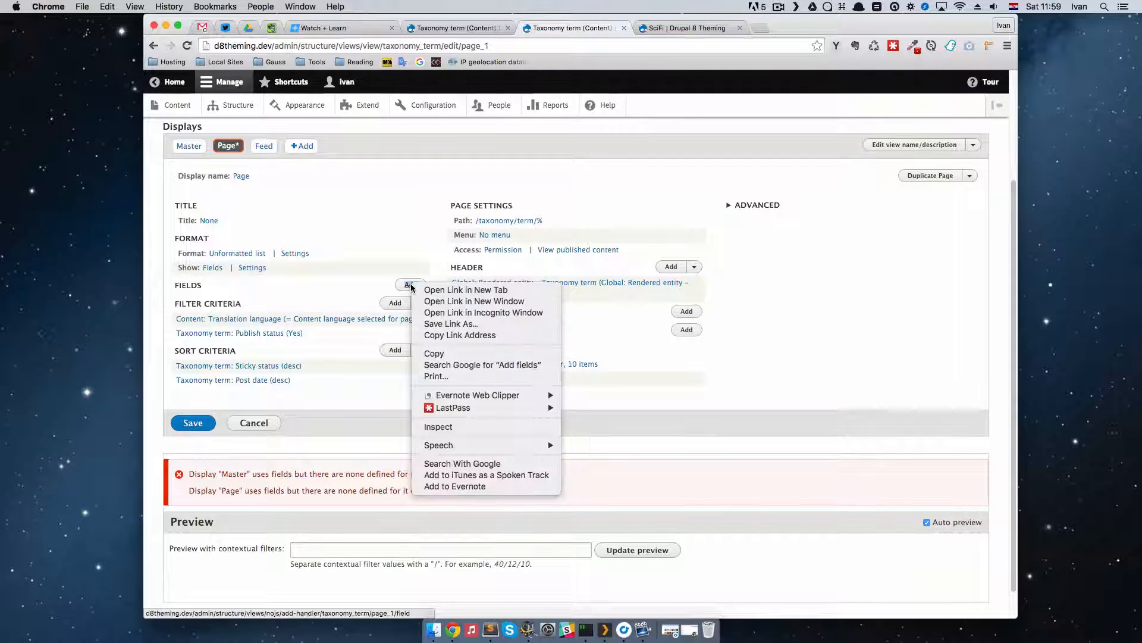
click(459, 291)
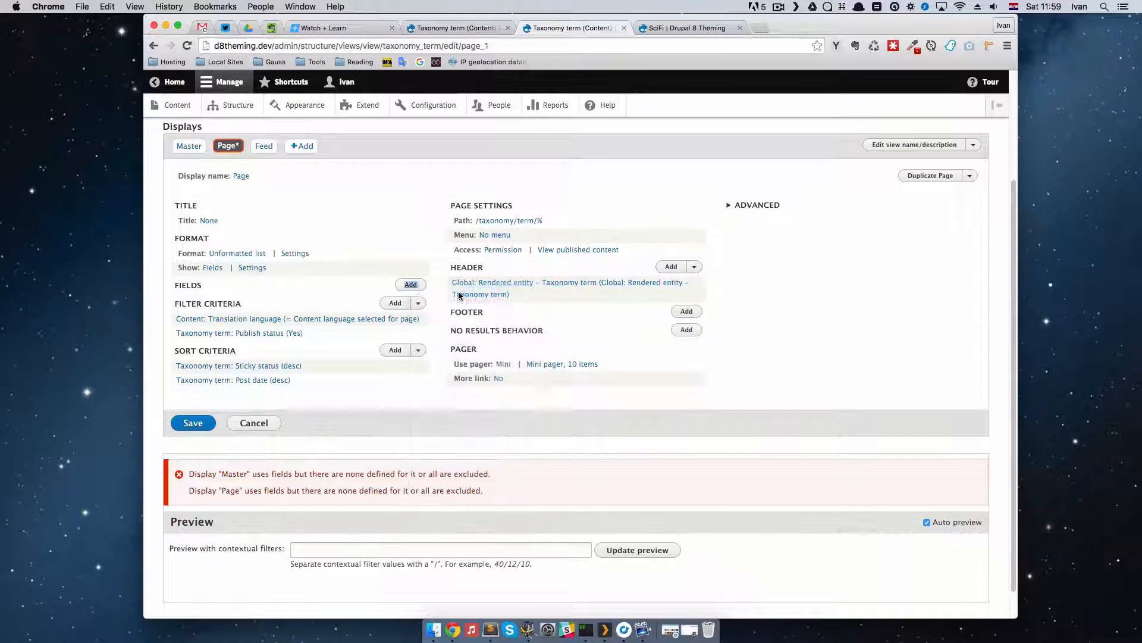
click(674, 28)
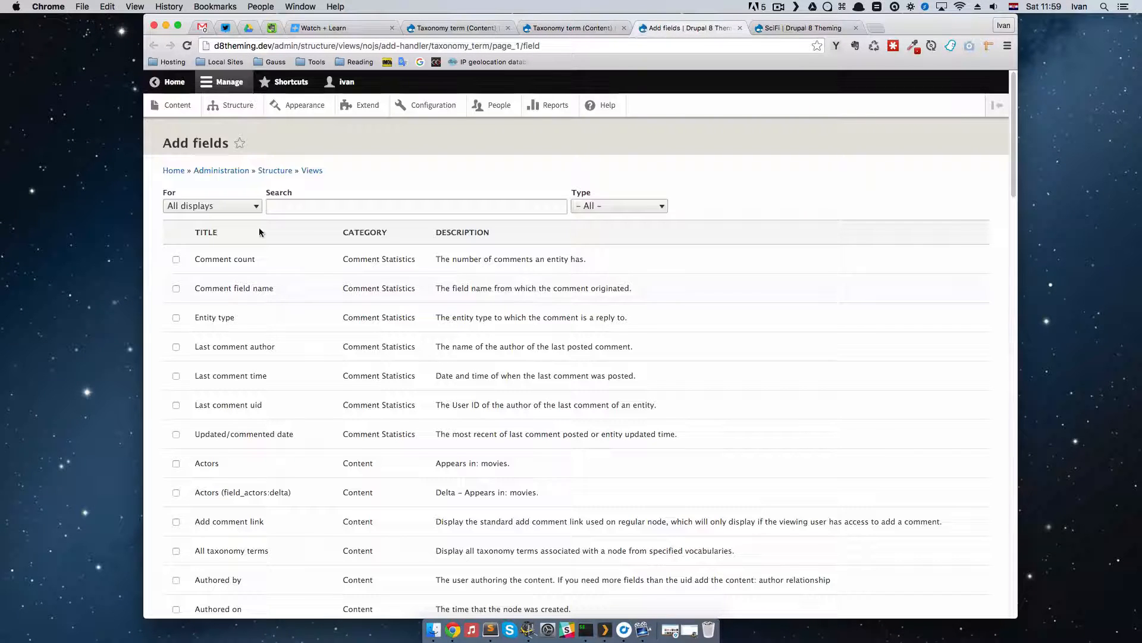
click(285, 207)
scroll(450, 446, down, 8)
scroll(449, 446, up, 6)
scroll(449, 445, up, 2)
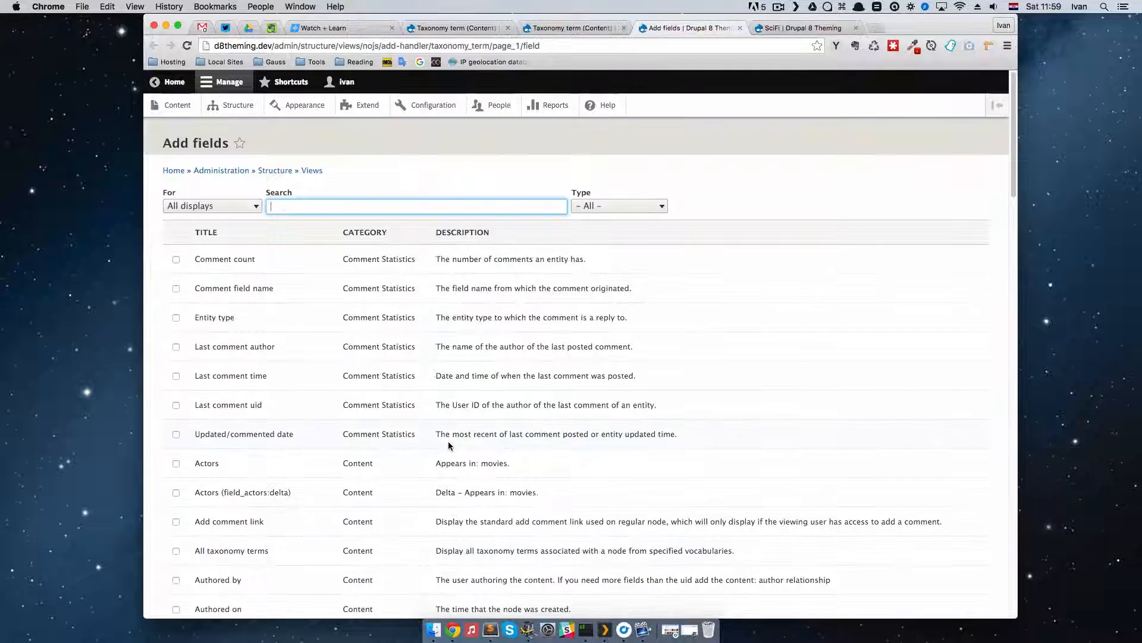
text(ti)
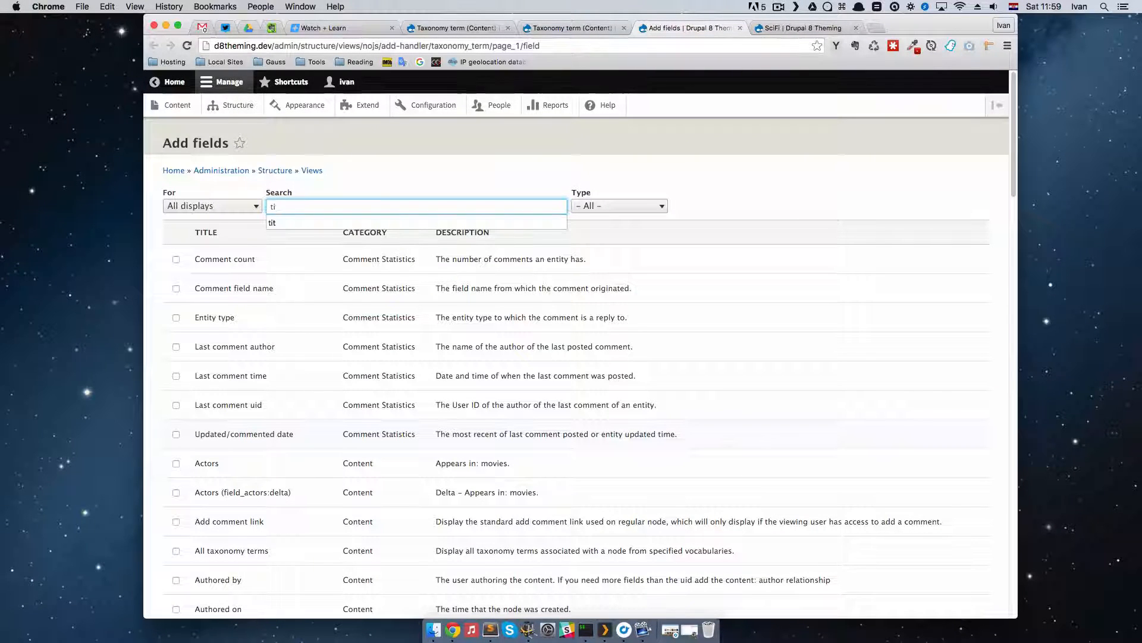
text(tle)
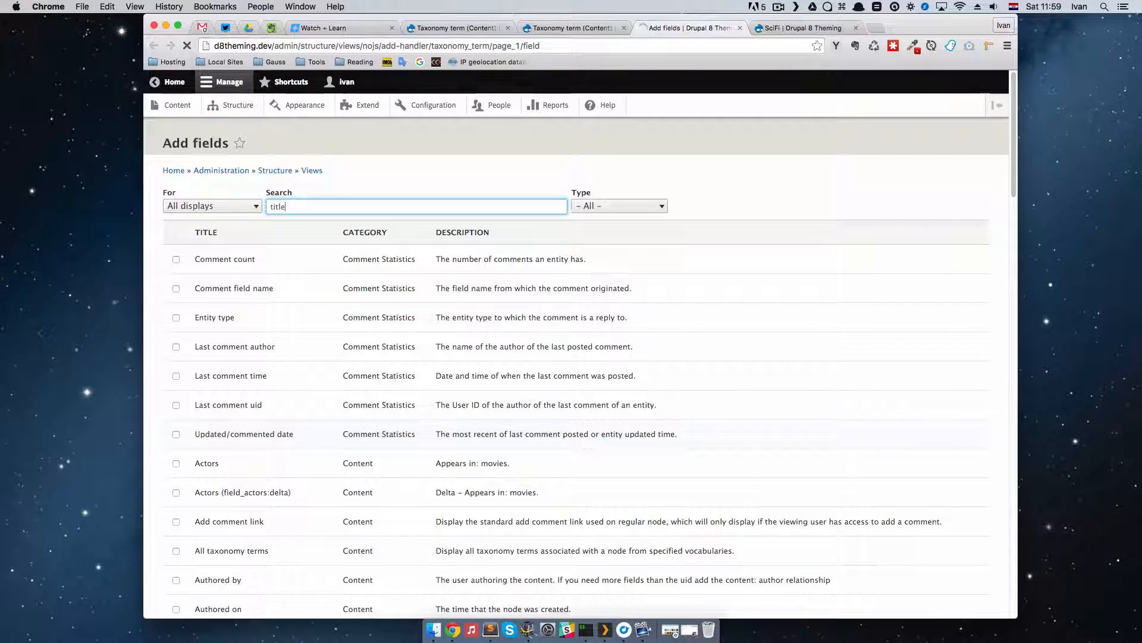
key(Return)
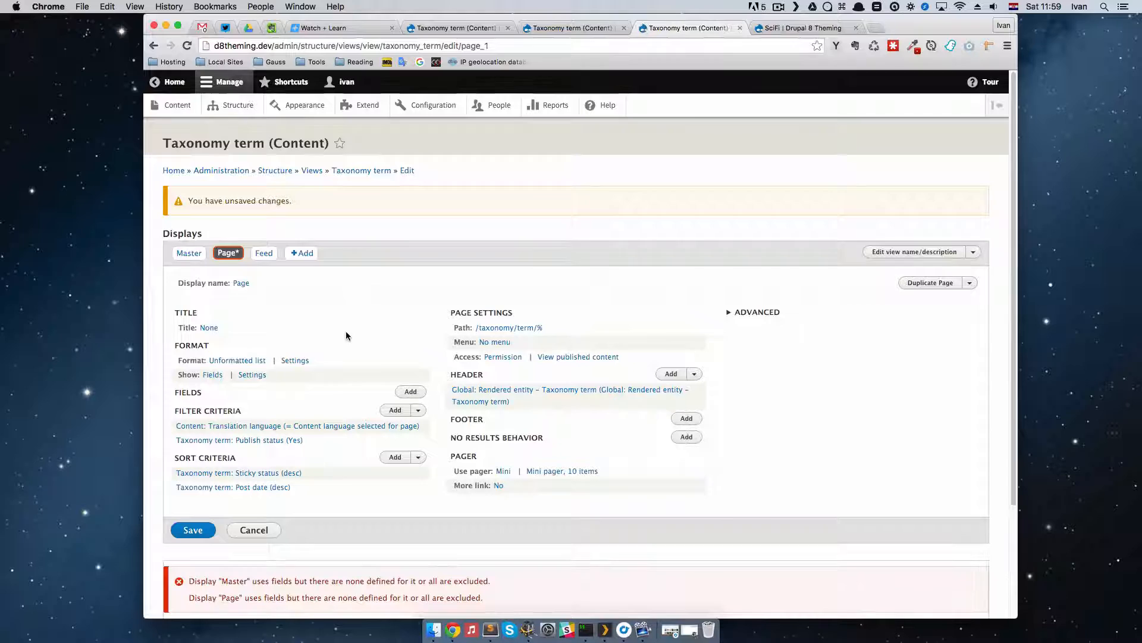
Step: Reopen the Add fields form for the Page display in a new browser tab and look through the available Content fields
right_click(409, 391)
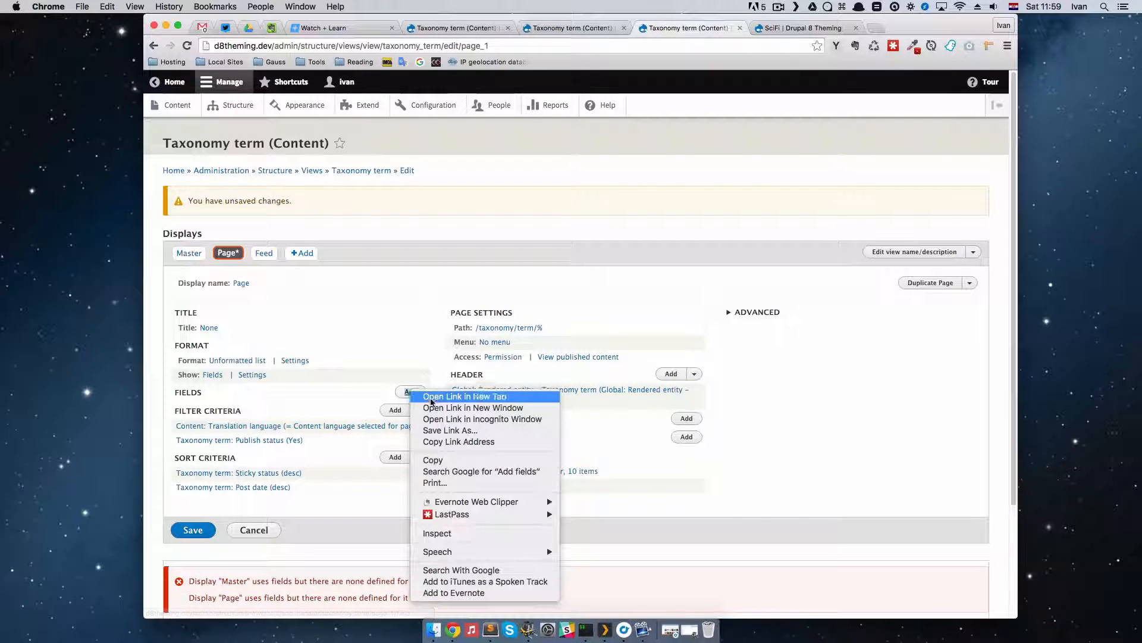
click(487, 398)
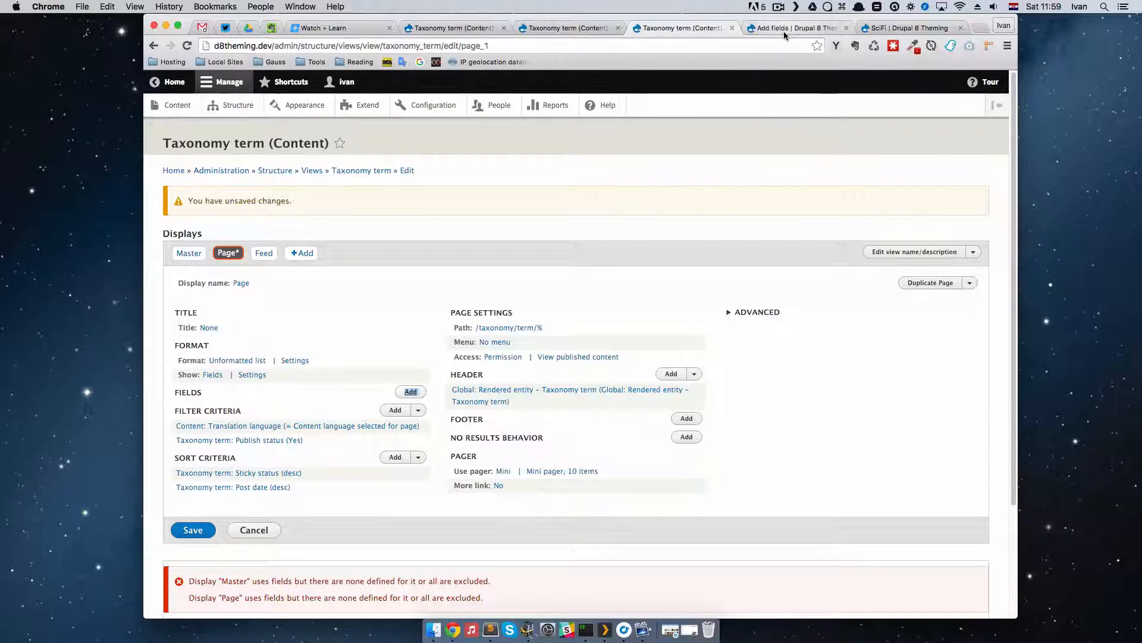
key(ctrl+Tab)
scroll(329, 375, down, 6)
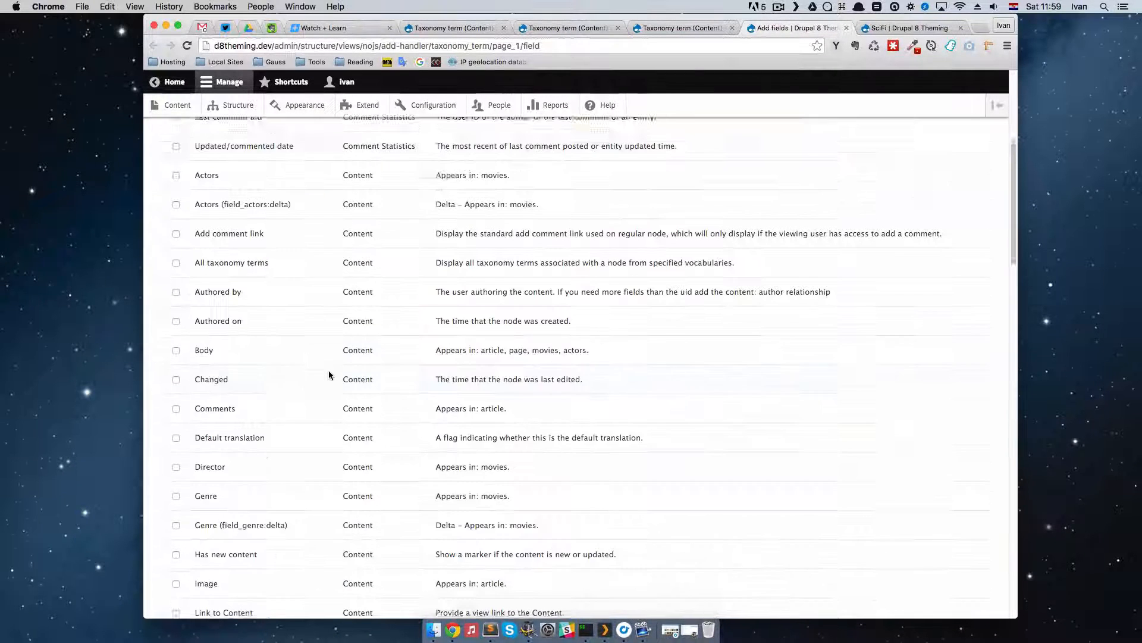
scroll(331, 374, down, 4)
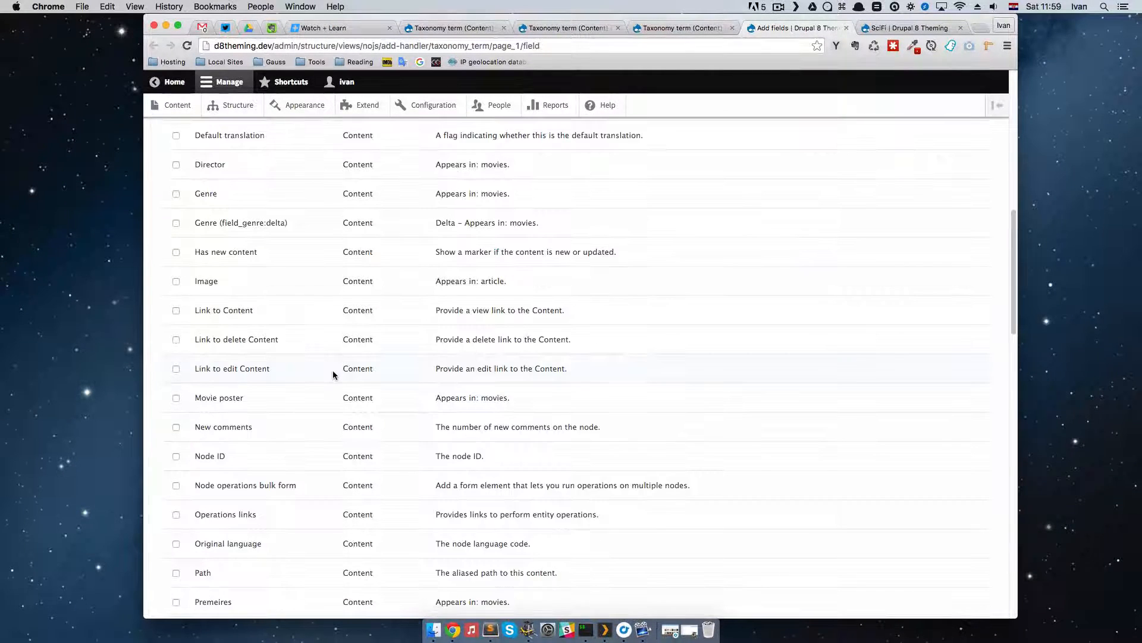
scroll(333, 375, down, 2)
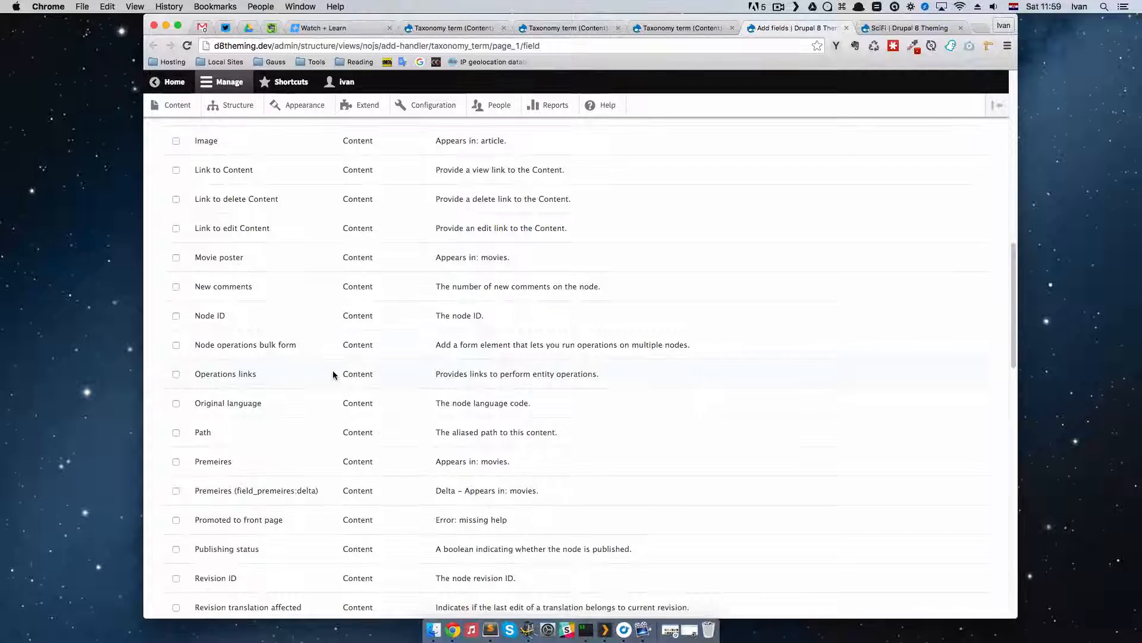
Step: Find "title" on the Add fields page and select the Title field in the Content category
key(super+f)
text(titel)
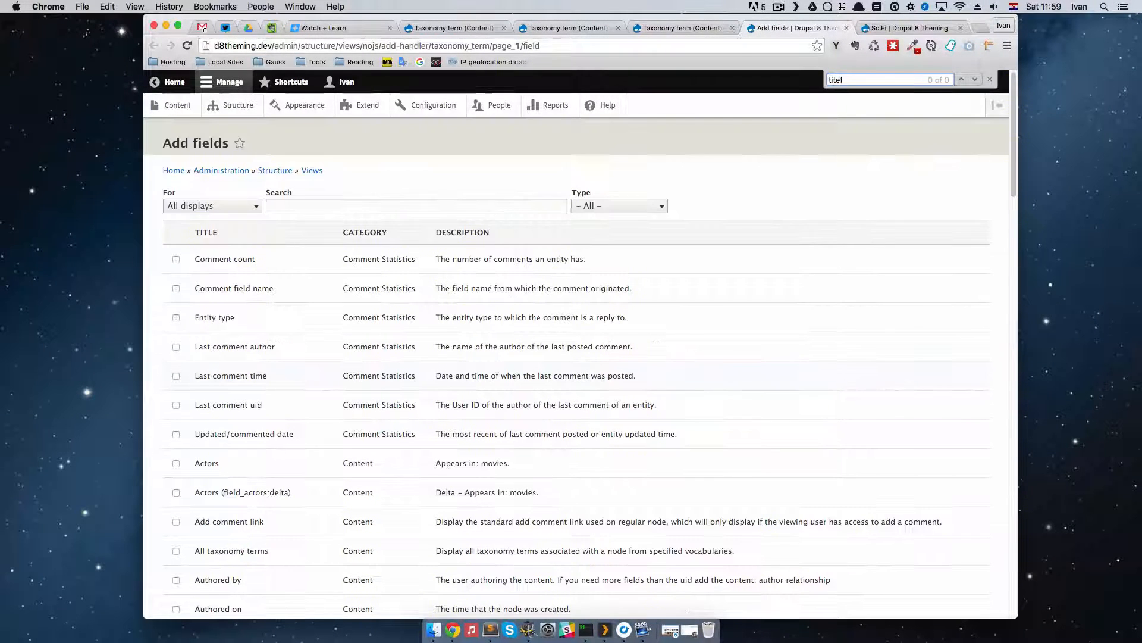
key(BackSpace)
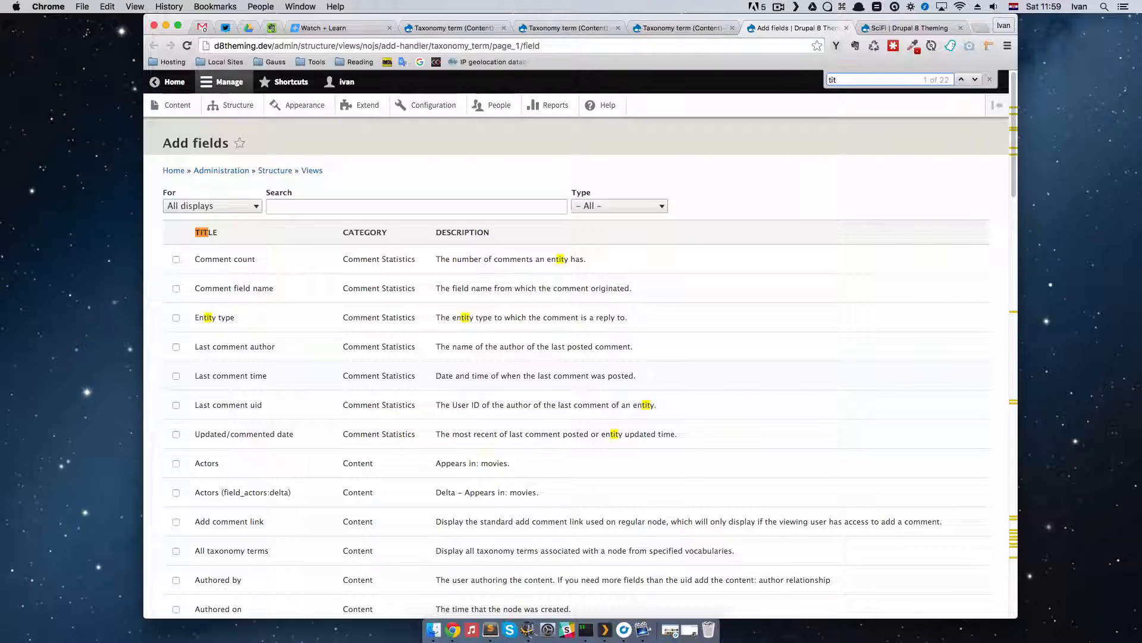
text(le)
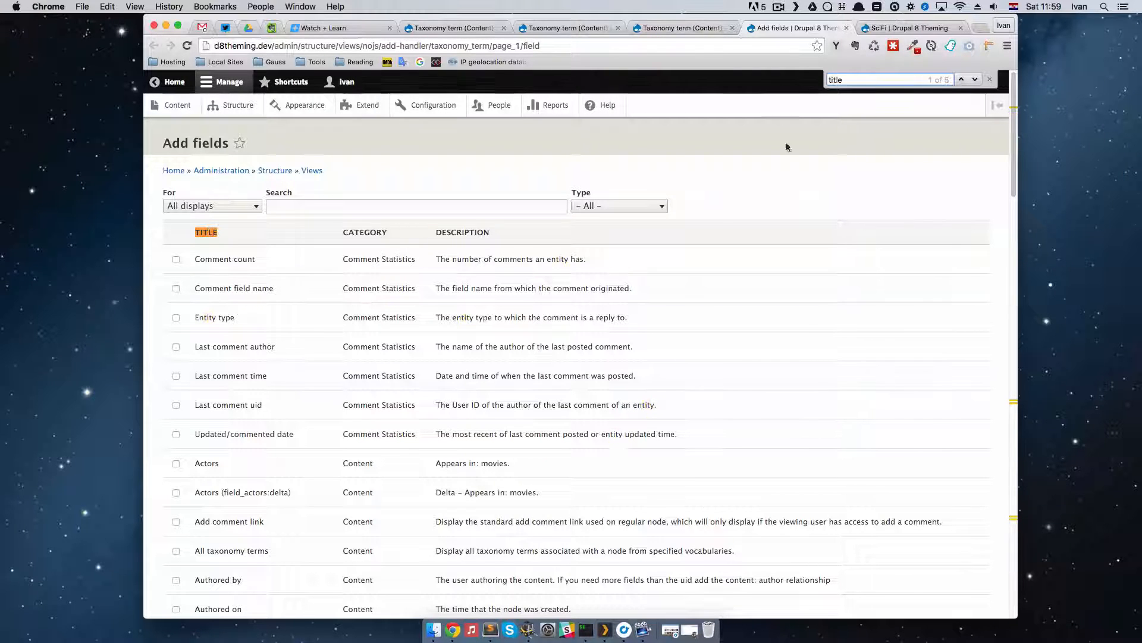
click(974, 80)
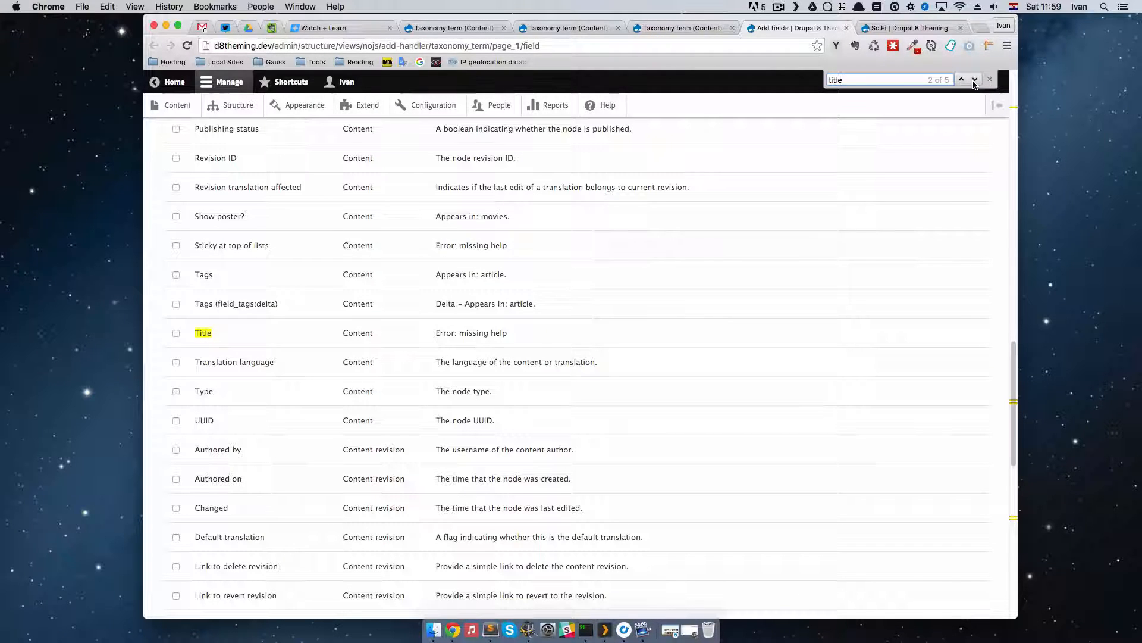
click(176, 333)
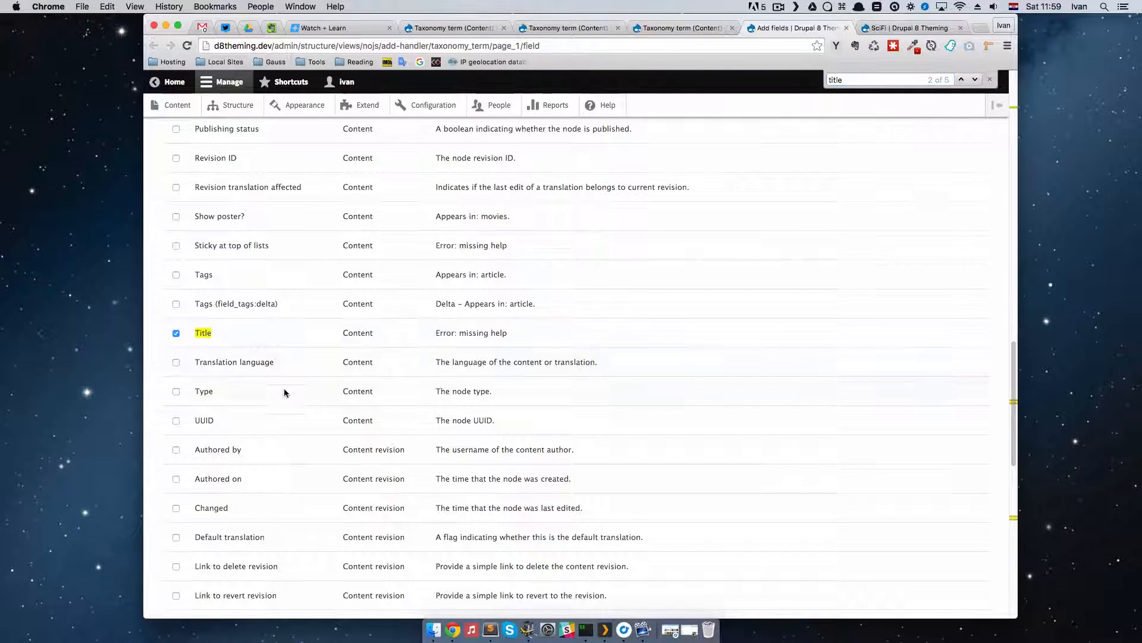
Step: Add the selected Title field, apply its default configuration for all displays, and save the Taxonomy term view
scroll(286, 396, down, 3)
scroll(290, 407, down, 8)
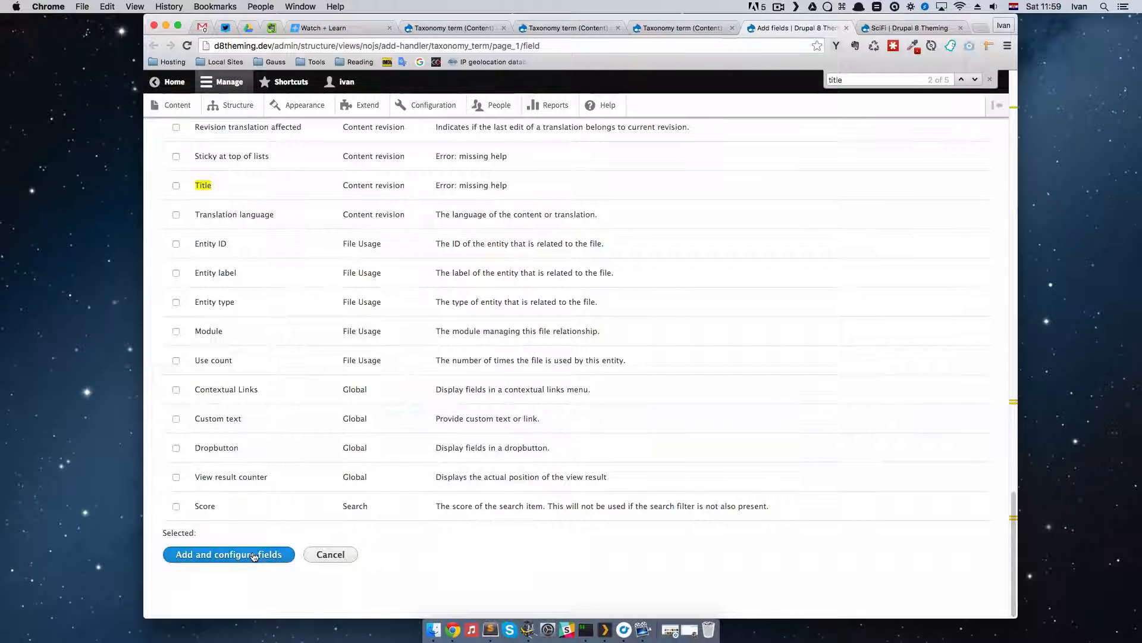
click(250, 556)
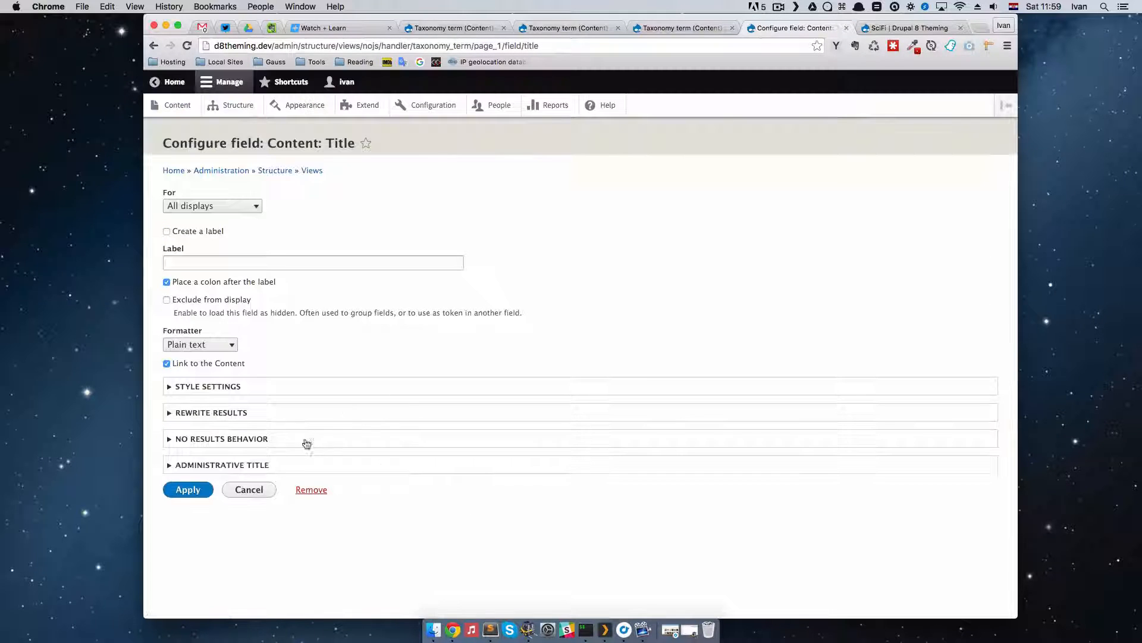
click(187, 491)
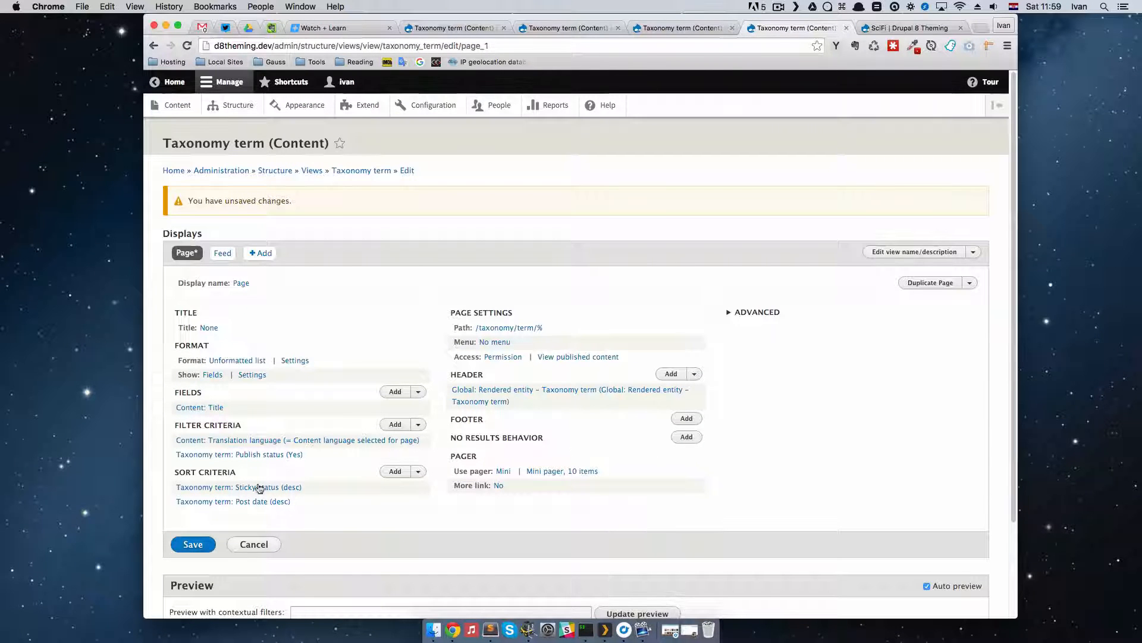
click(193, 544)
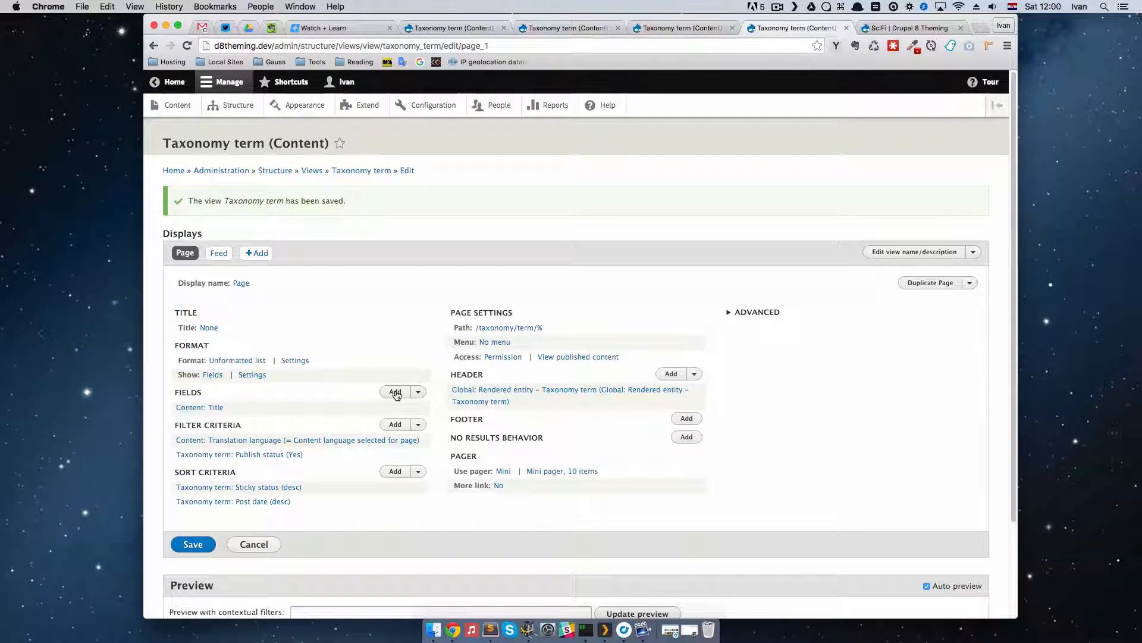
scroll(396, 394, down, 3)
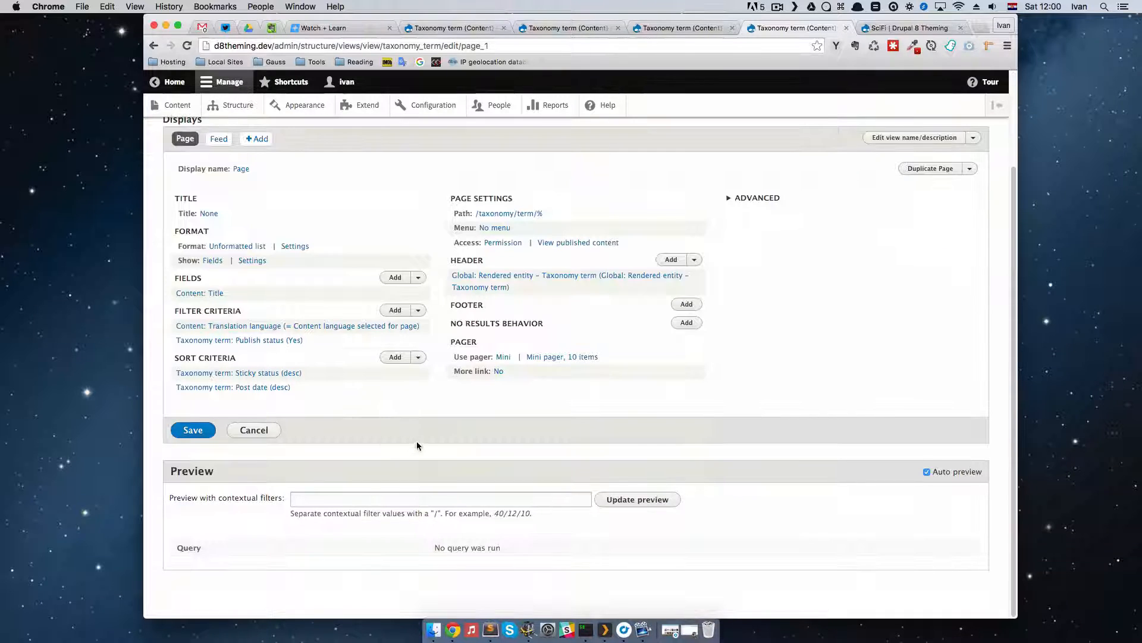
scroll(417, 442, up, 3)
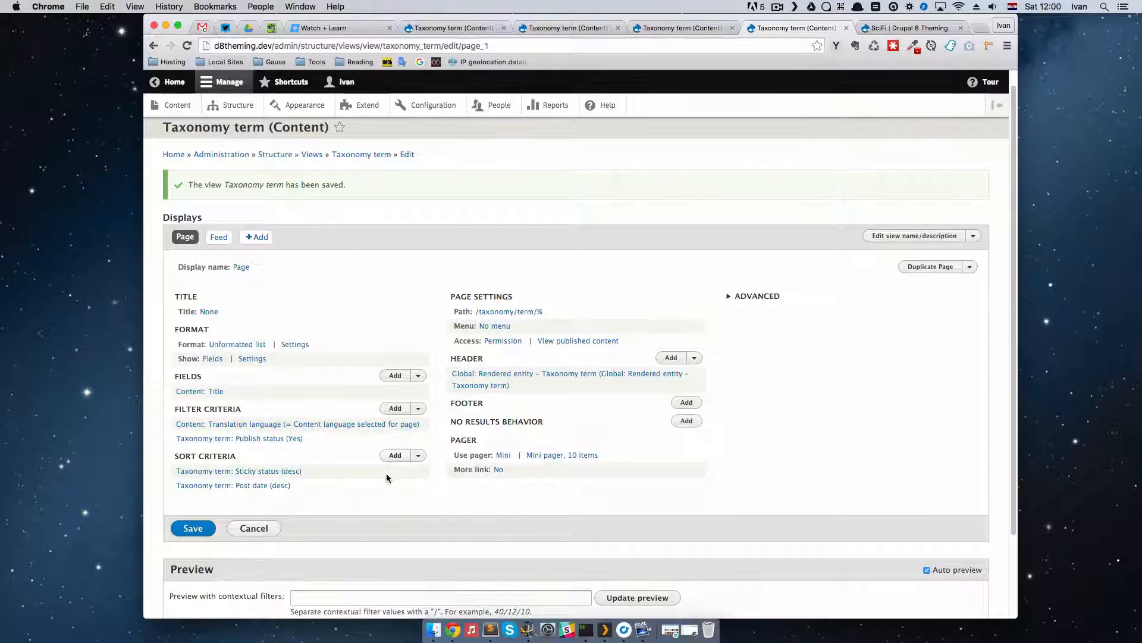
scroll(366, 450, down, 3)
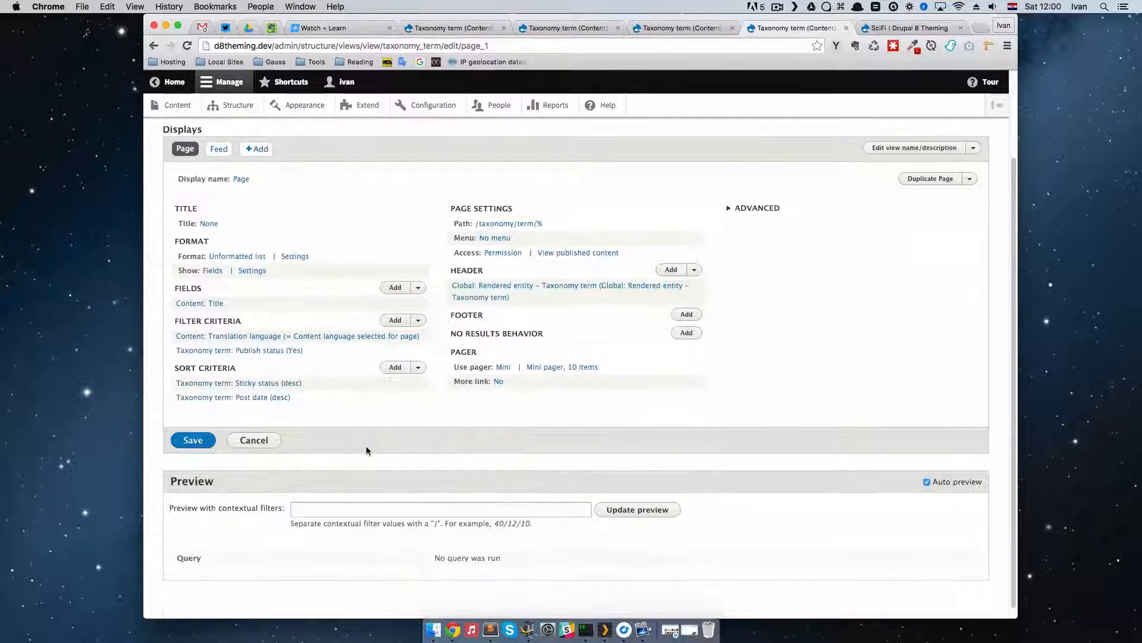
scroll(366, 446, up, 1)
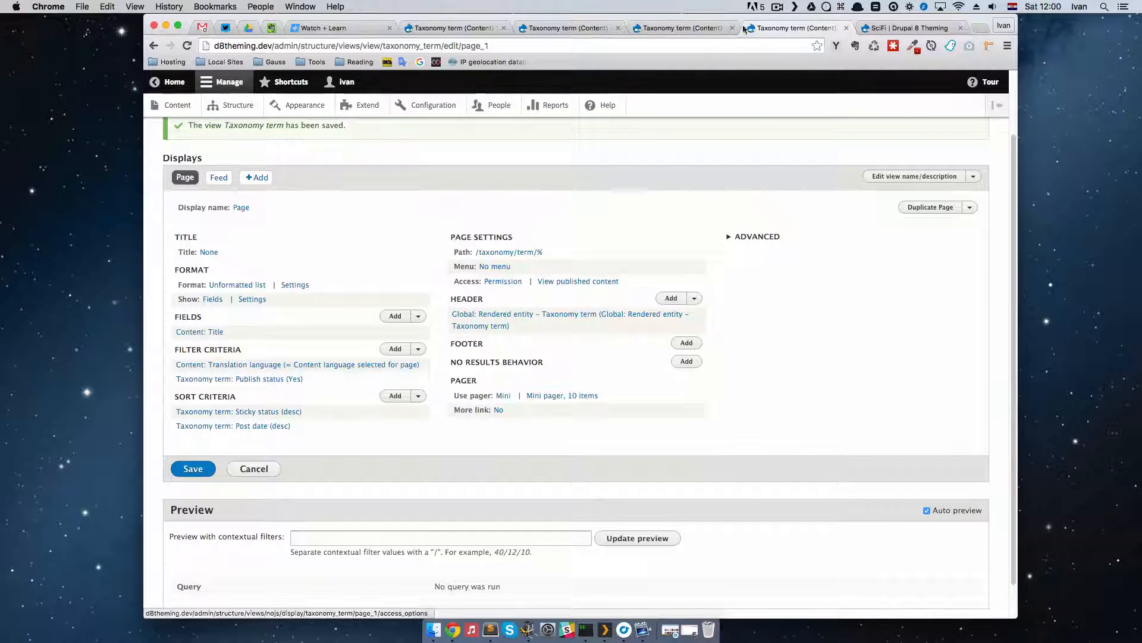
Step: Move the saved Taxonomy term view's browser tab ahead of its duplicates and close the outdated Taxonomy term tabs
drag(781, 26, 458, 14)
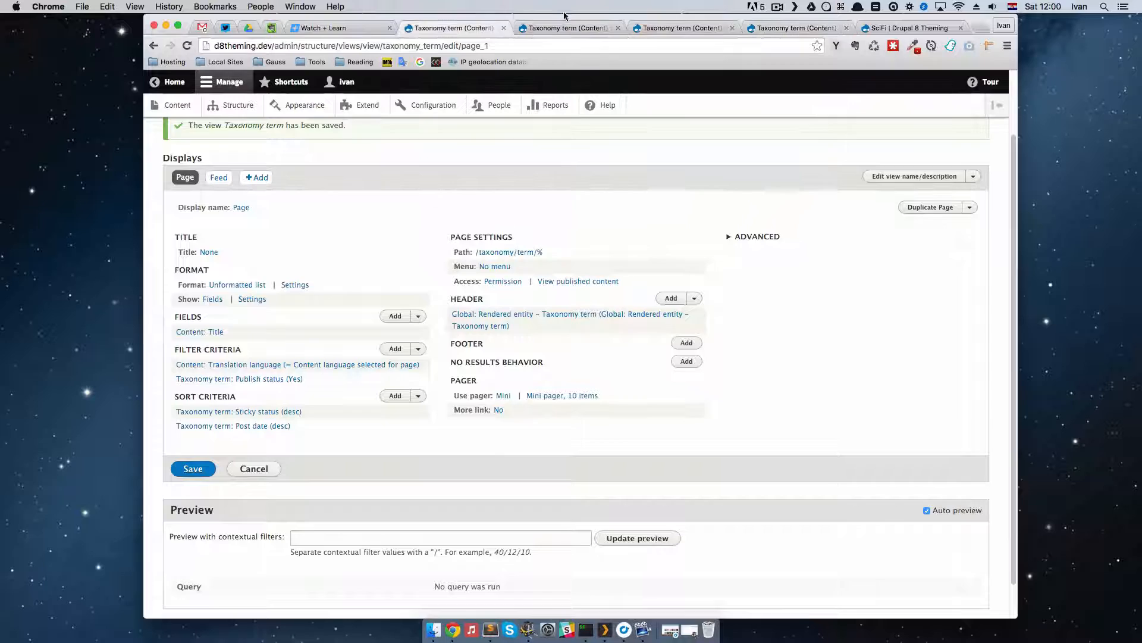
click(598, 28)
click(617, 28)
click(617, 28)
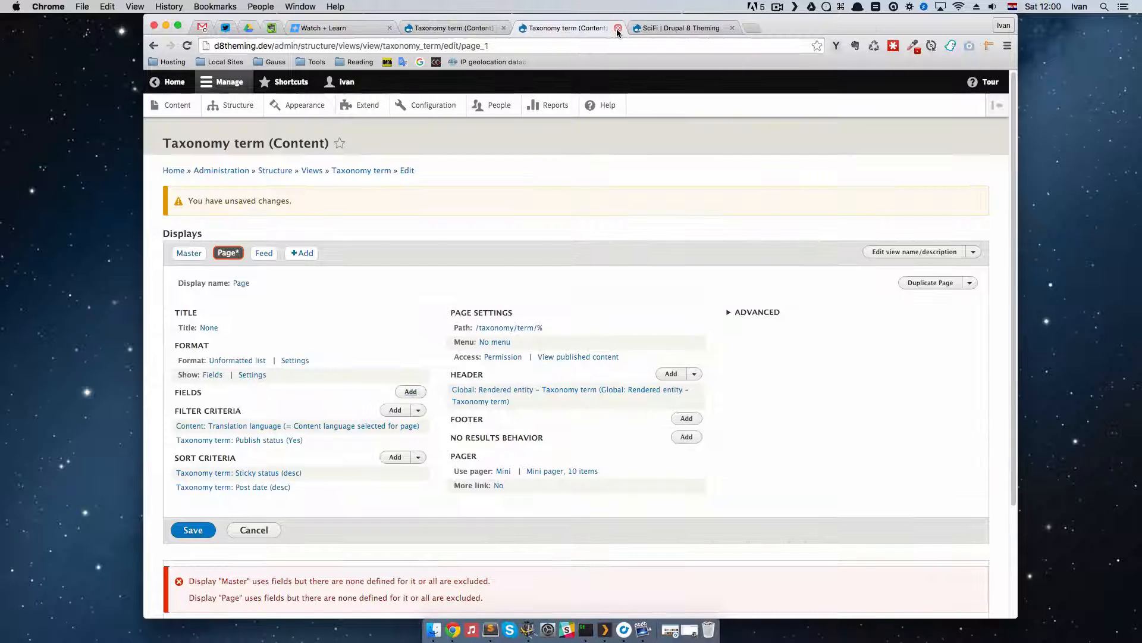
click(618, 28)
Step: Reload the SciFi term page and examine how its content is listed
scroll(565, 347, down, 10)
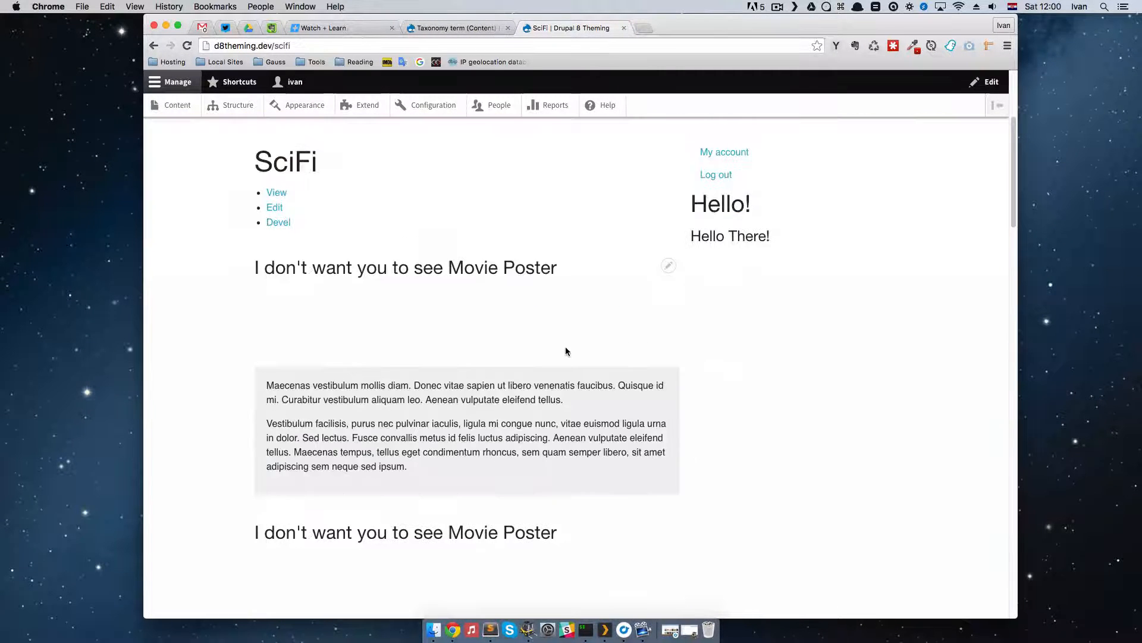
scroll(566, 347, up, 7)
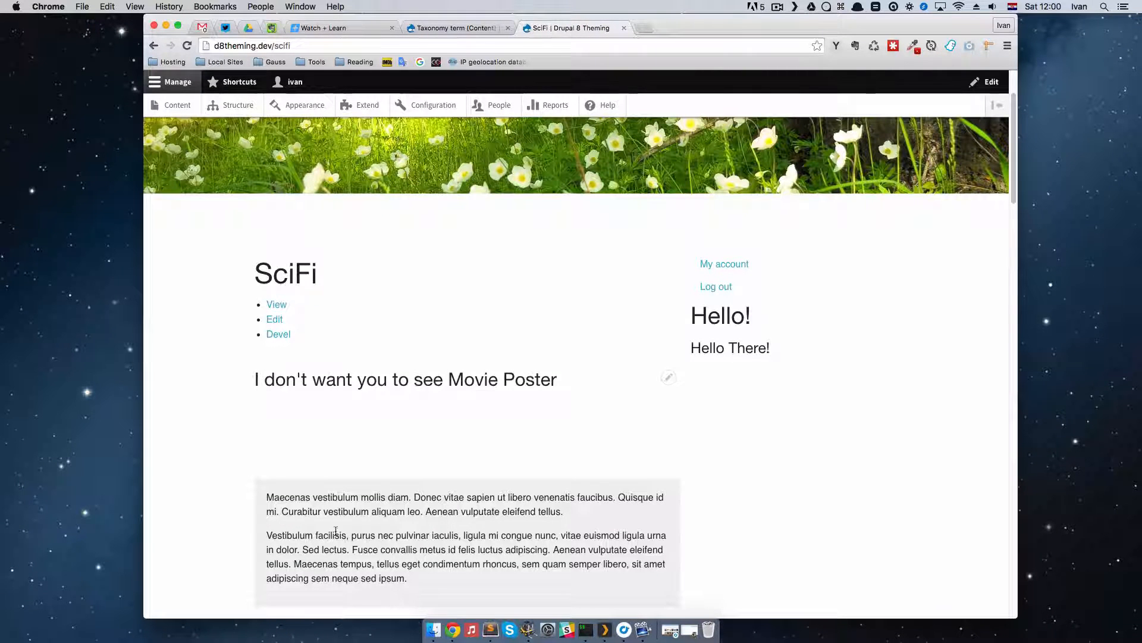
scroll(619, 341, down, 5)
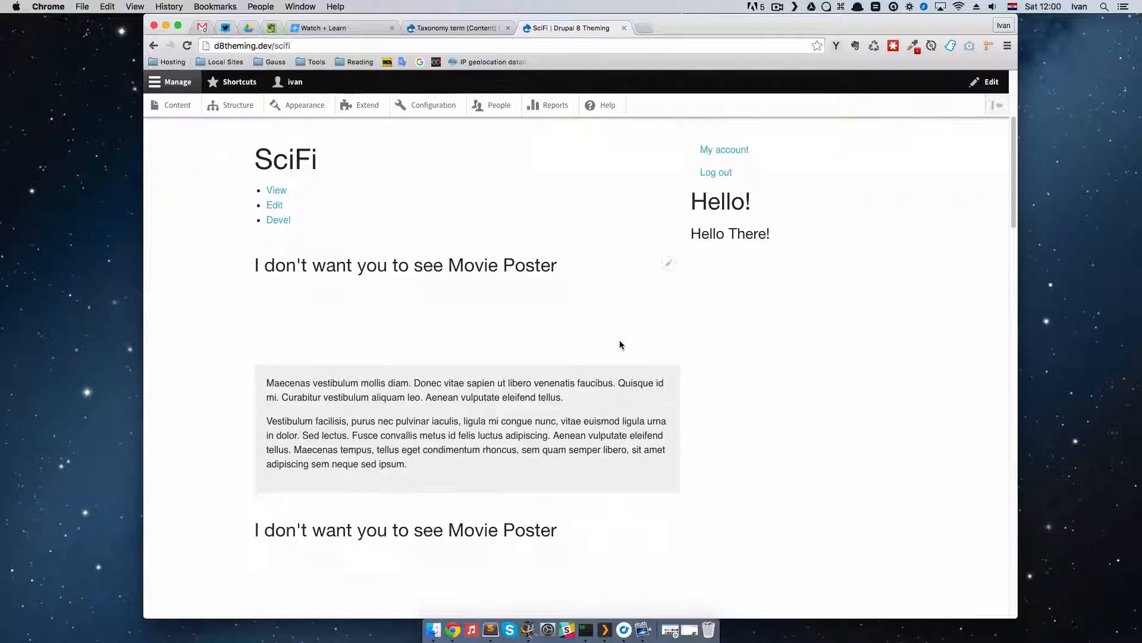
scroll(485, 371, up, 8)
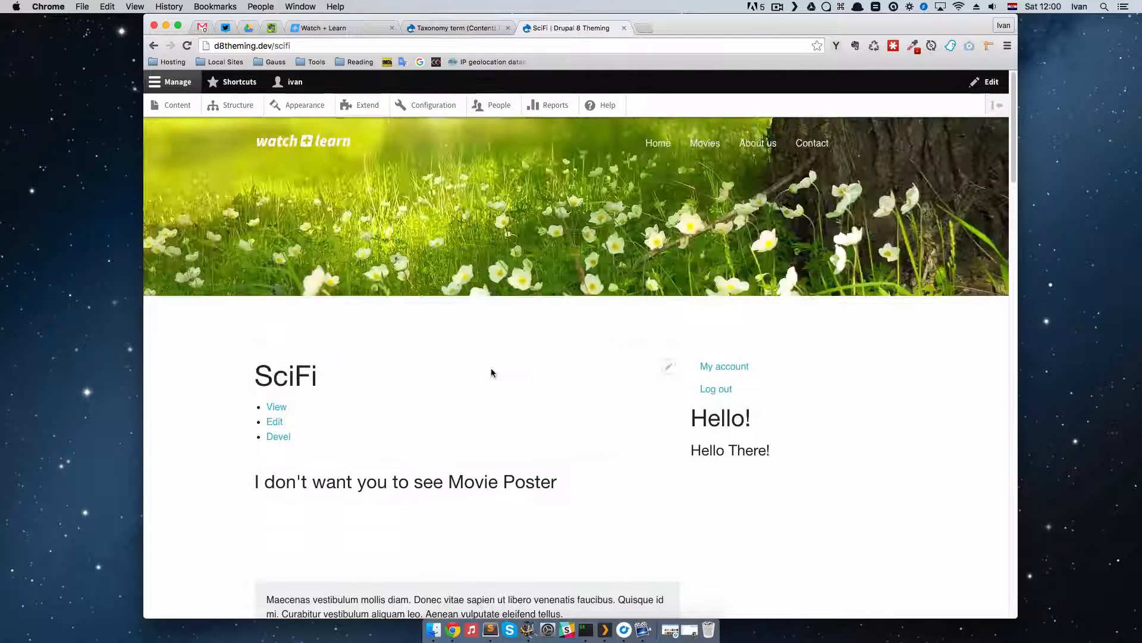
click(187, 46)
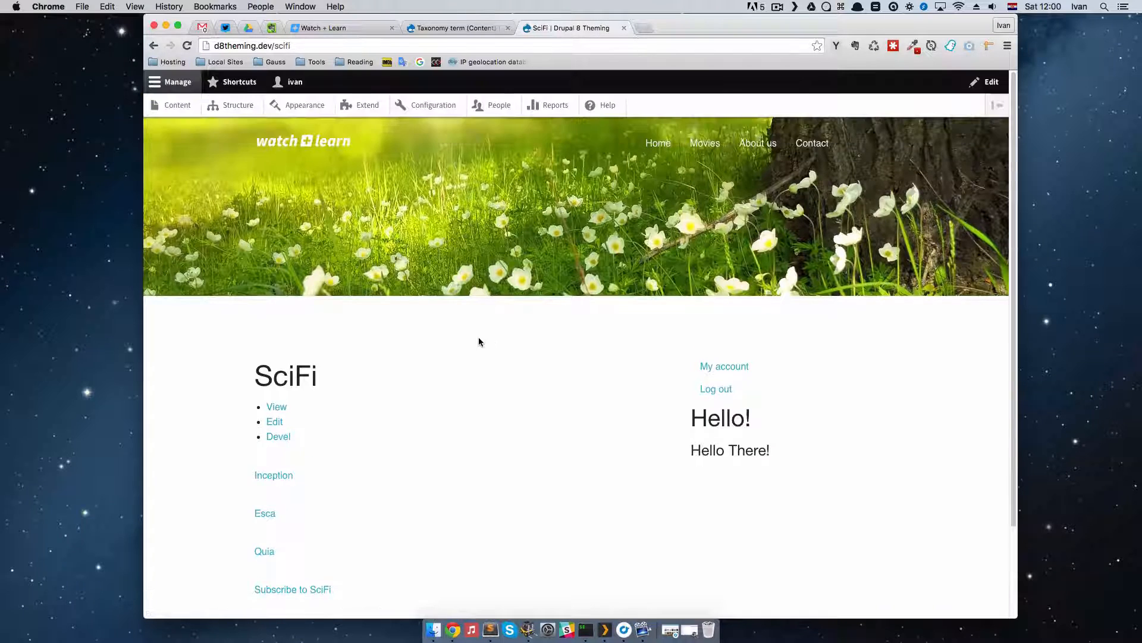
scroll(478, 338, down, 4)
scroll(464, 348, up, 4)
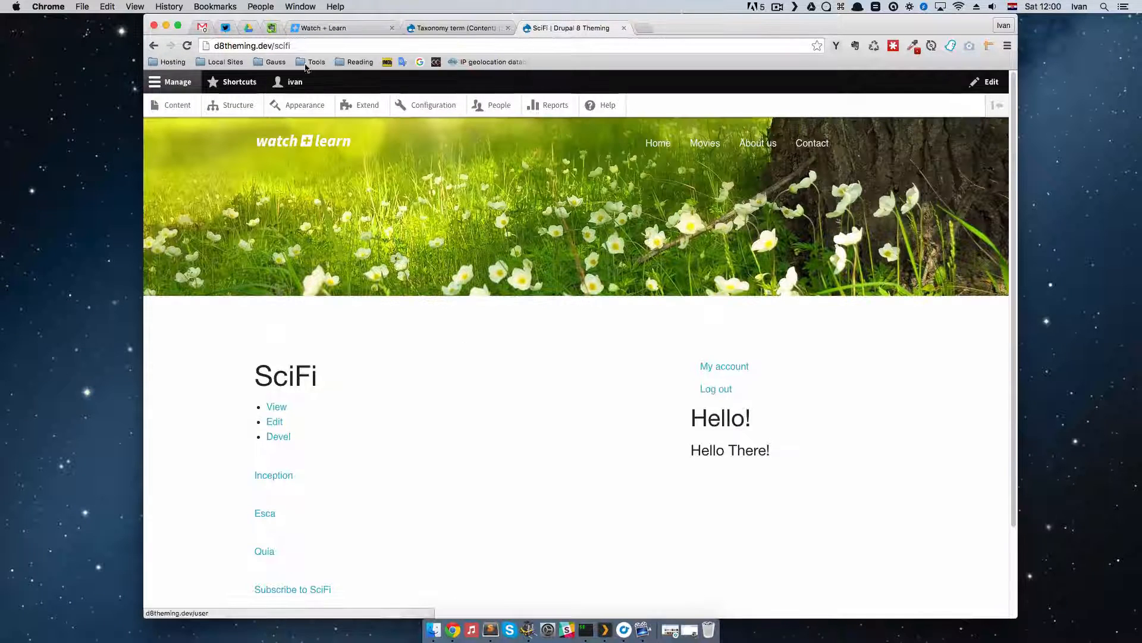
Step: Open the Comedy term page at d8theming.dev/comedy to check its content listing
double_click(275, 46)
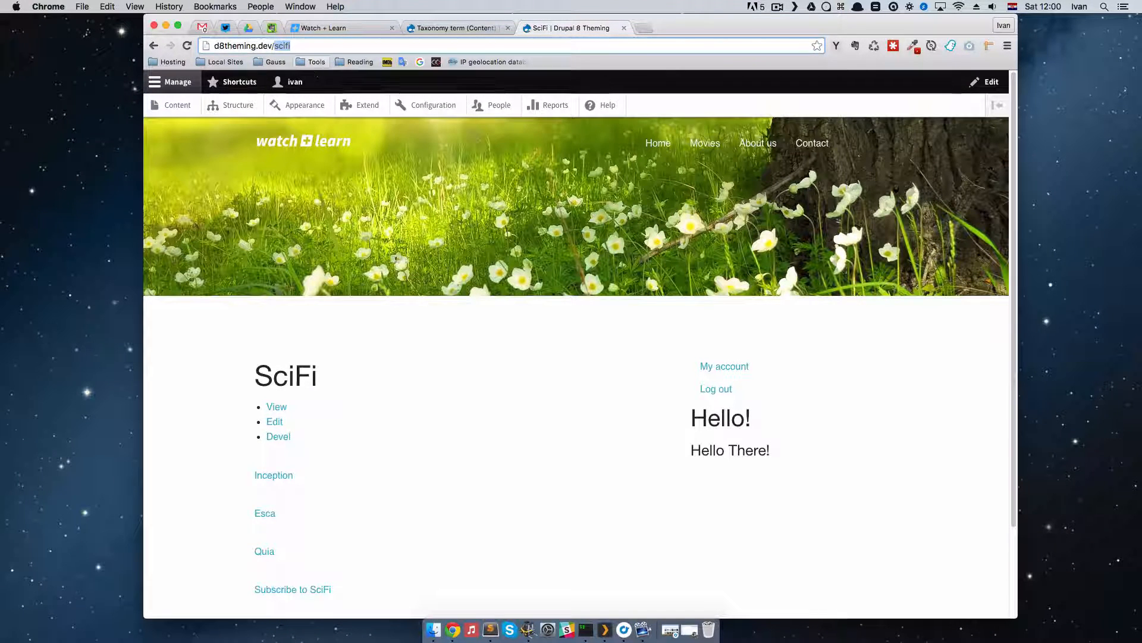
text(comedy)
key(Return)
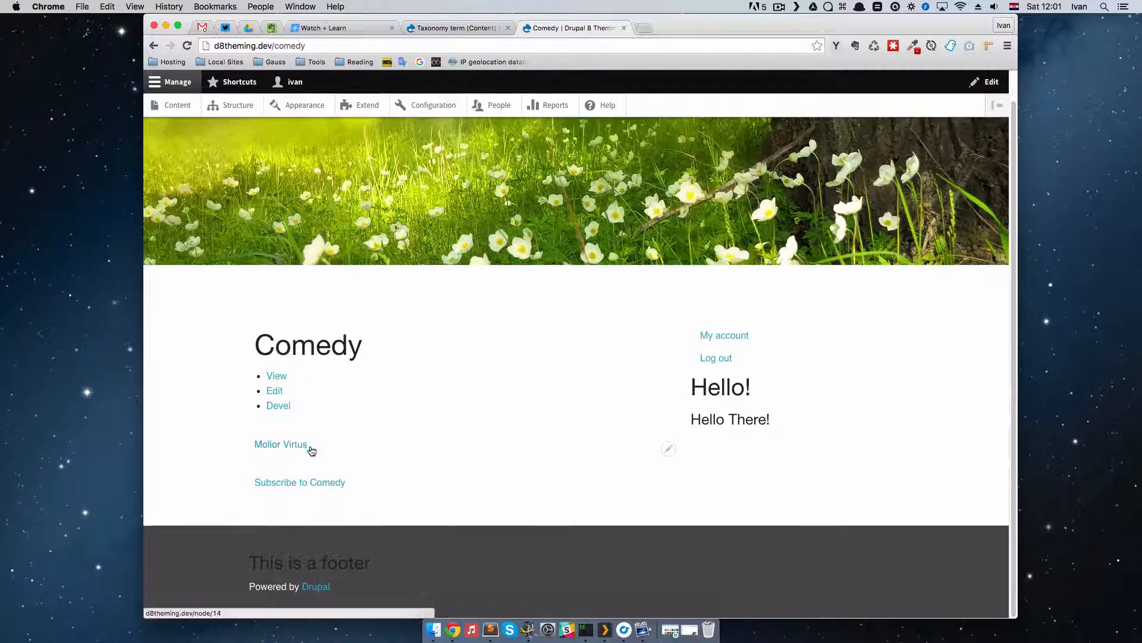
Step: Try to open a term page at d8theming.dev/crime, and return to the Comedy page
drag(312, 46, 287, 46)
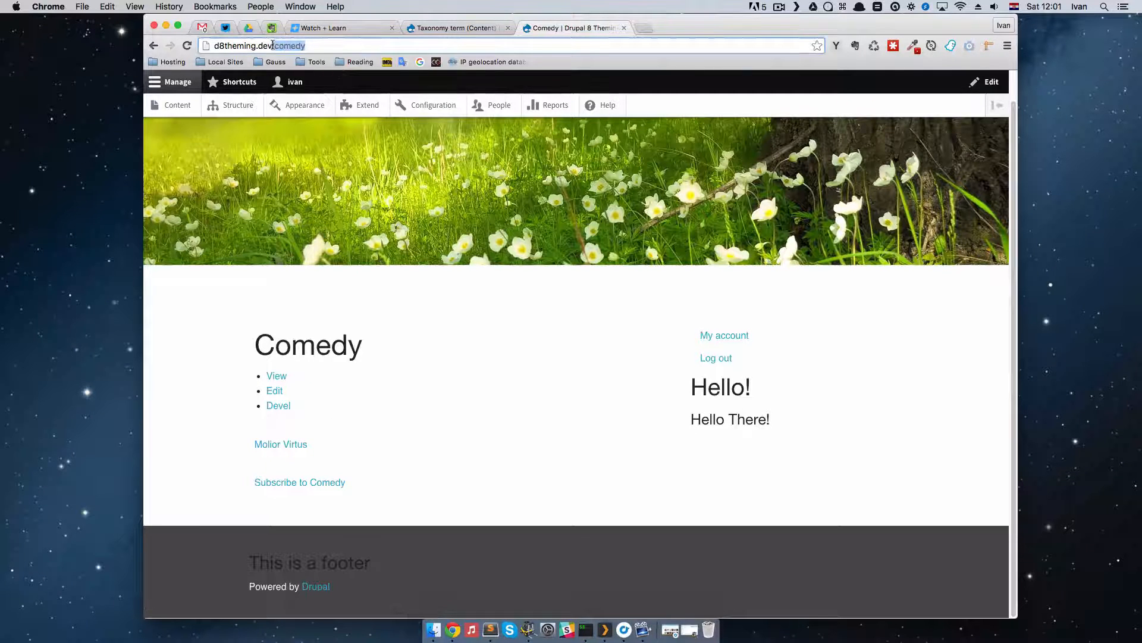
text(c)
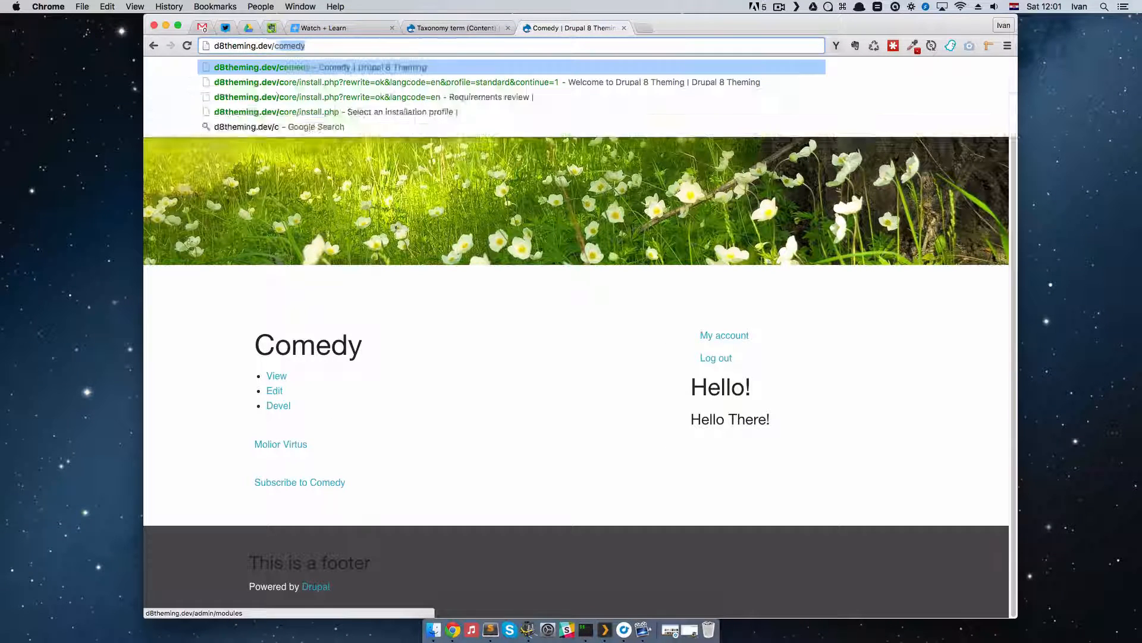
text(rime)
key(Return)
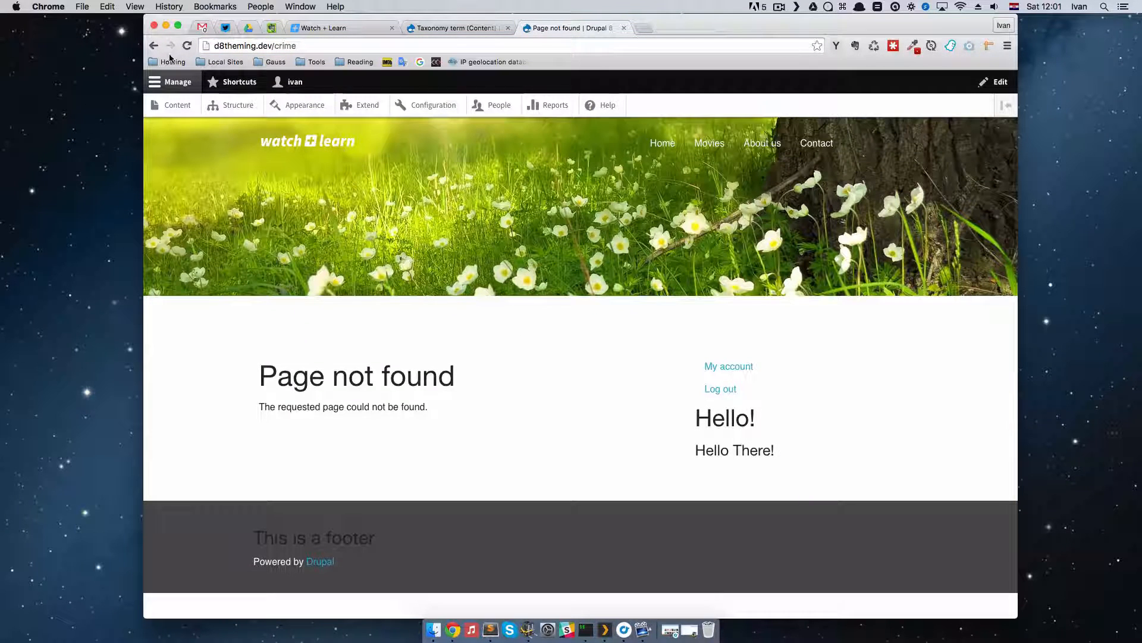
click(154, 46)
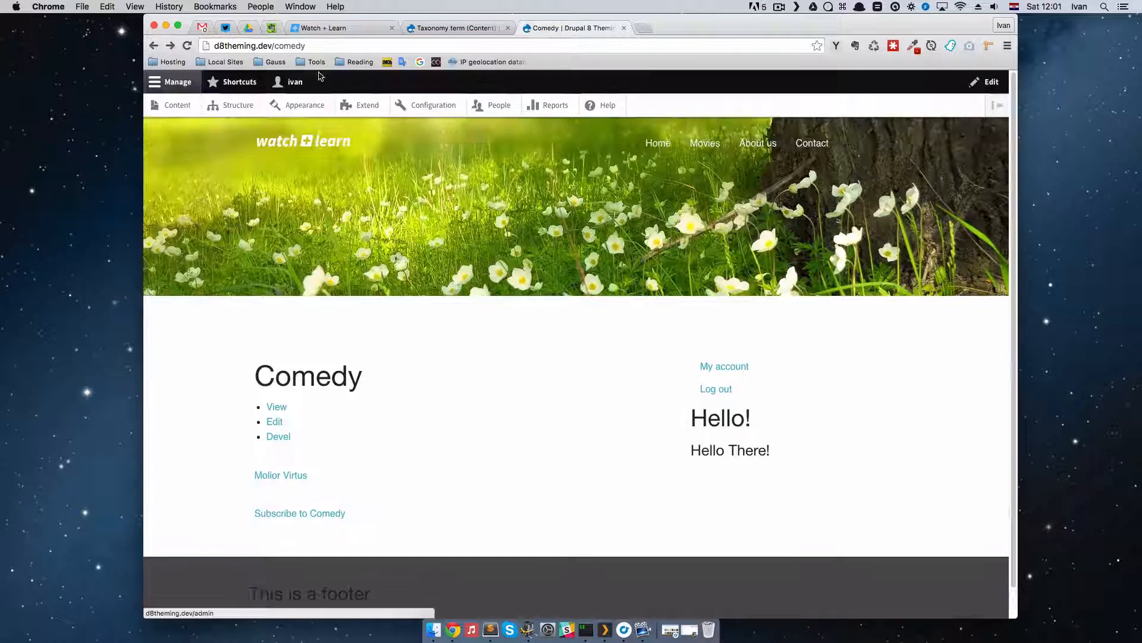
Step: Open the Drama term page at d8theming.dev/drama to check its content listing
drag(307, 45, 285, 46)
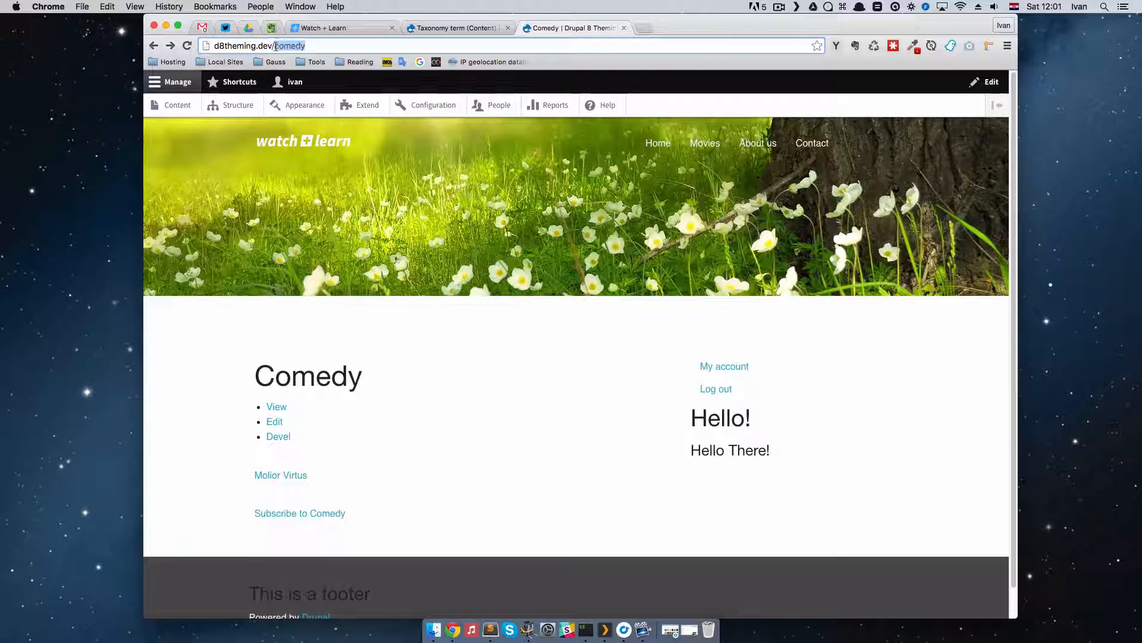
text(drama)
key(Return)
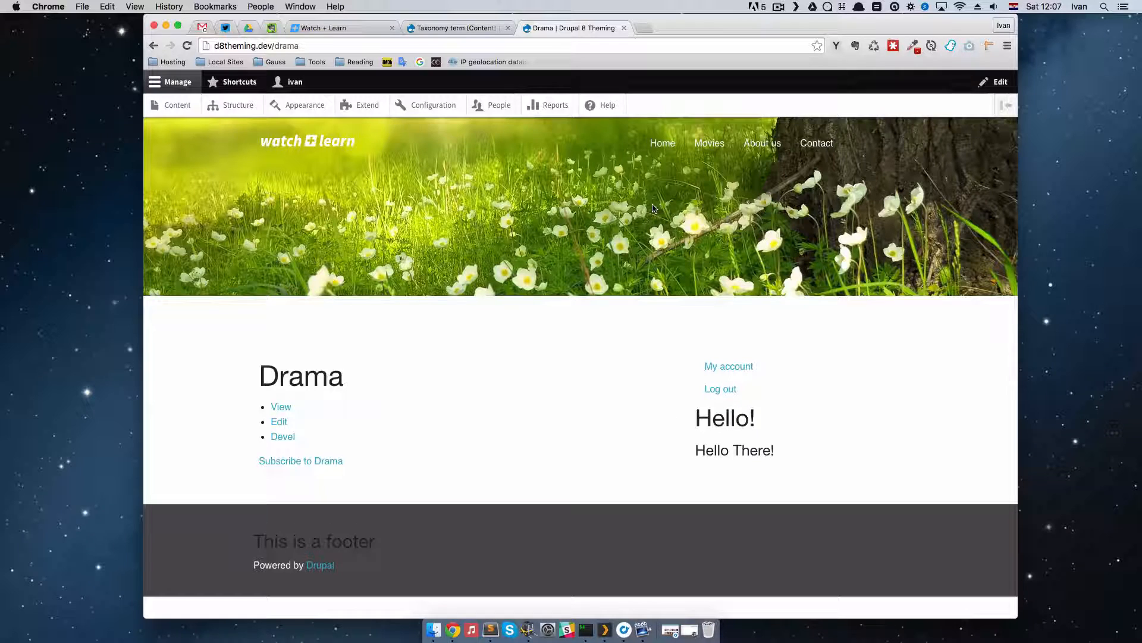
Step: In the Taxonomy term view's browser tab, go to the site's Main navigation menu and open its form for adding a link
click(455, 28)
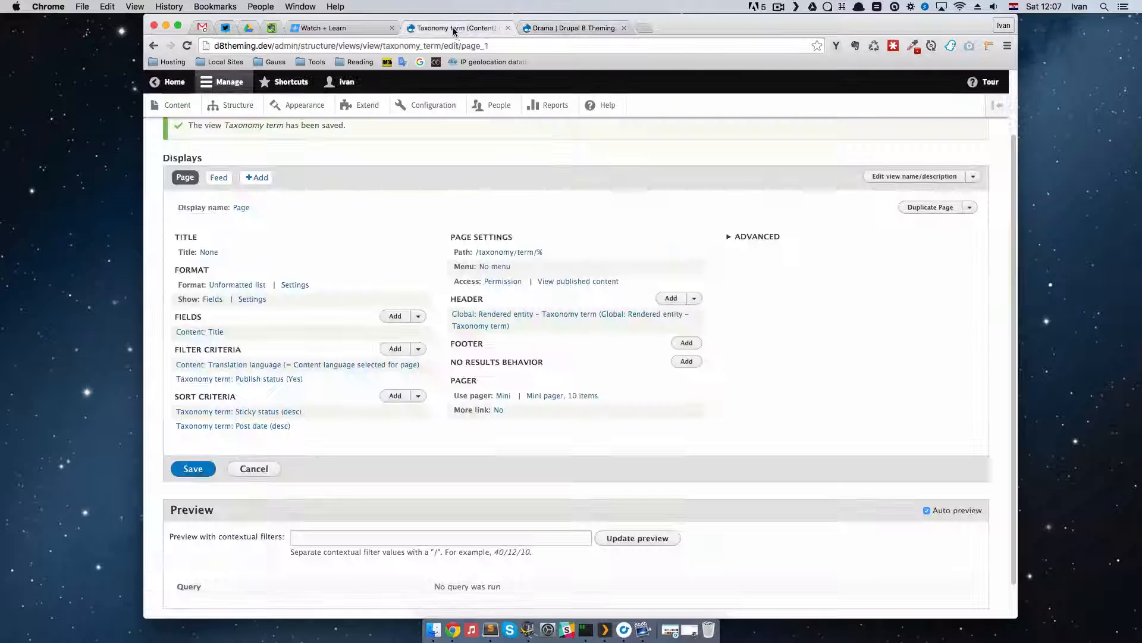
scroll(279, 159, up, 2)
click(237, 105)
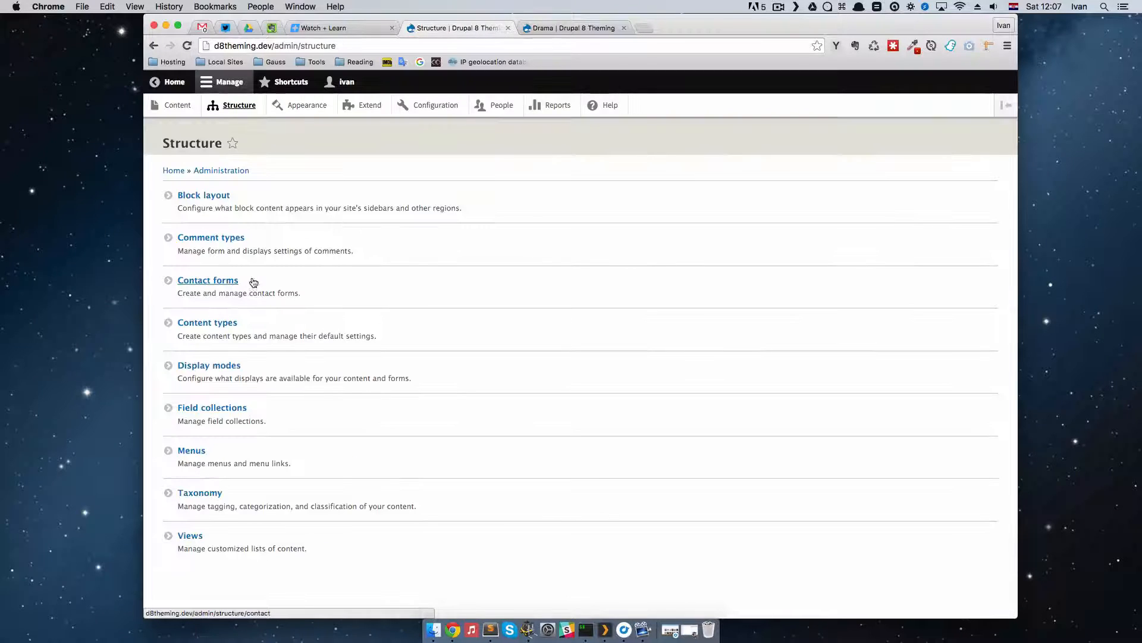
click(209, 455)
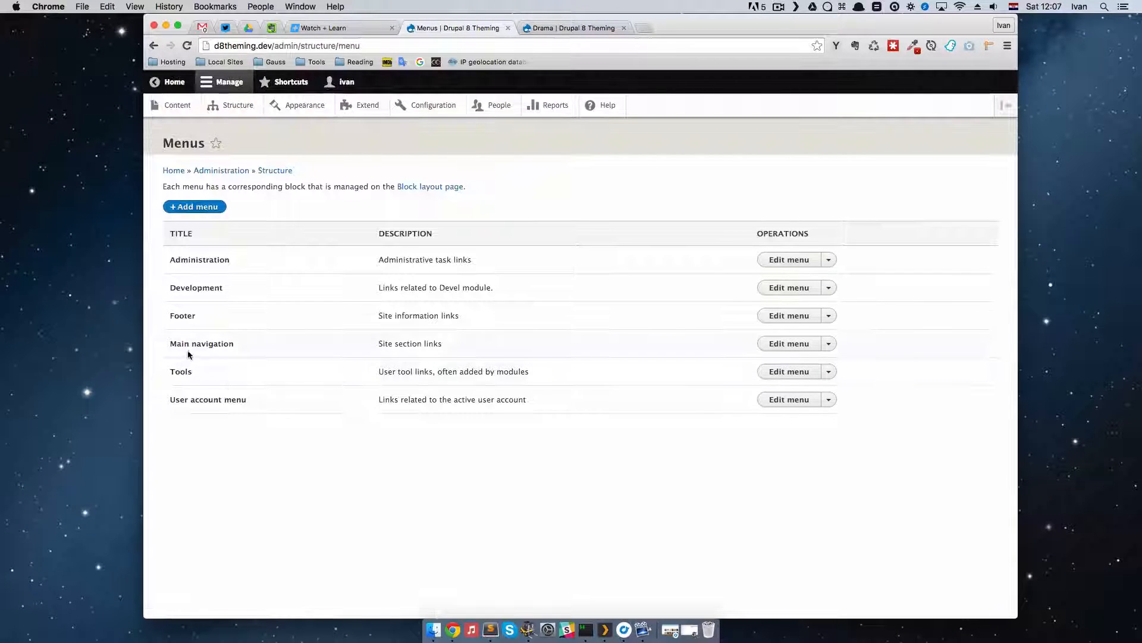
drag(171, 341, 245, 349)
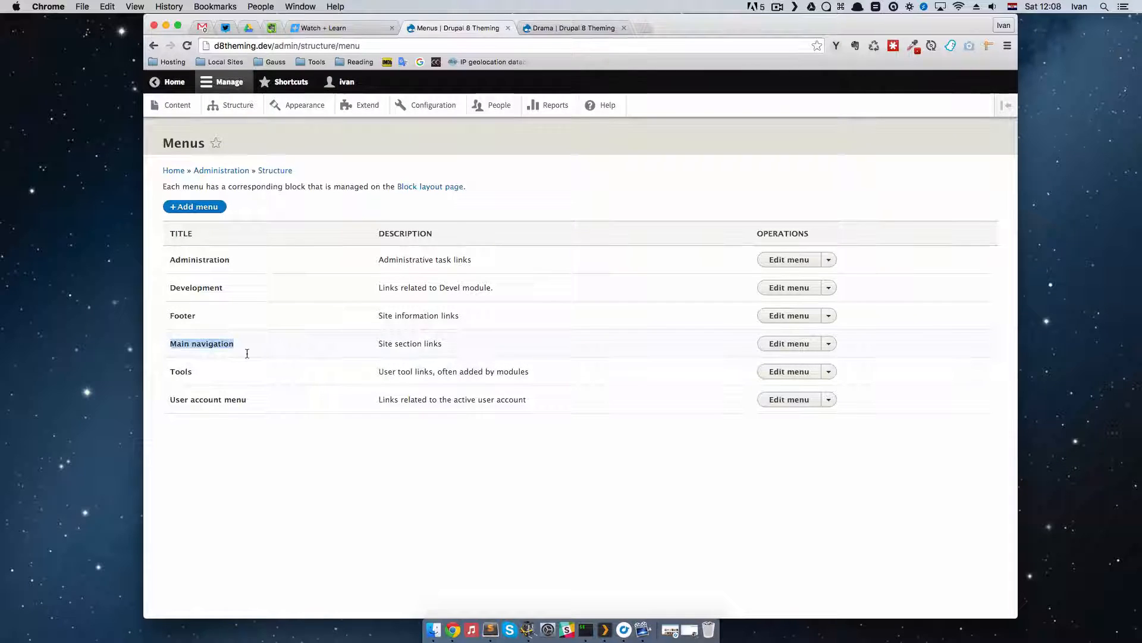
click(786, 346)
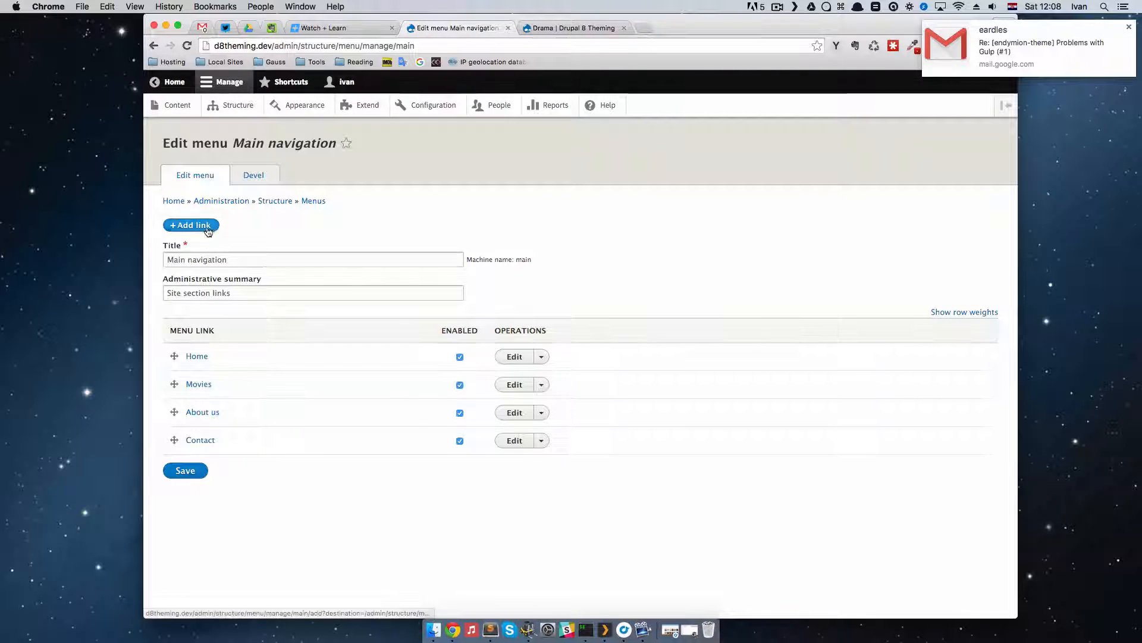
click(176, 225)
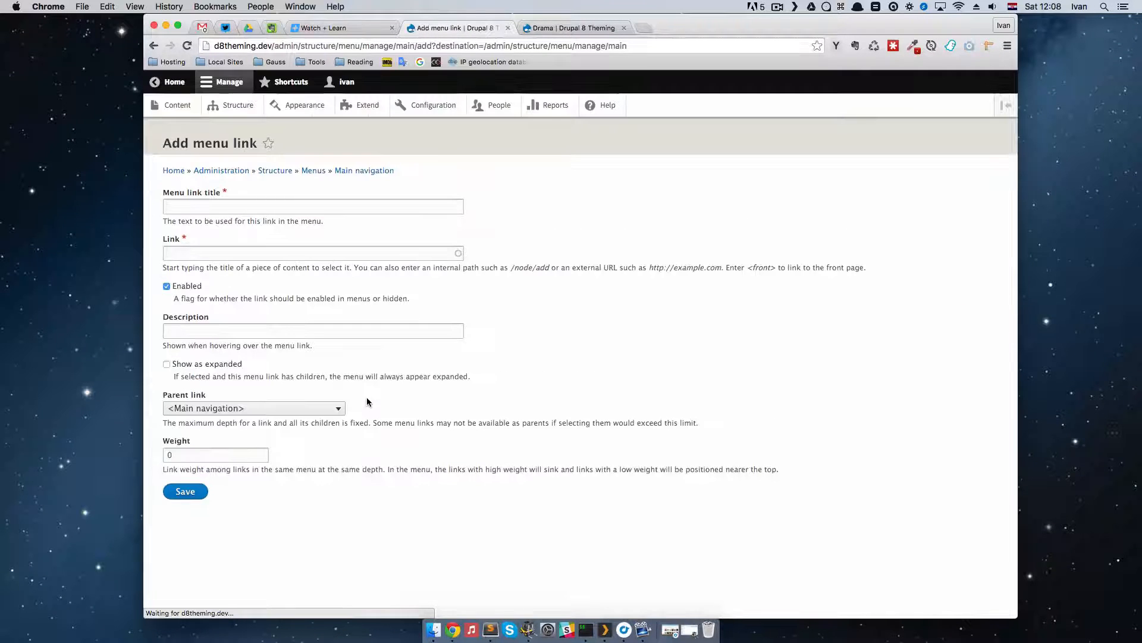
Step: Add a menu link titled SciFi that points to /scifi, and save it to the Main navigation menu
click(199, 208)
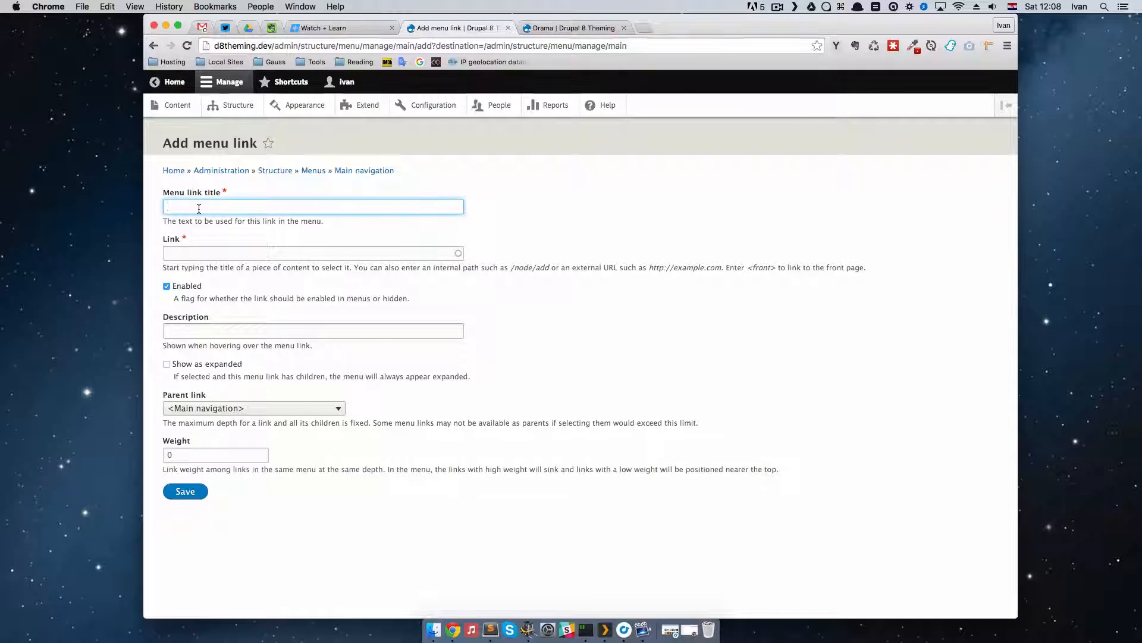
text(Sci)
key(Down)
key(Return)
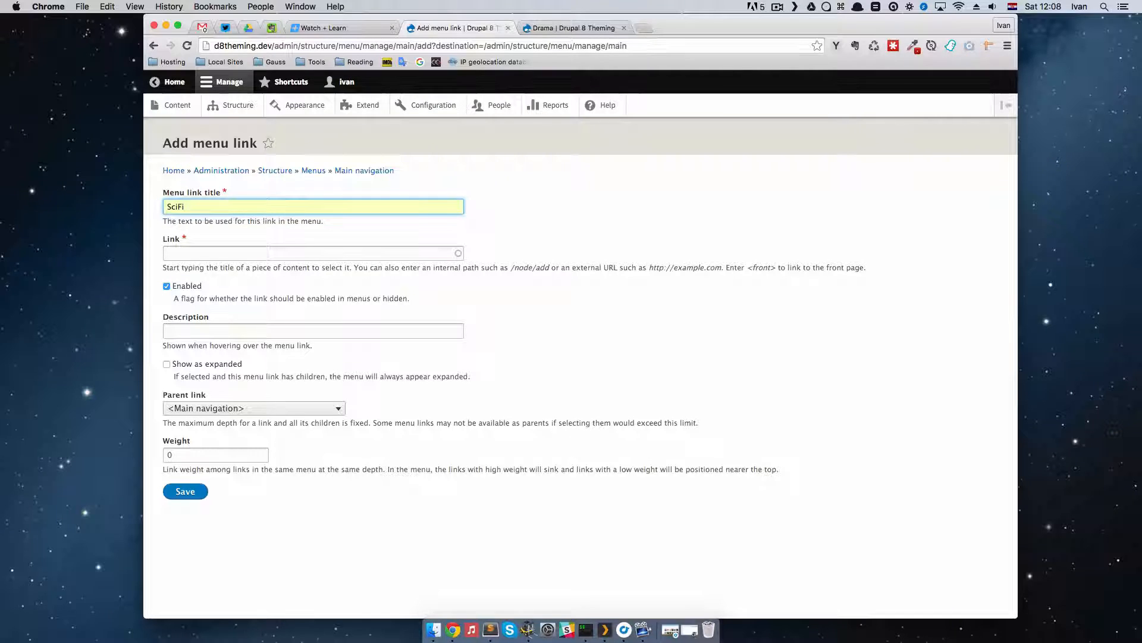
key(Tab)
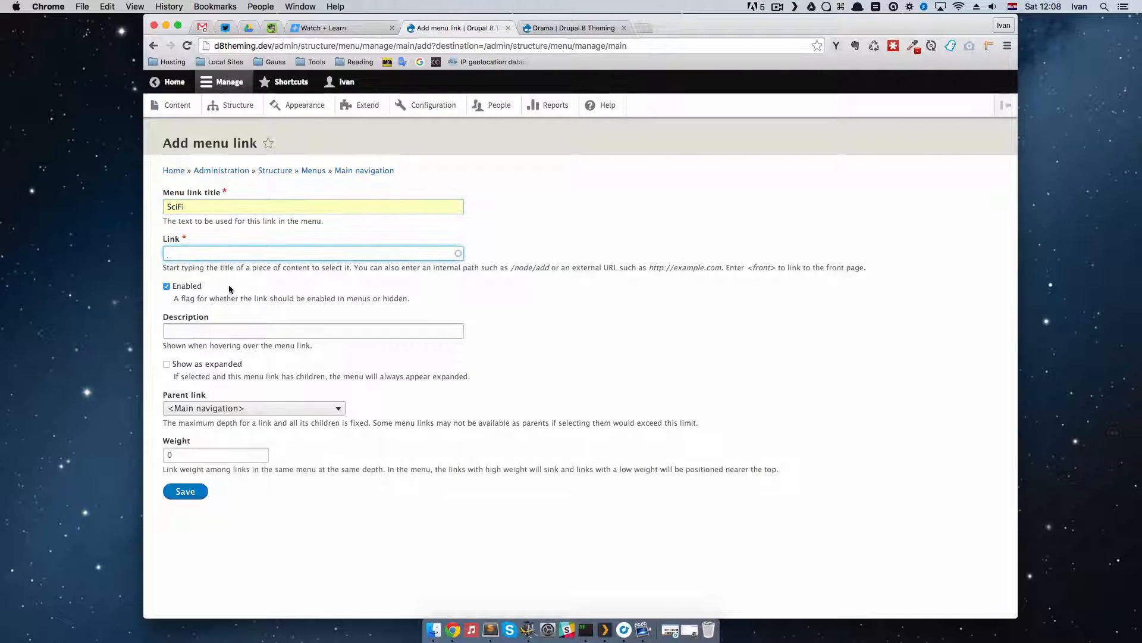
text(/scif)
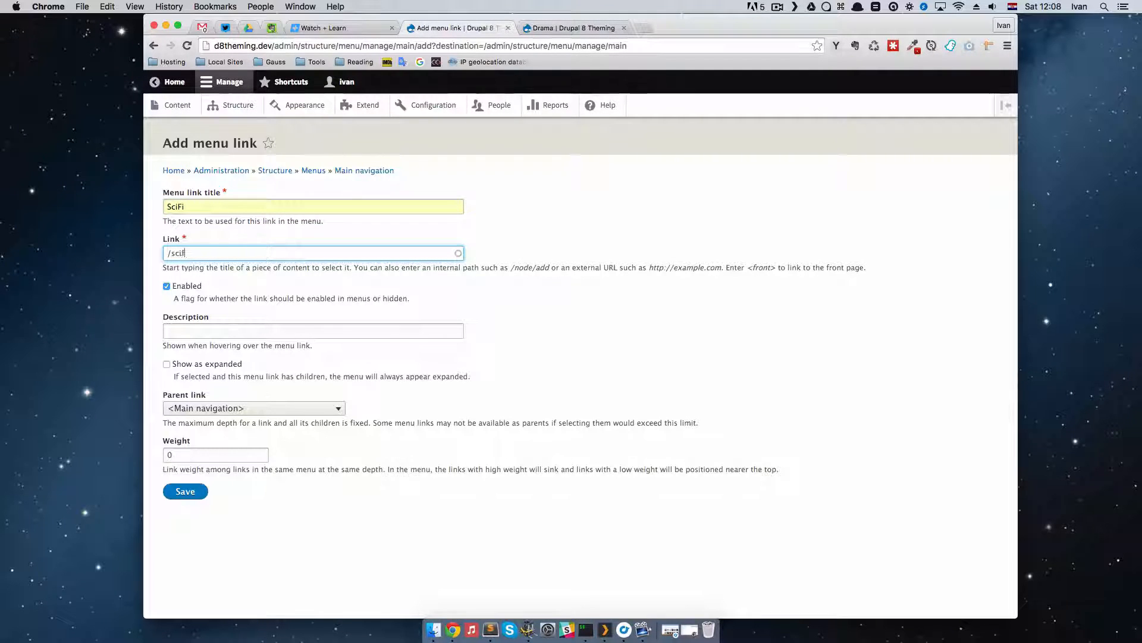
text(i)
click(196, 494)
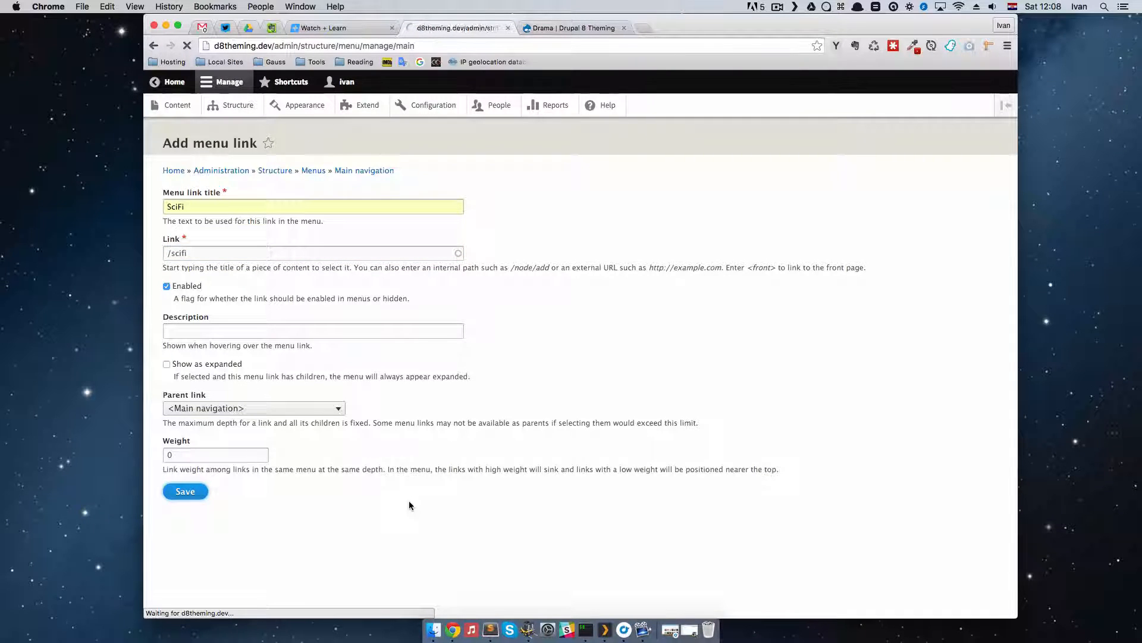
Step: Add another Main navigation link titled Comedy that points to /comedy, and save it
click(204, 266)
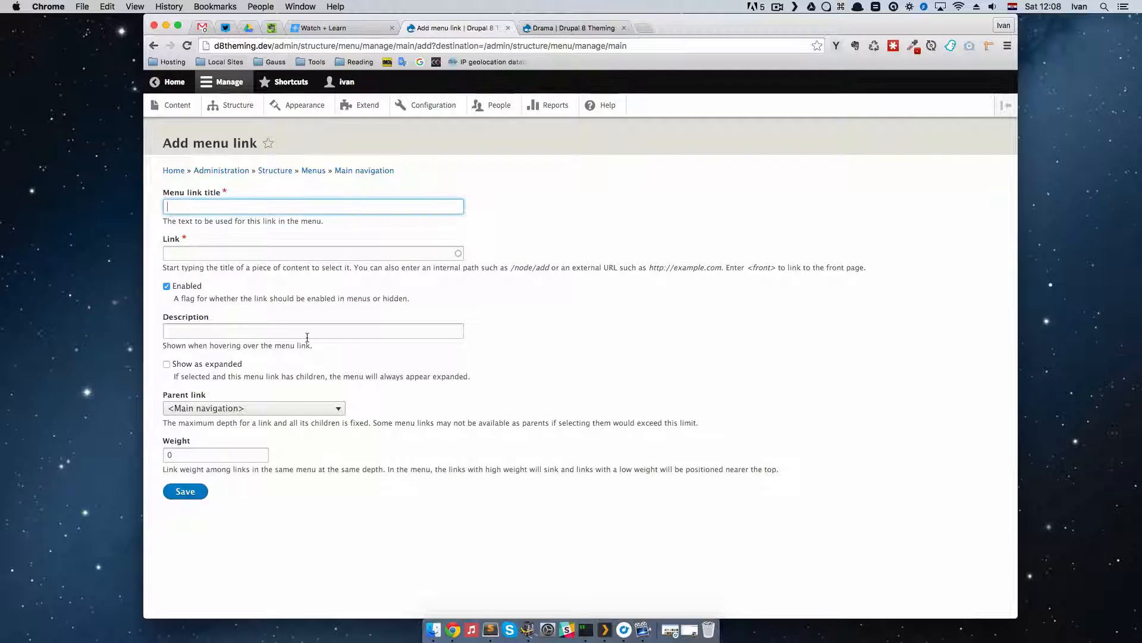
text(Comedy)
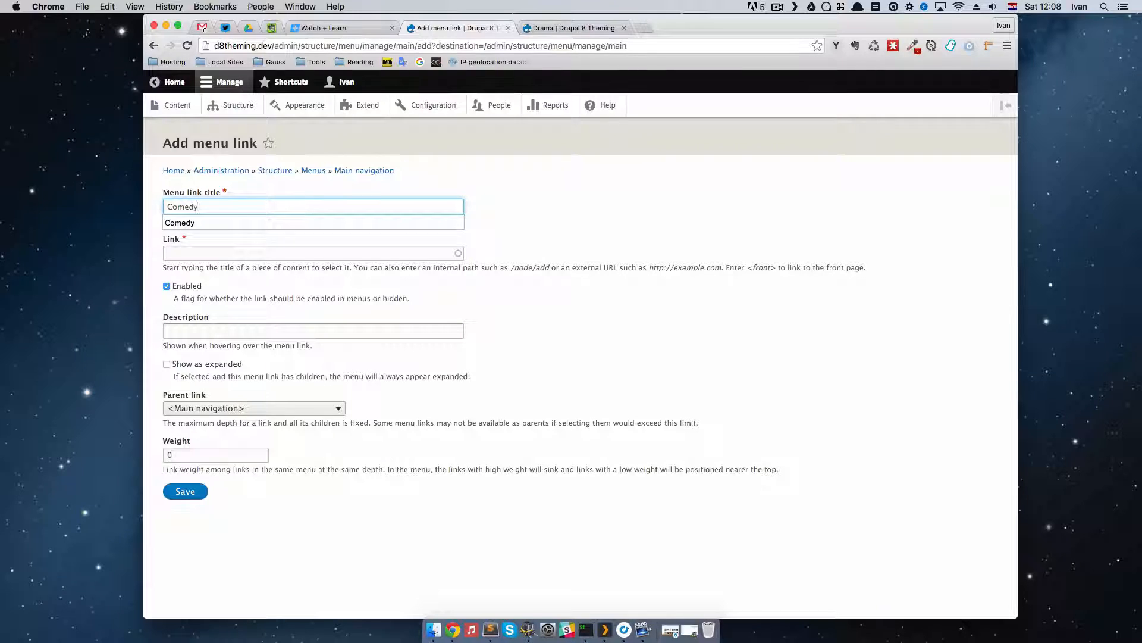
key(Tab)
text(/comedy)
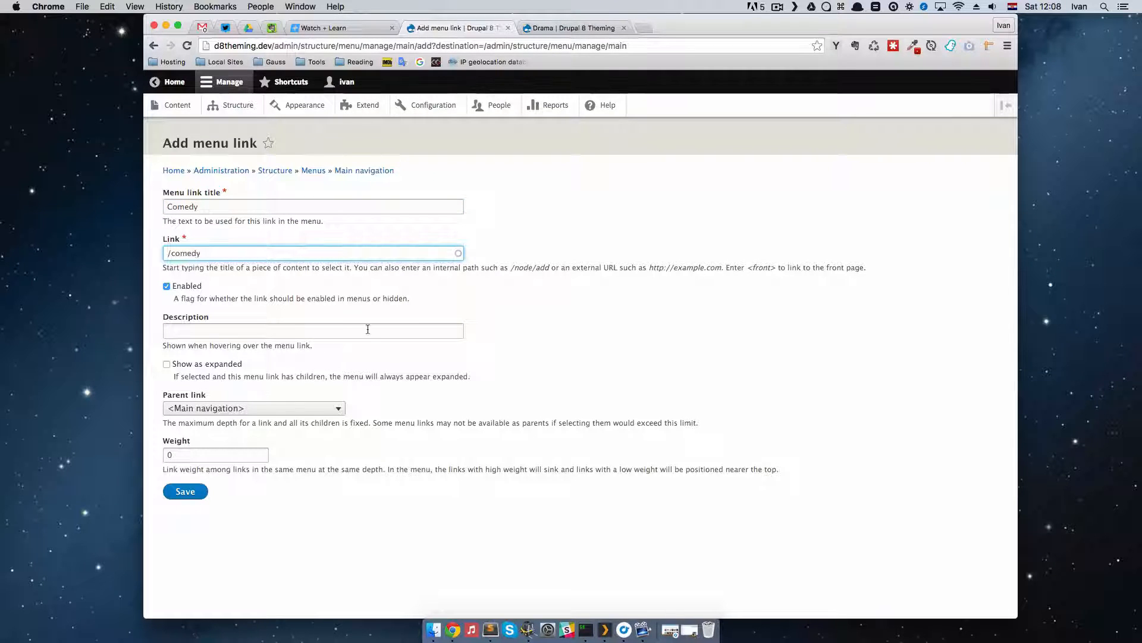
click(548, 324)
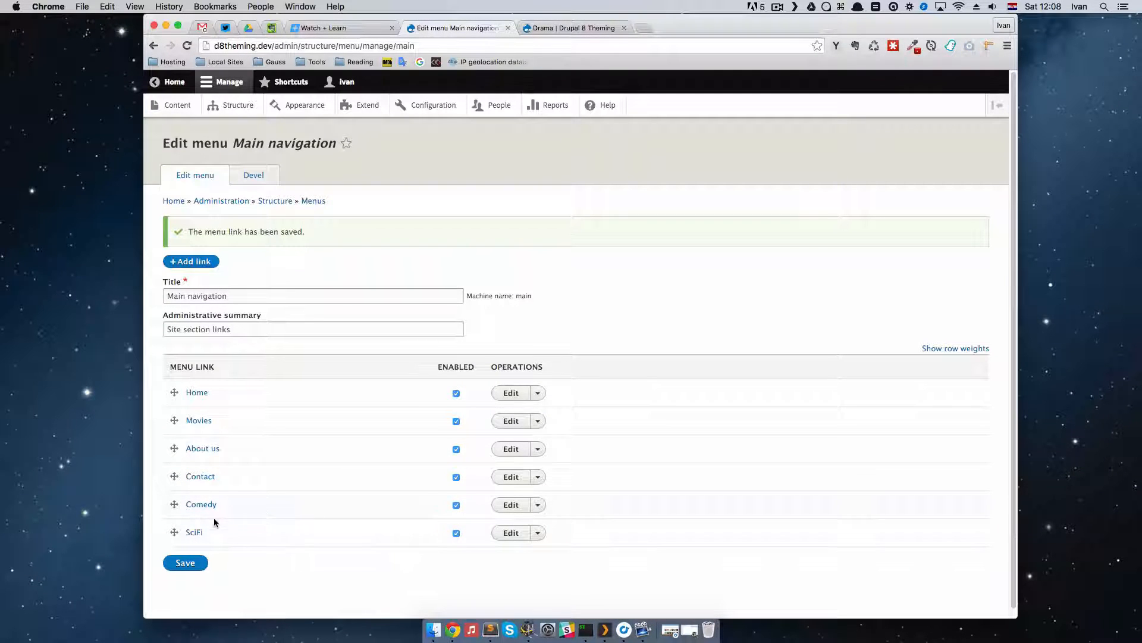
Step: Nest the SciFi and Comedy links under Movies in the Main navigation menu and save the menu
drag(174, 533, 190, 445)
scroll(292, 461, down, 2)
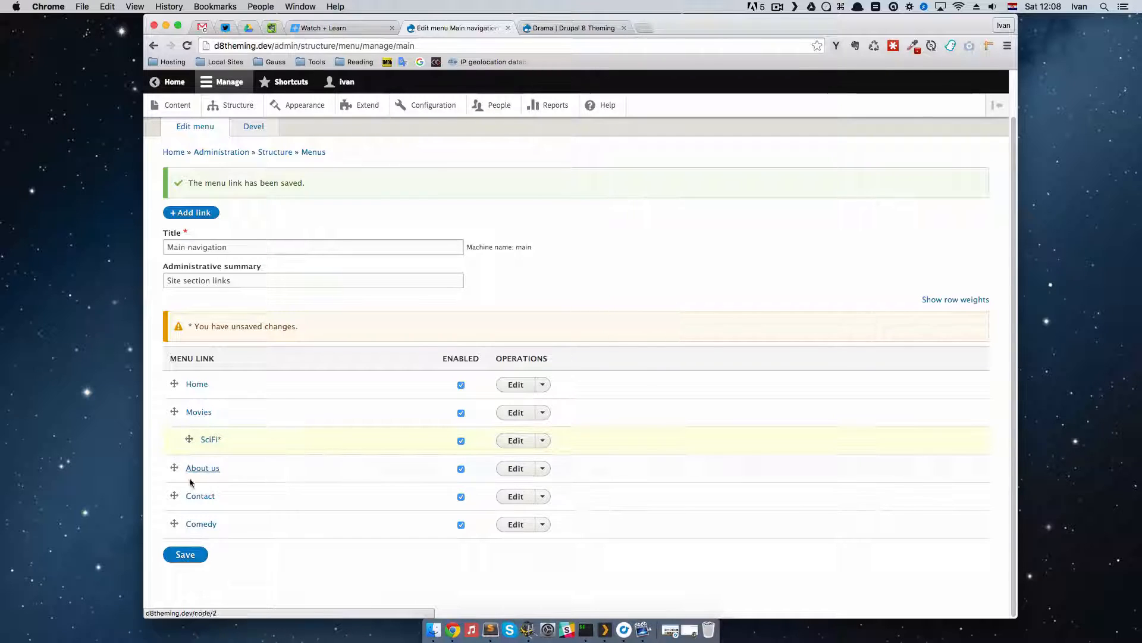
drag(175, 524, 191, 469)
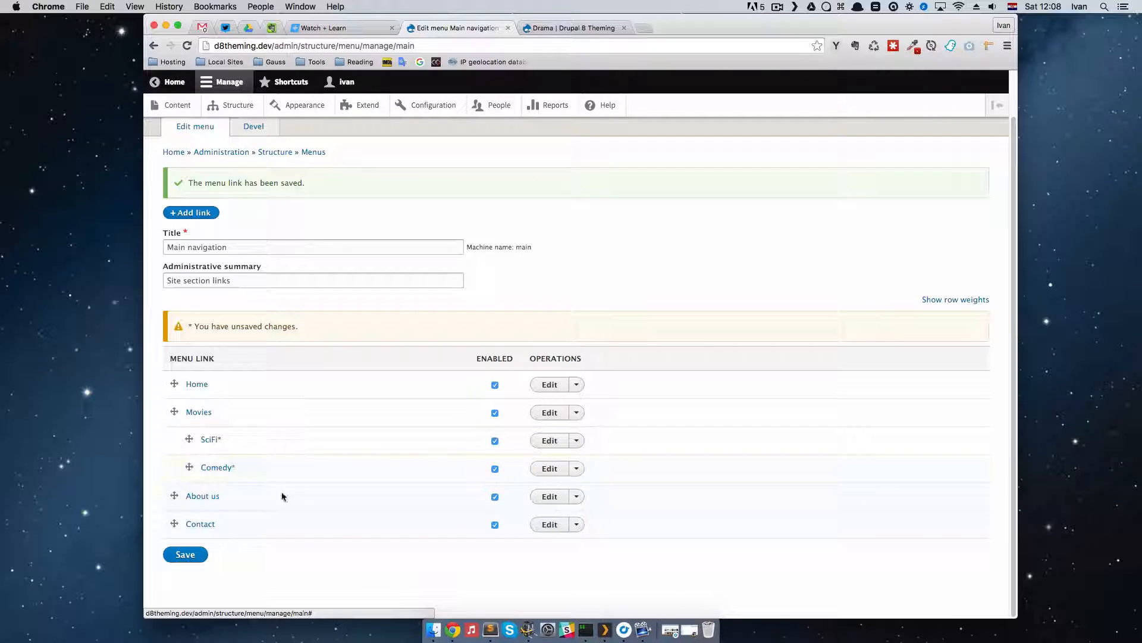
click(194, 558)
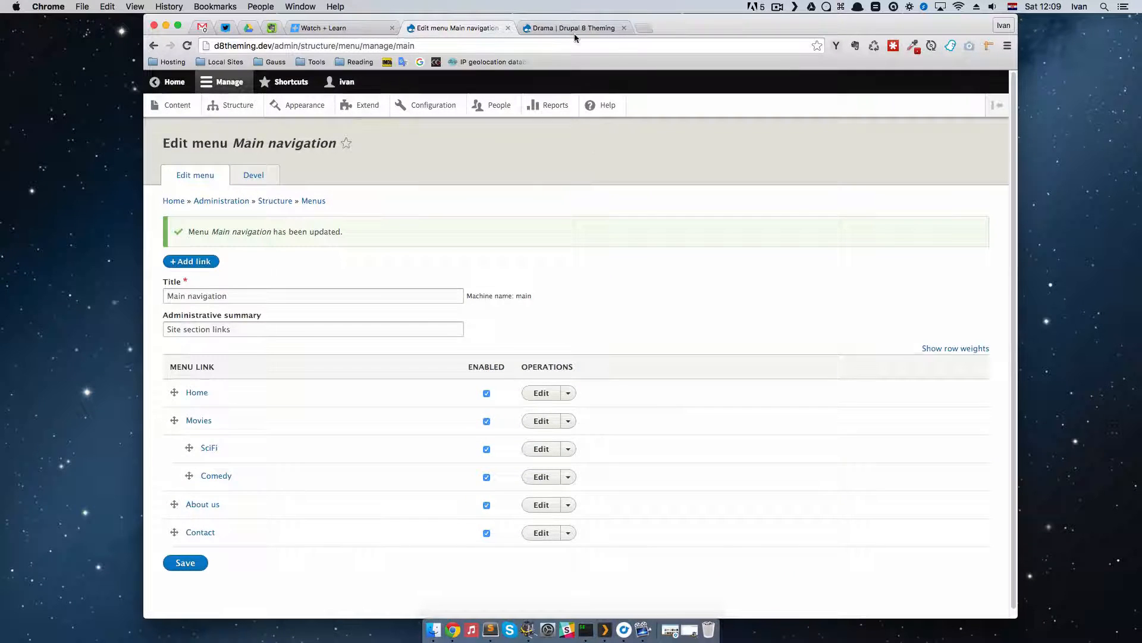
Step: Reload the Drama page in the site's tab and go to the home page to check the navigation for submenu links
click(575, 32)
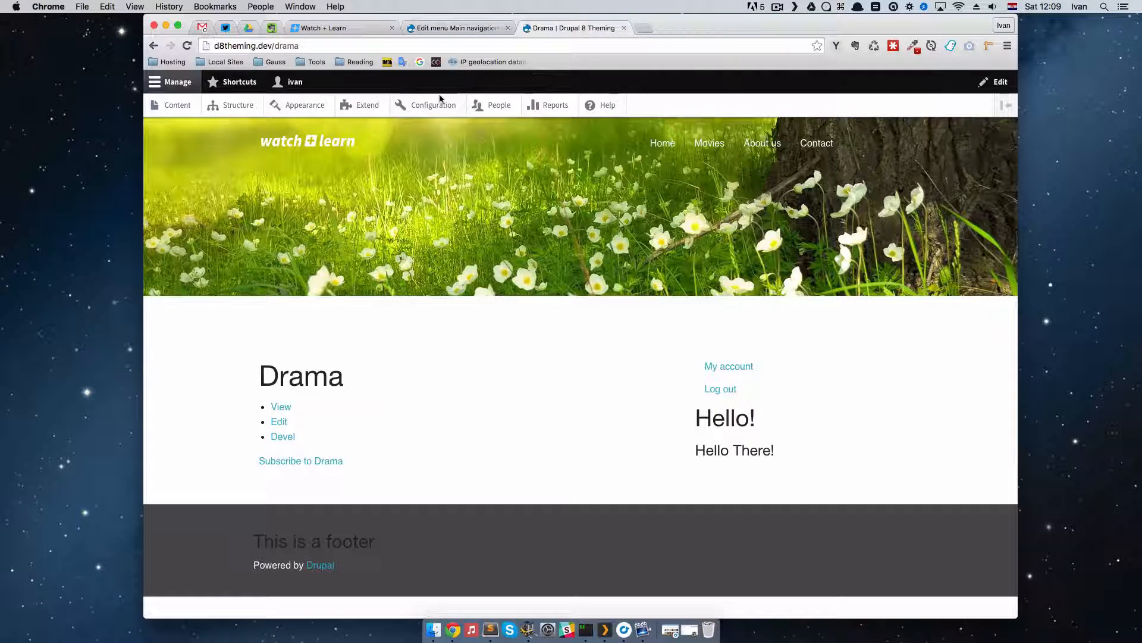
click(187, 45)
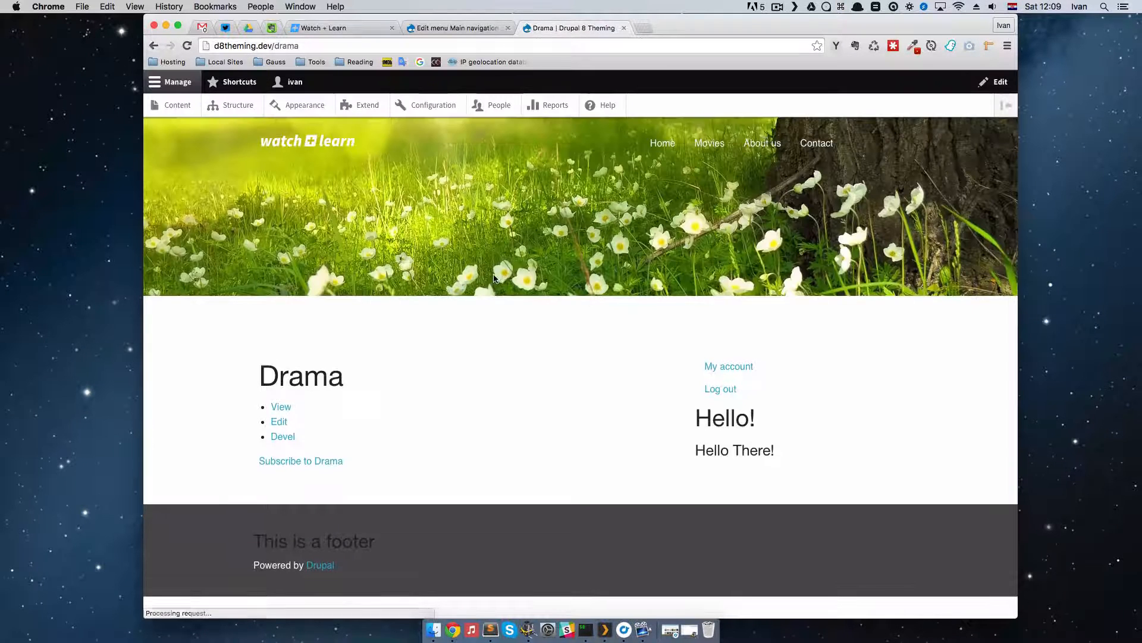
key(super+r)
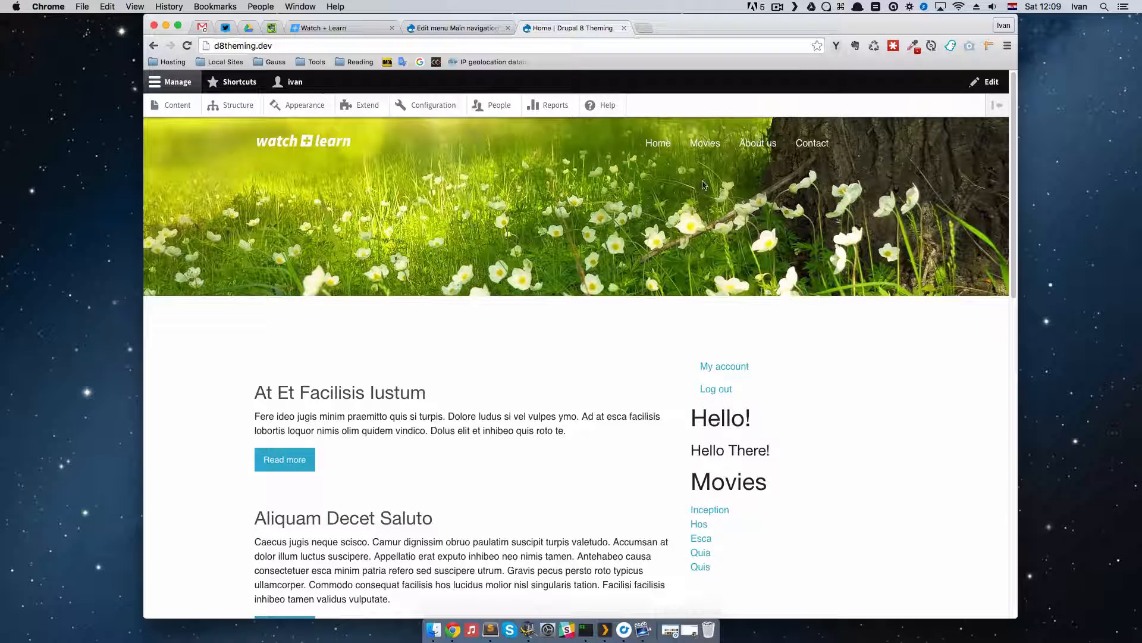
Step: Save the Movies menu link with Show as expanded enabled, and reload the home page to check the navigation
click(440, 30)
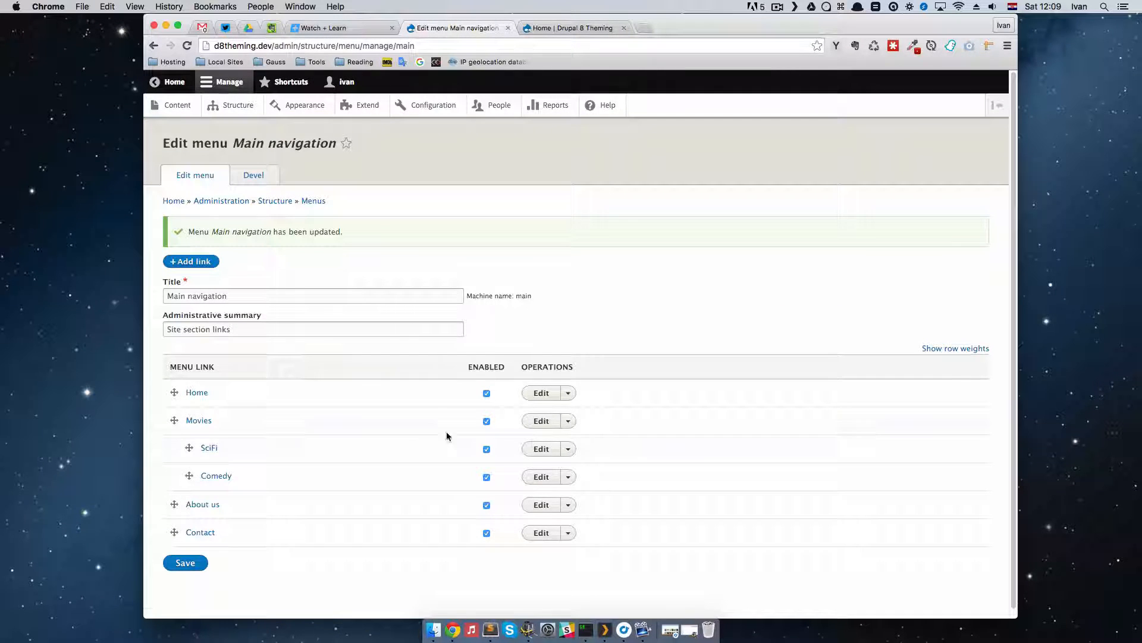
click(542, 421)
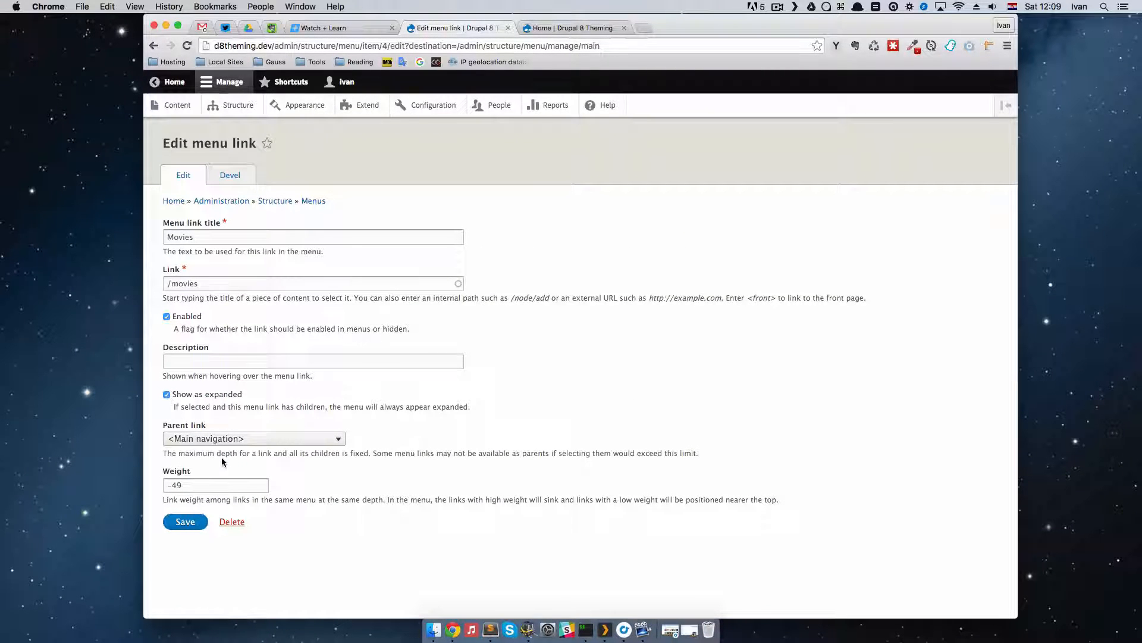
click(184, 521)
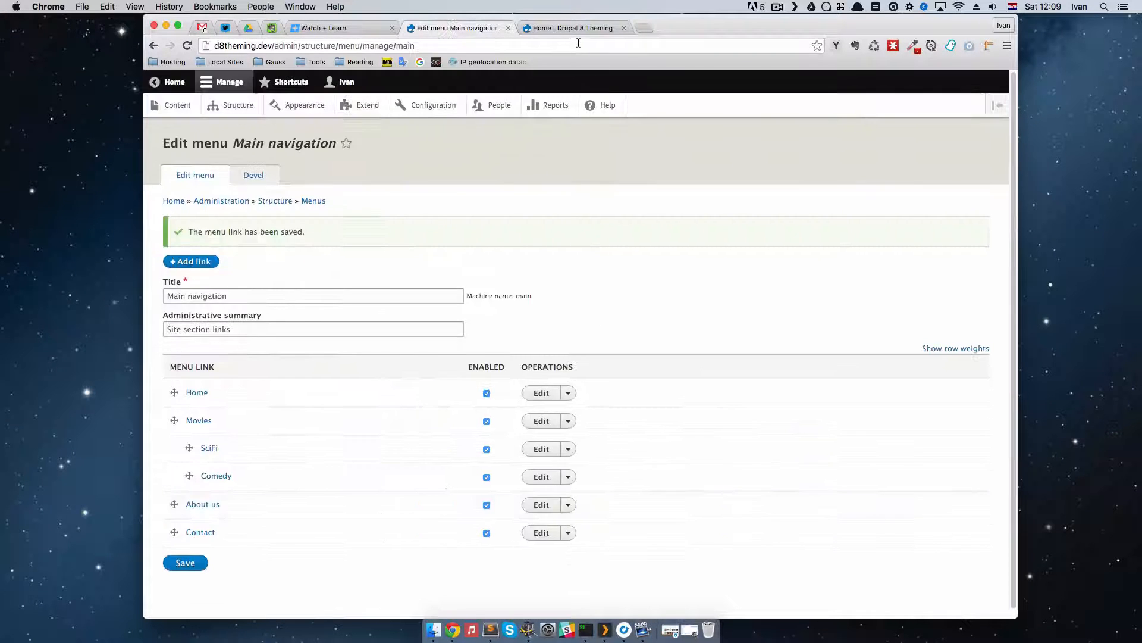
click(579, 28)
key(super+r)
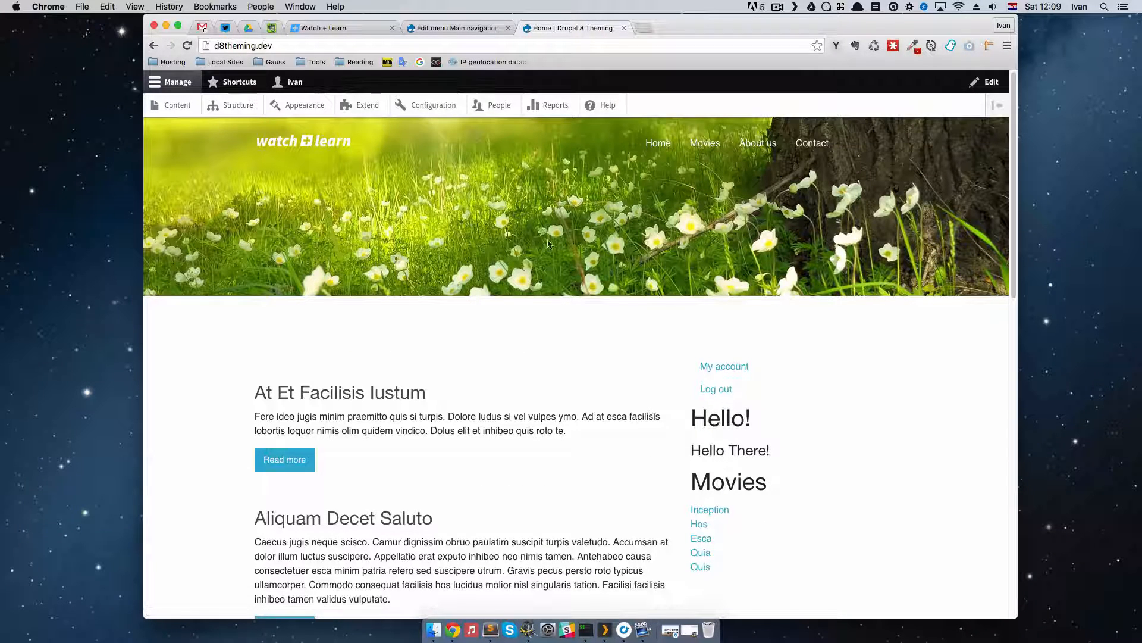
Step: Go to the site's block layout and open the configuration of the Main navigation block
click(449, 30)
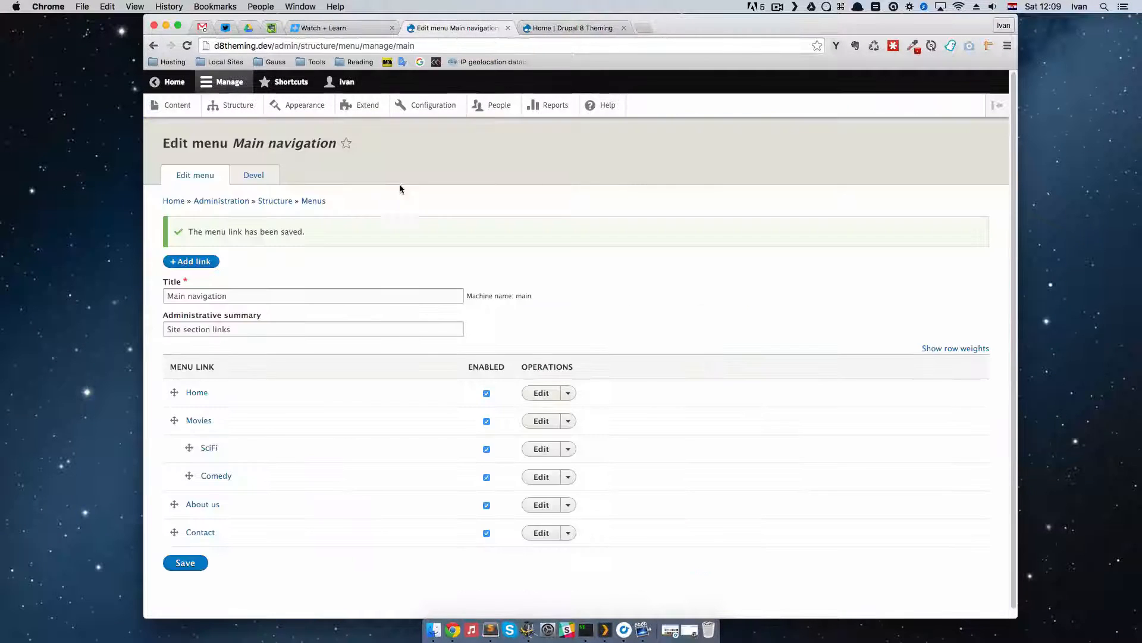
click(236, 106)
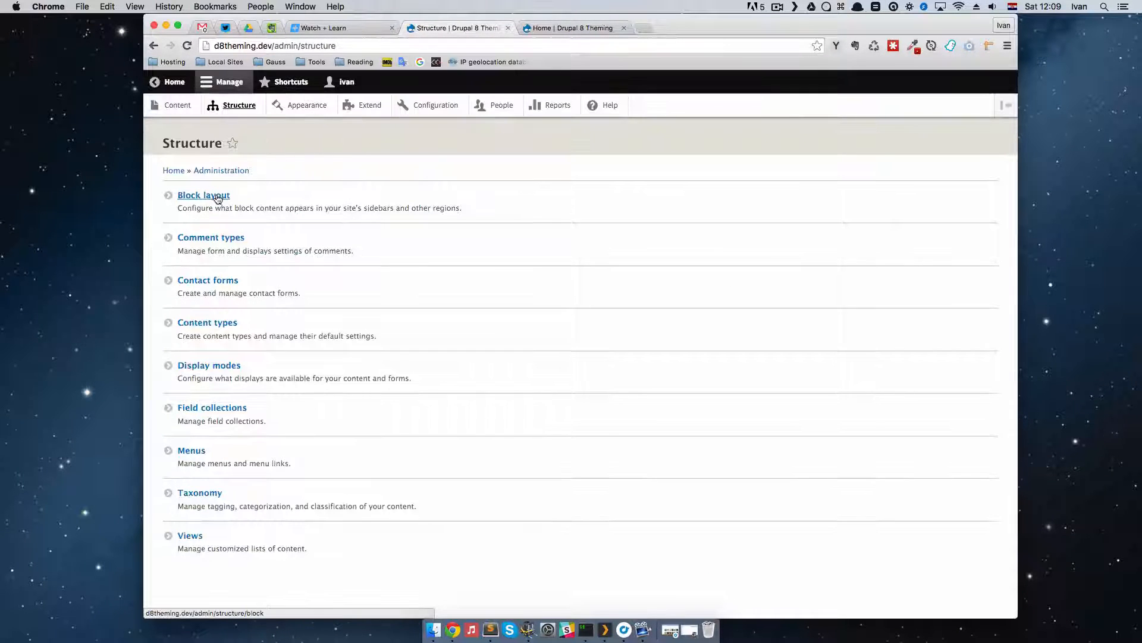
click(216, 195)
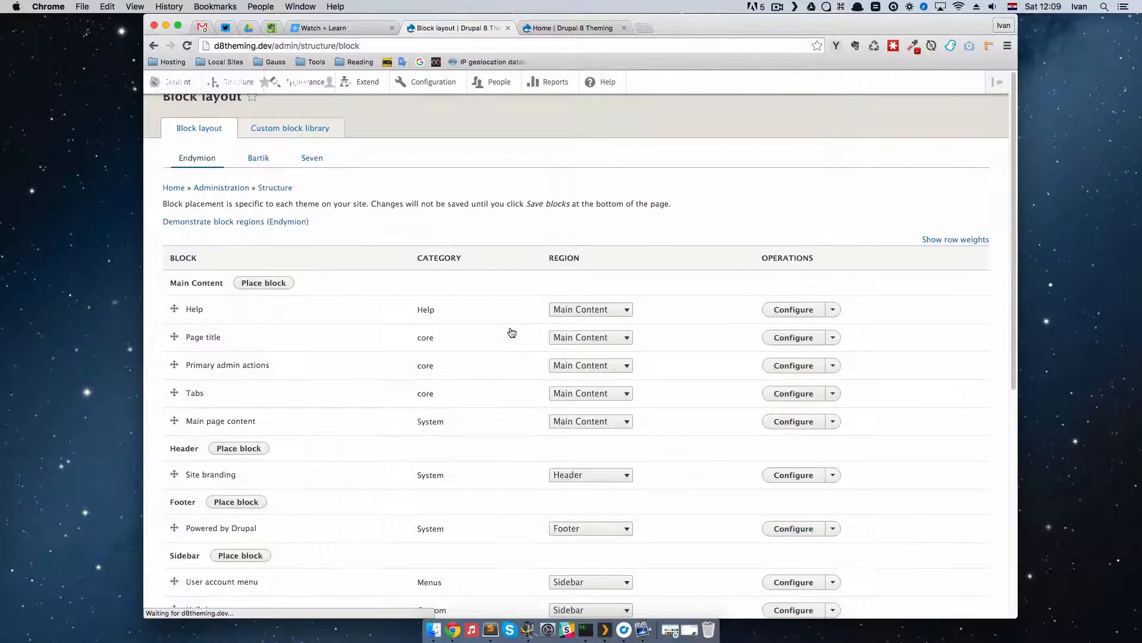
scroll(366, 422, down, 6)
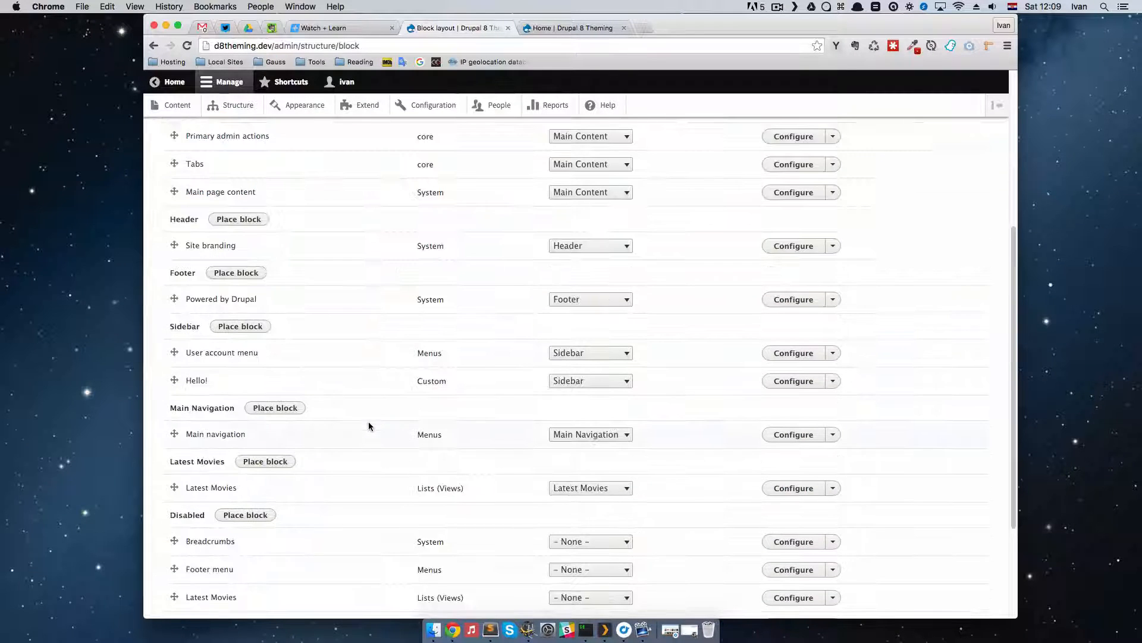
scroll(368, 433, down, 2)
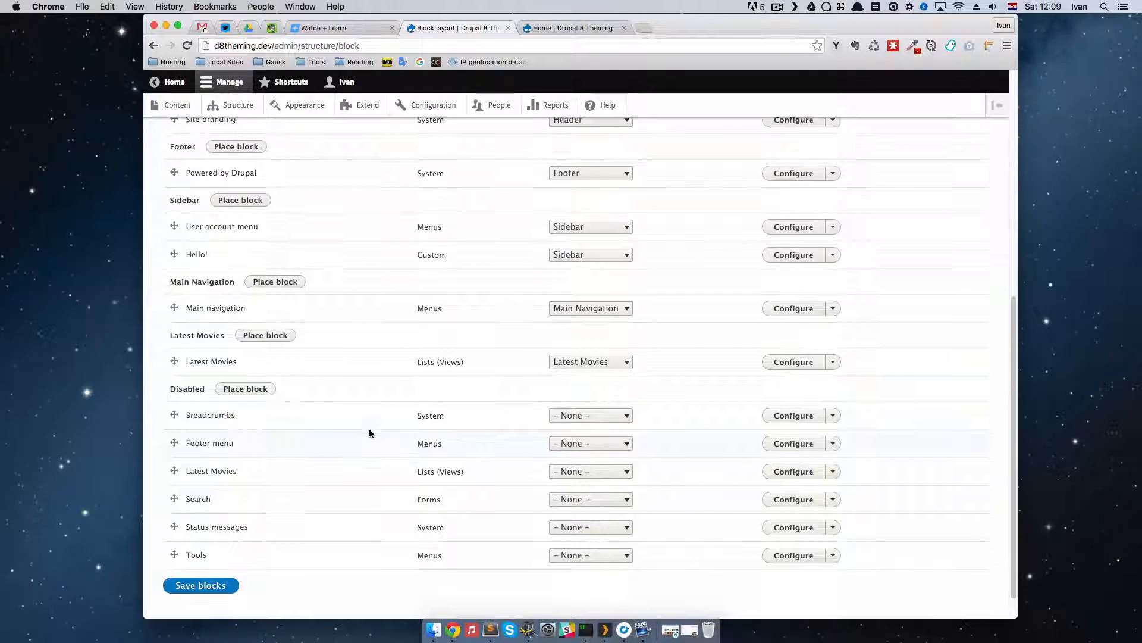
click(797, 310)
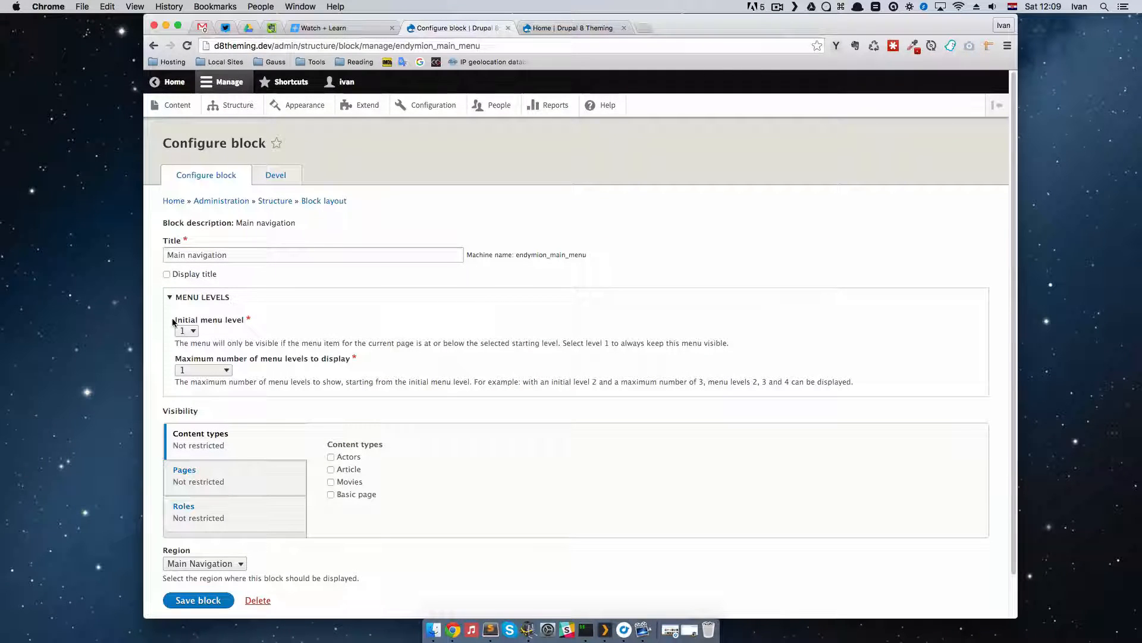
Step: Compare the block's menu level settings with the home page navigation, set the maximum number of menu levels to 2, and save the block
drag(173, 322, 248, 326)
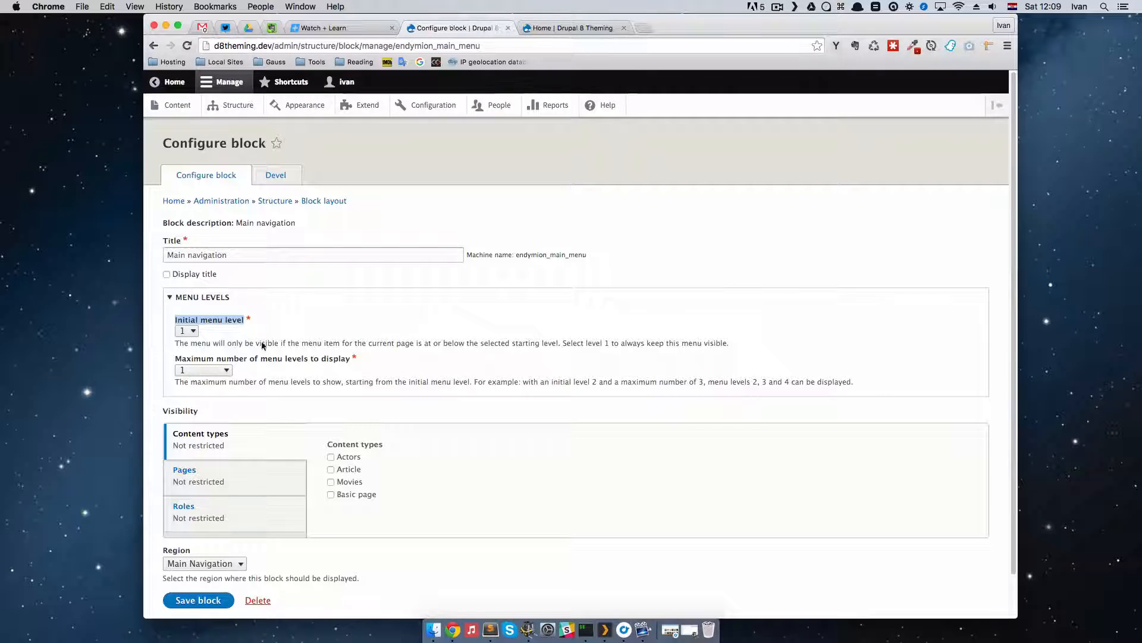
click(565, 28)
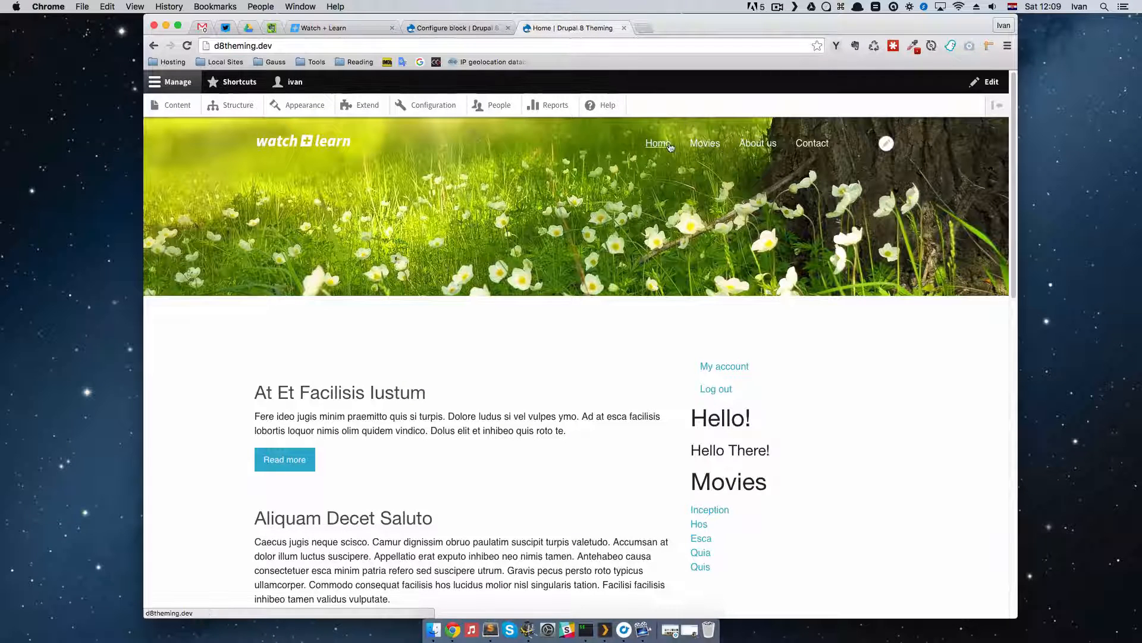
click(488, 29)
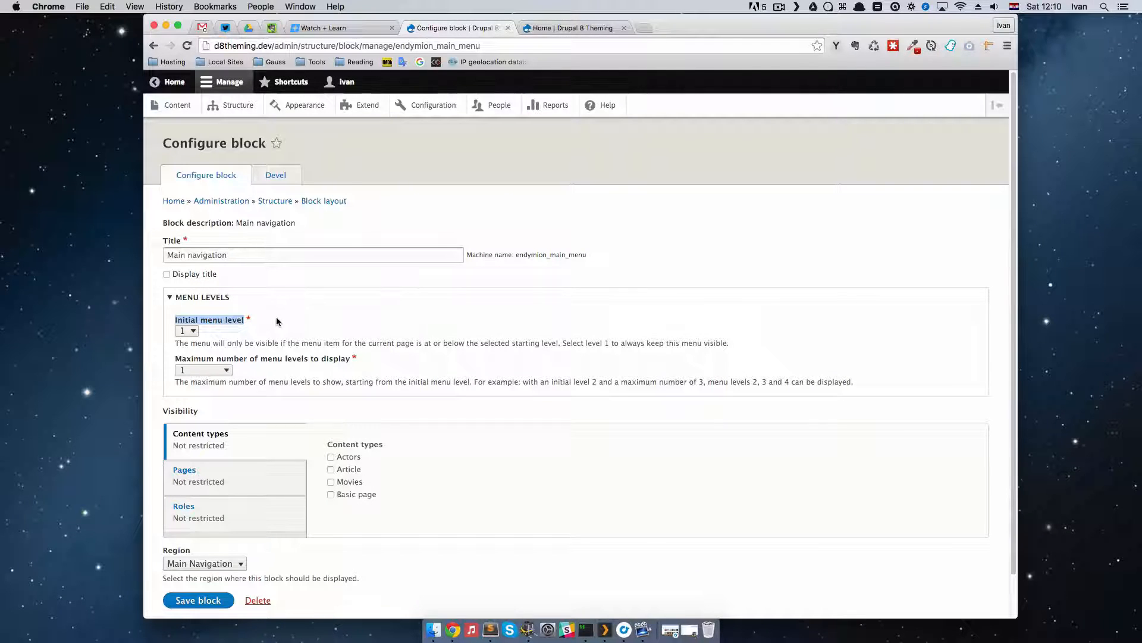
click(277, 319)
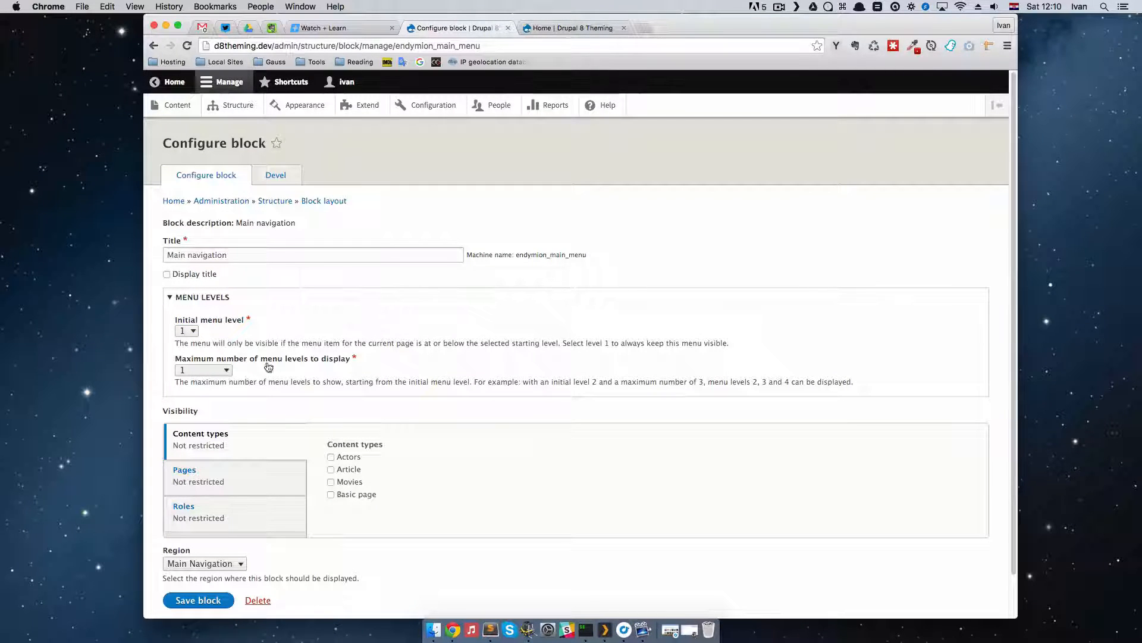
click(227, 371)
click(209, 381)
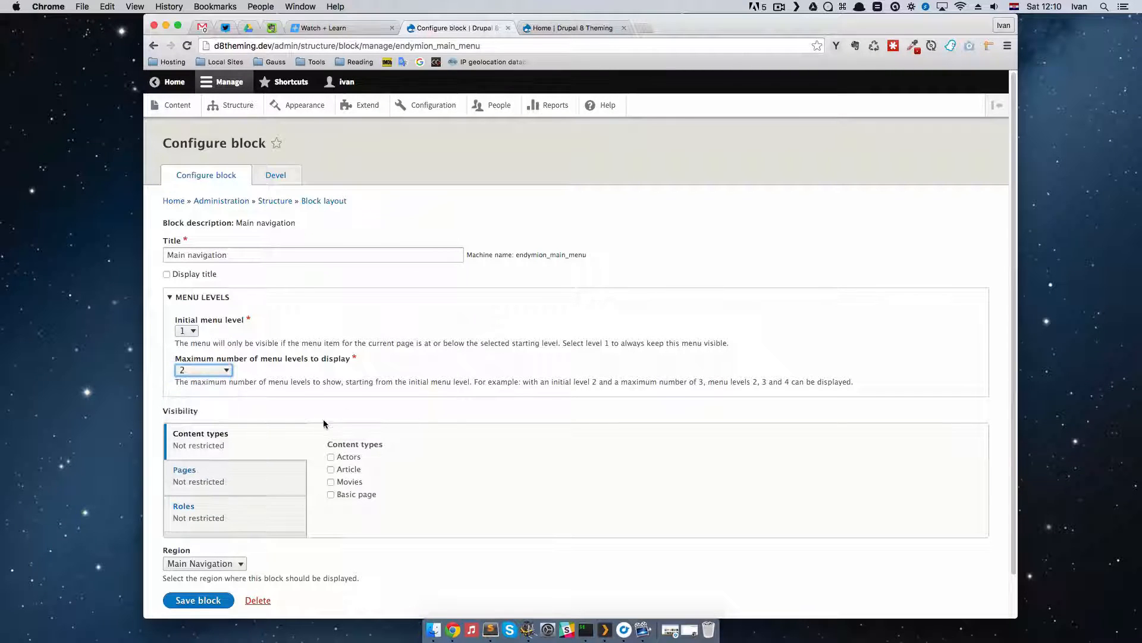
scroll(323, 419, down, 1)
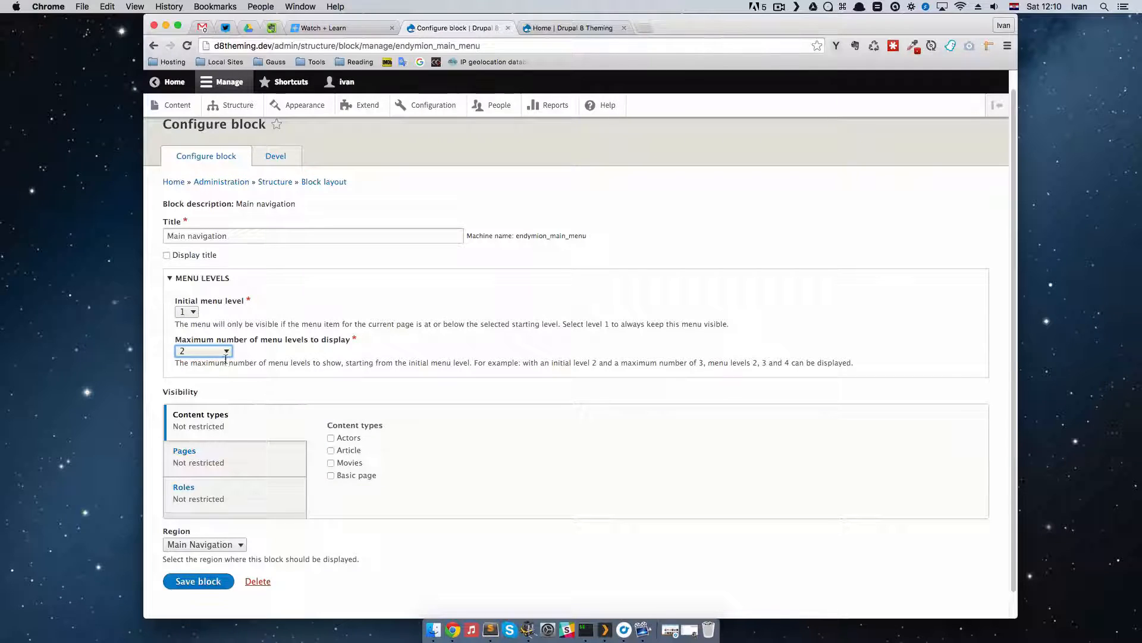
click(226, 352)
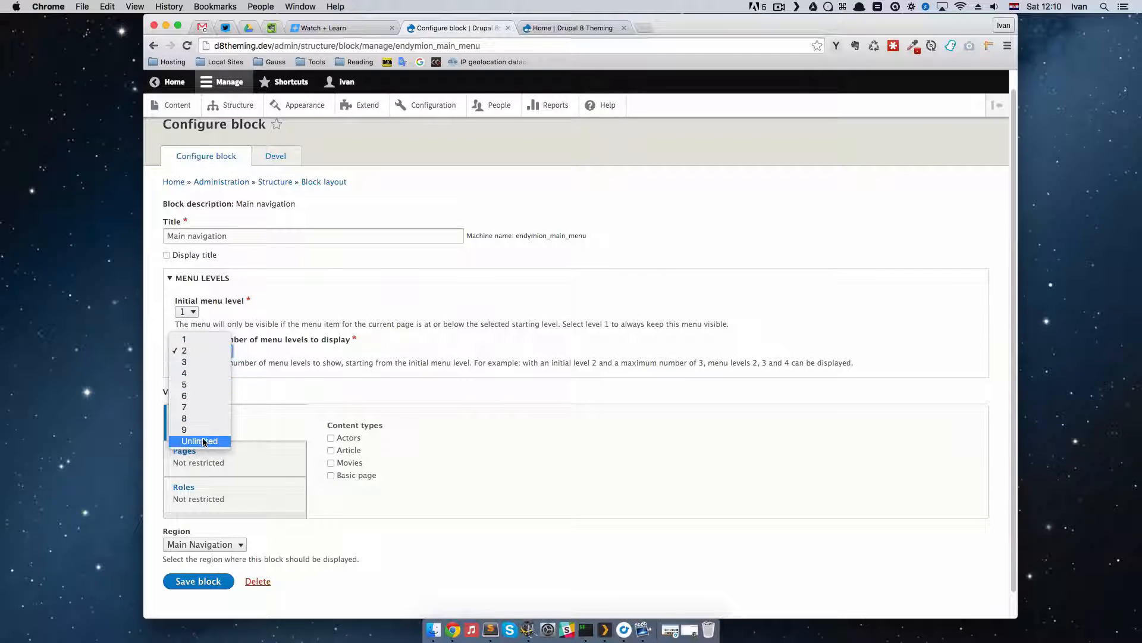
click(250, 355)
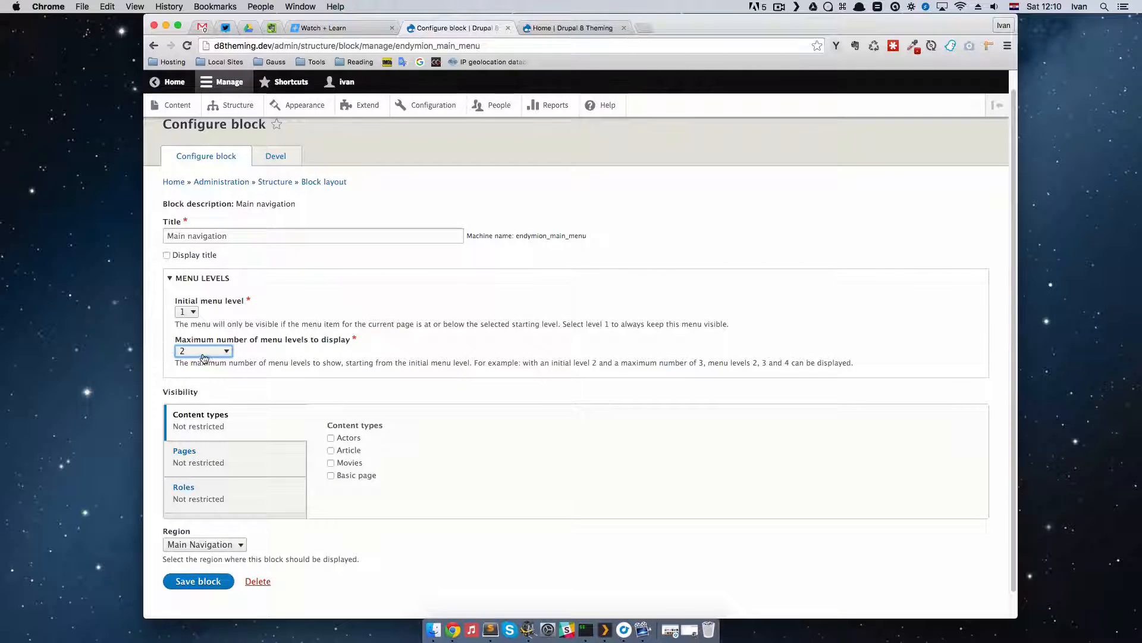
click(208, 582)
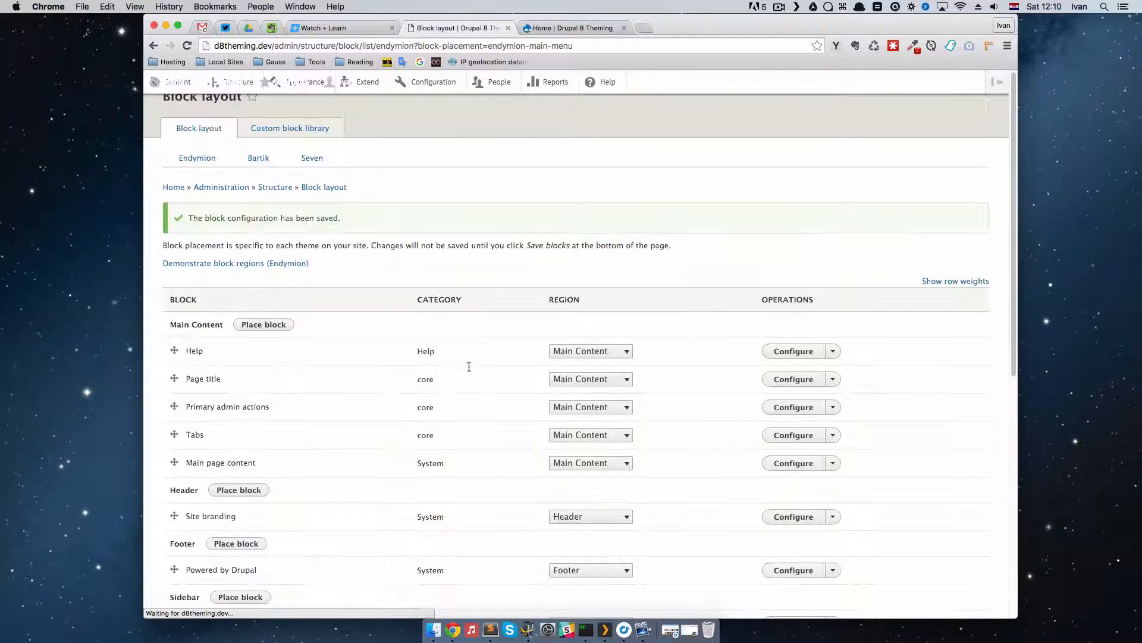
Step: Reload the home page and inspect the Movies navigation item's markup, expanding the nested list beneath its link
click(561, 30)
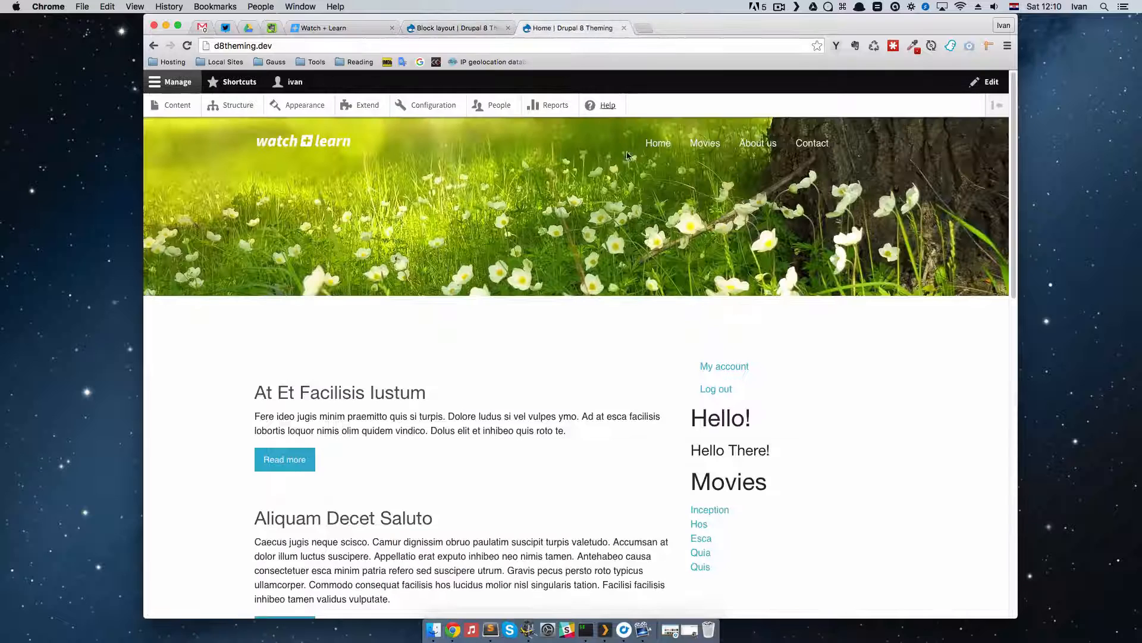
click(187, 46)
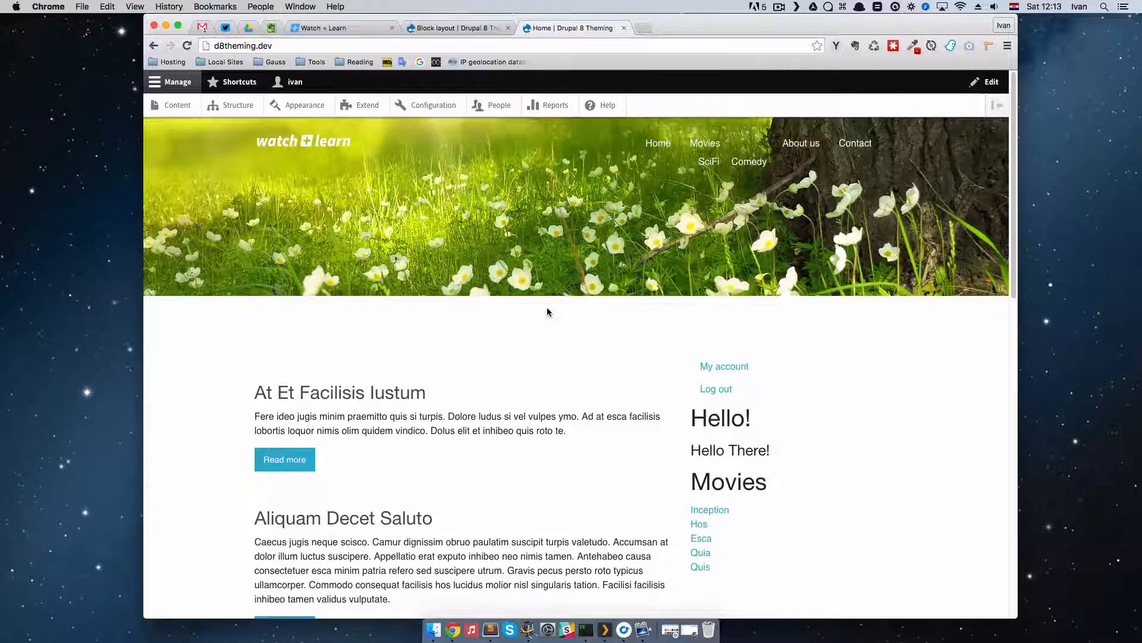
key(super+alt+i)
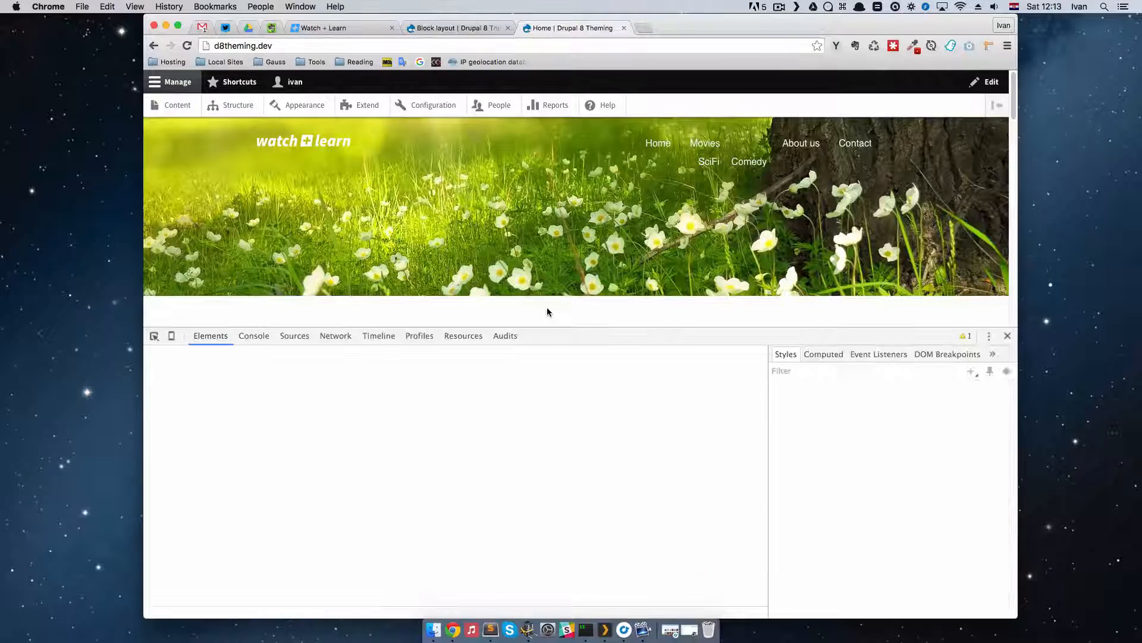
click(154, 337)
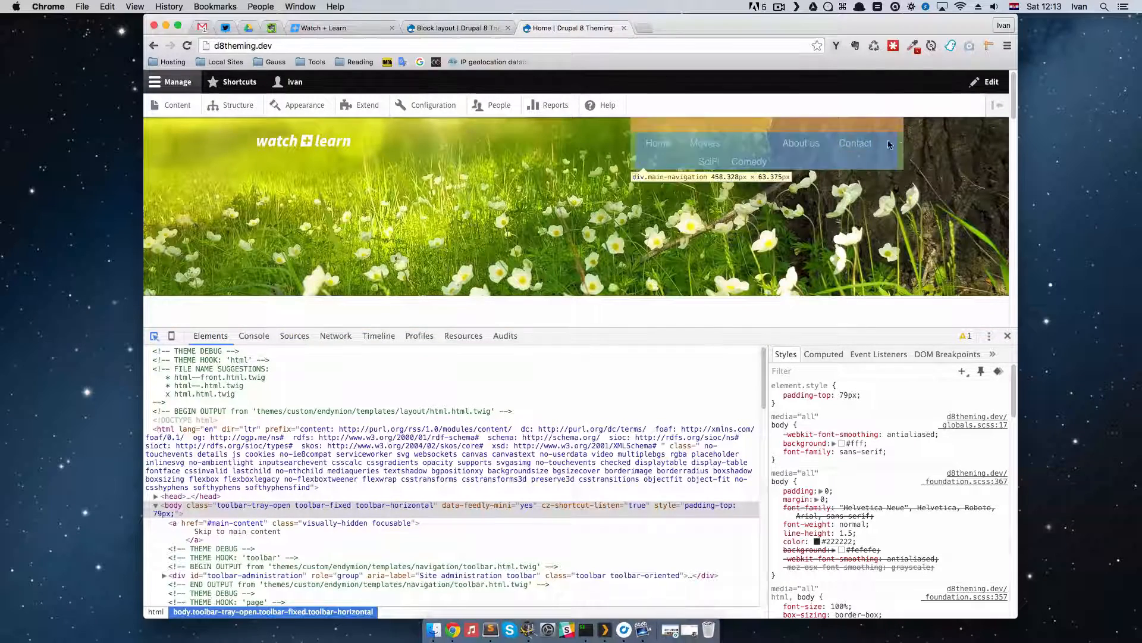
click(725, 153)
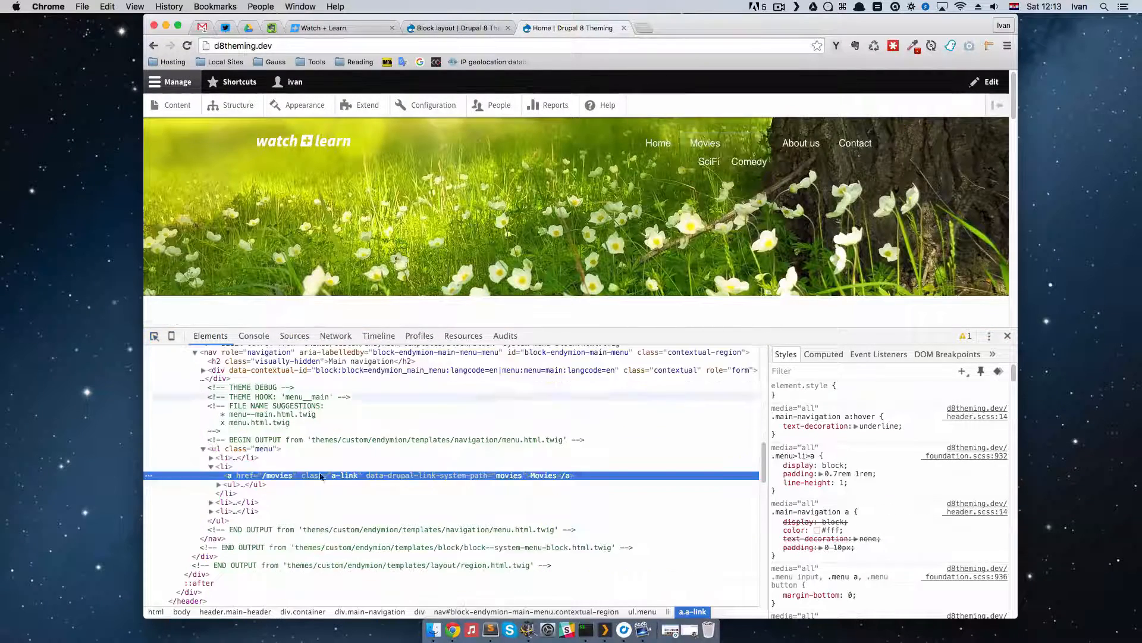
scroll(302, 463, down, 3)
scroll(302, 463, up, 1)
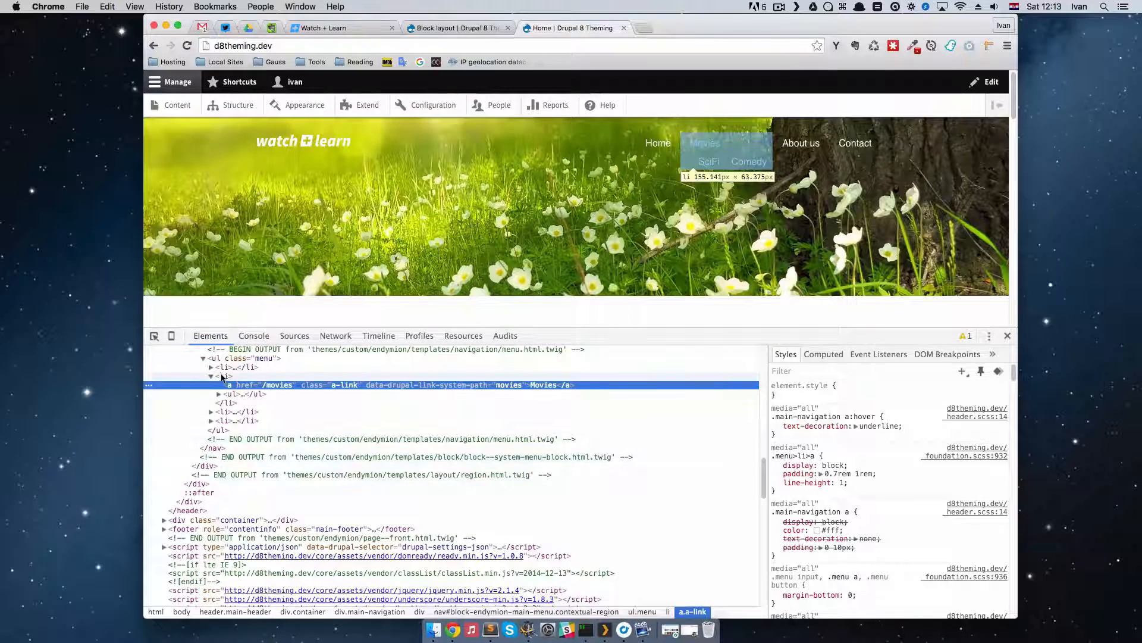
click(218, 394)
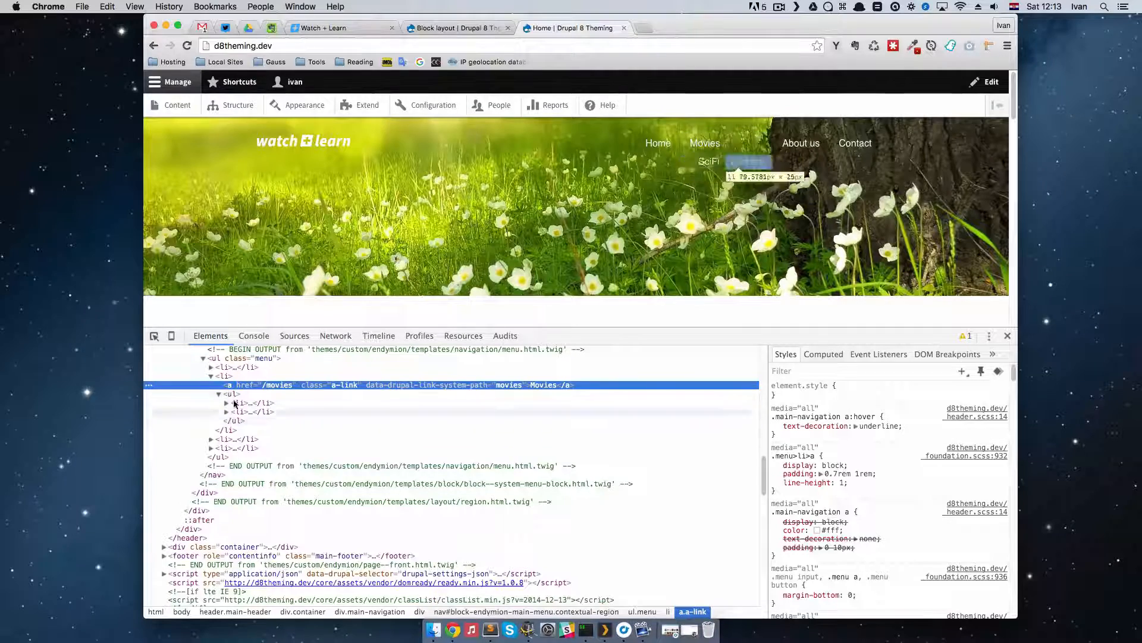
Step: Switch to Sublime Text and open menu.html.twig from the endymion theme's templates/navigation folder
key(super+Tab)
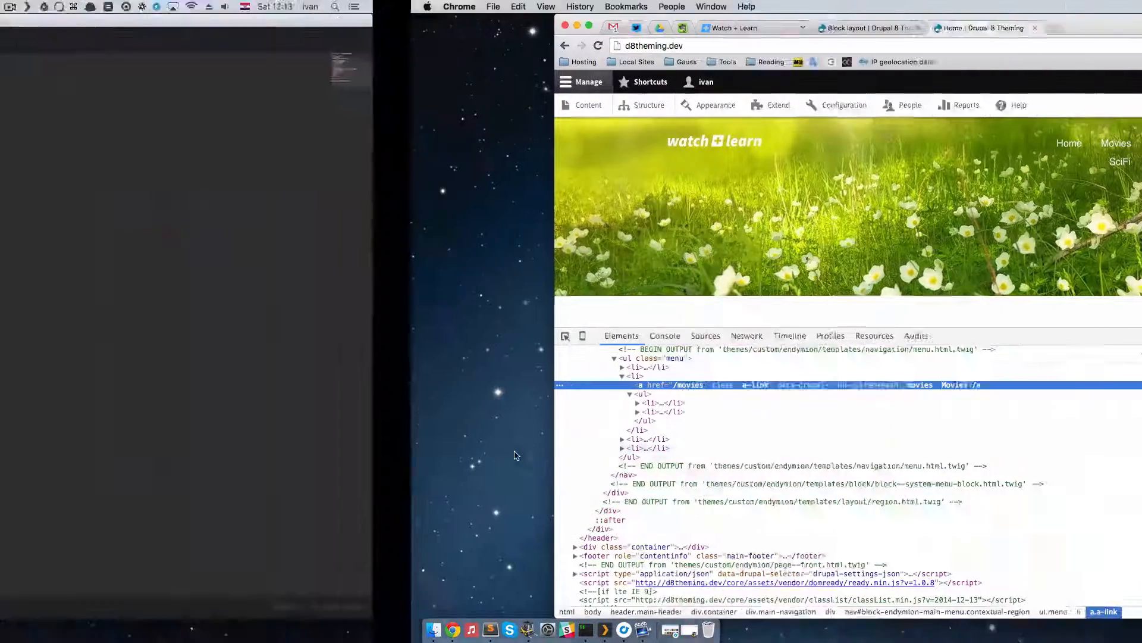
key(super+Tab)
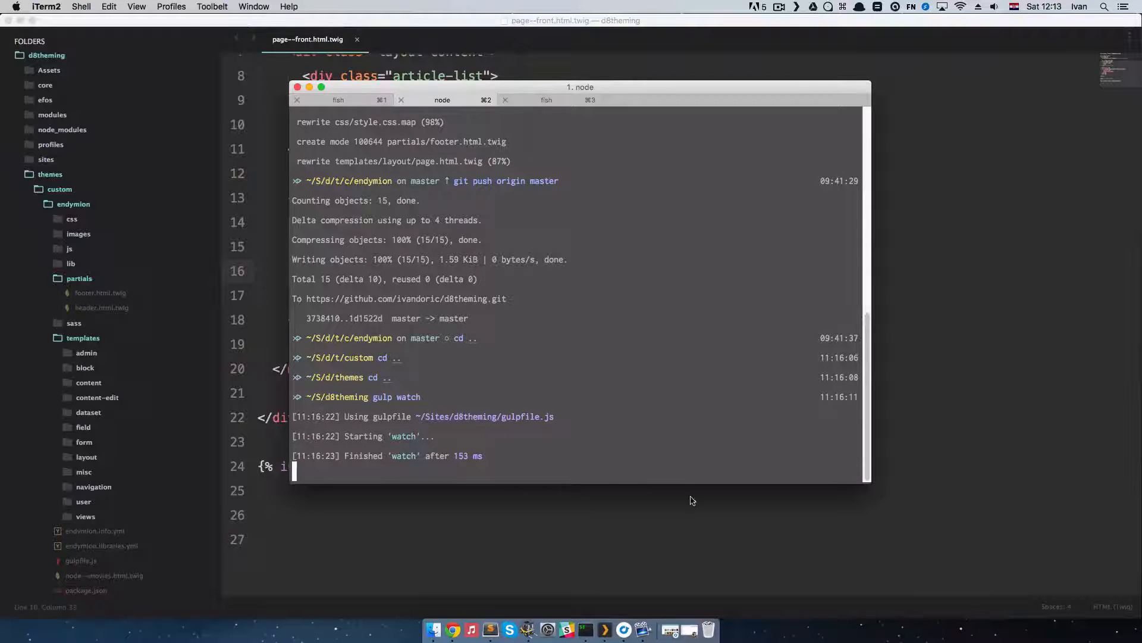
key(super+Tab)
scroll(225, 410, down, 3)
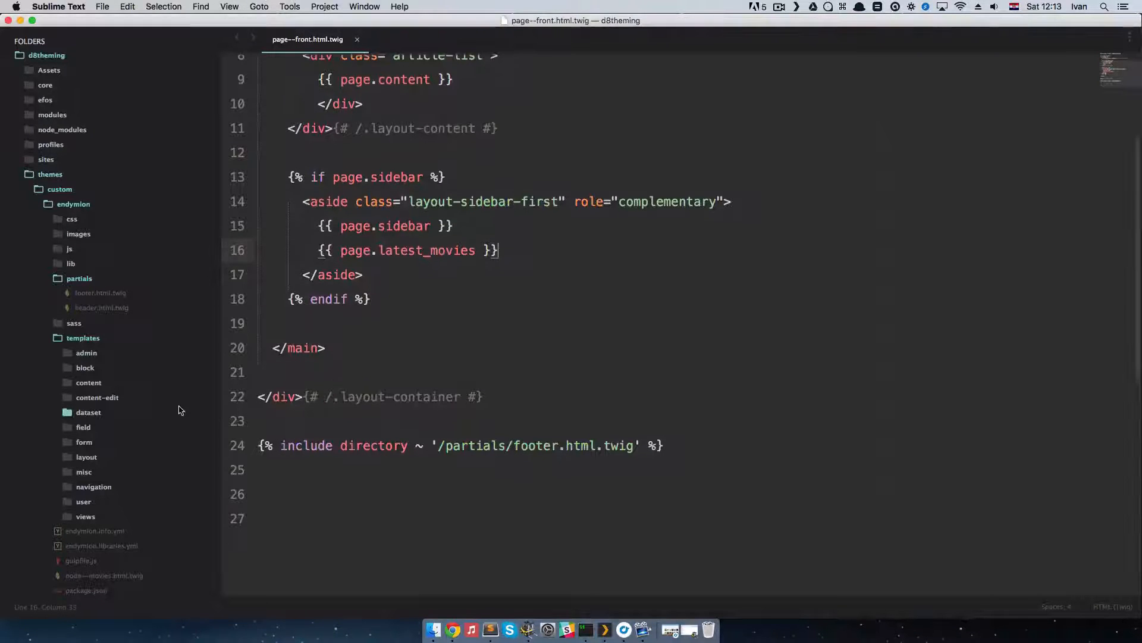
scroll(400, 301, down, 2)
scroll(428, 337, up, 10)
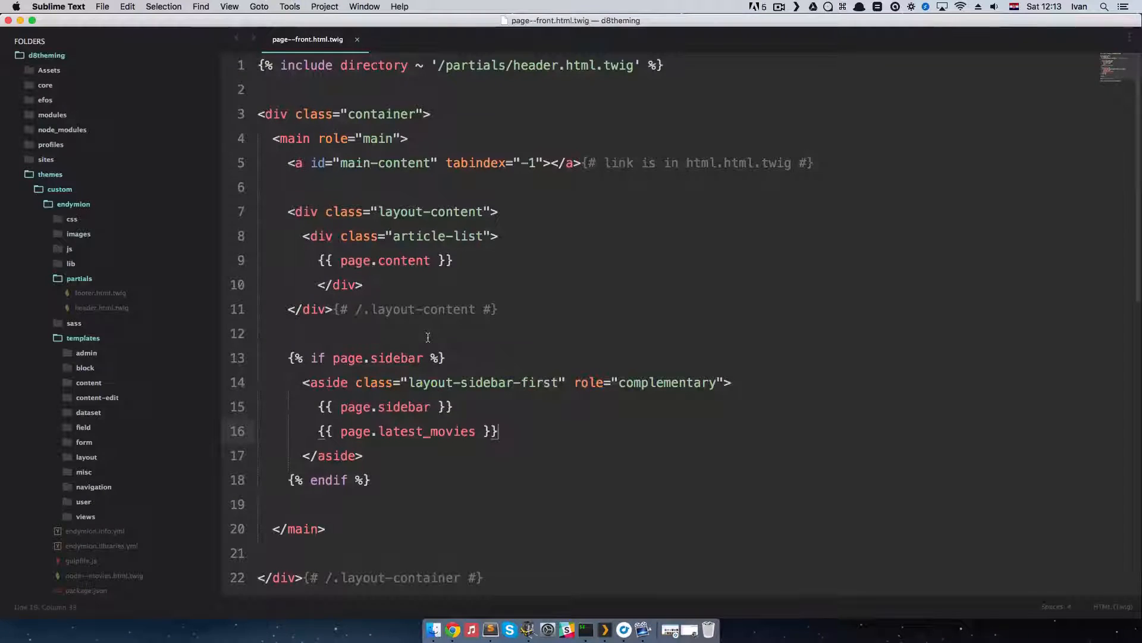
scroll(428, 337, down, 1)
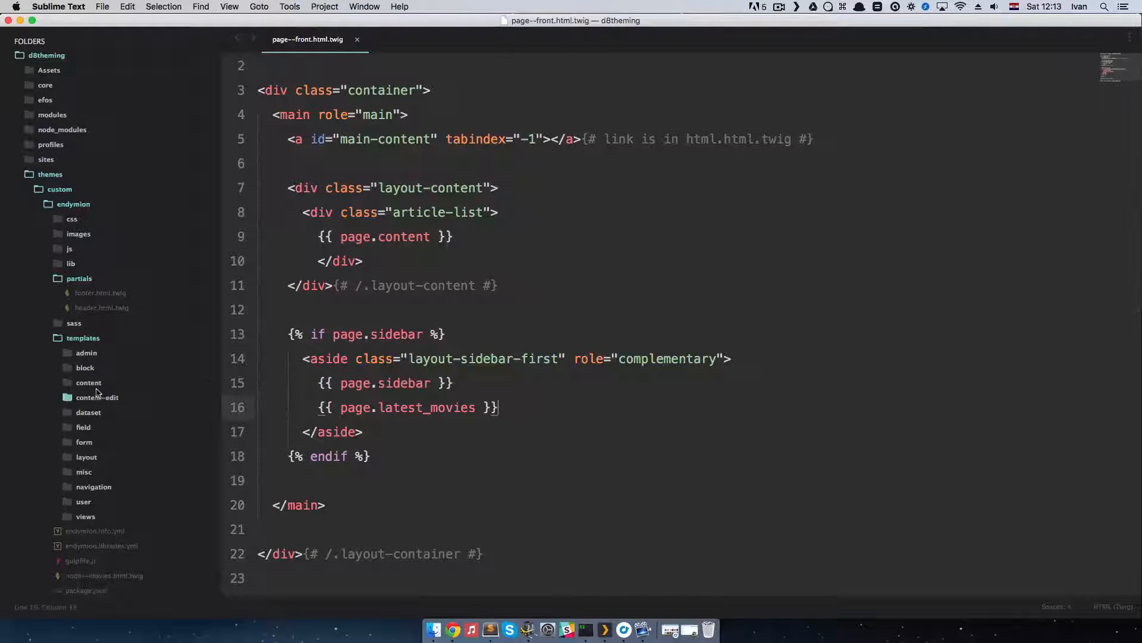
click(102, 487)
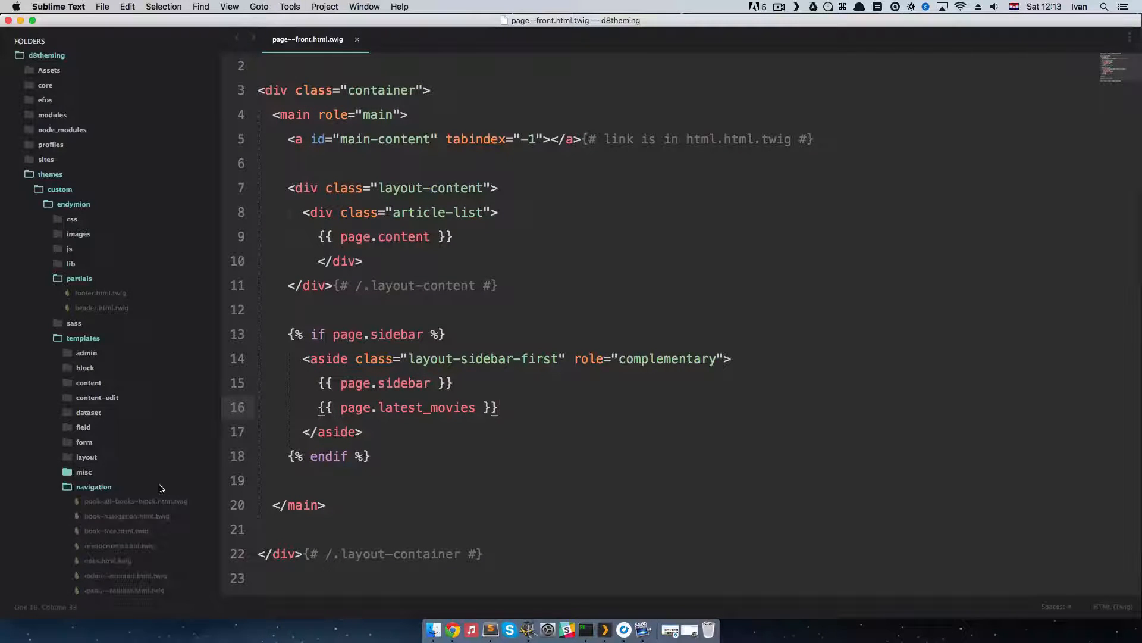
scroll(160, 492, down, 5)
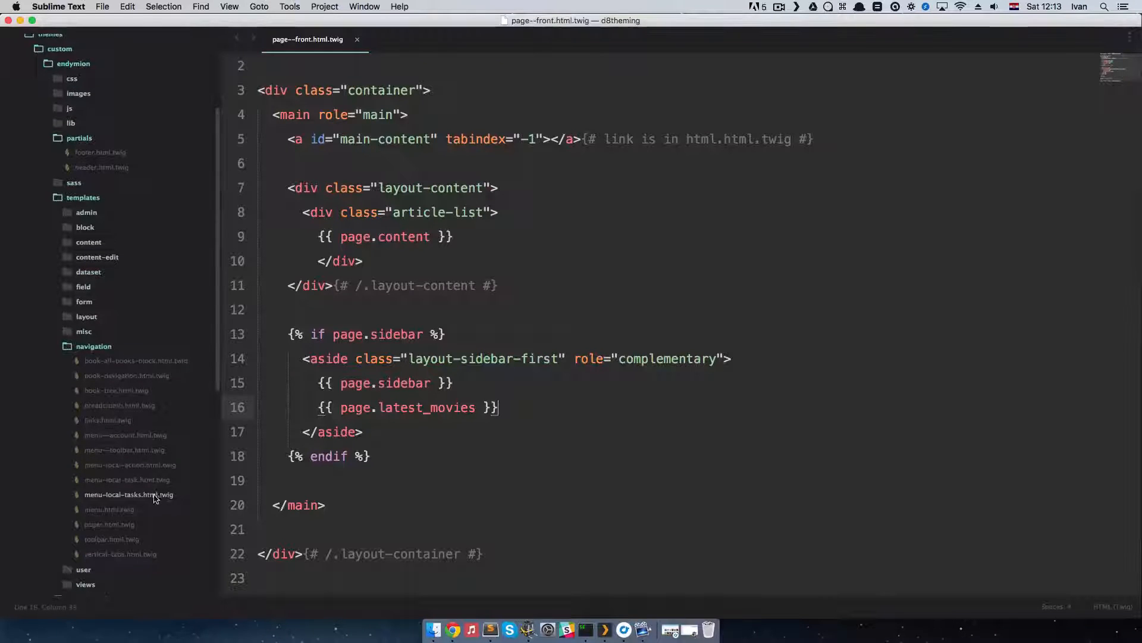
click(119, 510)
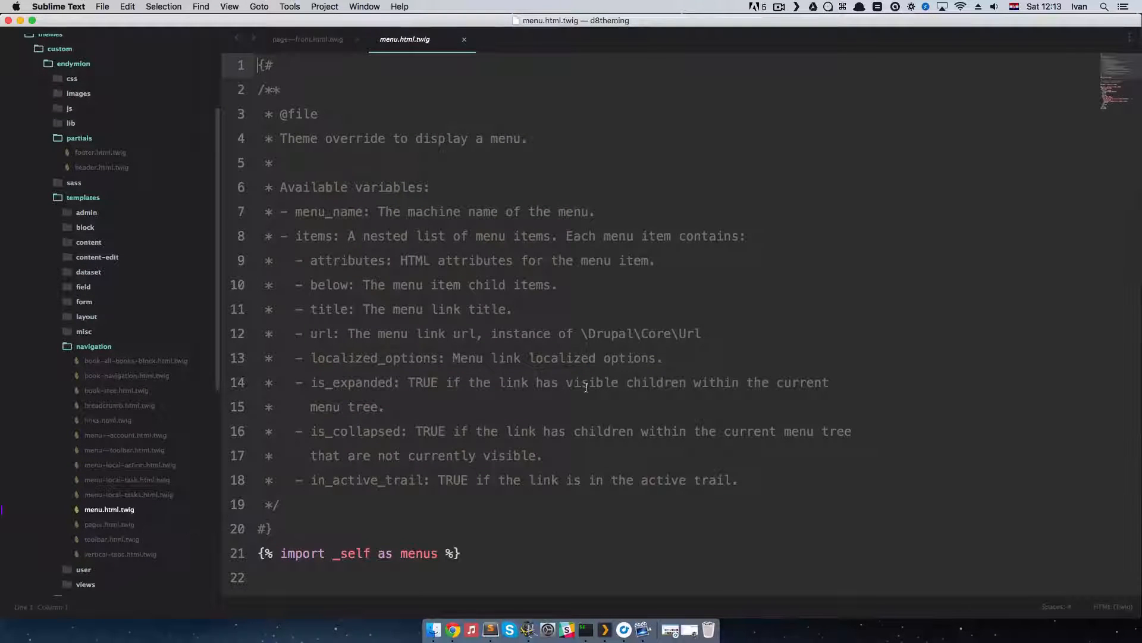
Step: Add class="sub-menu" to the plain ul in the menu_level else branch and save menu.html.twig
scroll(586, 387, down, 10)
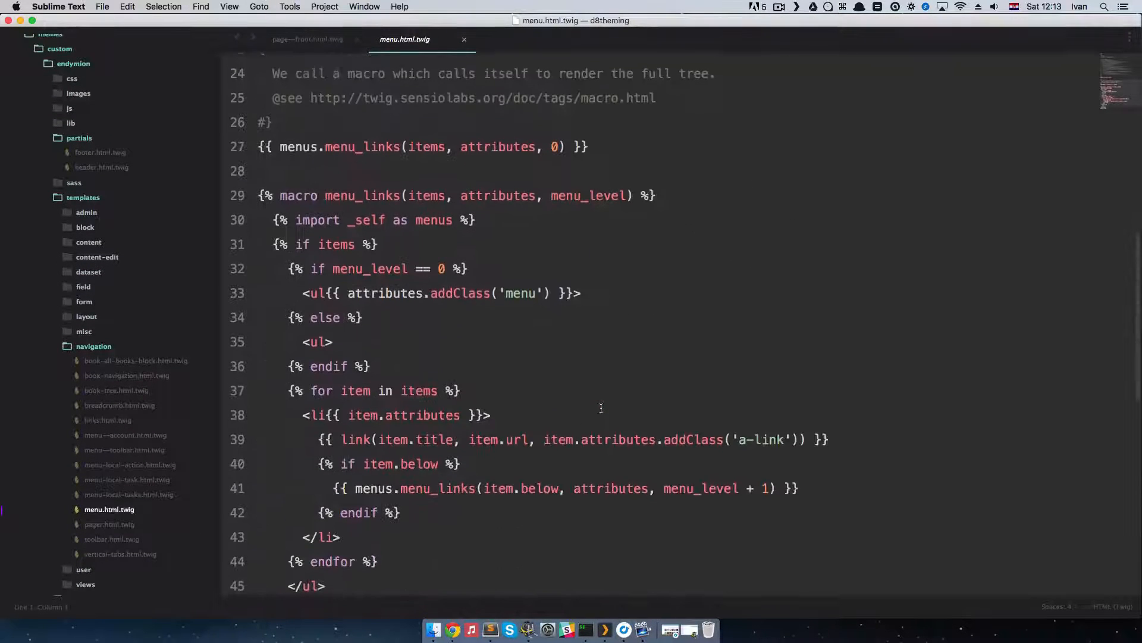
scroll(601, 408, down, 4)
scroll(329, 286, up, 2)
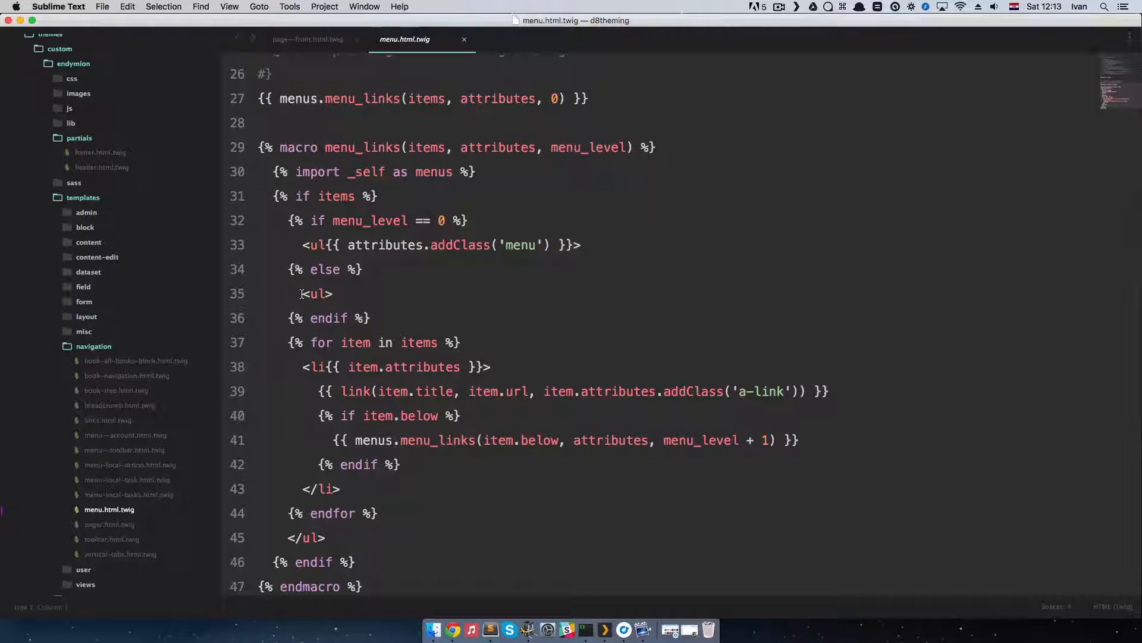
drag(302, 294, 332, 296)
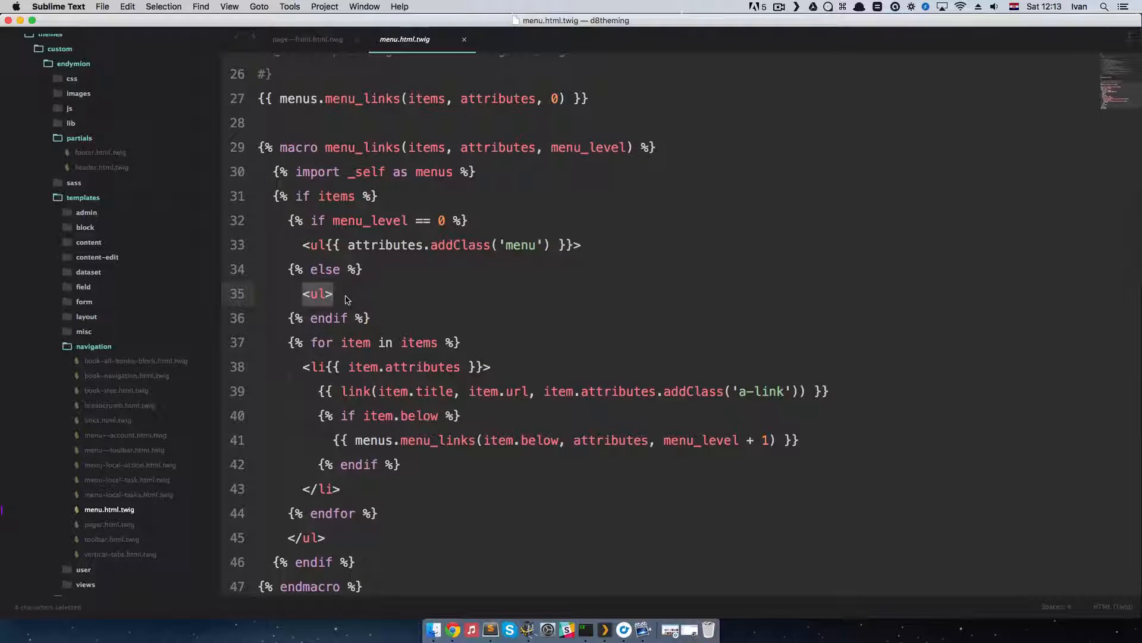
click(346, 297)
click(326, 295)
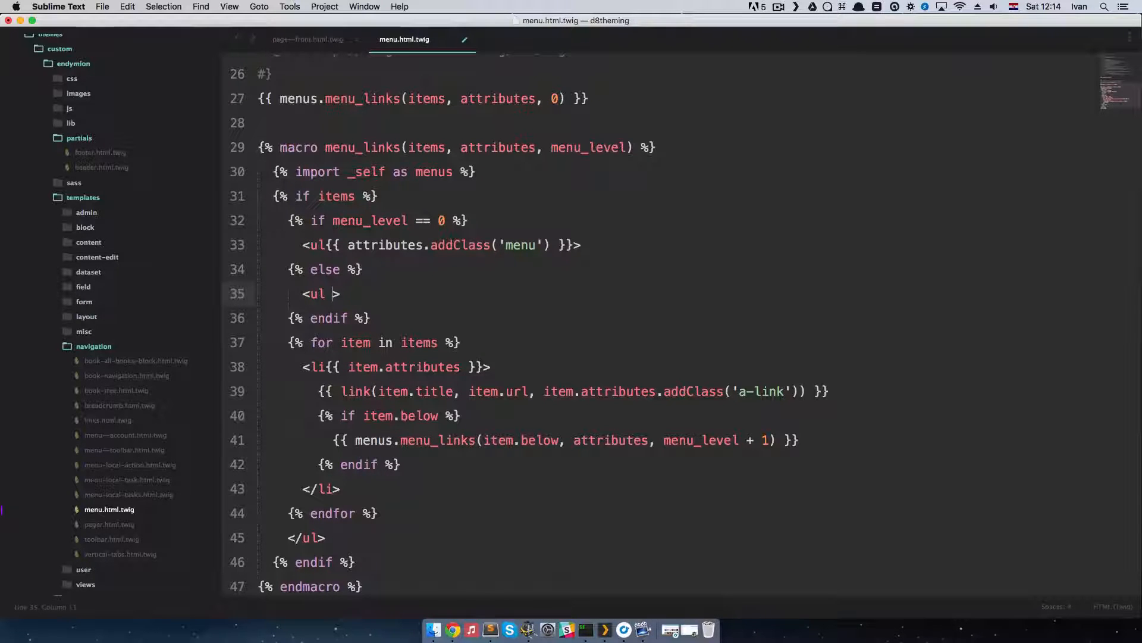
text(class=)
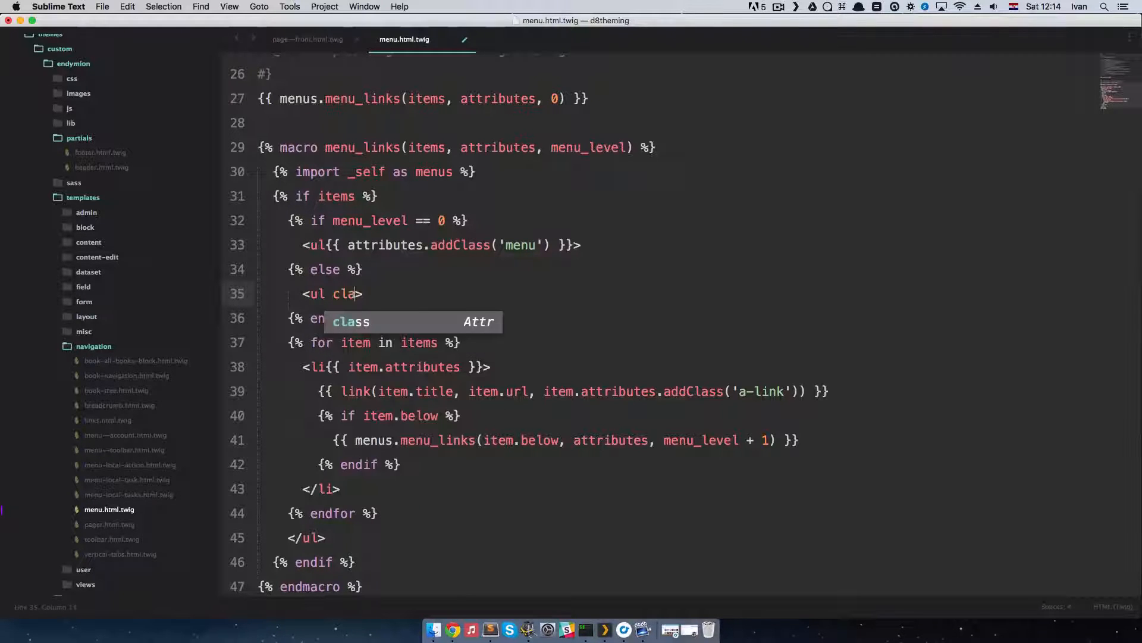
text(")
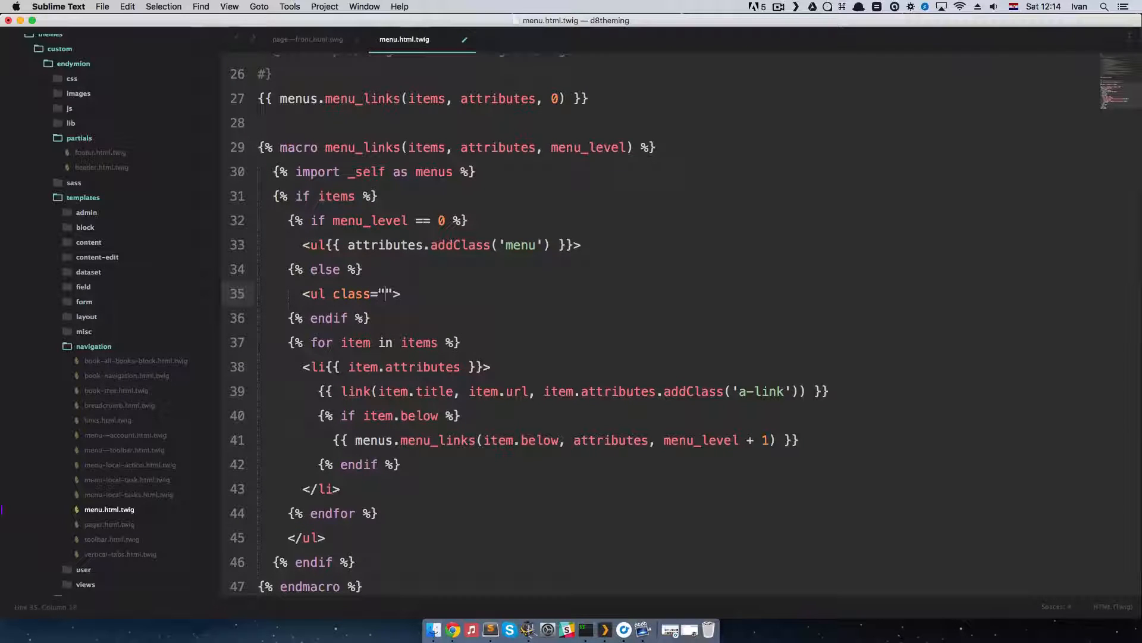
text(sub)
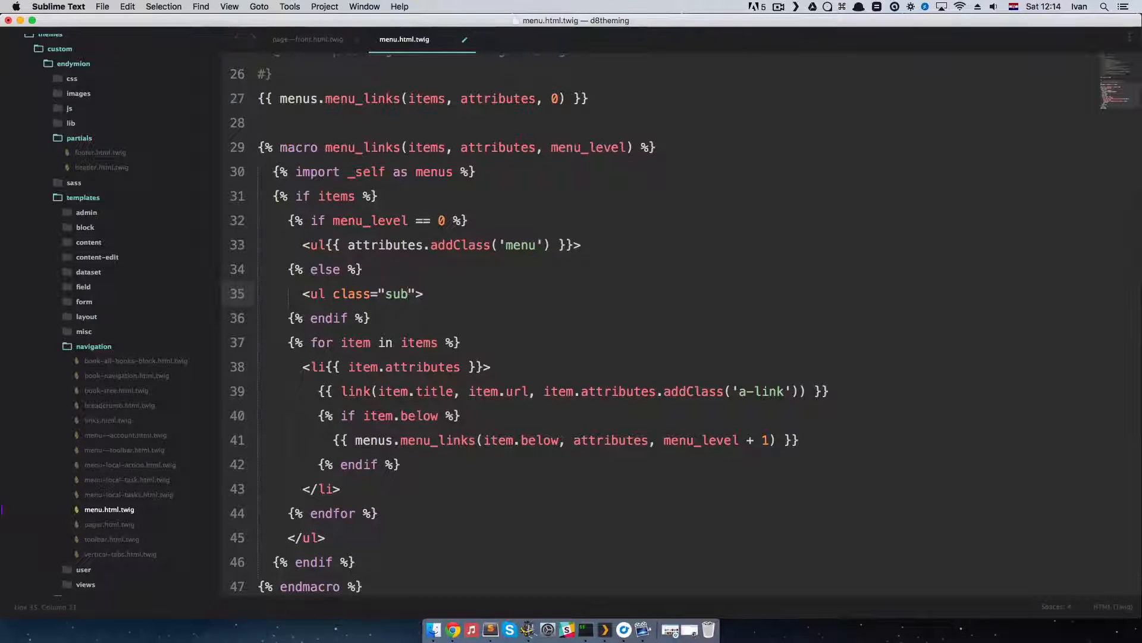
text(-menu)
key(super+s)
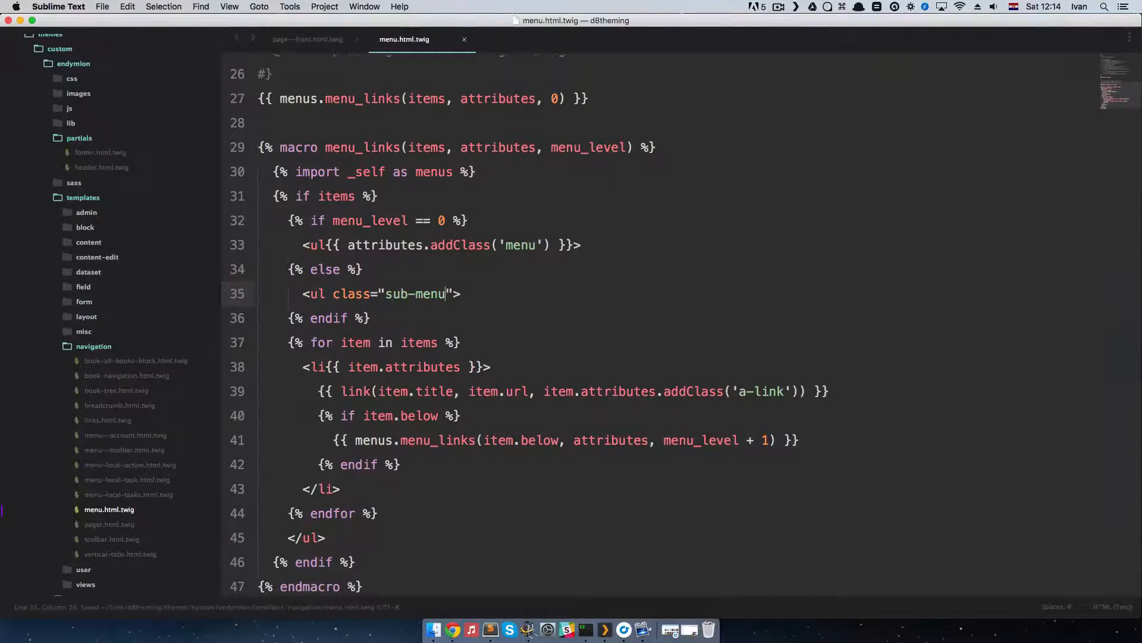
Step: Switch to Chrome, reload the home page, and inspect the SciFi link and its parent list for the sub-menu class
key(super+Tab)
key(super+r)
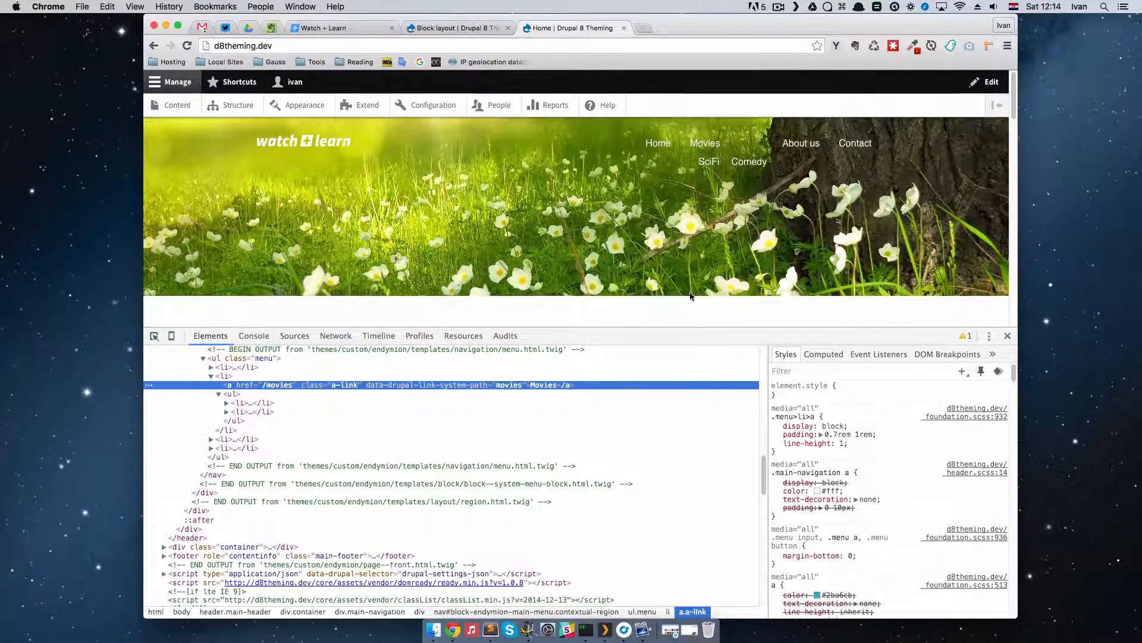
key(super+r)
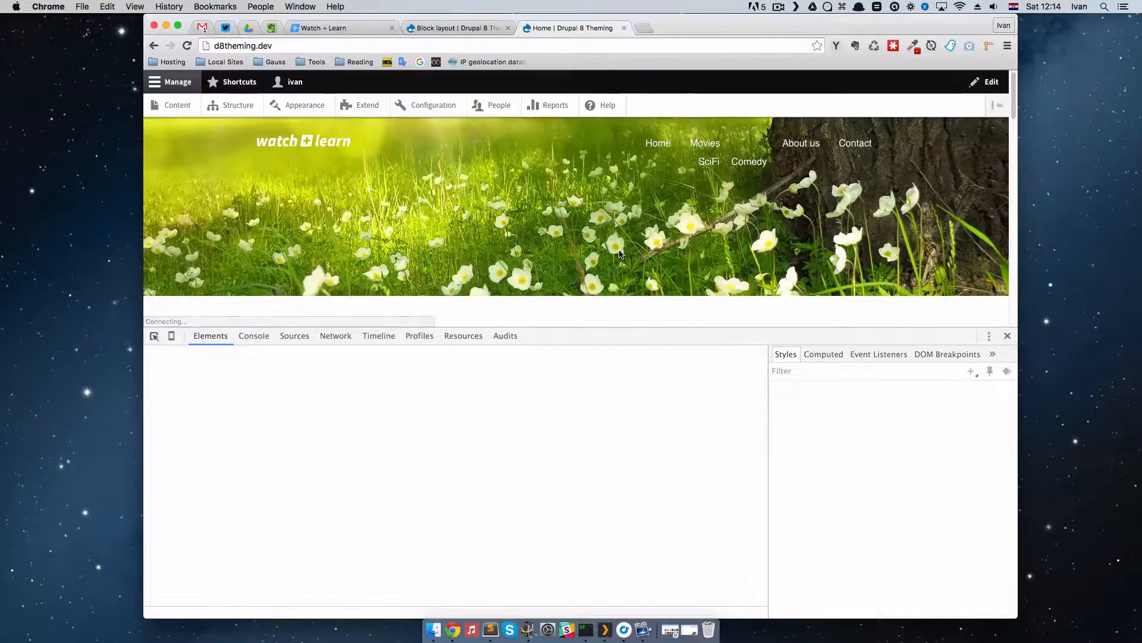
key(super+shift+c)
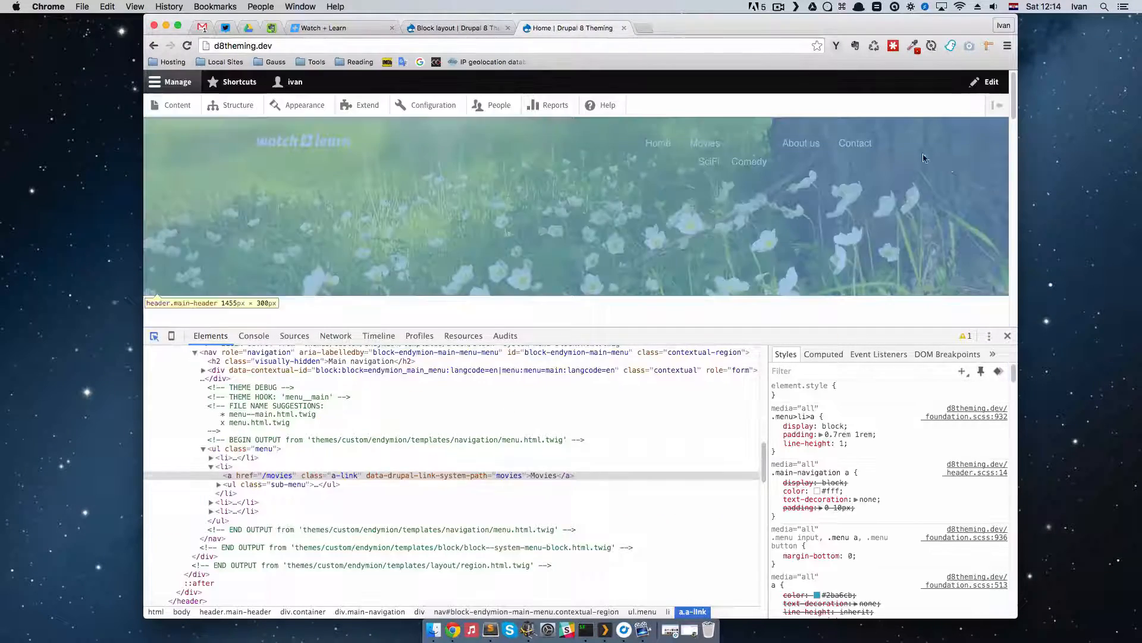
click(709, 163)
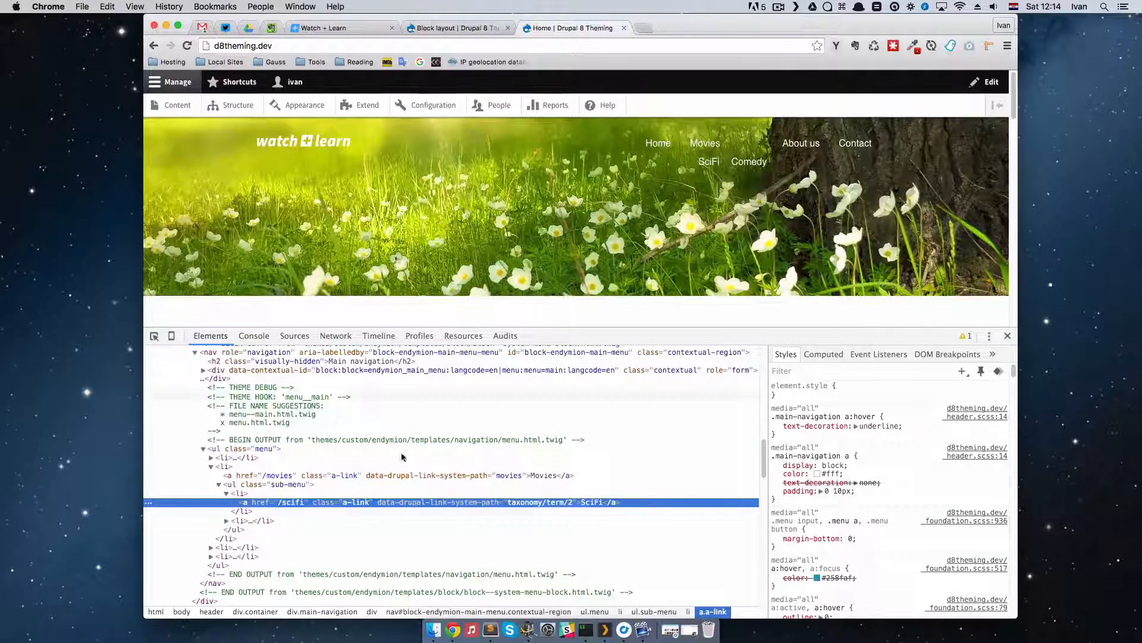
click(241, 485)
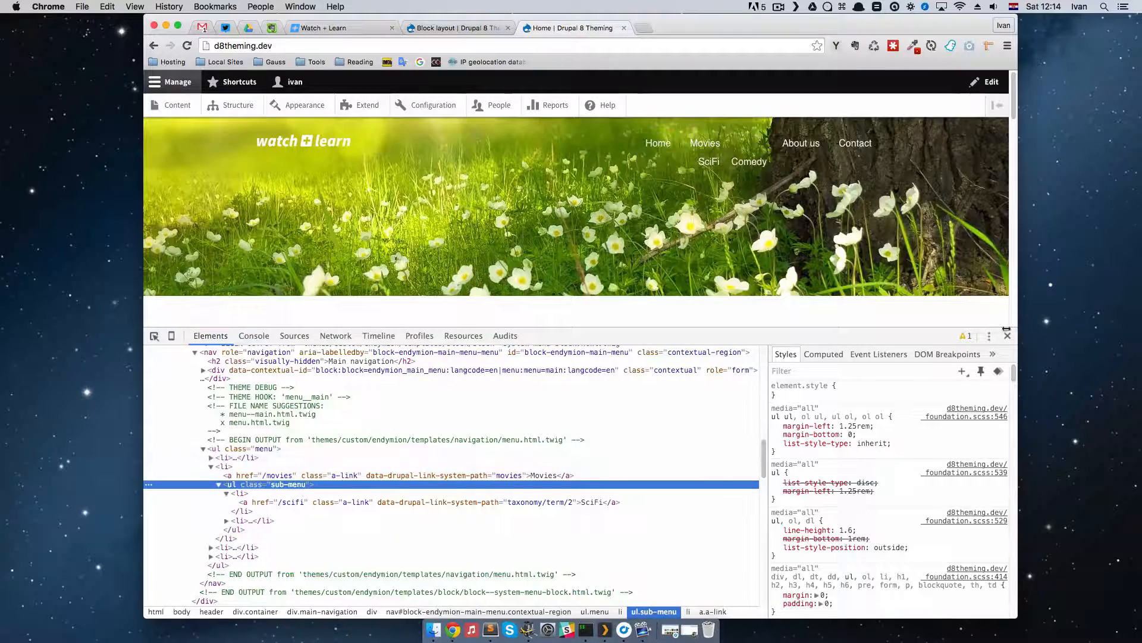
Step: Return to Sublime Text and open _header.scss at the .main-navigation rules
key(super+Tab)
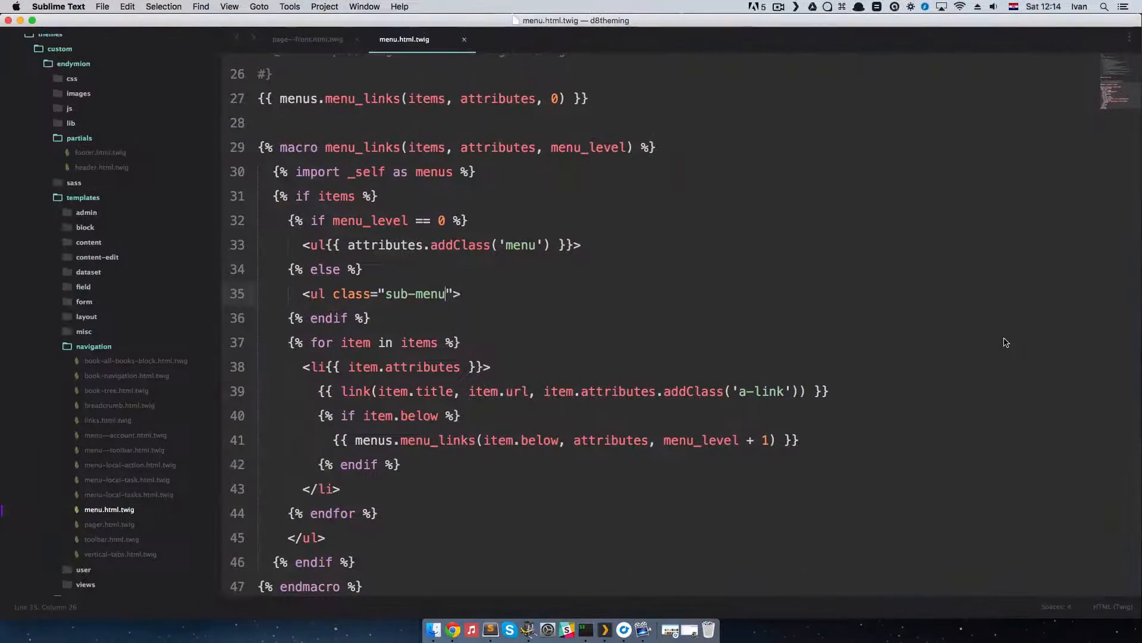
key(super+p)
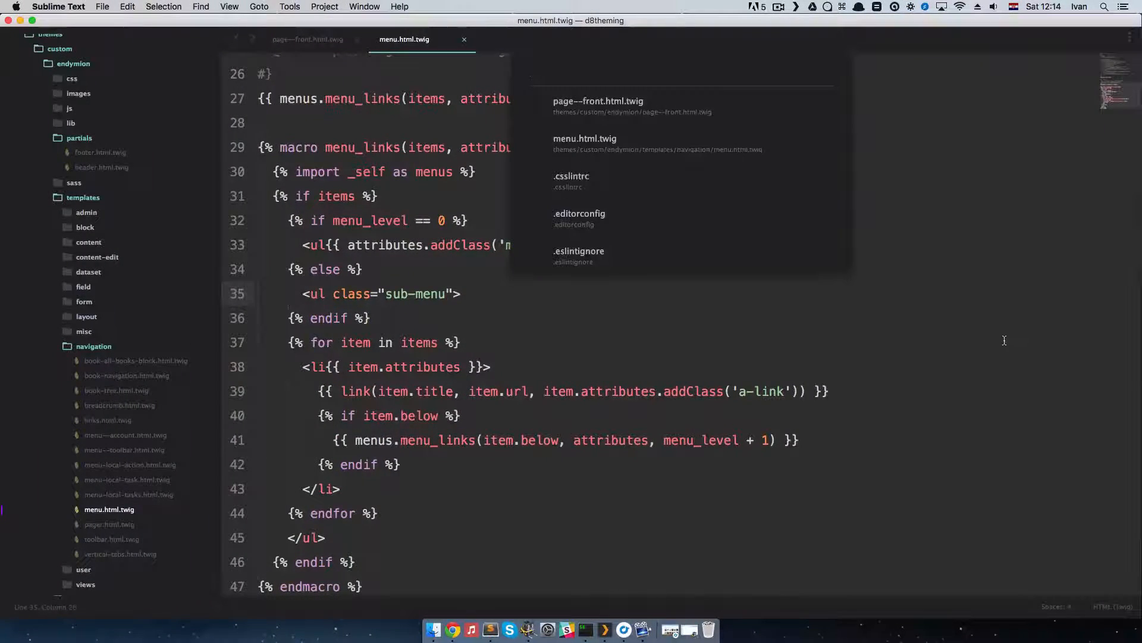
text(_hed)
key(Return)
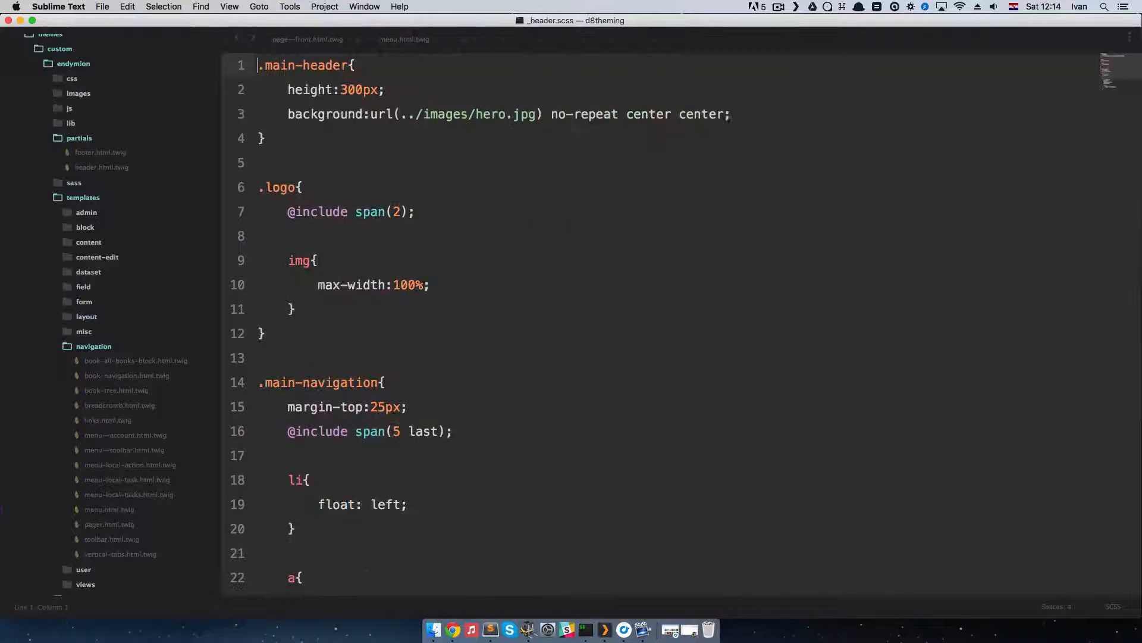
scroll(642, 428, down, 5)
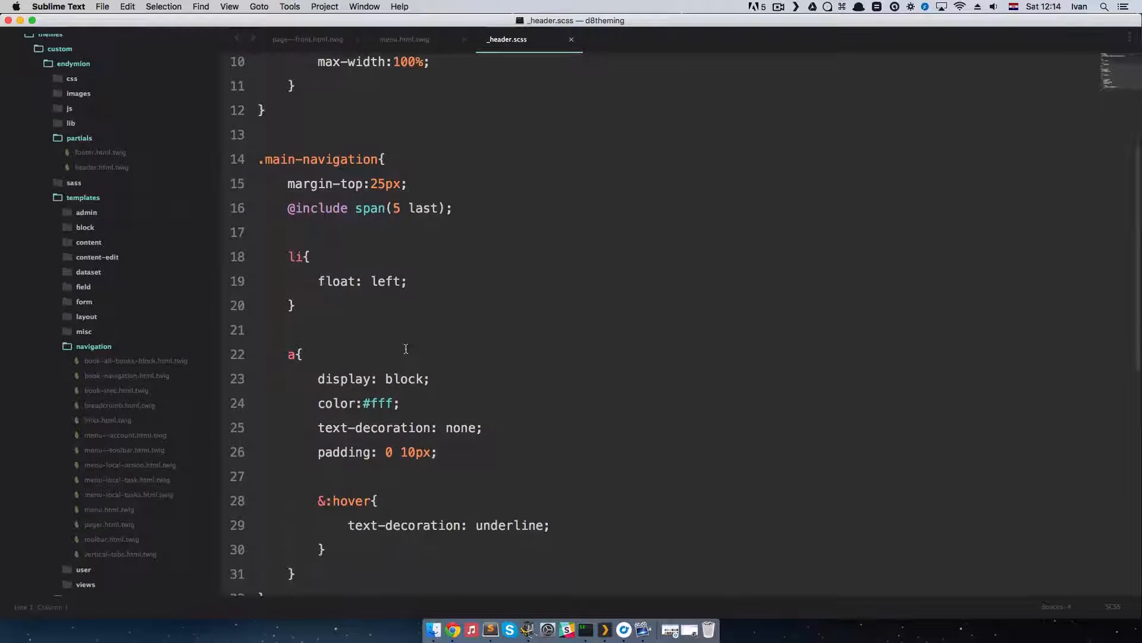
Step: Add position: relative to the li rule inside .main-navigation in _header.scss
drag(257, 163, 395, 540)
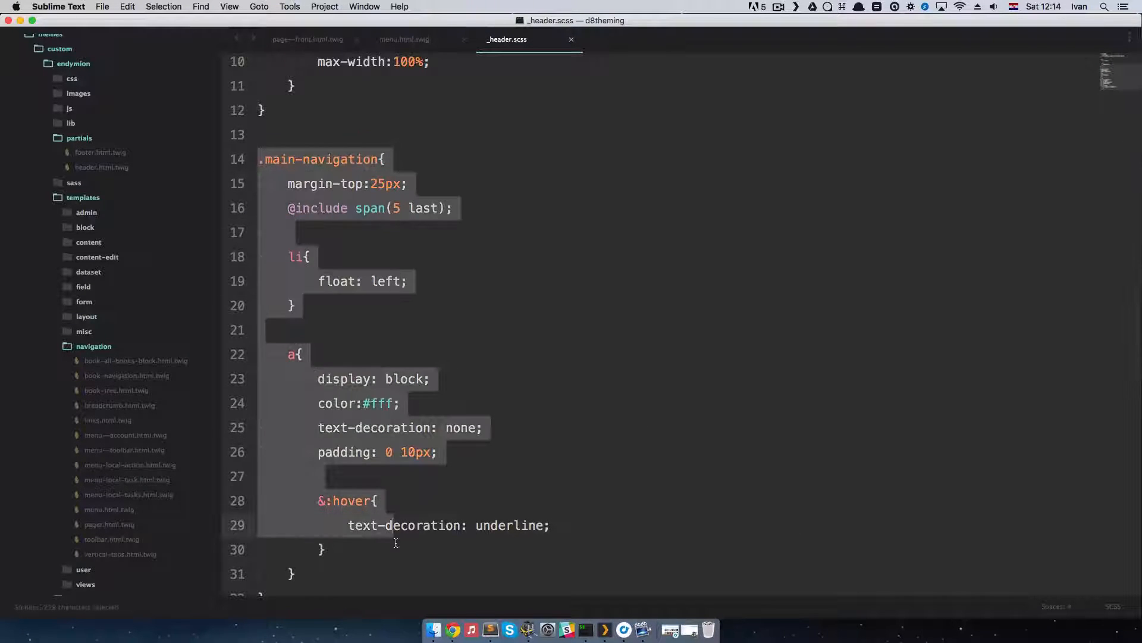
click(462, 338)
click(408, 282)
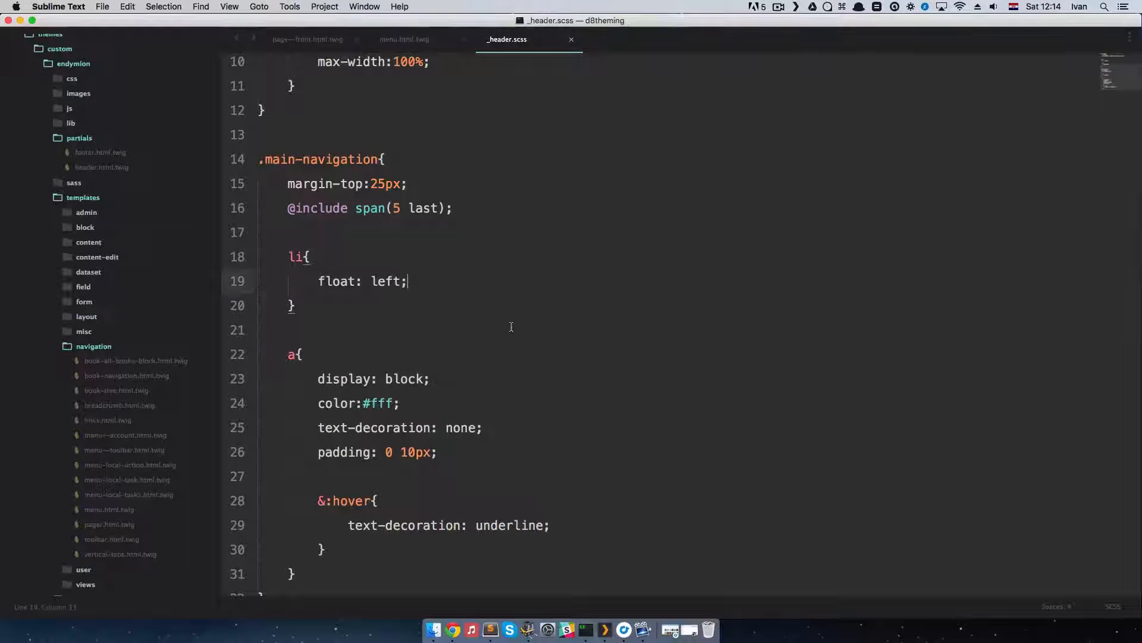
key(Return)
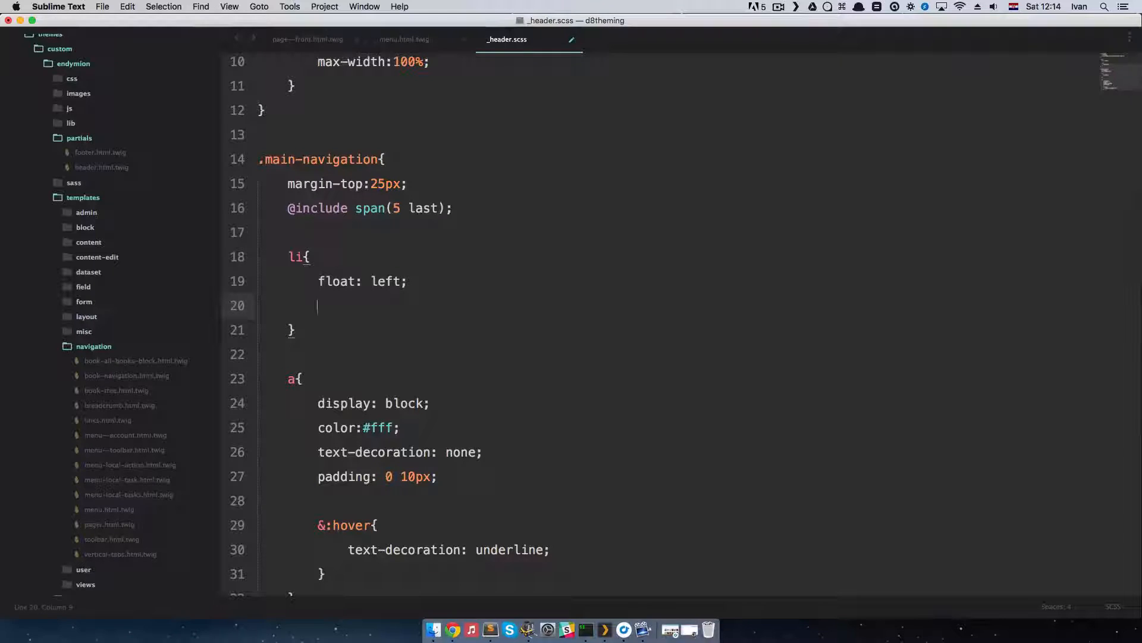
text(posiition: relative;)
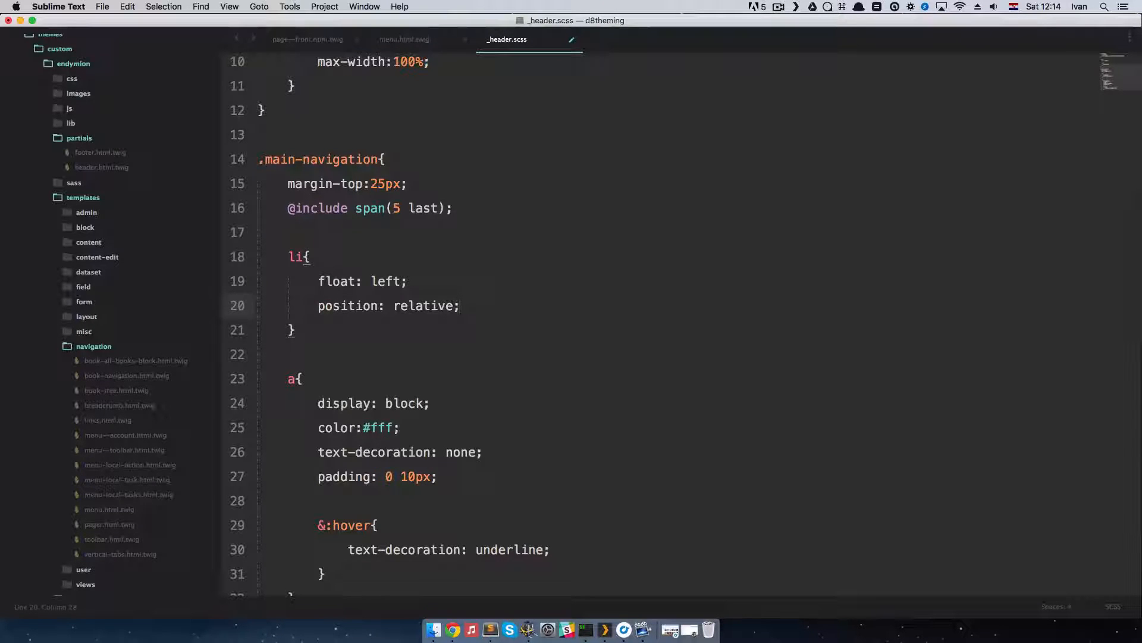
Step: Add a nested ul rule with position: absolute below the li rule, save _header.scss, and check the submenu in Chrome
key(Down)
key(Return)
key(Return)
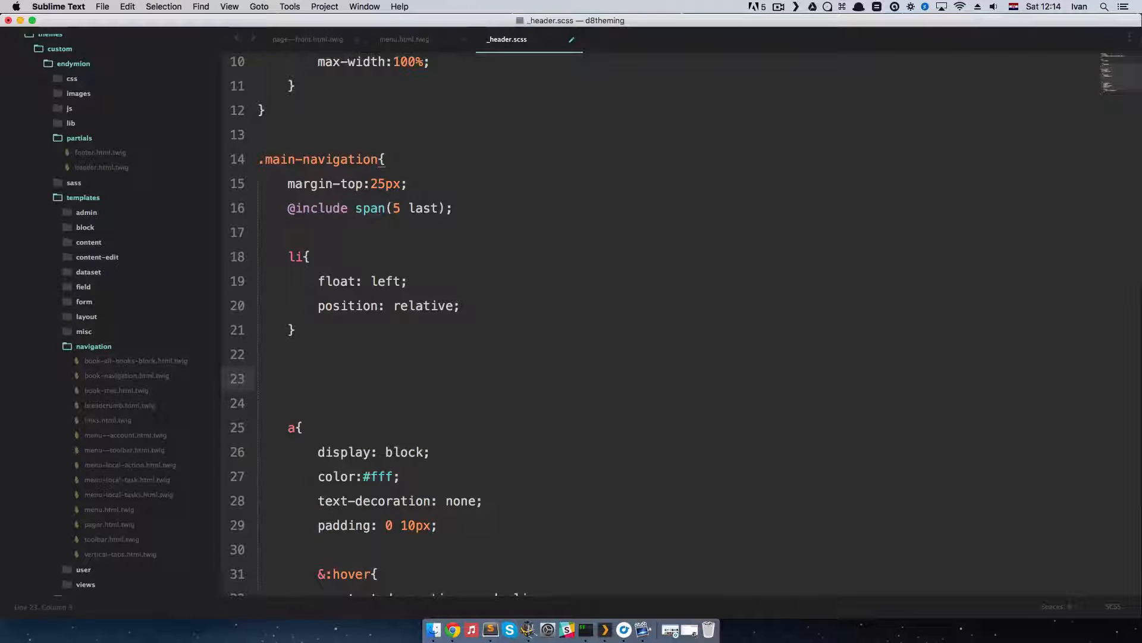
text(ul{)
key(Return)
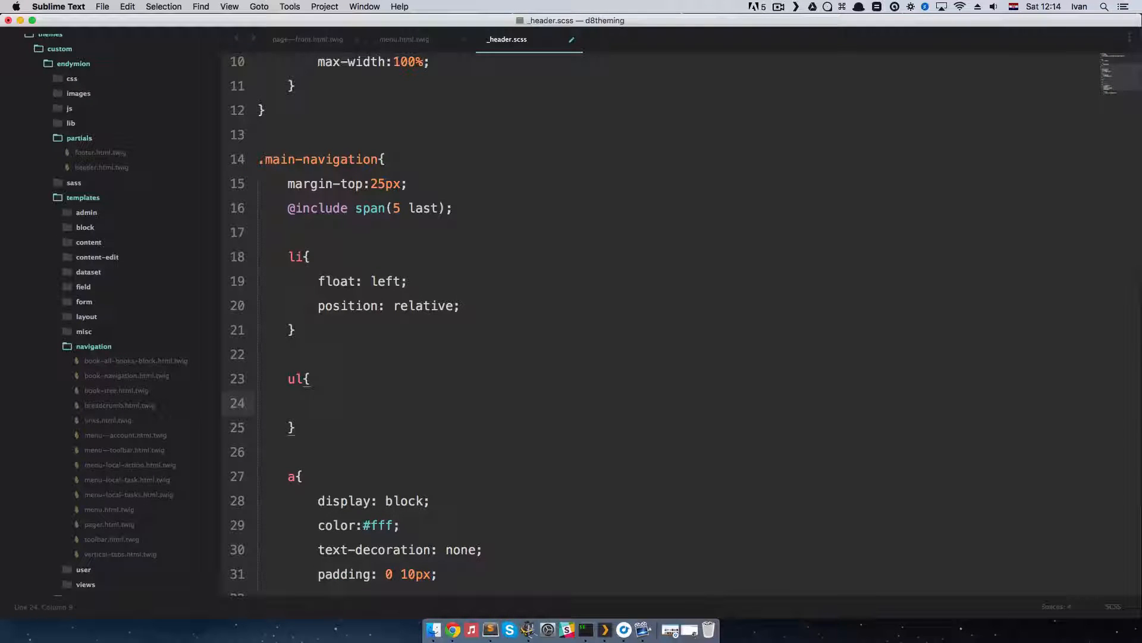
text(position: absolute;)
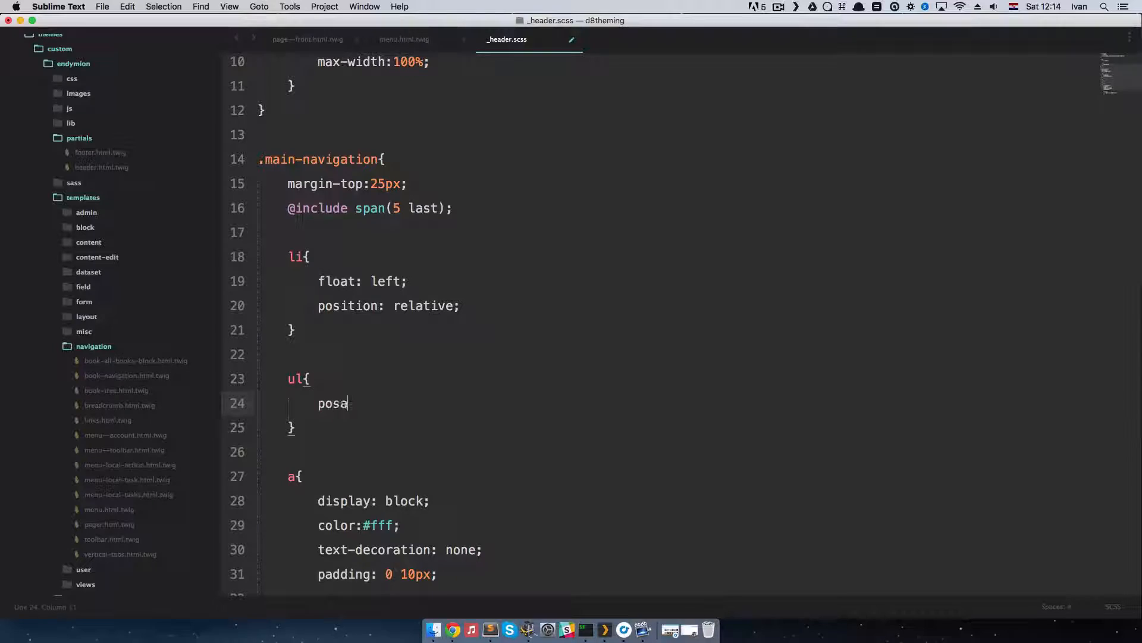
key(super+s)
key(super+Tab)
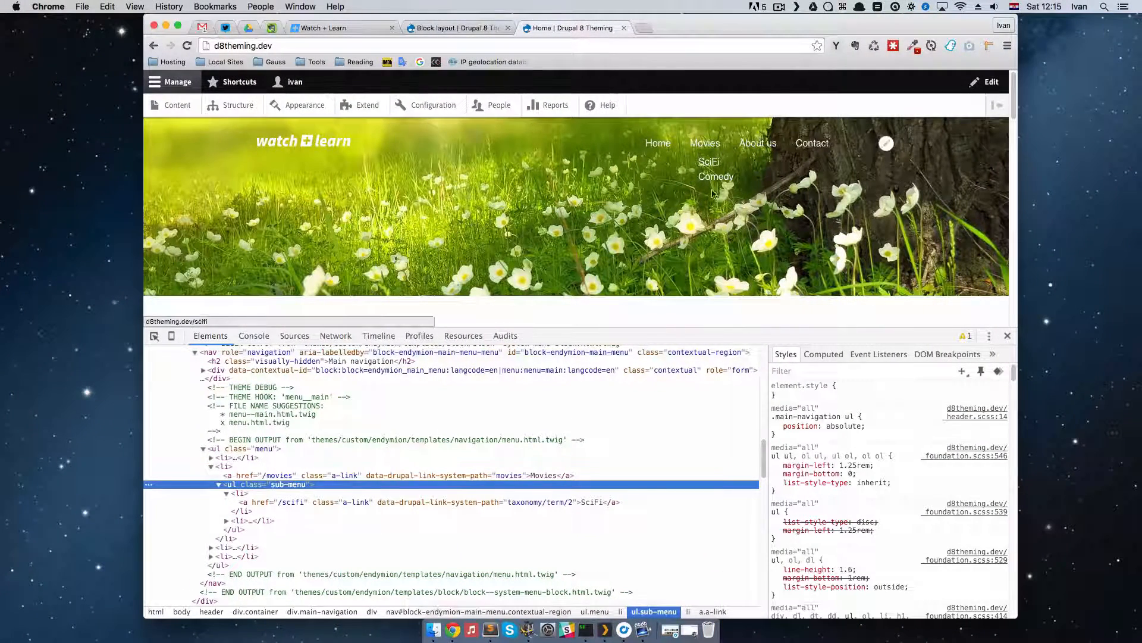
Step: Return to Sublime Text and start a width declaration below position: absolute in the ul rule
key(super+Tab)
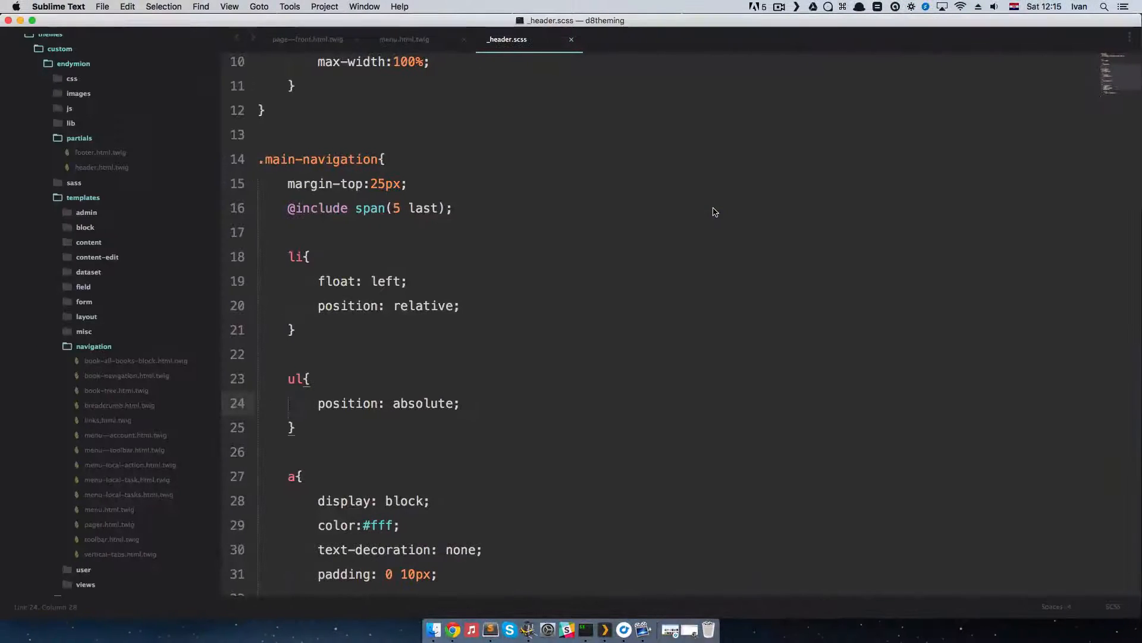
key(Return)
text(width:200px;)
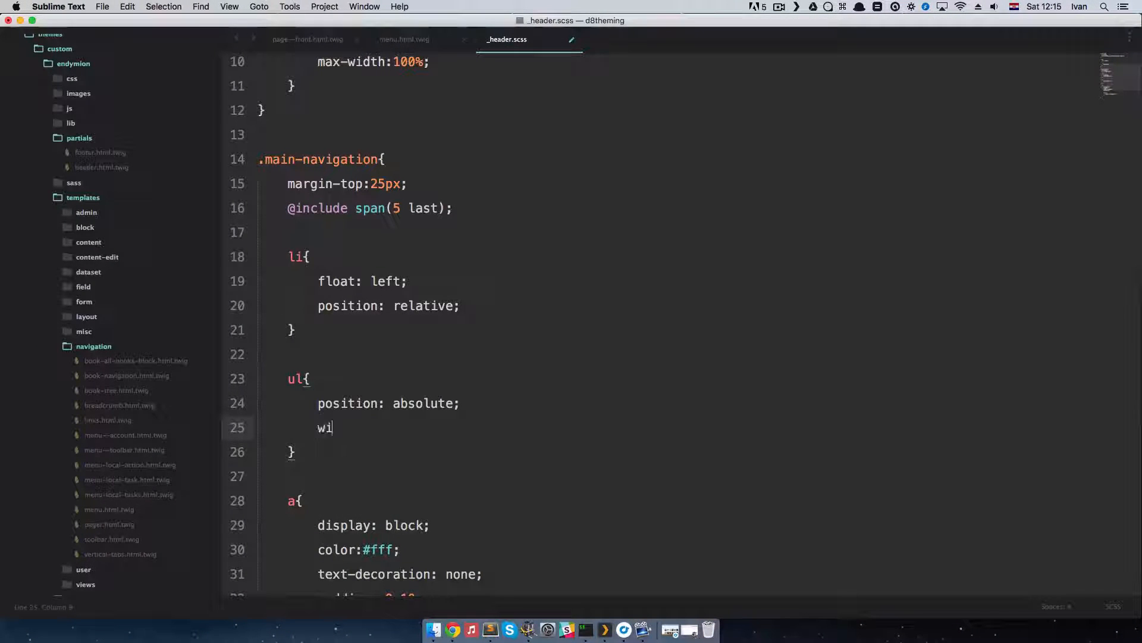
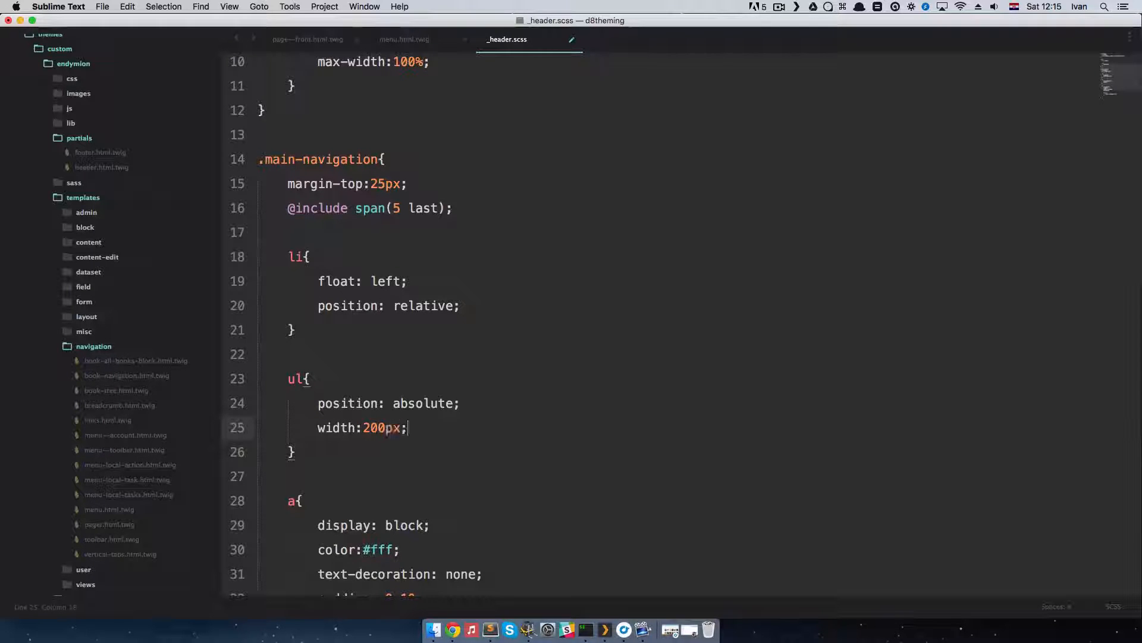
Step: Add background: #FFF below width:200px in the ul rule, save _header.scss, and check the submenu in Chrome
key(Return)
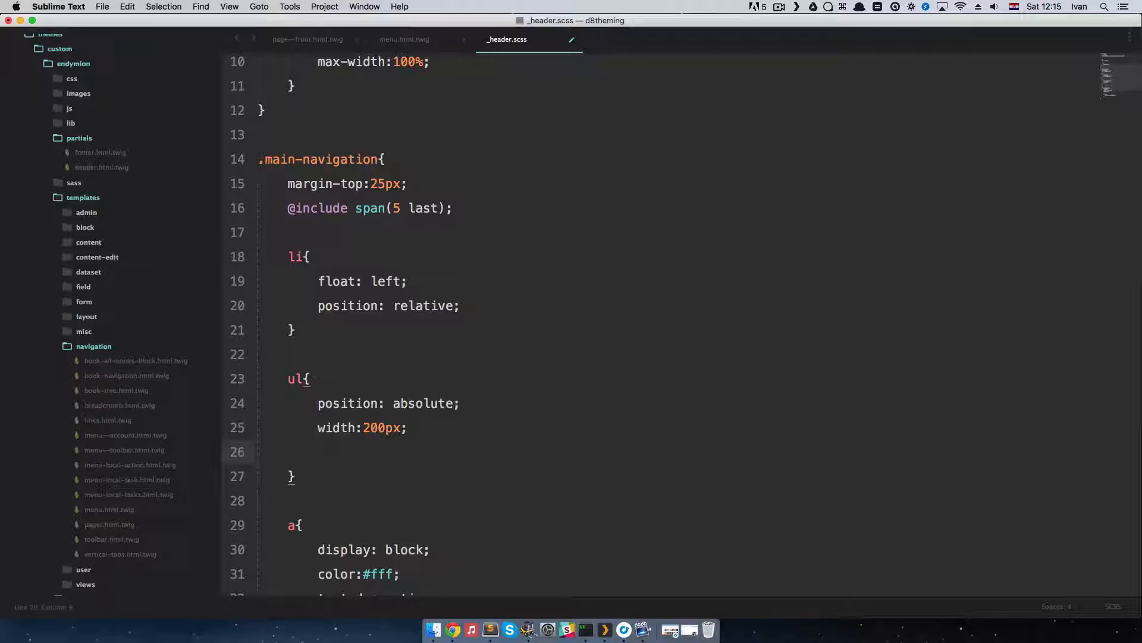
text(bg)
key(Tab)
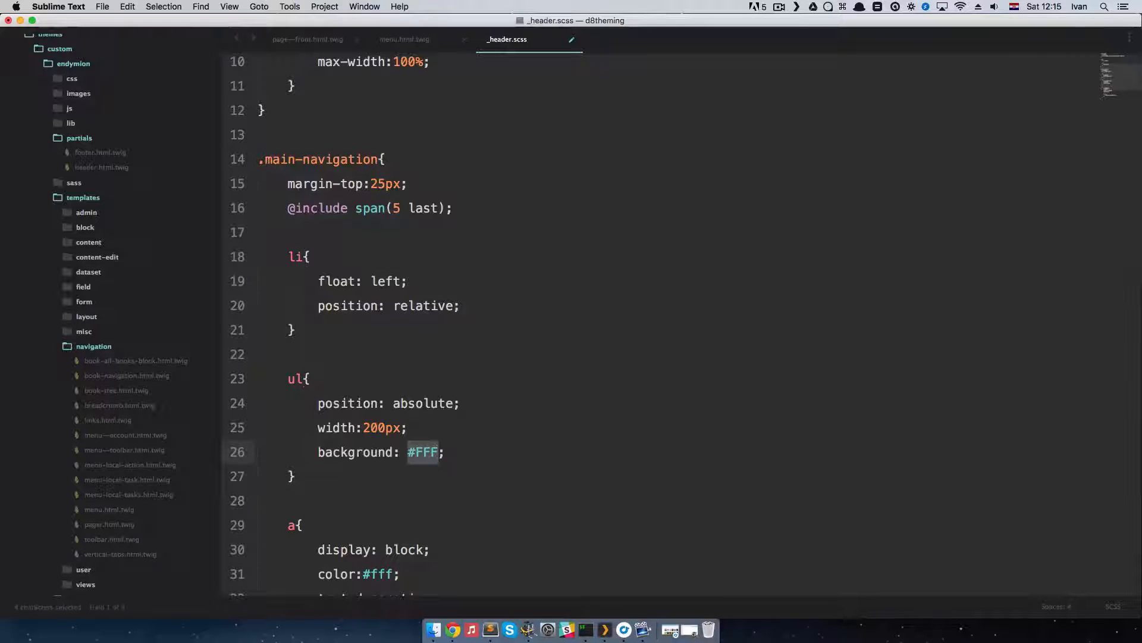
key(super+s)
key(super+Tab)
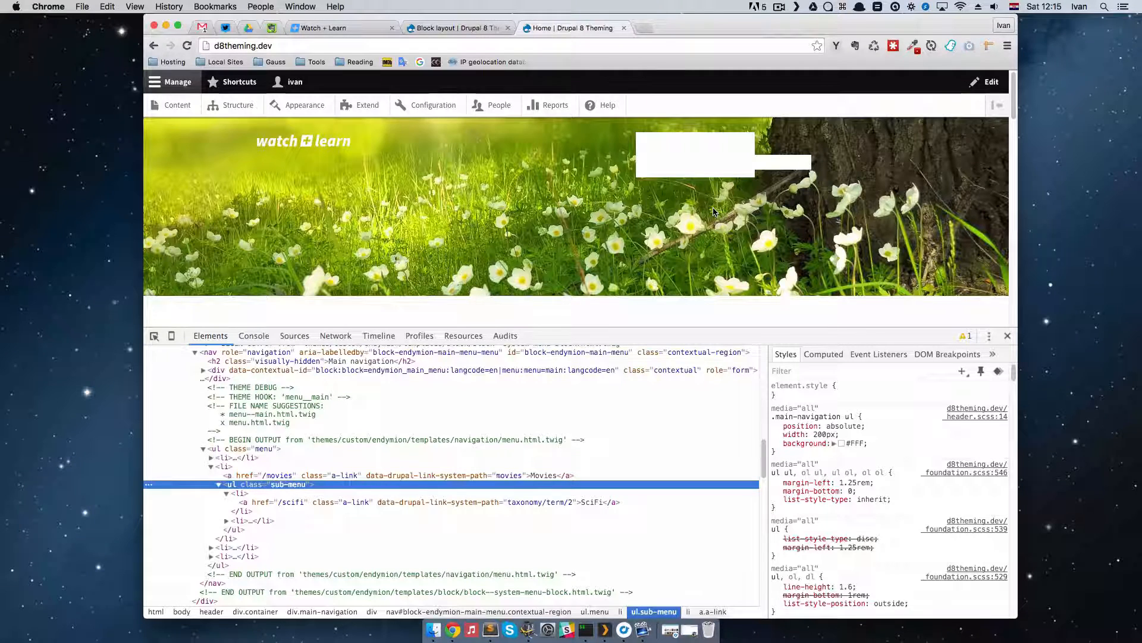
Step: Return to Sublime Text, change the ul selector inside .main-navigation to ul ul, and check the menu in Chrome
key(super+Tab)
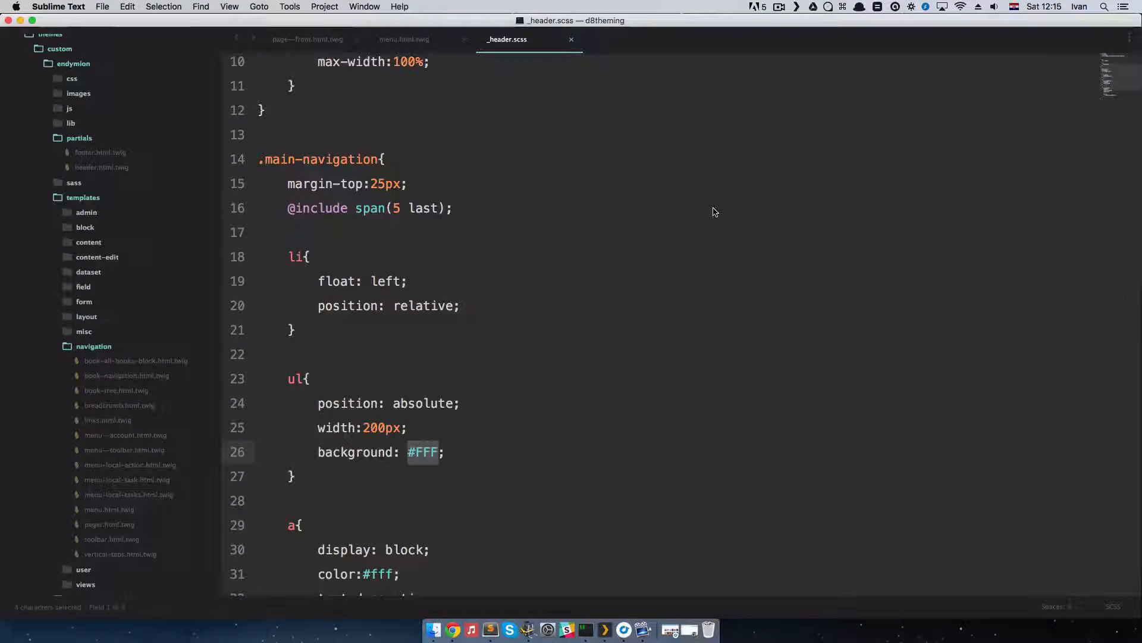
key(Up)
key(Up)
key(Up)
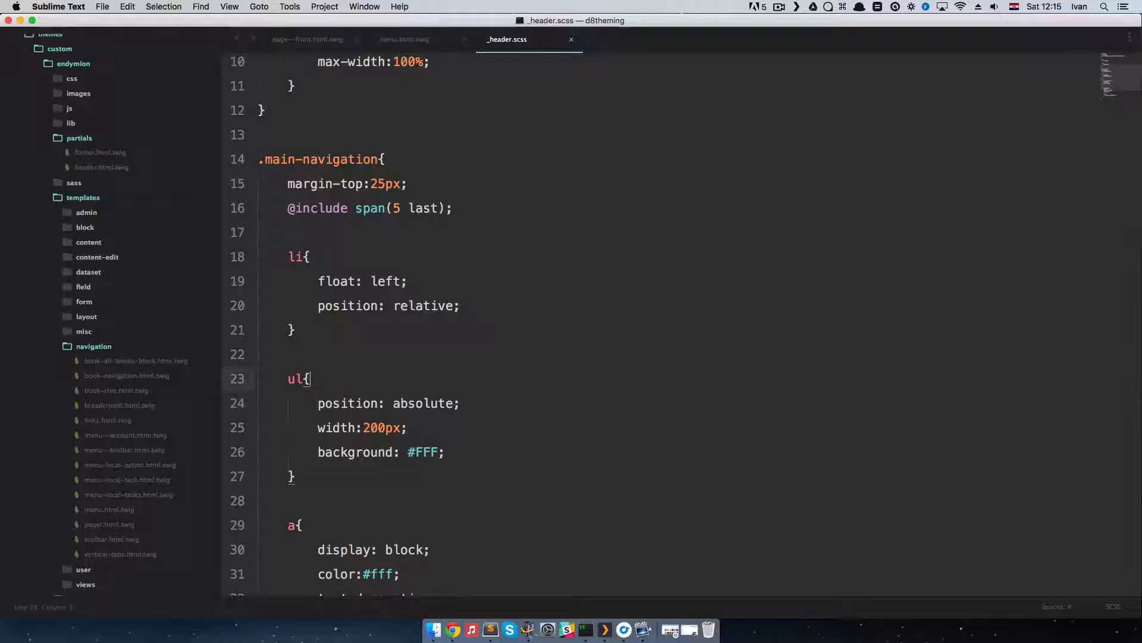
key(Left)
key(Left)
text(ul)
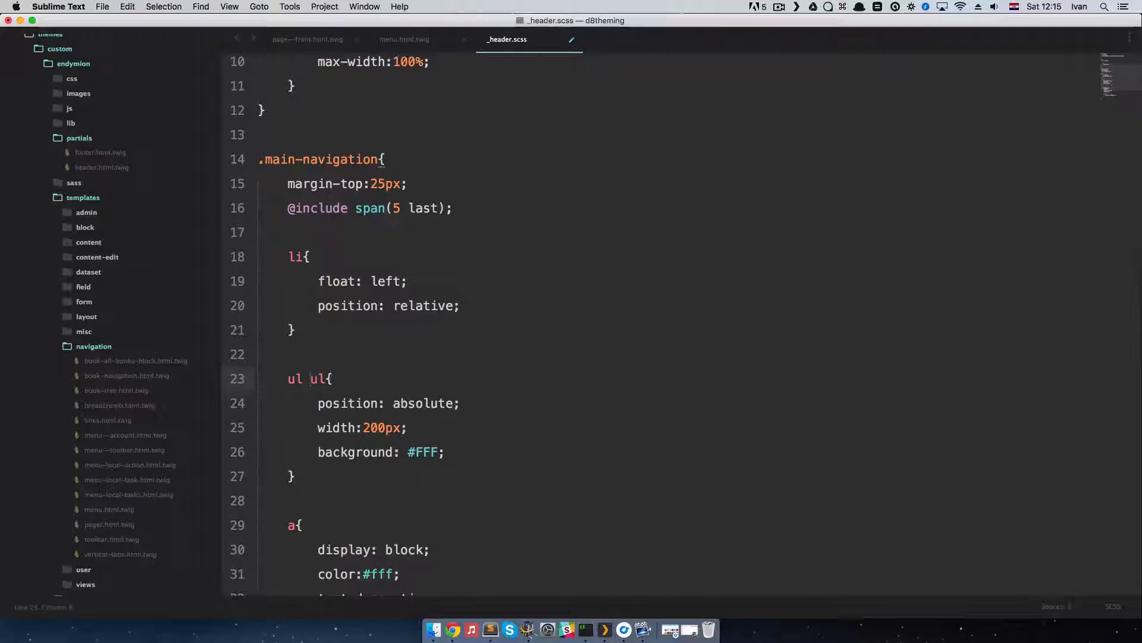
key(ctrl+Right)
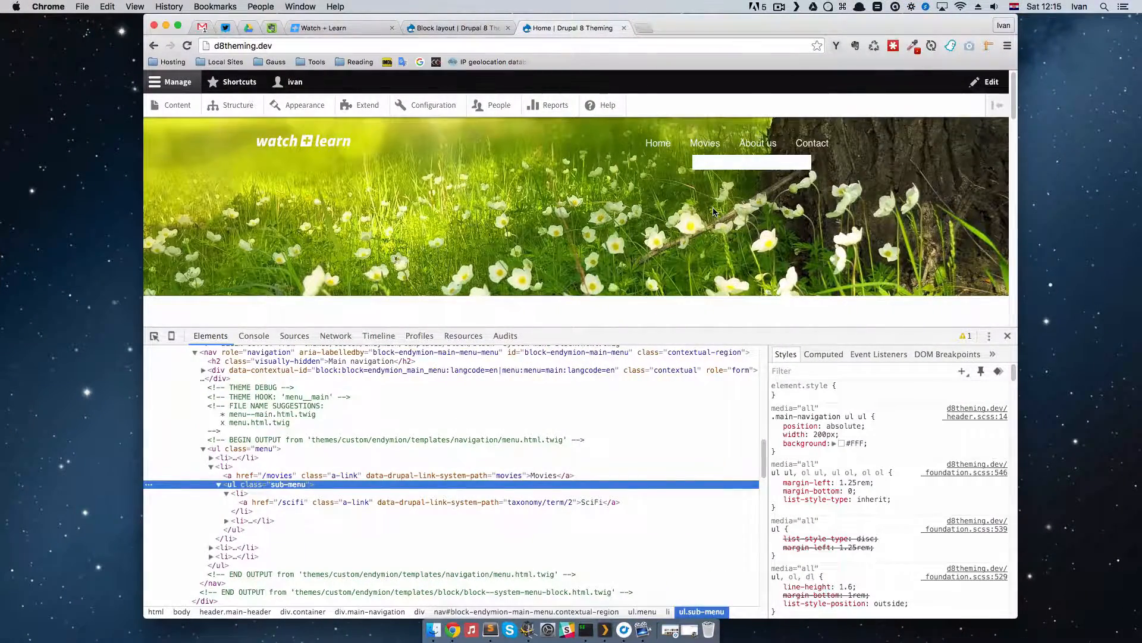
Step: Return to Sublime Text, nest an li rule with float:none inside the ul ul rule, and check the submenu in Chrome
key(ctrl+Left)
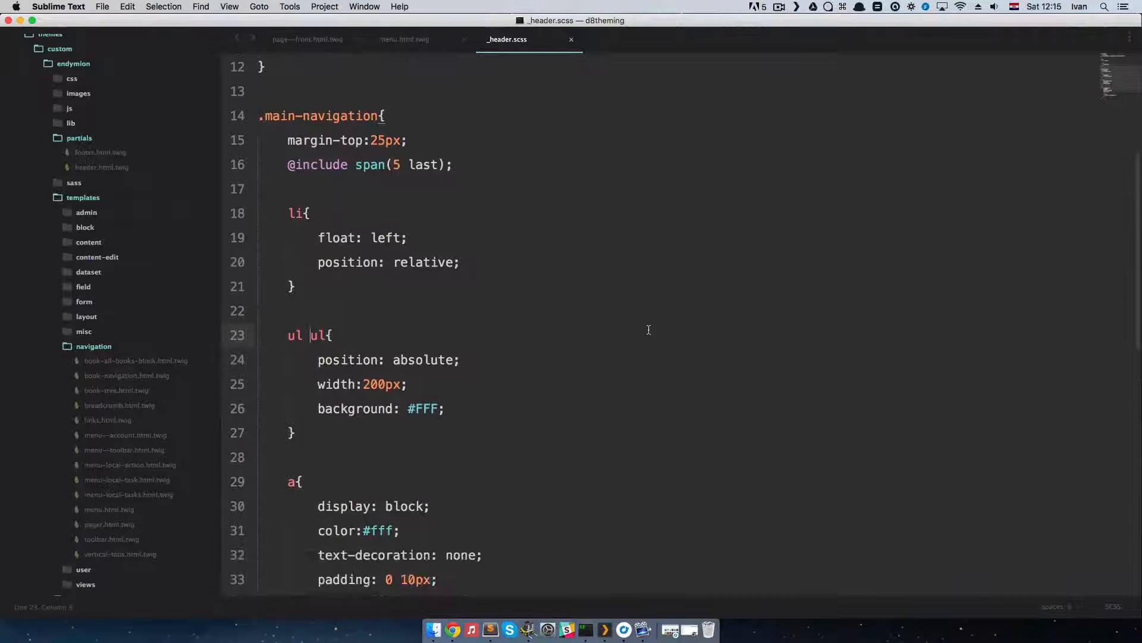
scroll(648, 329, down, 2)
click(478, 312)
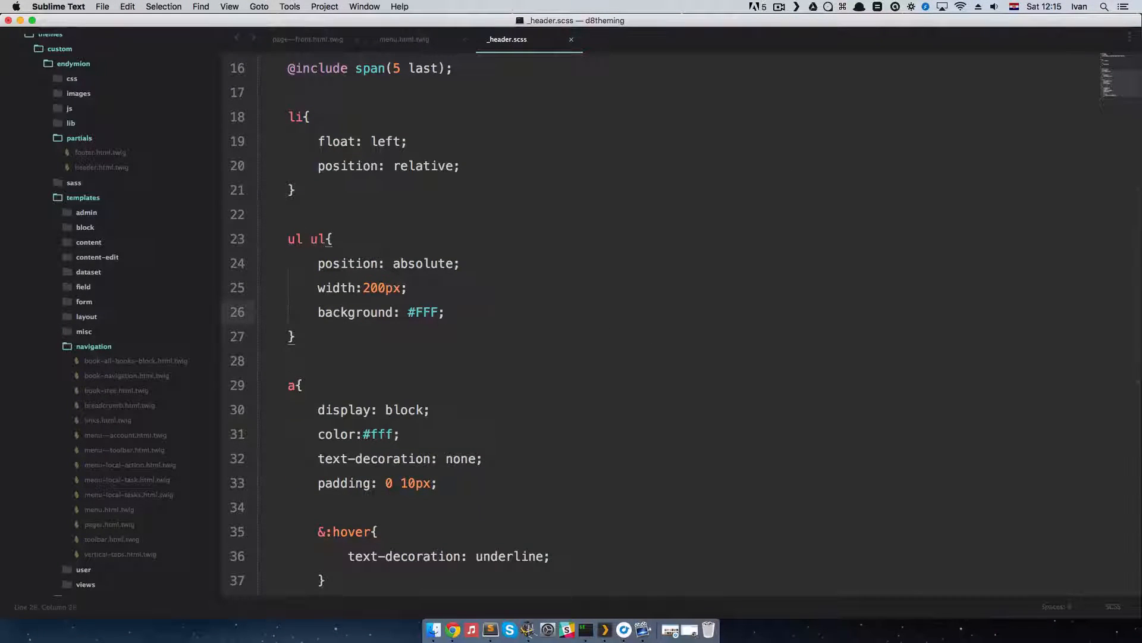
key(Return)
key(Return)
text(li)
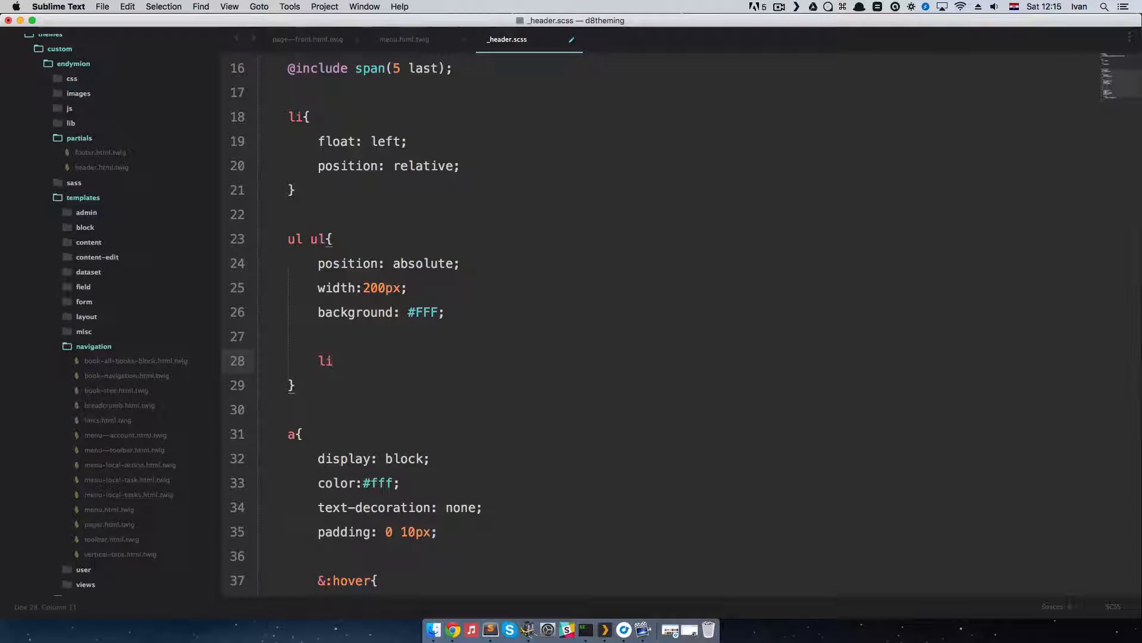
text({)
key(Return)
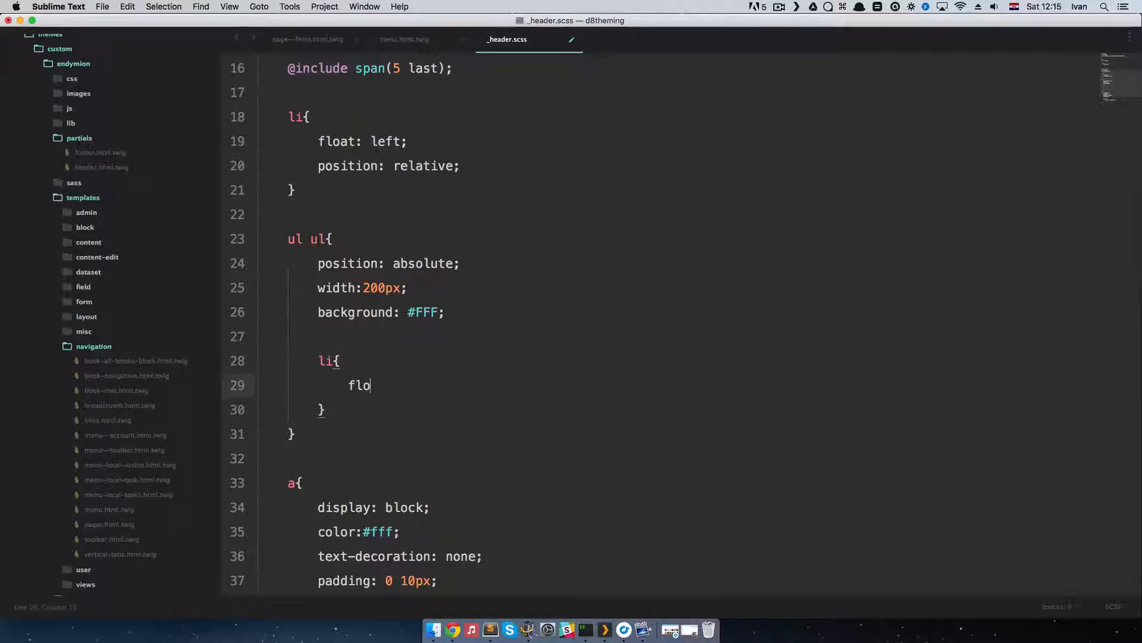
text(float:none;)
key(super+Tab)
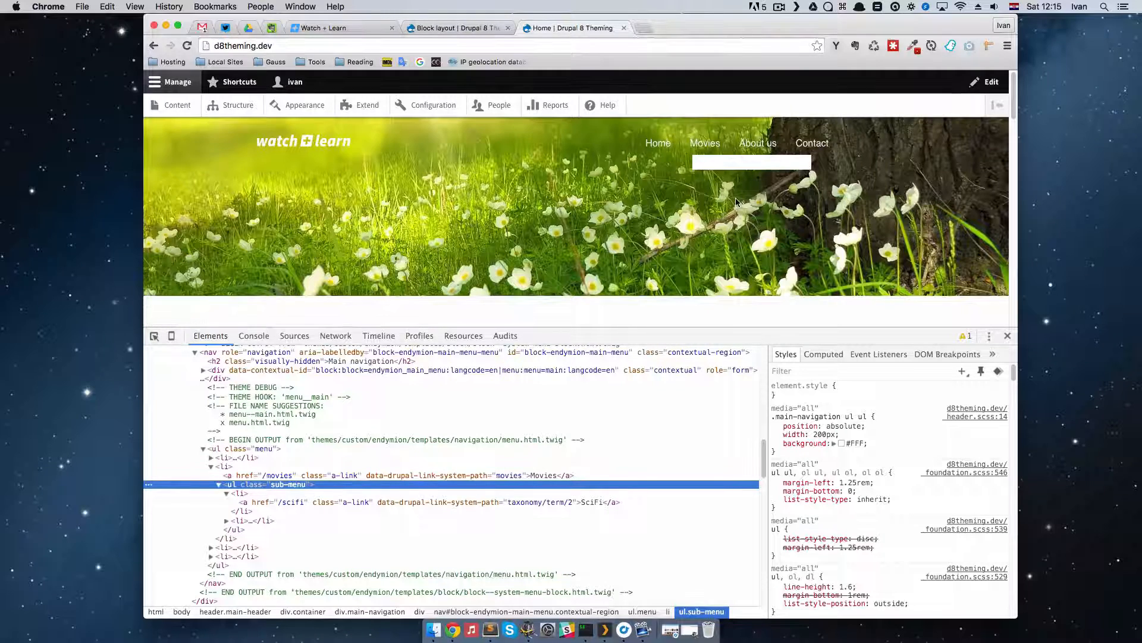
Step: Return to Sublime Text and nest an a rule with a color declaration below float:none in the inner li rule
key(super+Tab)
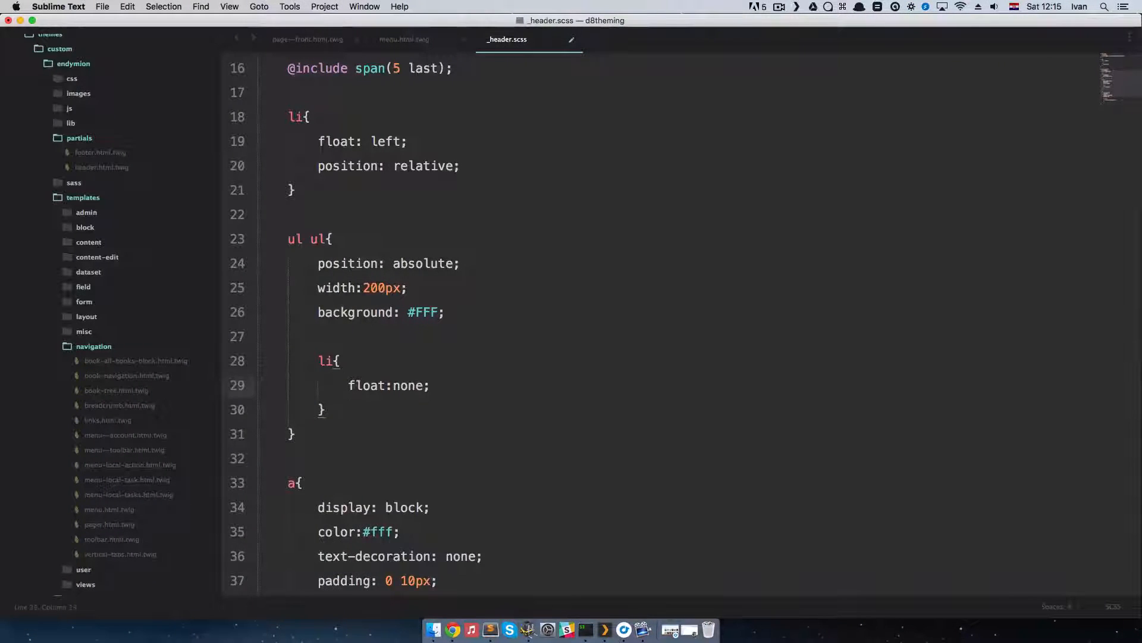
key(Return)
key(Return)
text(a{)
key(Return)
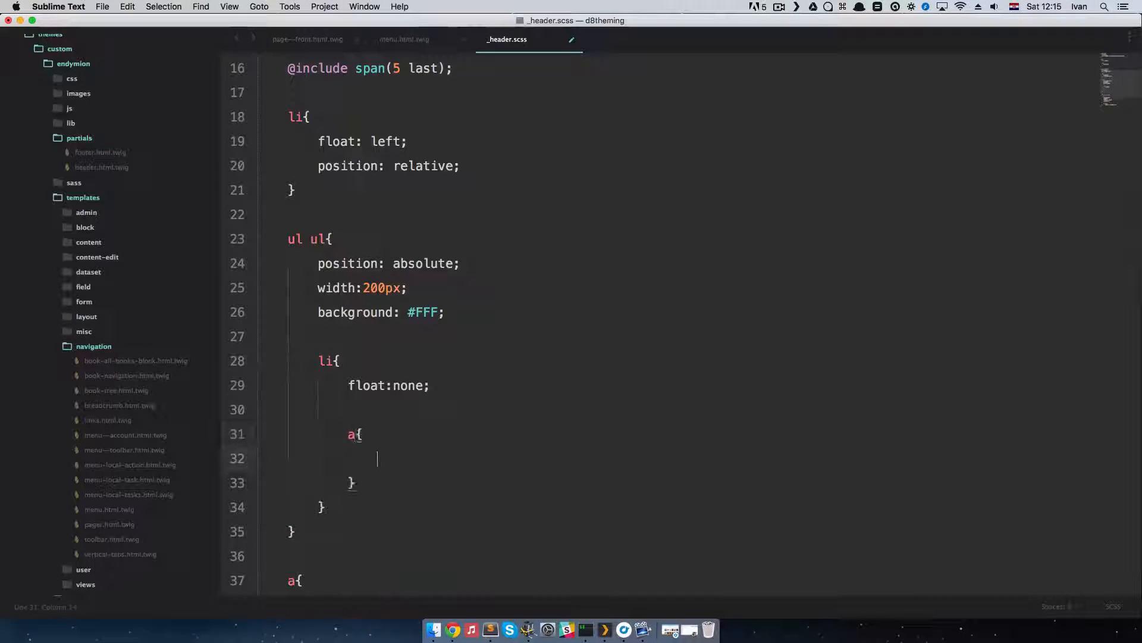
text(color:)
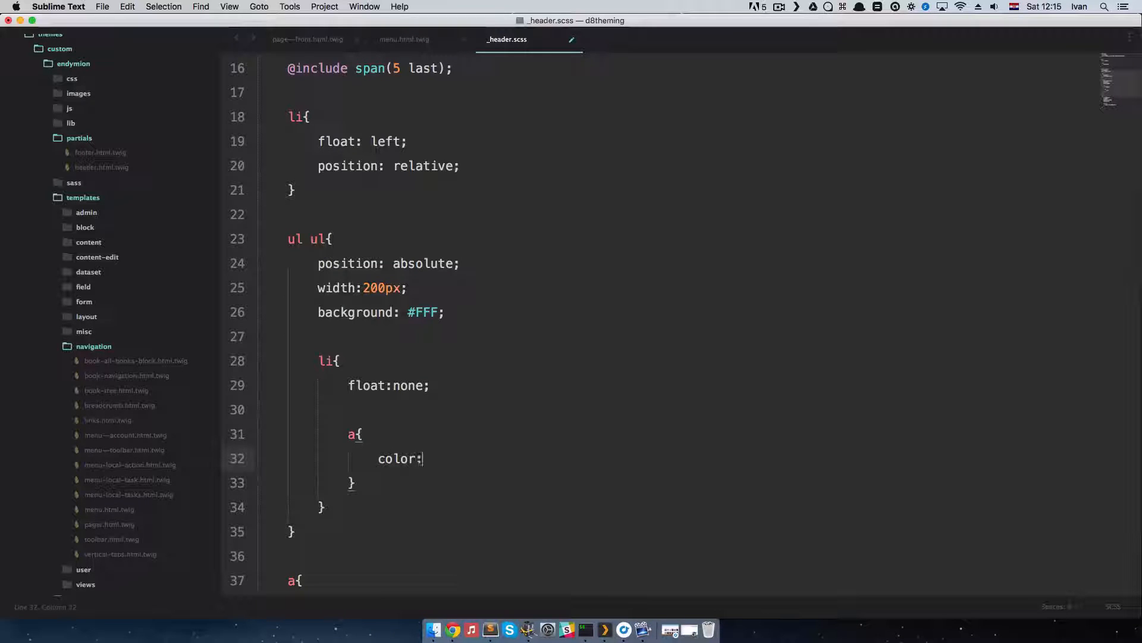
text(blur)
key(BackSpace)
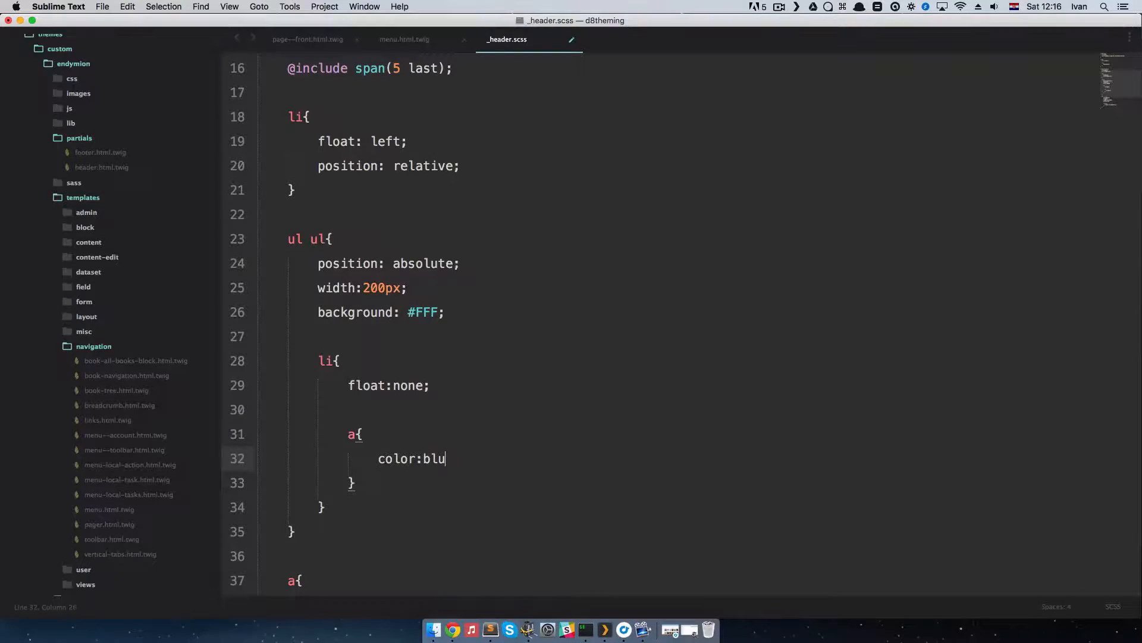
Step: Sample the Read more button's blue in Chrome and set it as the nested a rule's color, #2BA6CB, in Sublime Text
key(ctrl+Right)
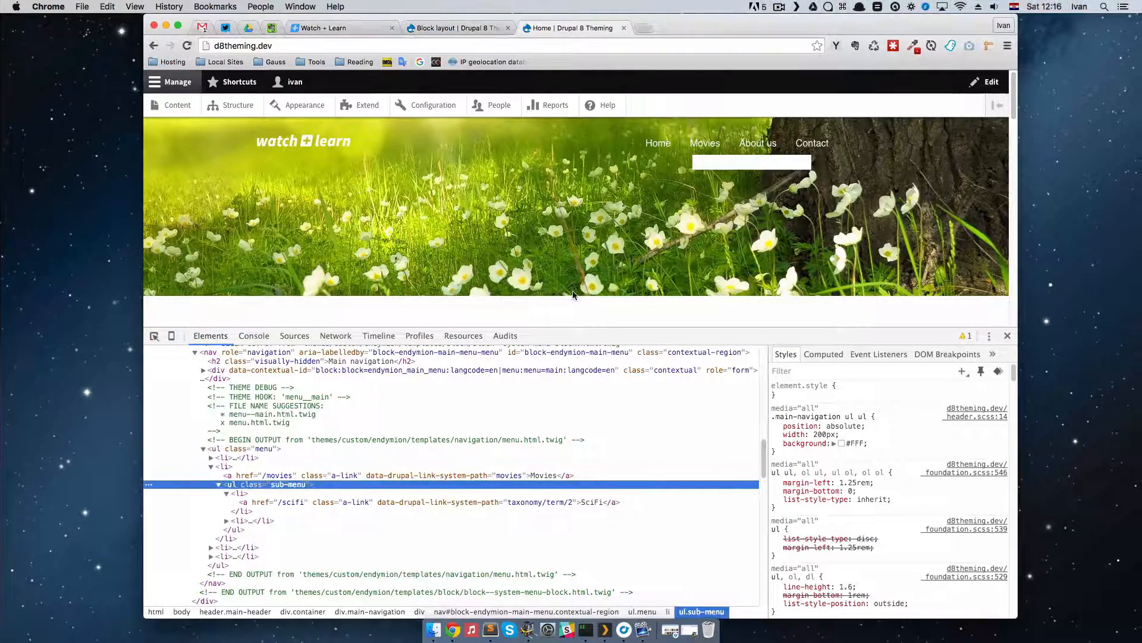
scroll(736, 203, down, 5)
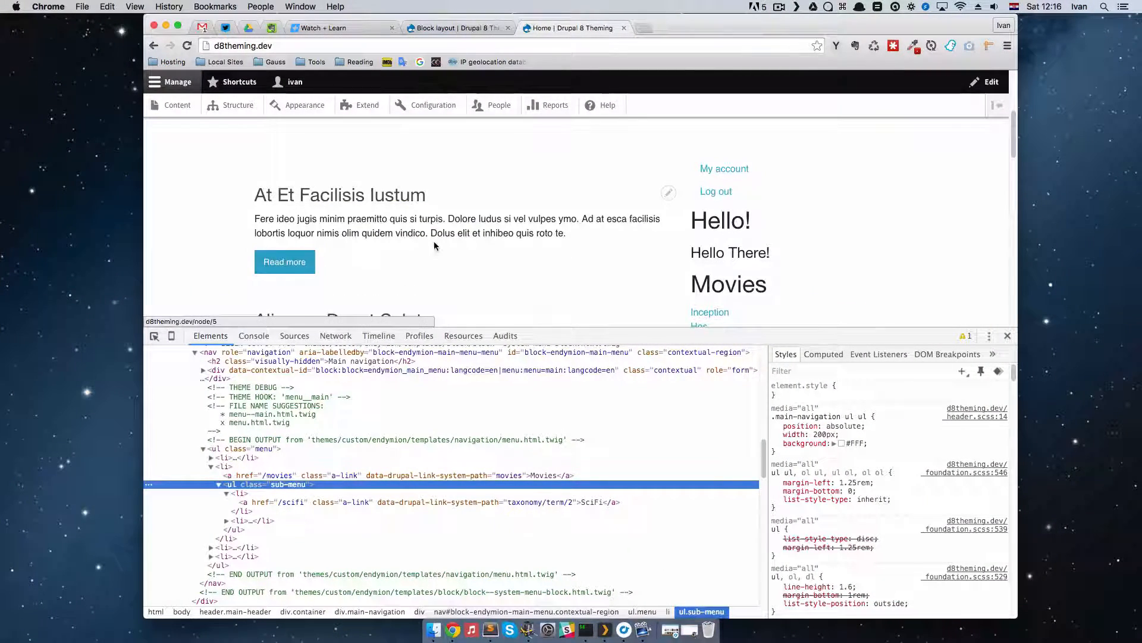
key(shift+super+c)
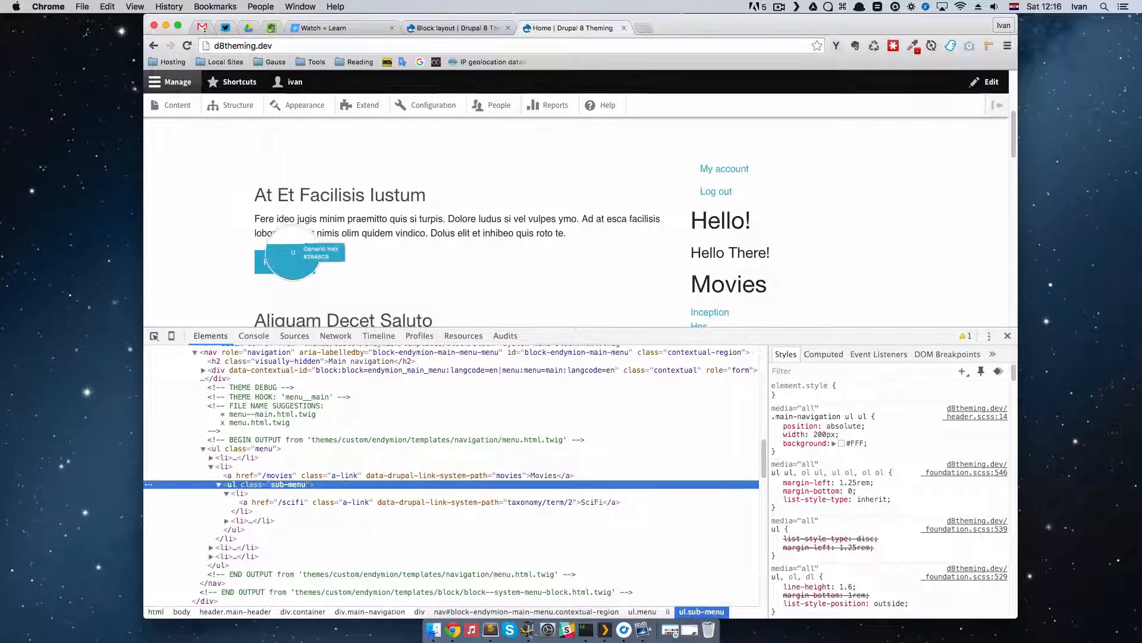
click(286, 260)
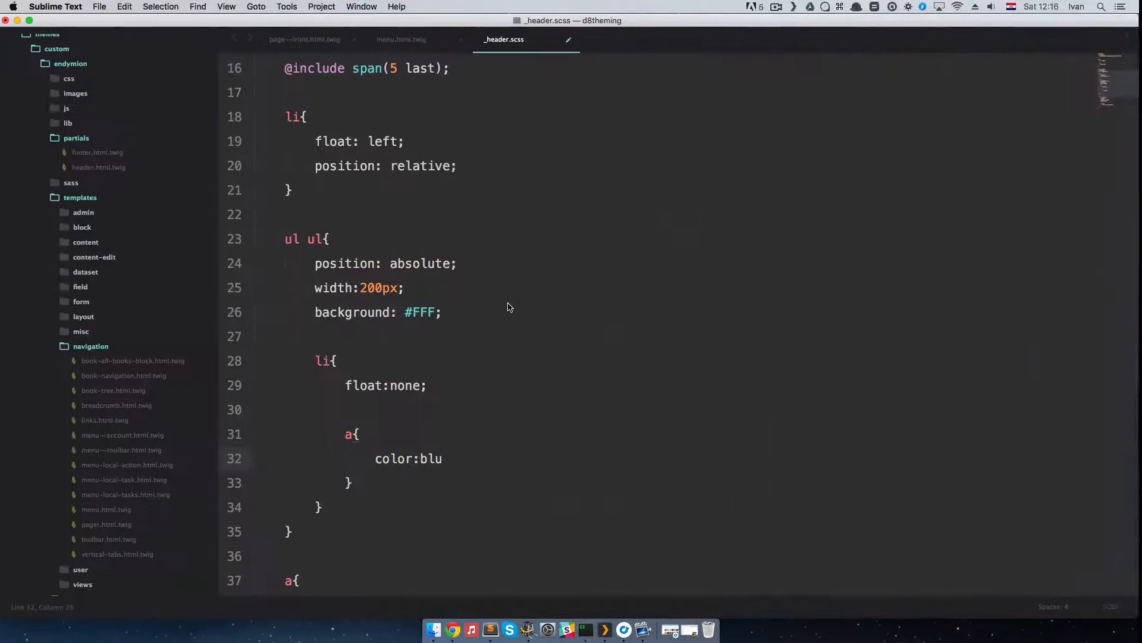
double_click(435, 458)
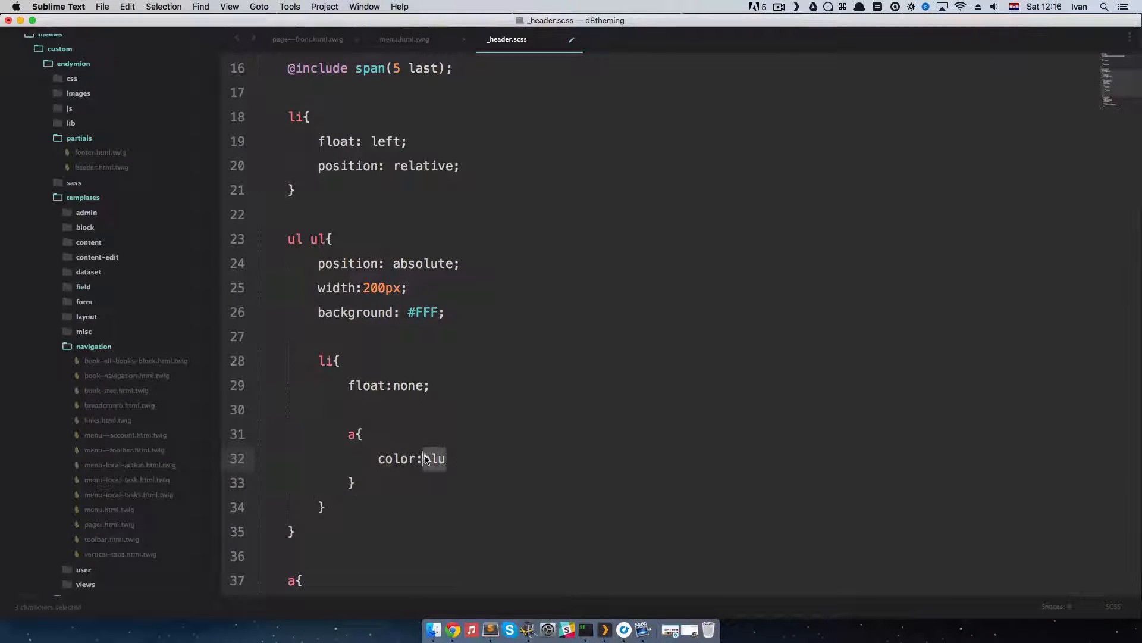
text(#2BA6CB)
text(;)
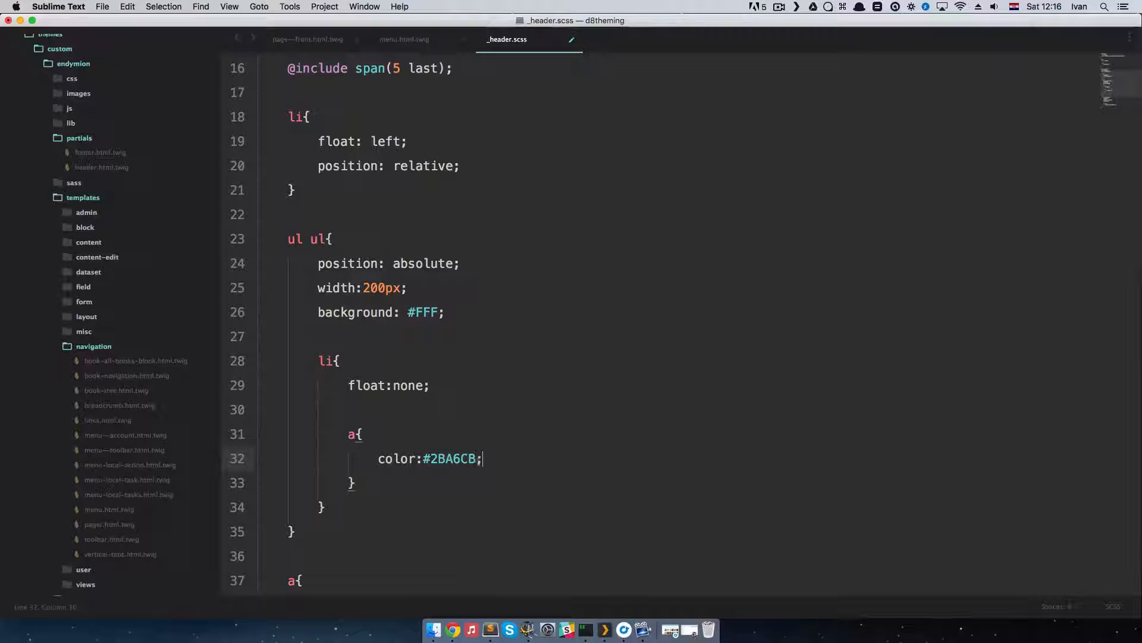
Step: Save _header.scss, check the submenu in Chrome, and close the developer tools
key(super+s)
key(super+Tab)
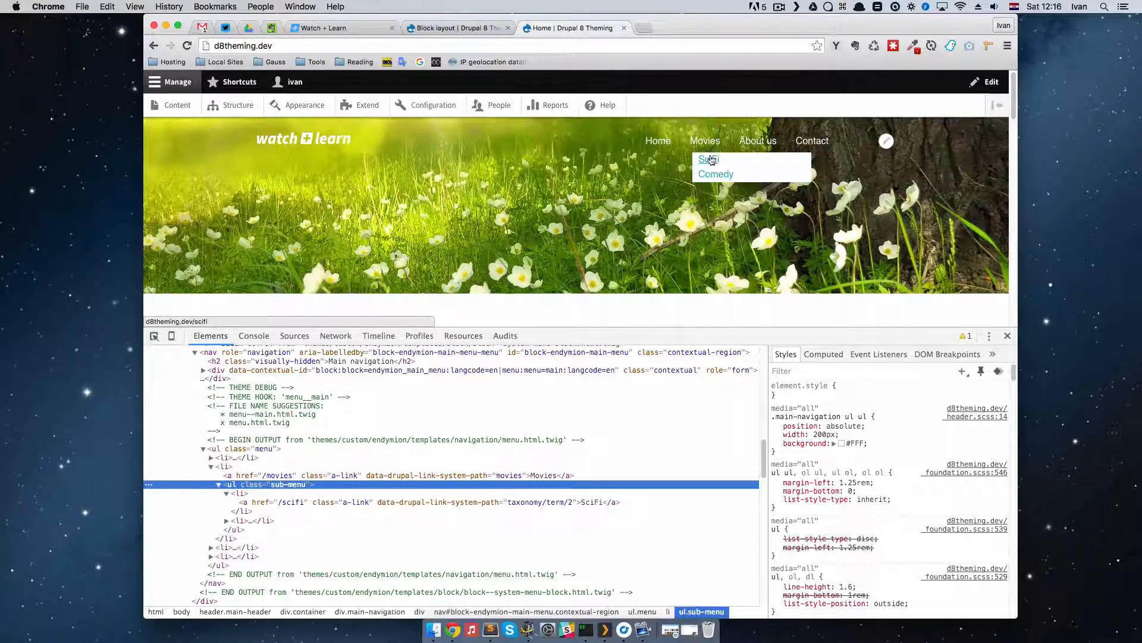
click(1007, 336)
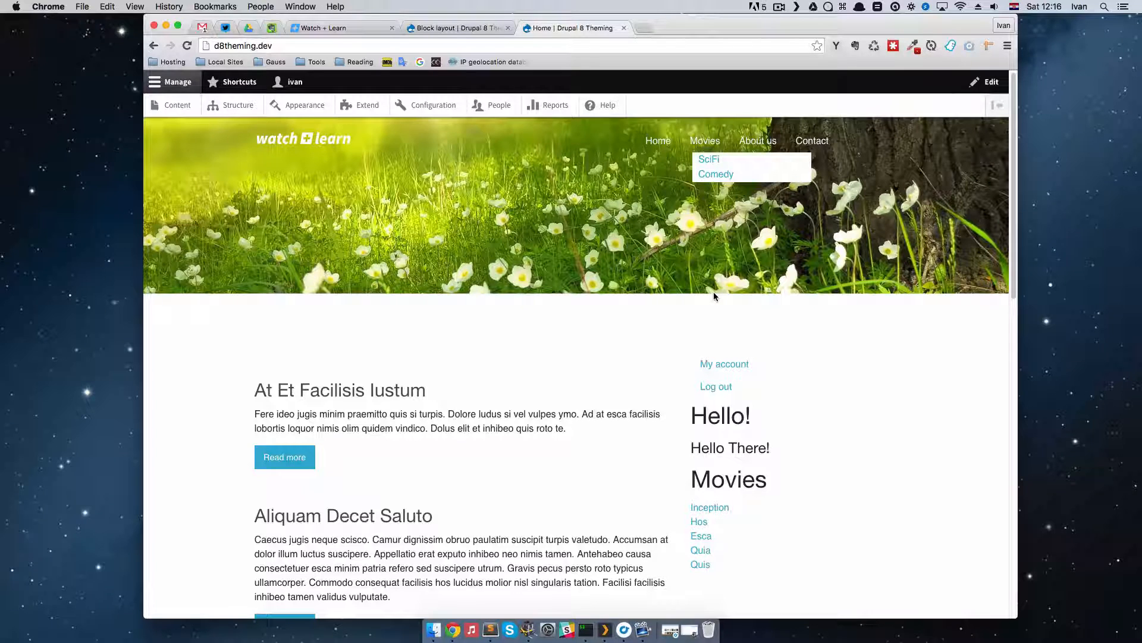
Step: Return to Sublime Text and add display: block and padding:5px below the color in the nested a rule
key(ctrl+Left)
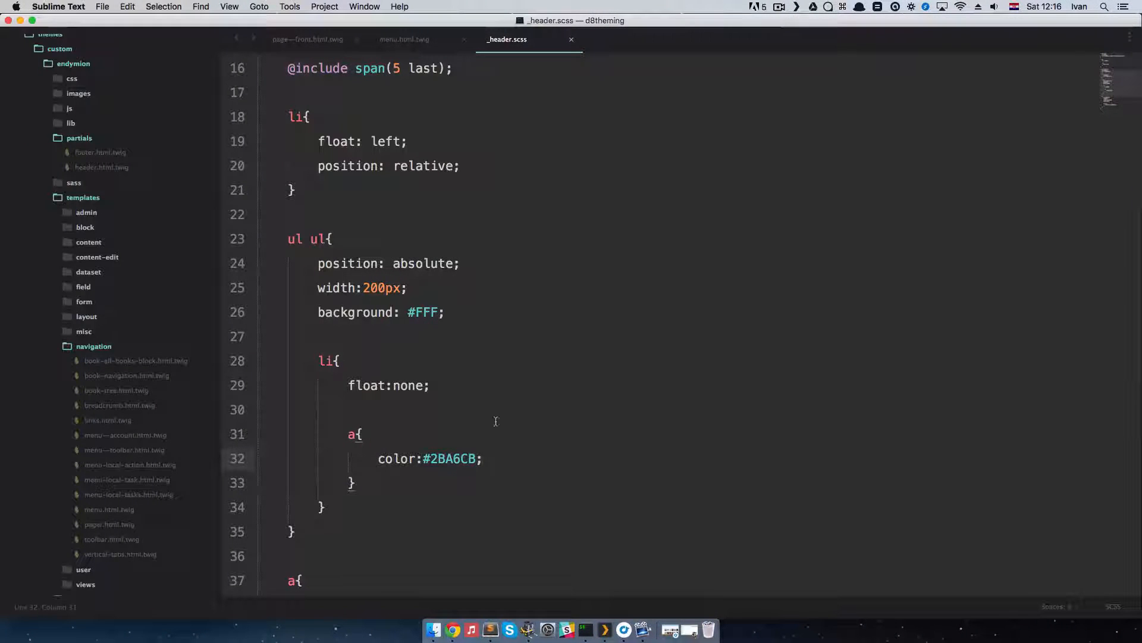
key(Return)
text(display: block;)
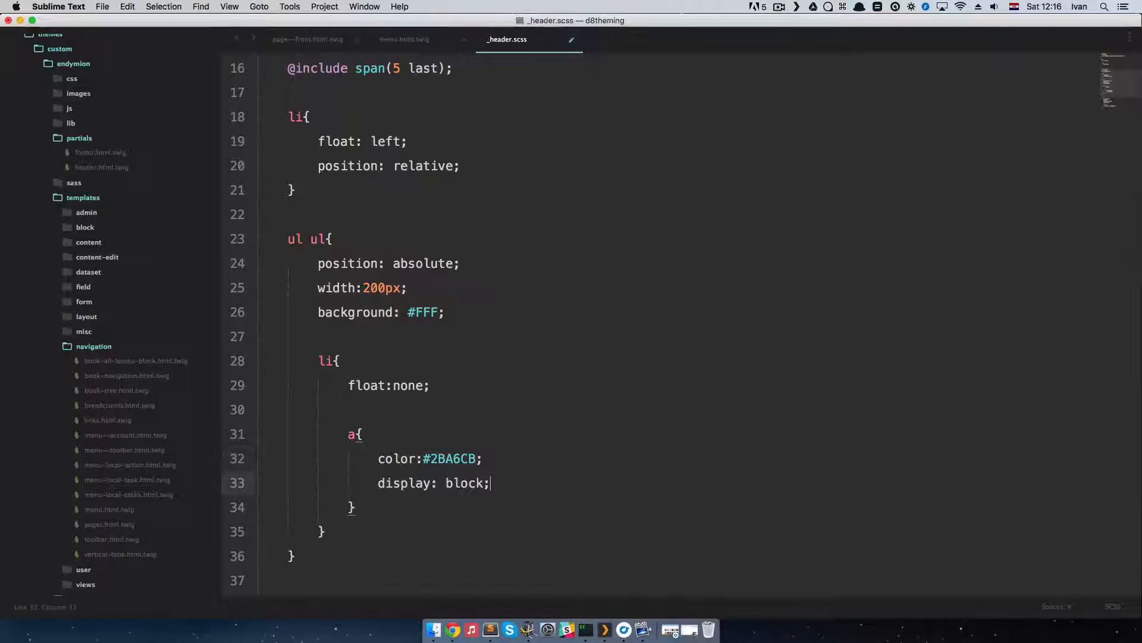
key(Return)
text(paddin)
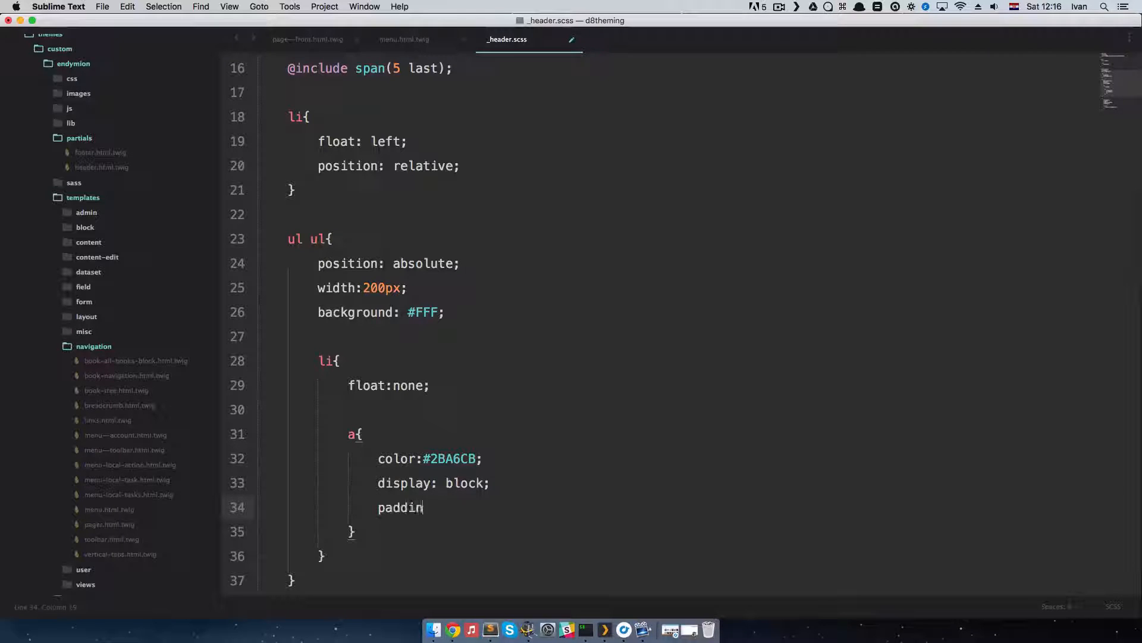
text(g:5px;)
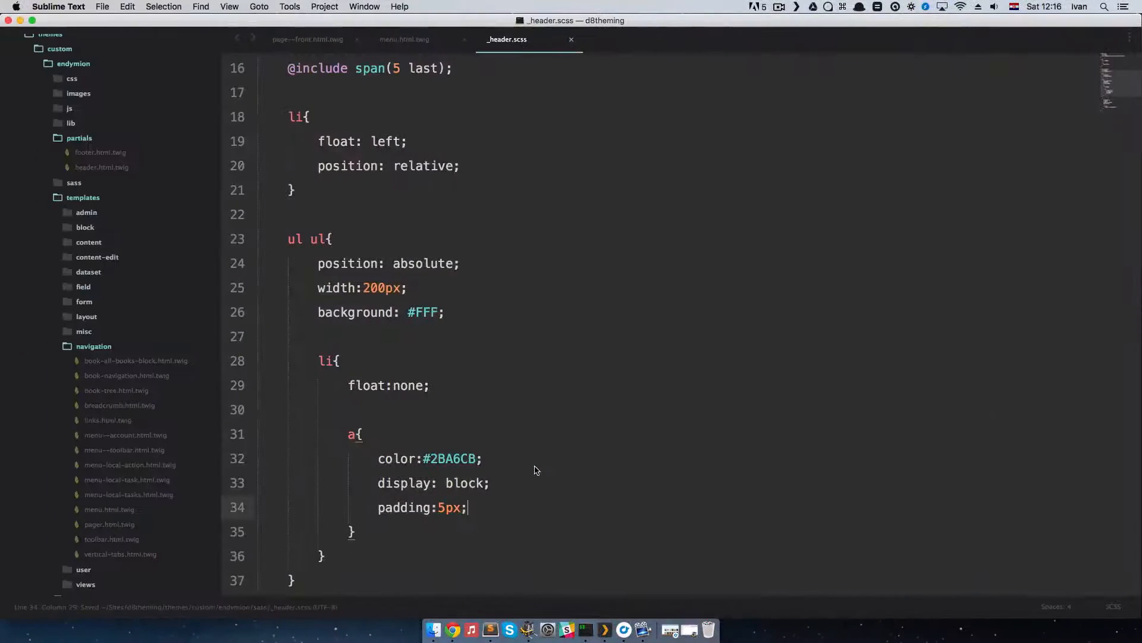
Step: Add border-bottom: 1px solid #efefef to the nested a rule, save _header.scss, and check the submenu in Chrome
key(Return)
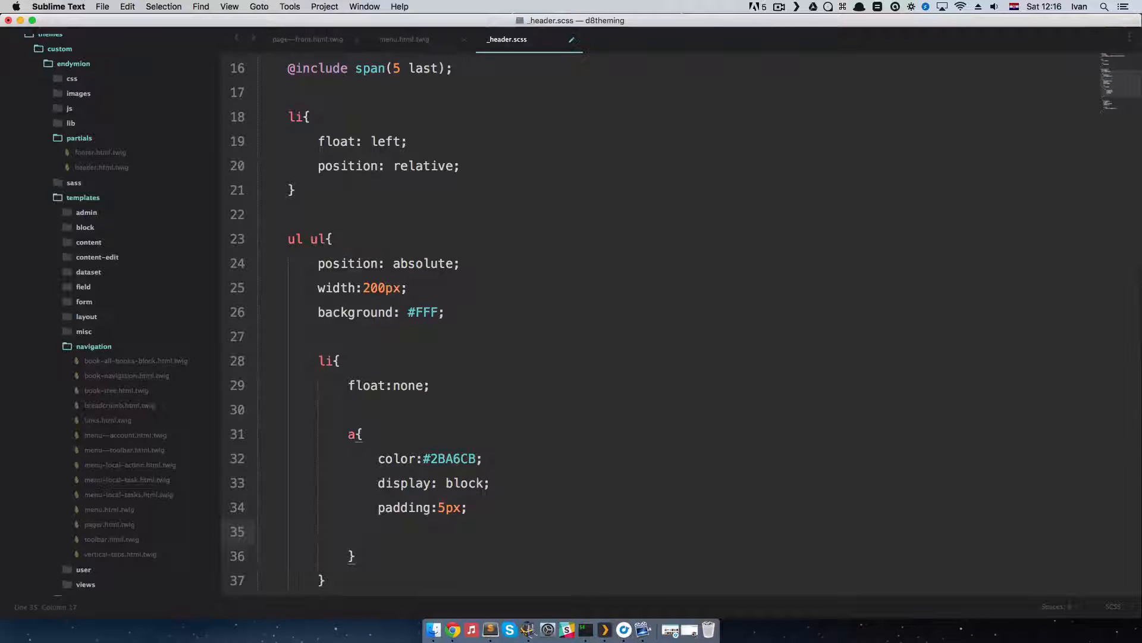
text(border-bottom: #2BA6CB;)
key(Tab)
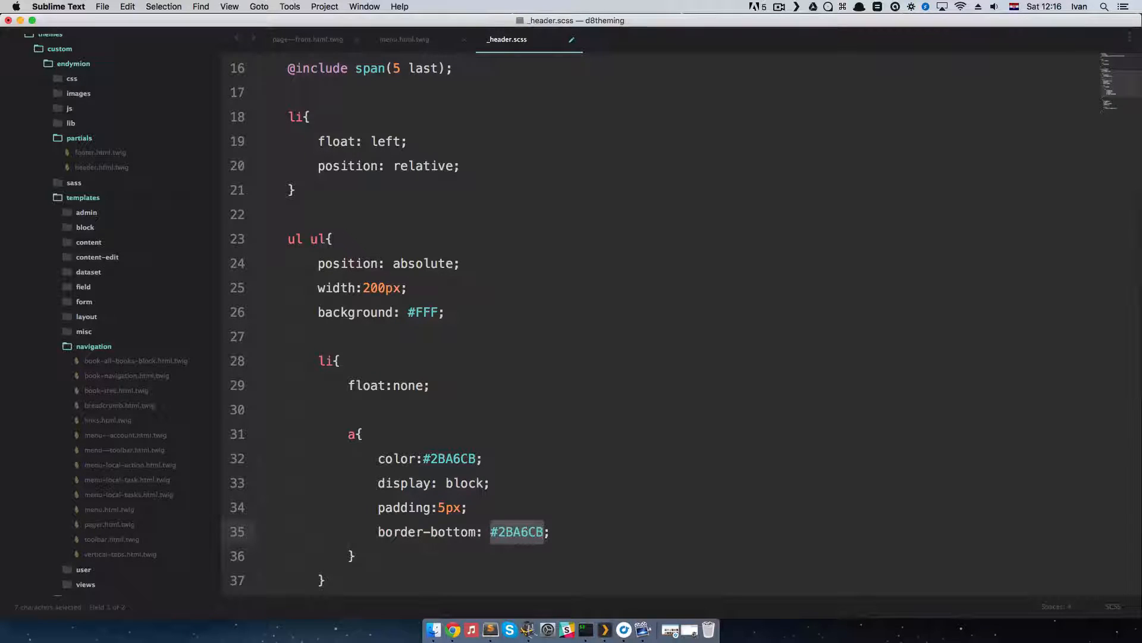
text(#111)
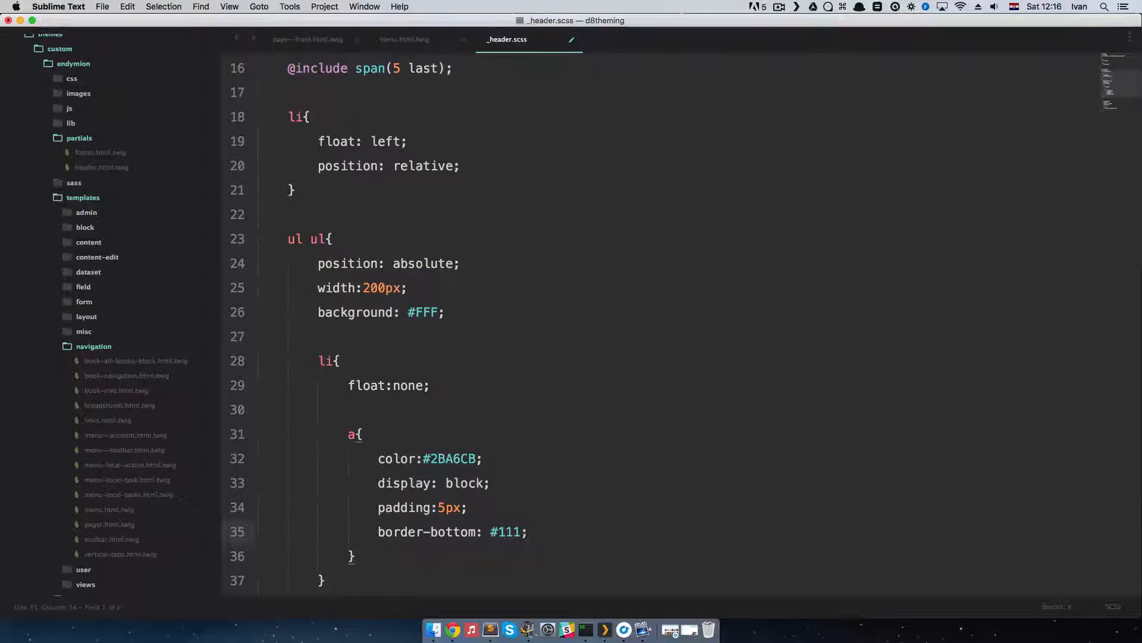
key(BackSpace)
key(BackSpace)
key(BackSpace)
key(BackSpace)
text(1px solid )
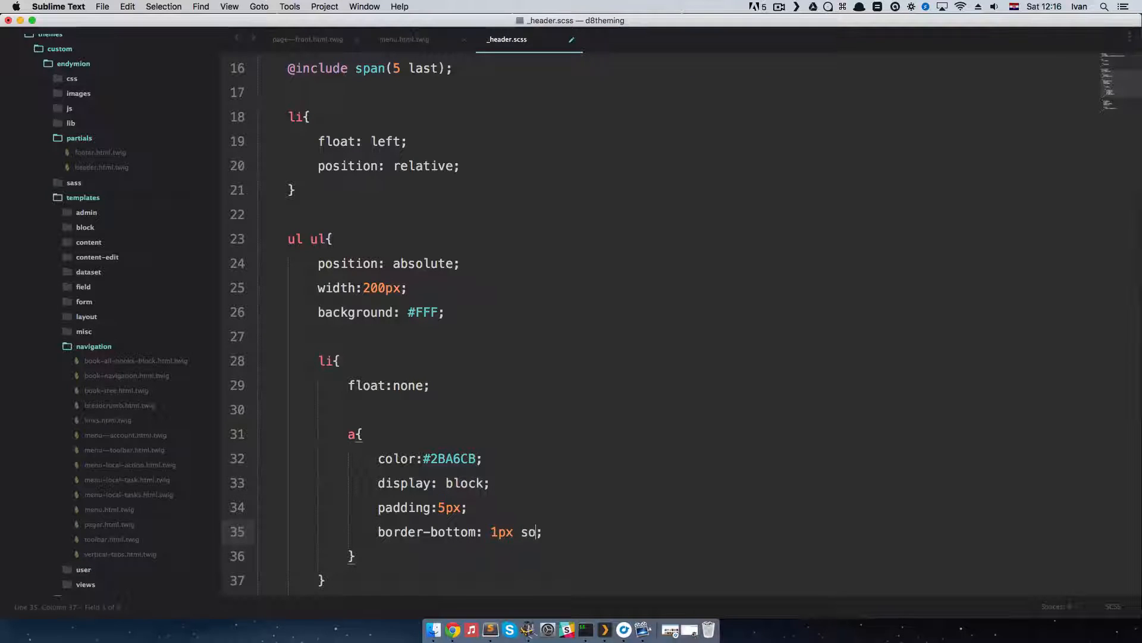
text(#efefef)
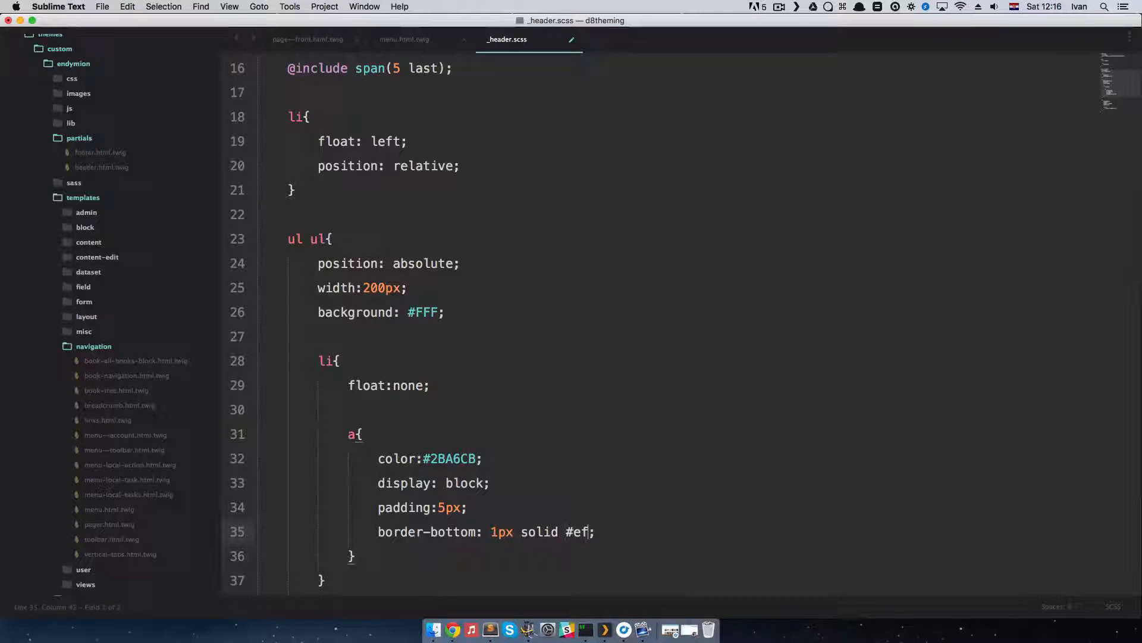
key(super+s)
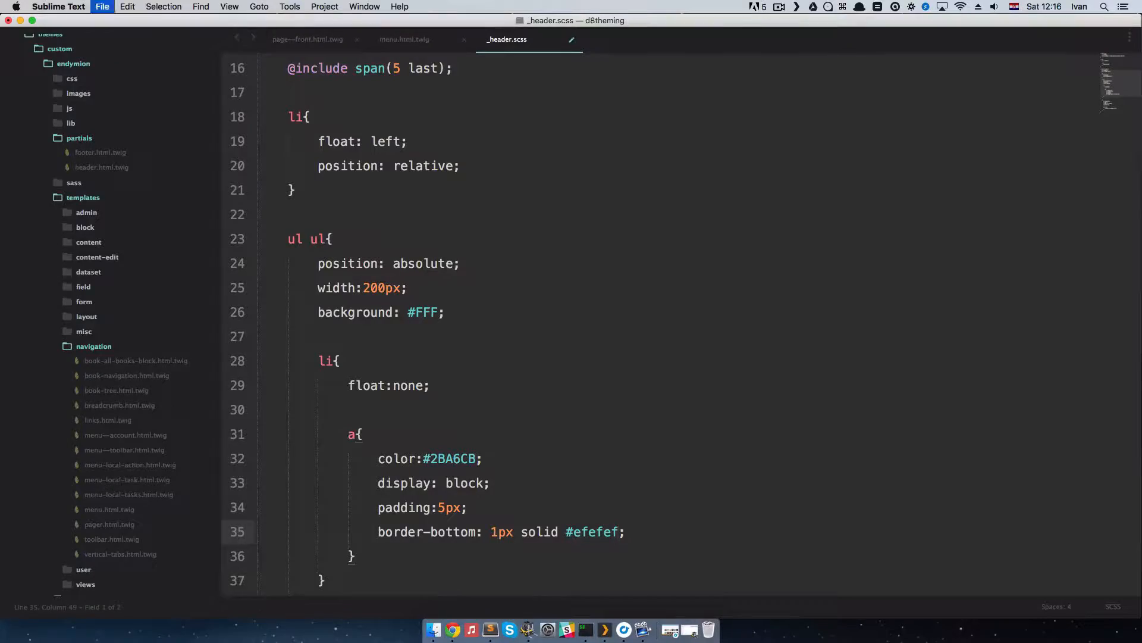
key(super+Tab)
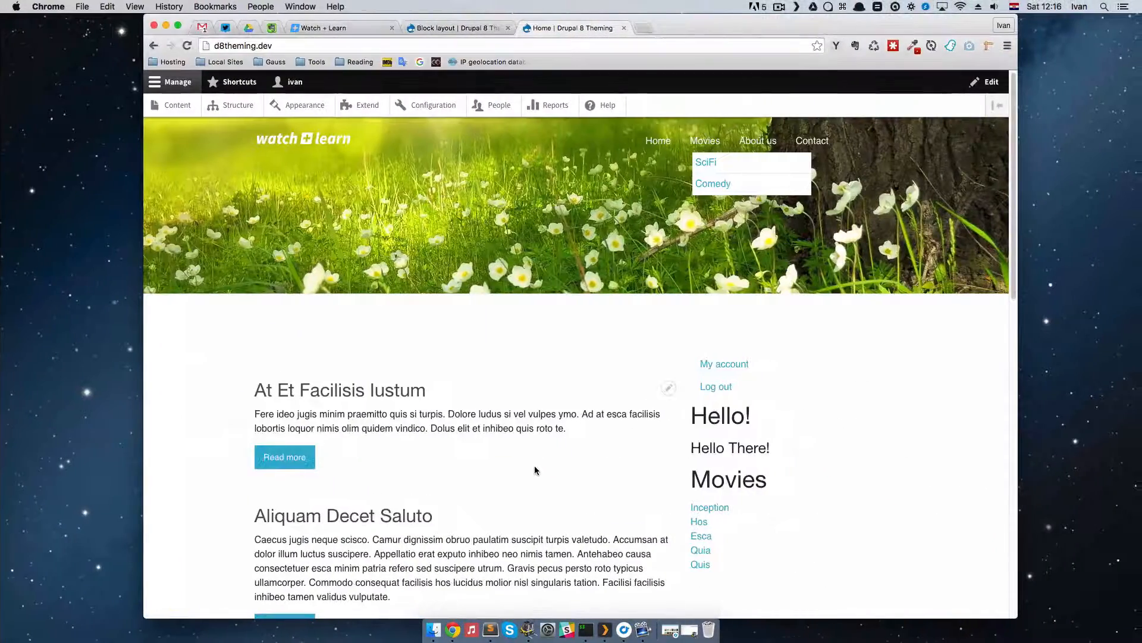
Step: Check the submenu in Chrome, then add an &:hover block below border-bottom in the nested a rule in Sublime Text
key(super+Tab)
key(super+Tab)
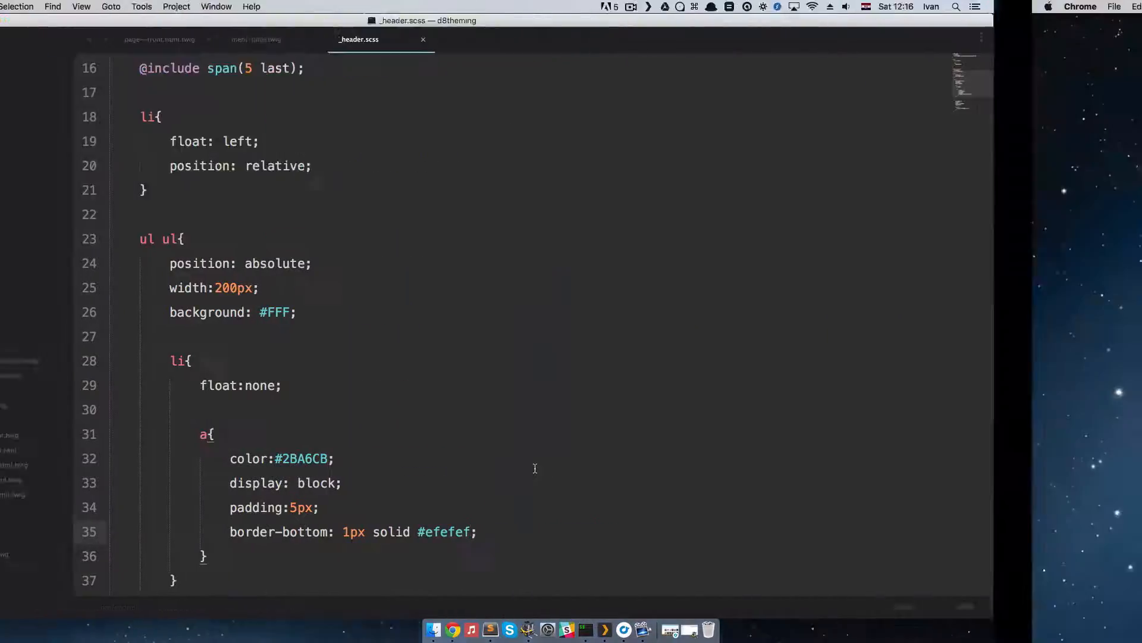
mouse_move(705, 143)
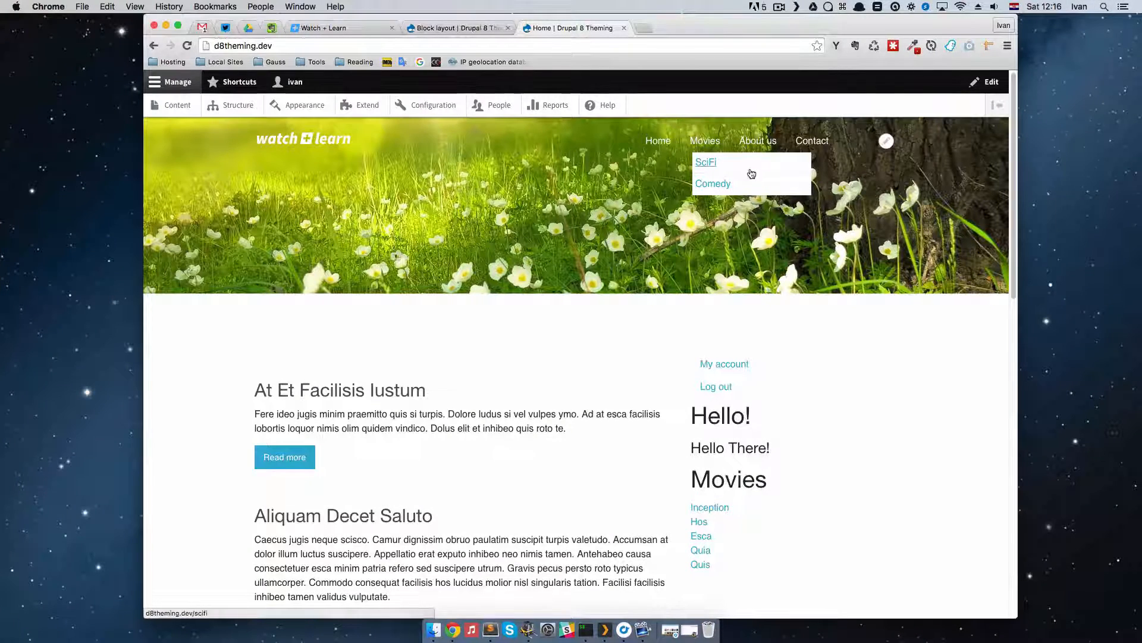
key(super+Tab)
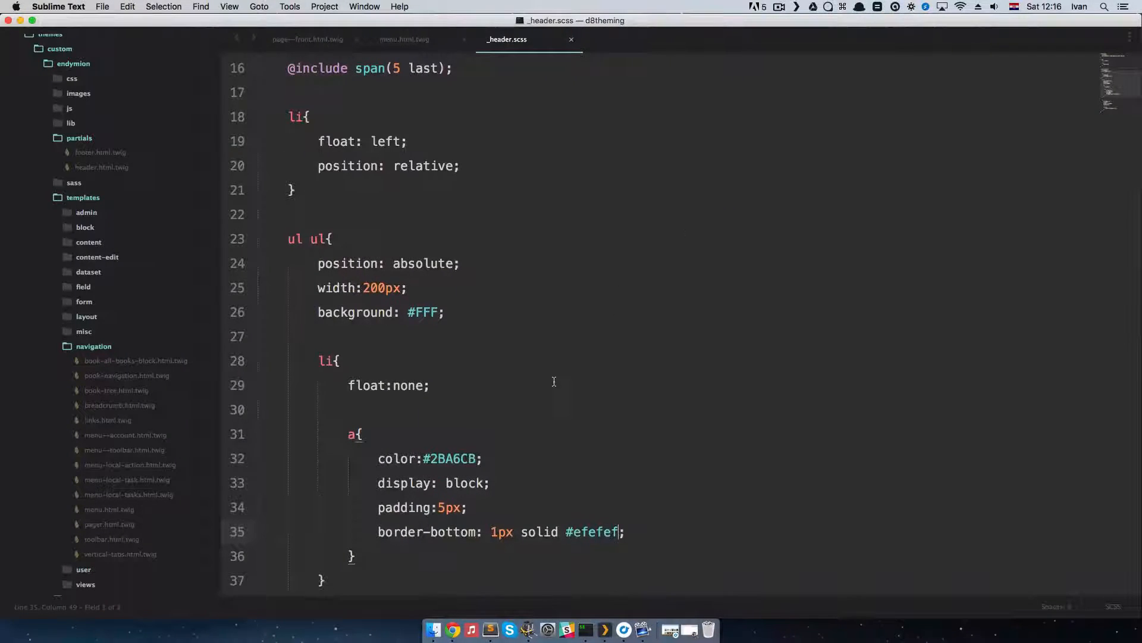
scroll(554, 383, down, 4)
click(646, 419)
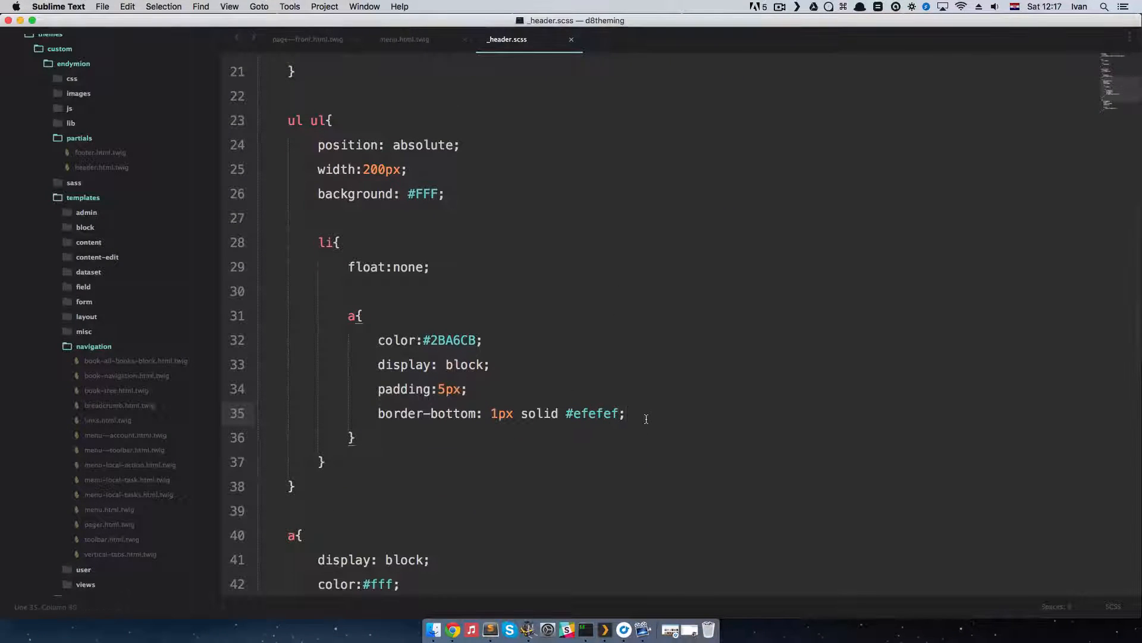
key(Return)
key(Return)
text(&:)
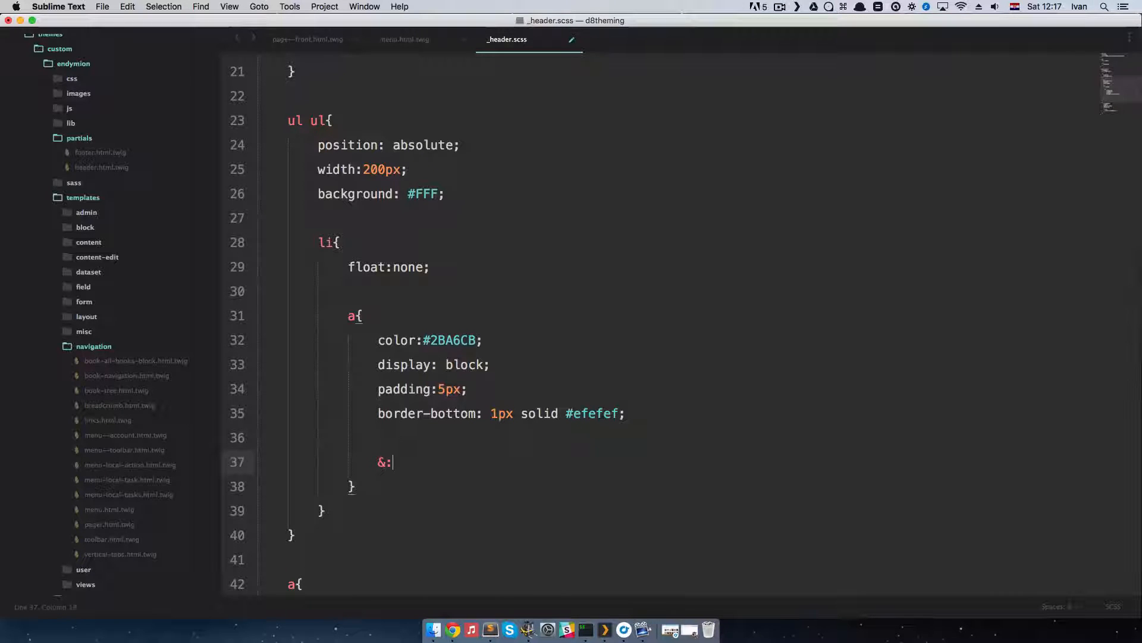
text(hover{)
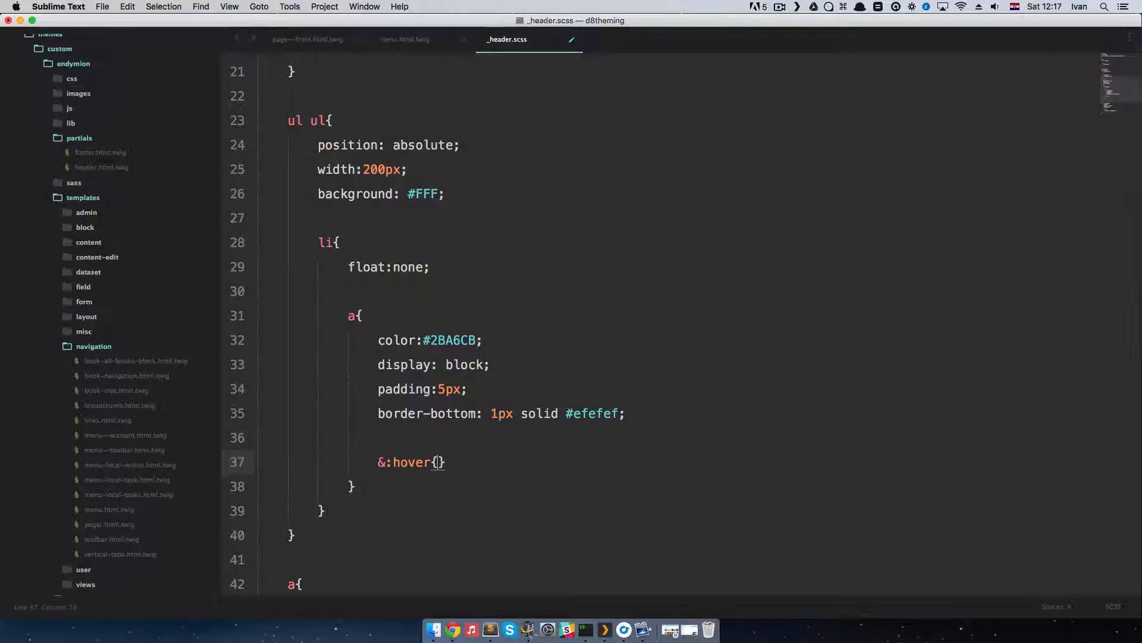
key(Return)
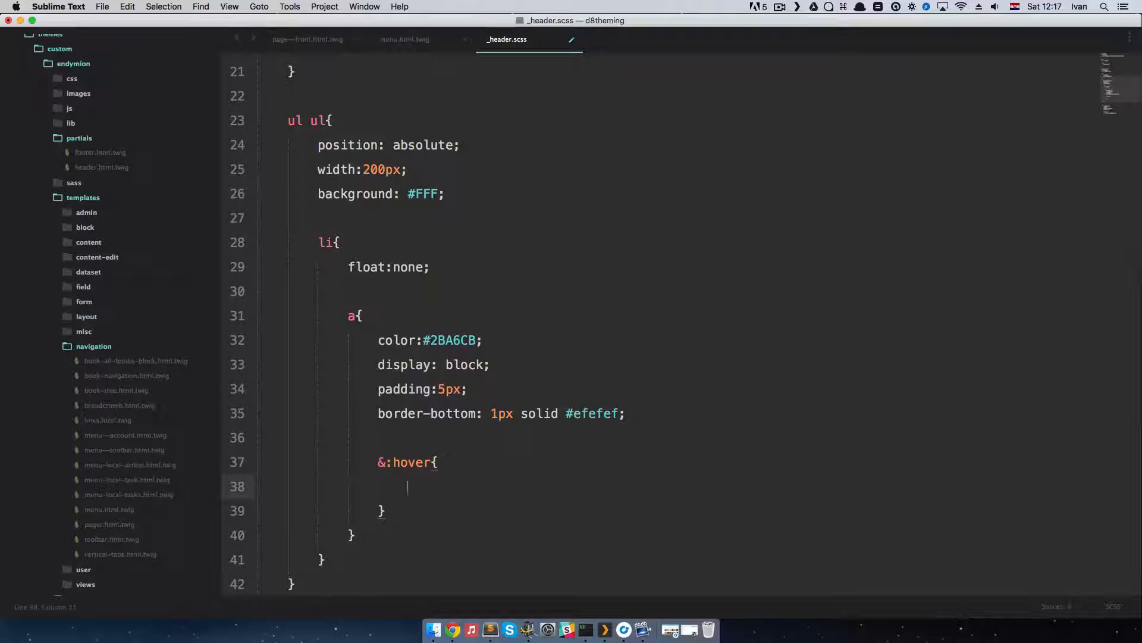
Step: Give the nested link's &:hover block a background of #2BA6CB and a color of #fff
text(backg)
key(Tab)
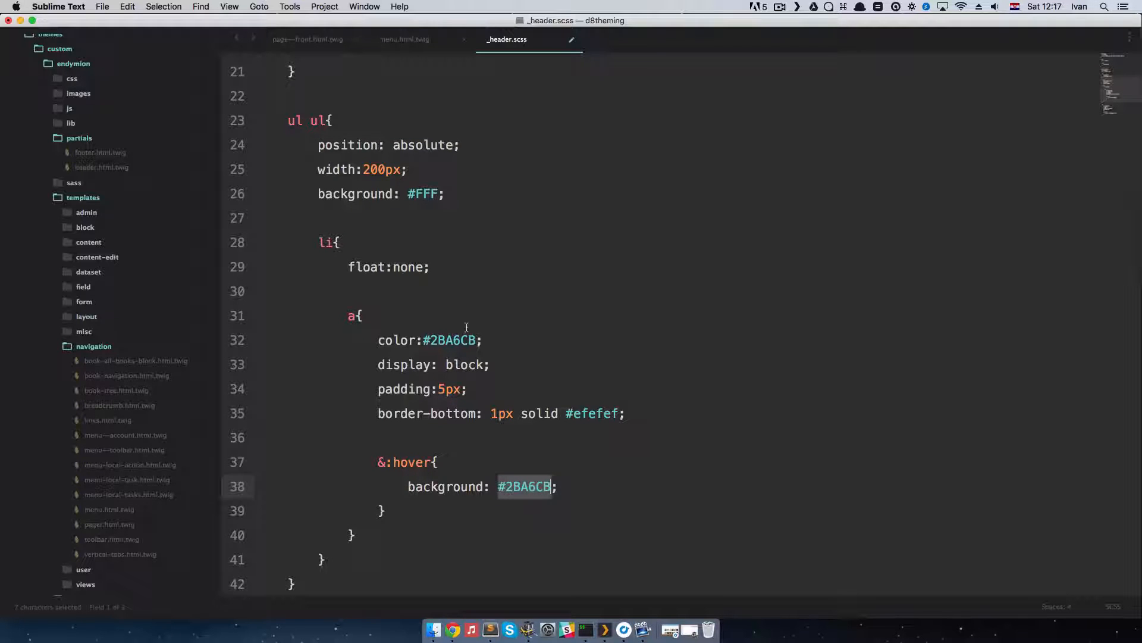
drag(423, 340, 446, 348)
click(558, 489)
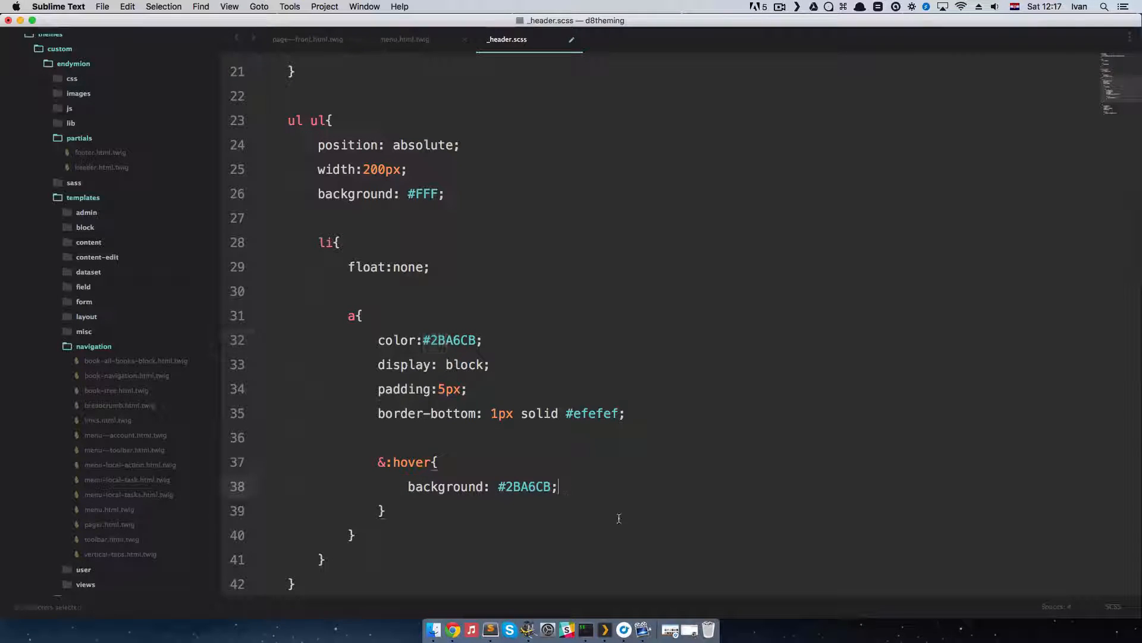
key(Return)
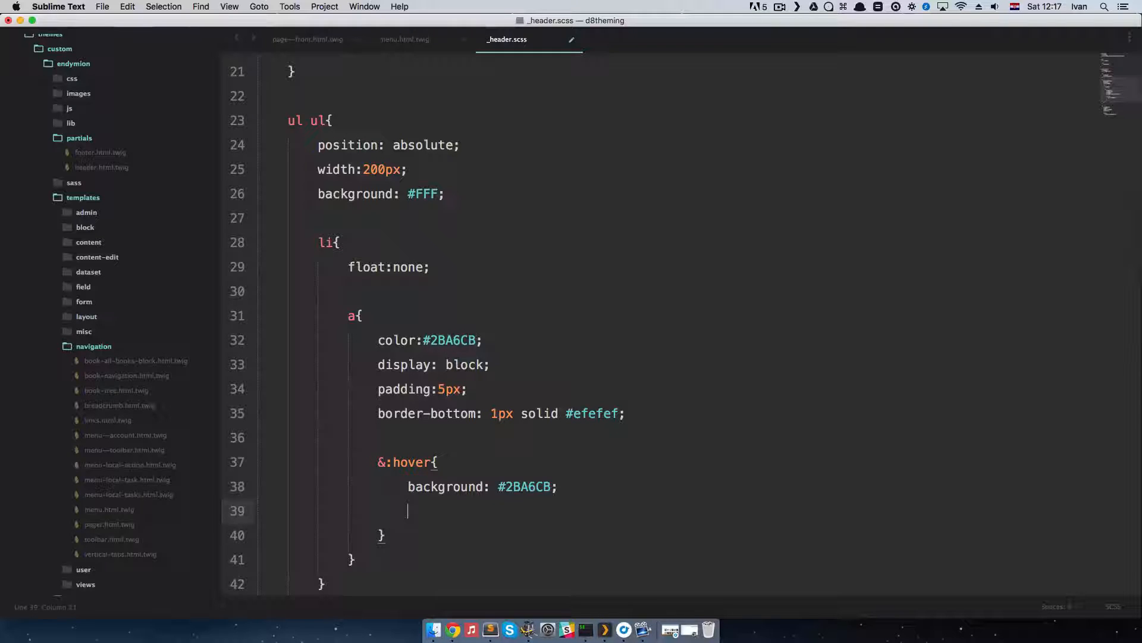
text(color:#fff;)
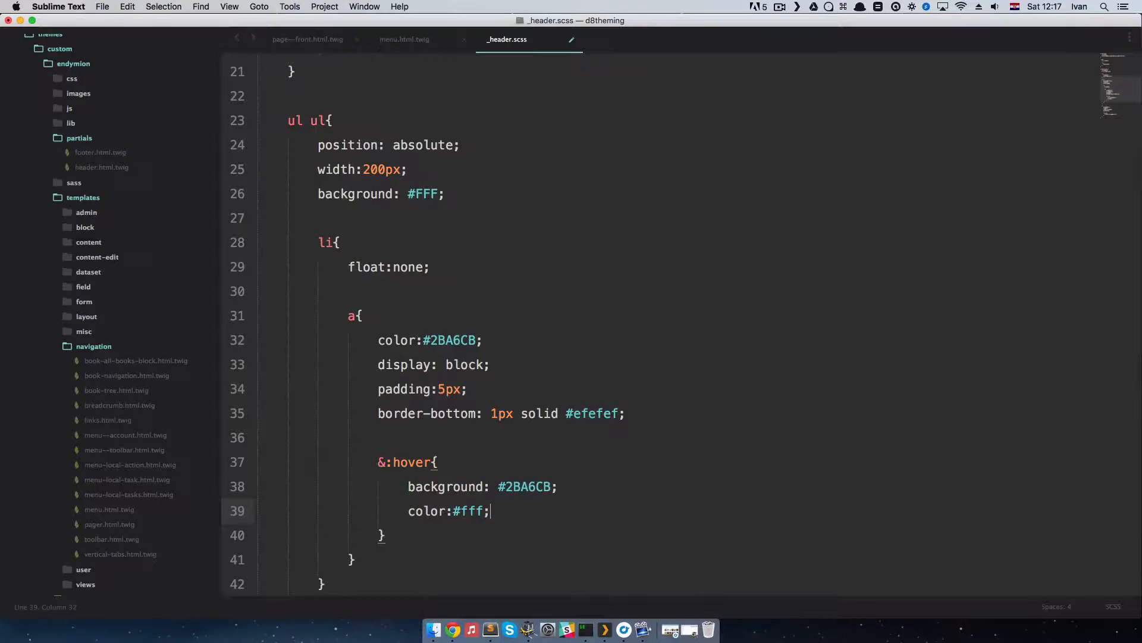
Step: Save _header.scss, reload the site in Chrome, and check the submenu's hover styling
key(super+s)
key(super+Tab)
key(super+r)
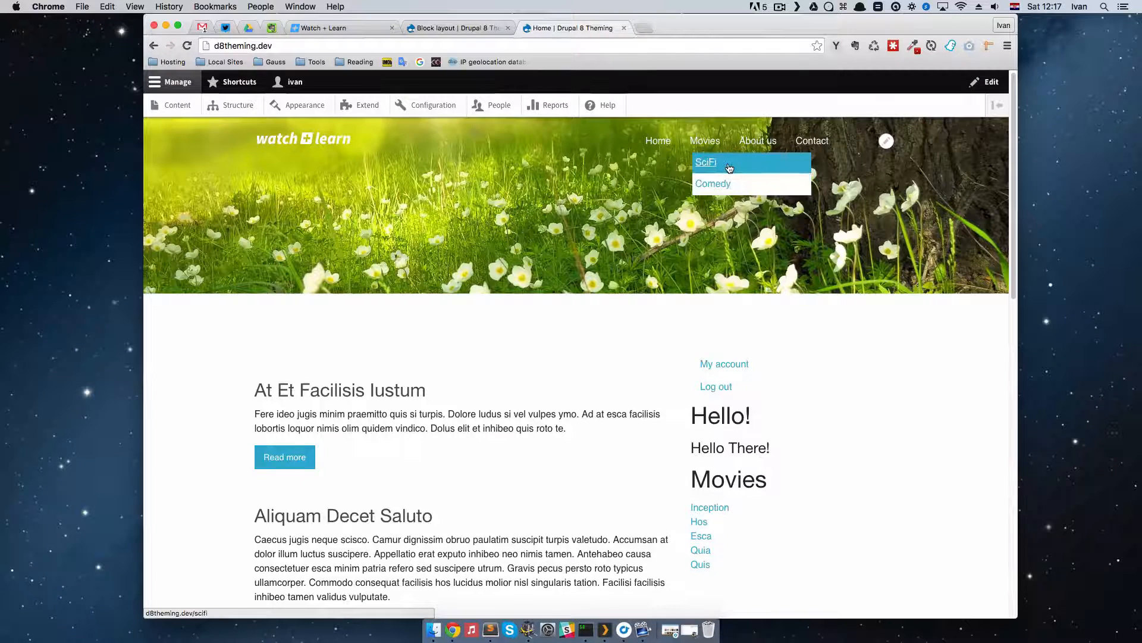
Step: Add text-decoration: none to the &:hover block in Sublime Text, save _header.scss, and check the submenu in Chrome
key(super+Tab)
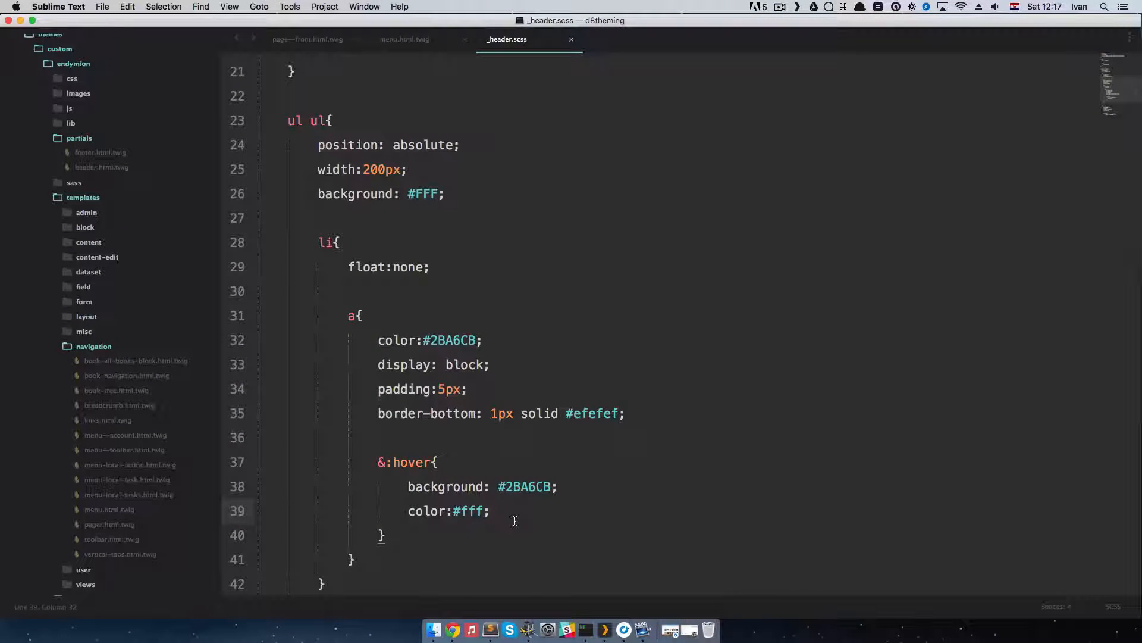
key(Return)
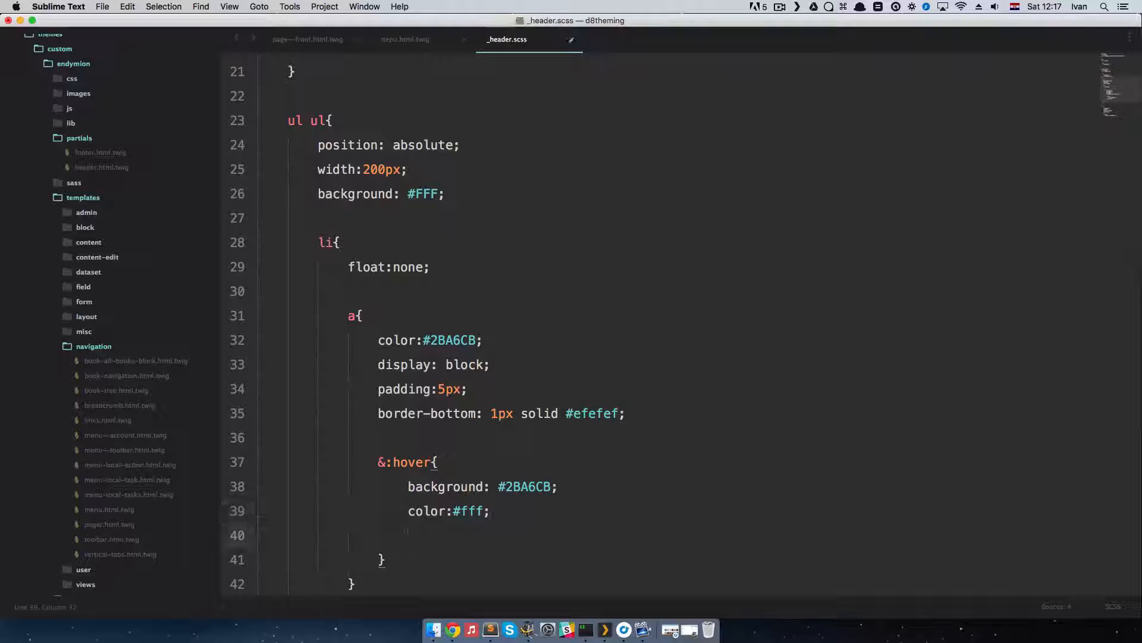
text(txdec)
key(Tab)
text(none)
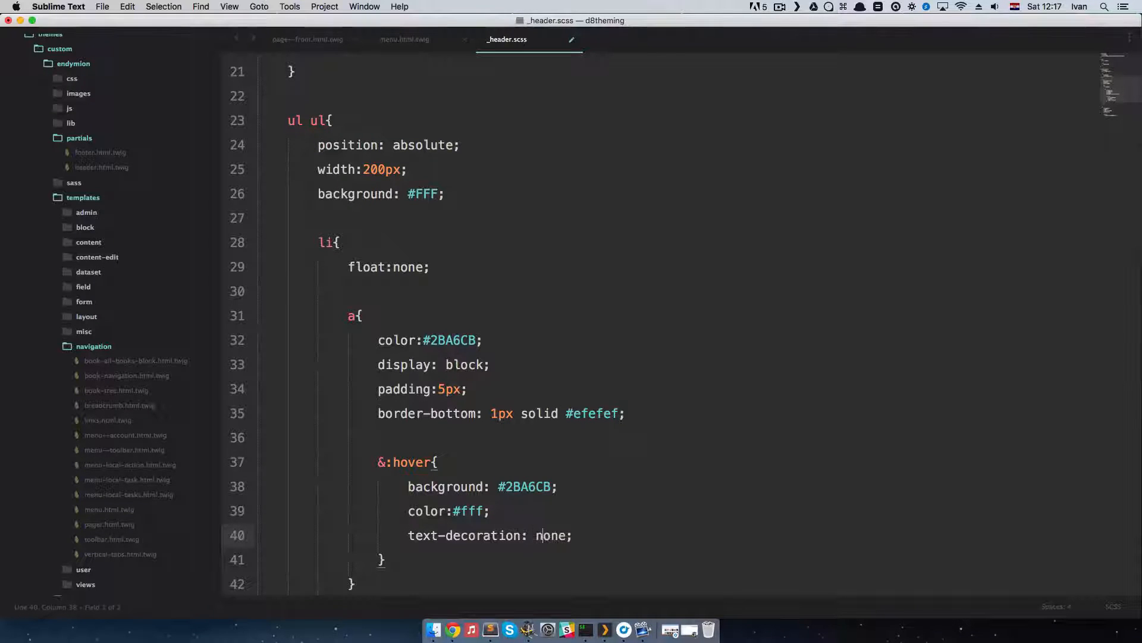
key(super+s)
key(super+Tab)
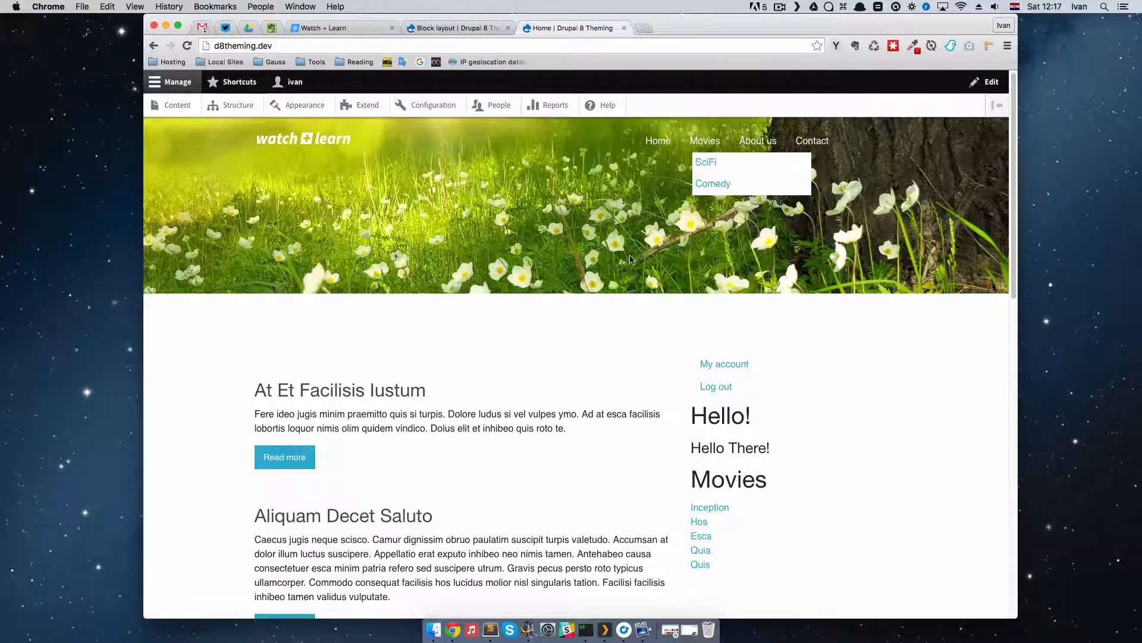
Step: Add display: none below the background in the ul ul rule, save _header.scss, and check the navigation in Chrome
key(super+Tab)
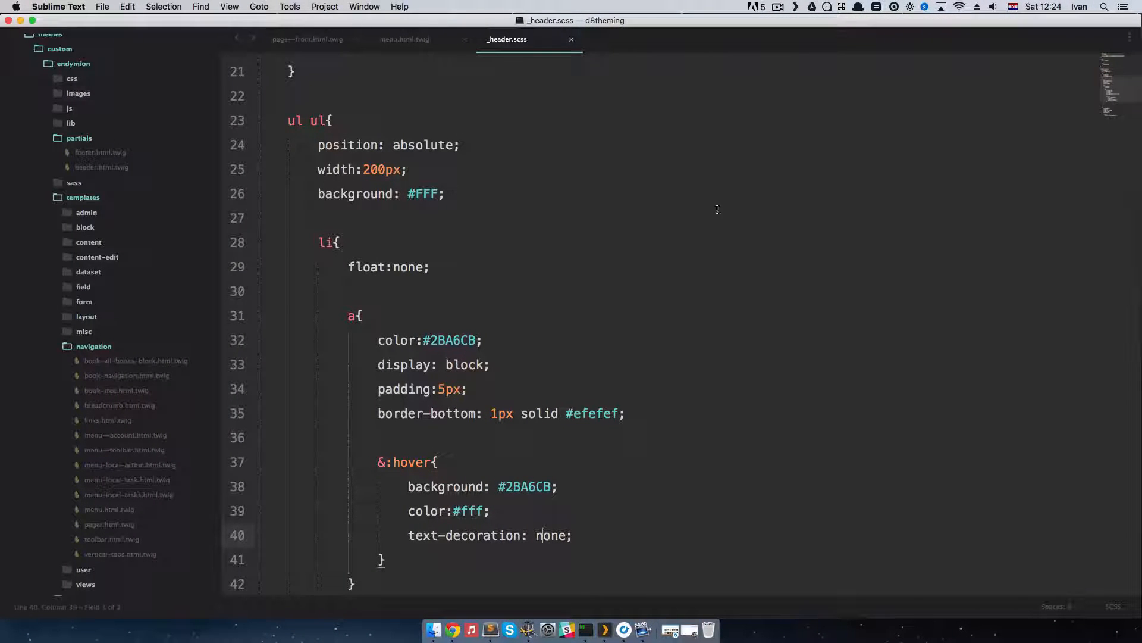
click(492, 204)
key(Return)
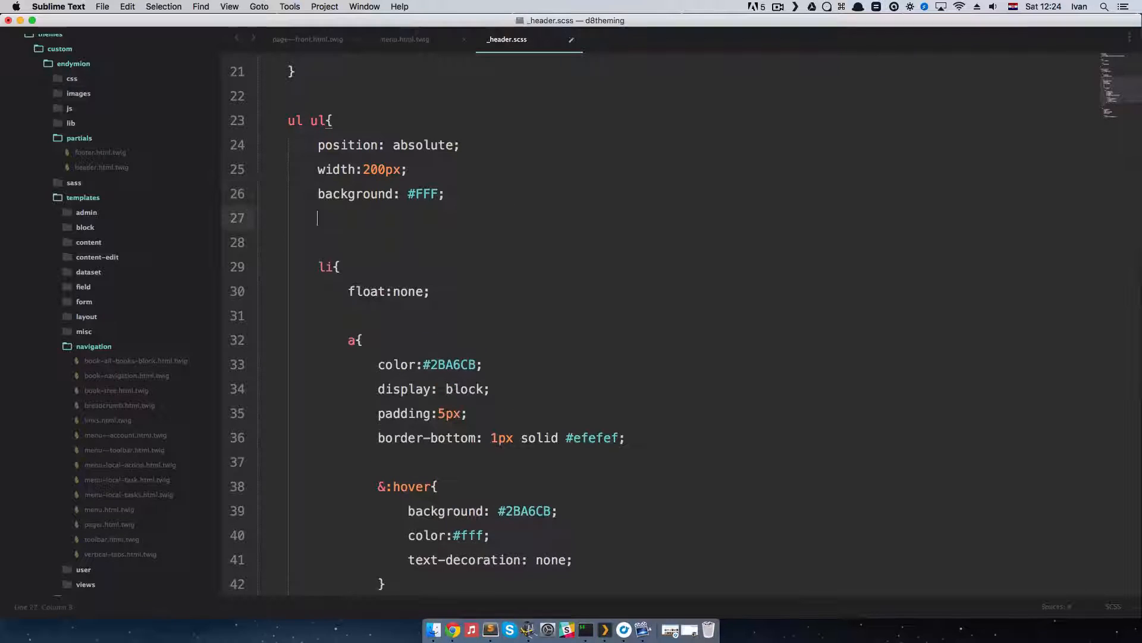
text(display: none;)
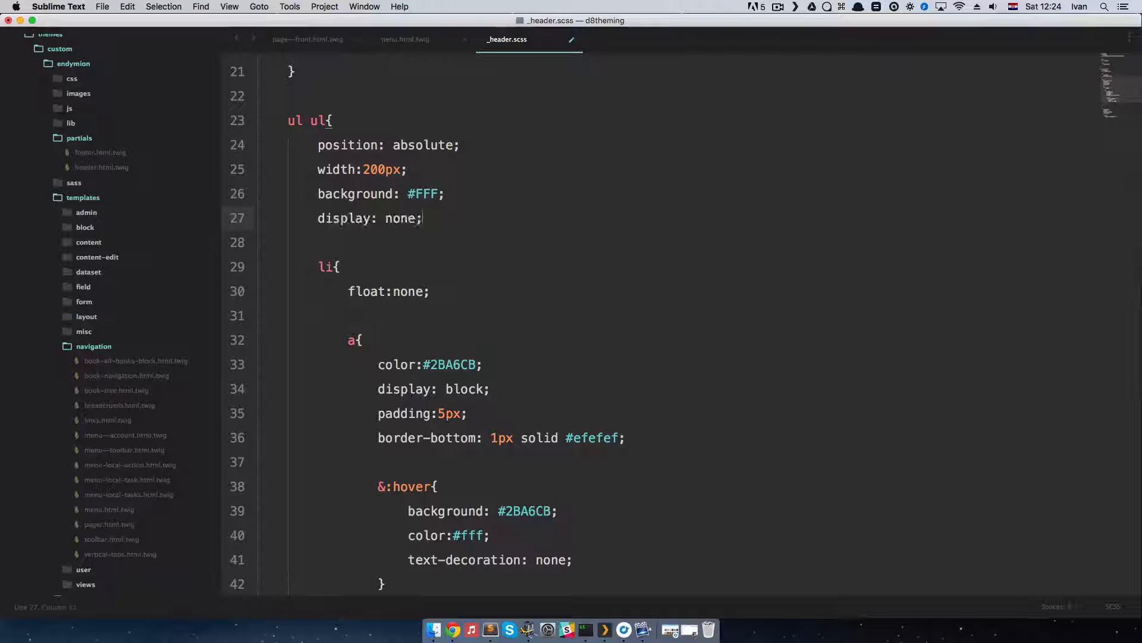
key(super+s)
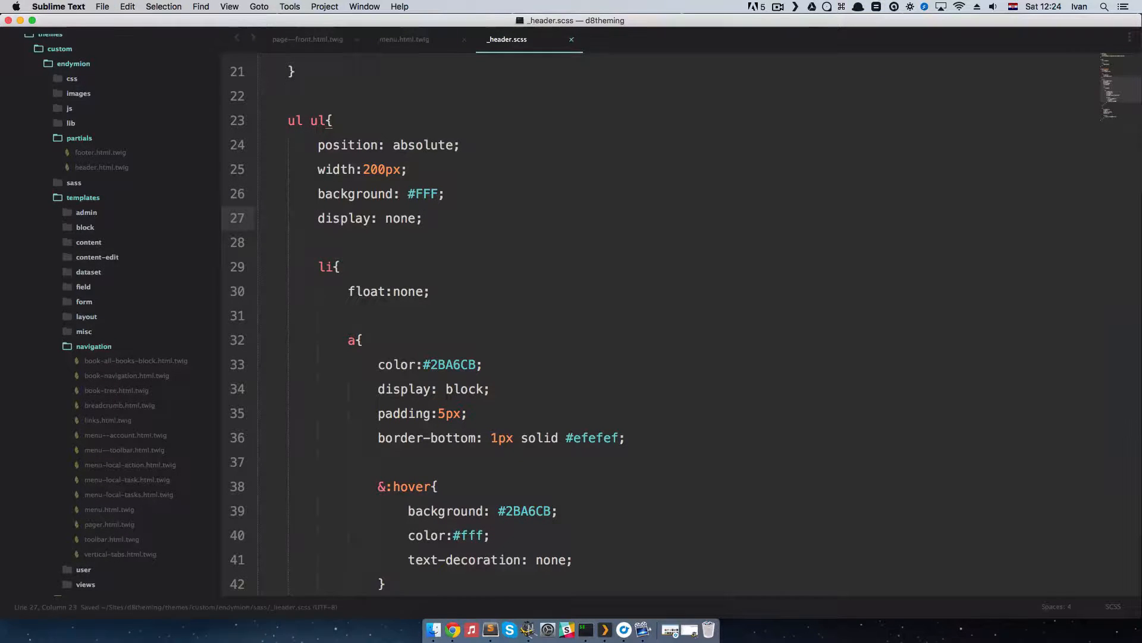
key(ctrl+Right)
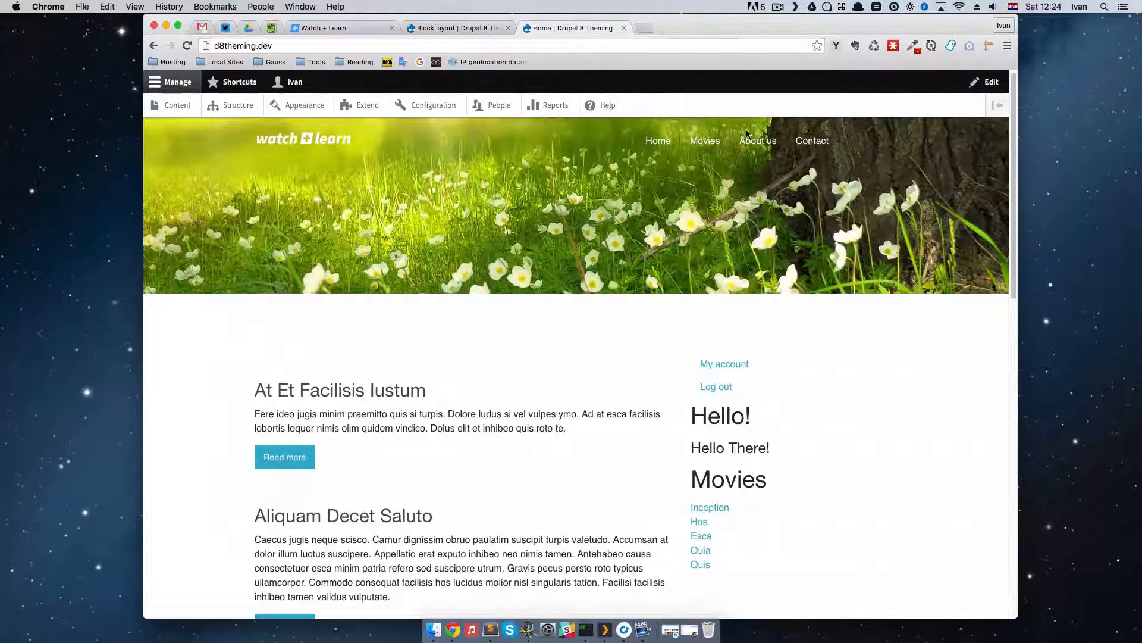
Step: Return to Sublime Text and open themes/custom/endymion/lib/main.js
key(ctrl+Left)
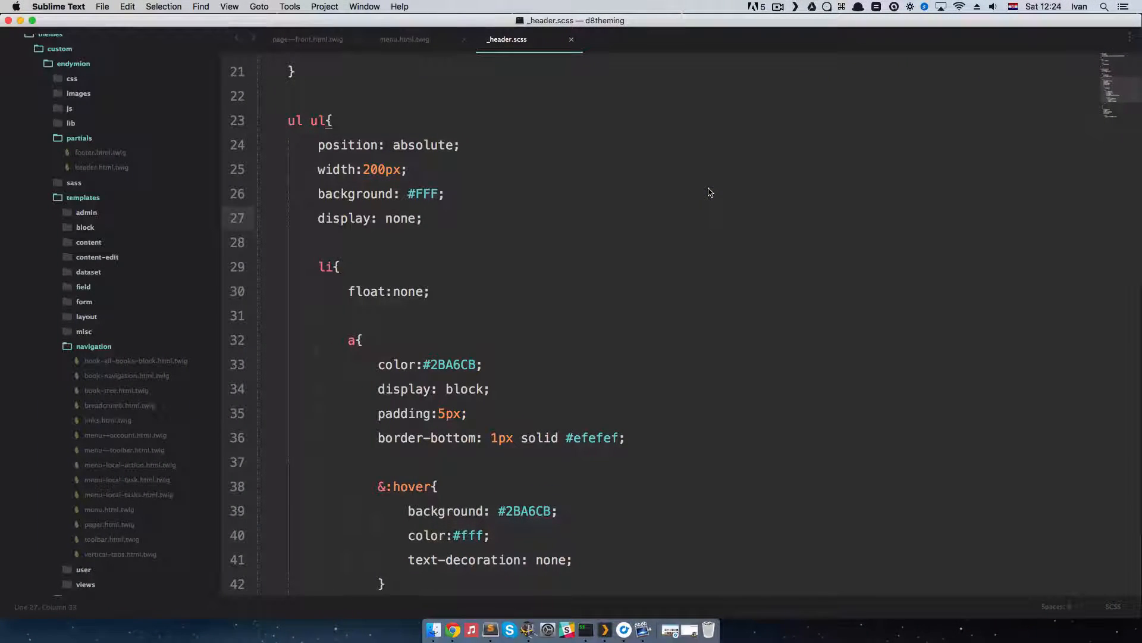
key(super+p)
text(main)
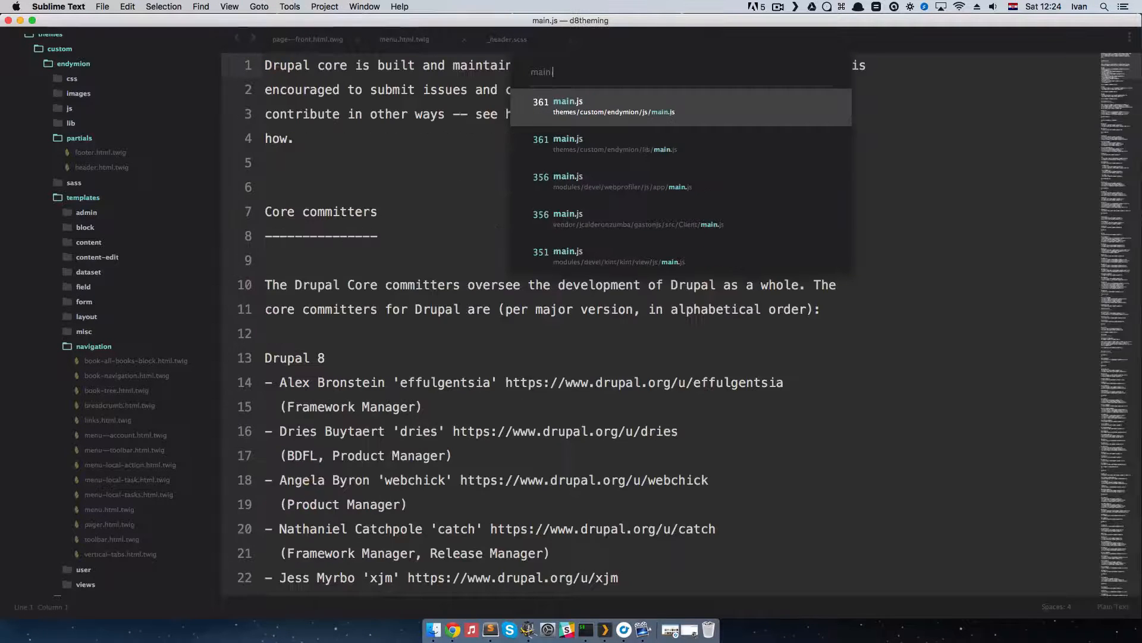
text(.js)
key(BackSpace)
key(BackSpace)
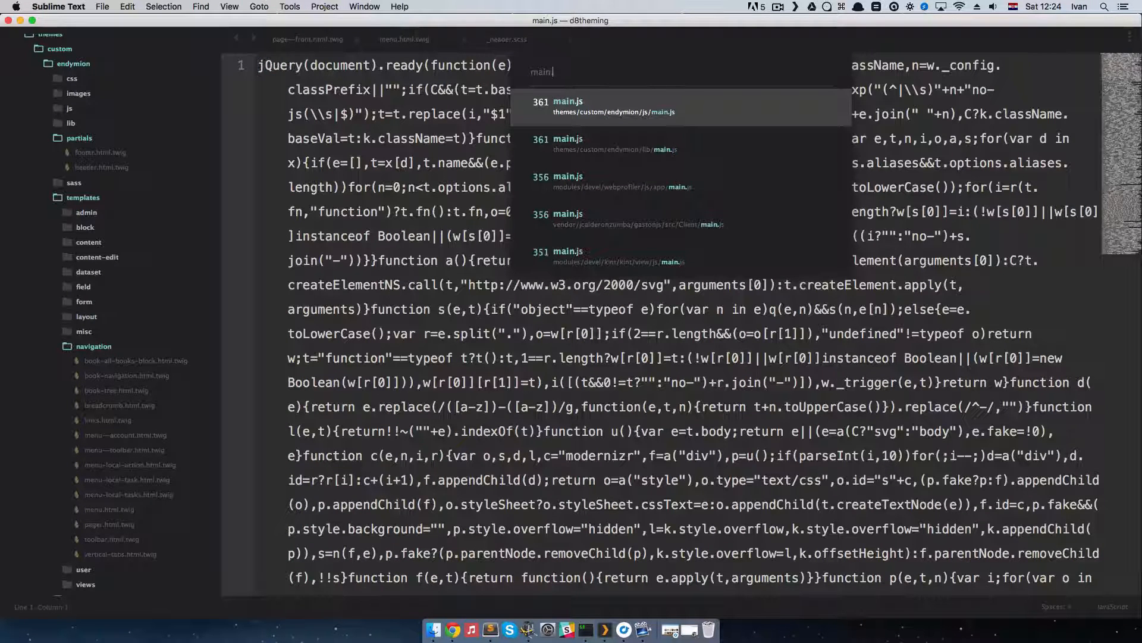
text(js)
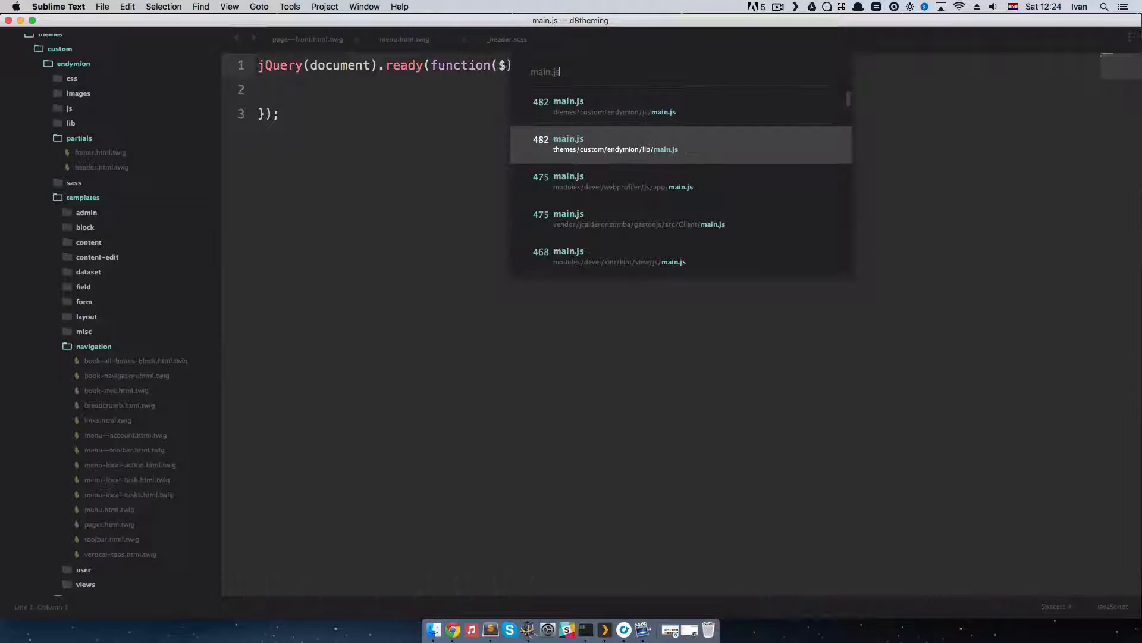
key(Return)
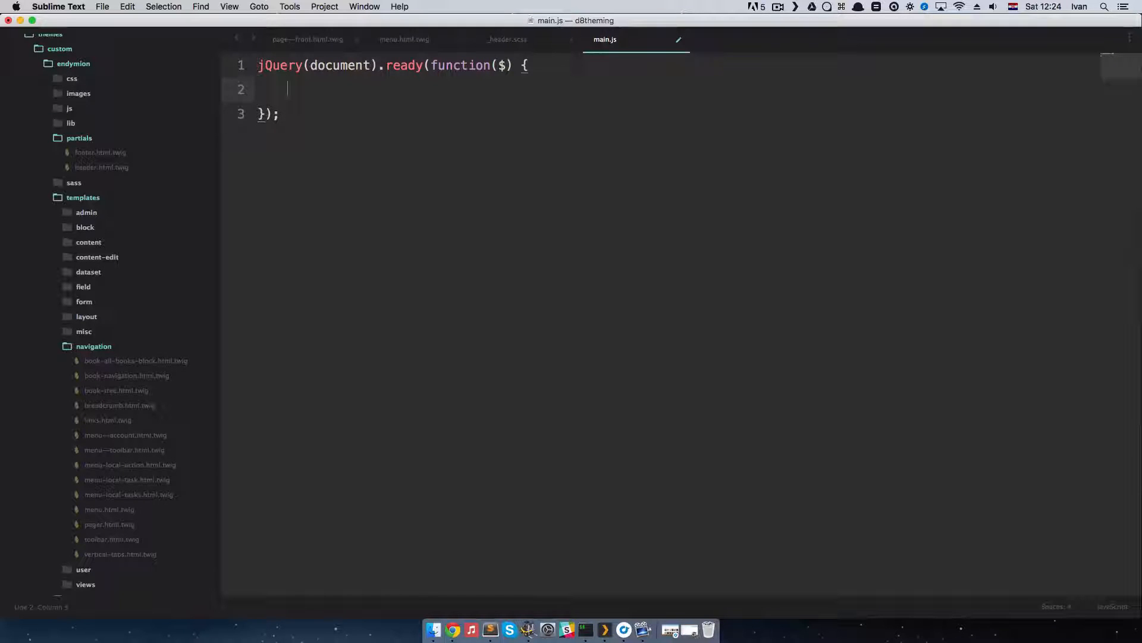
Step: Start a $() selector inside main.js's ready function and consult menu.html.twig and _header.scss for the submenu markup and styles
text($()
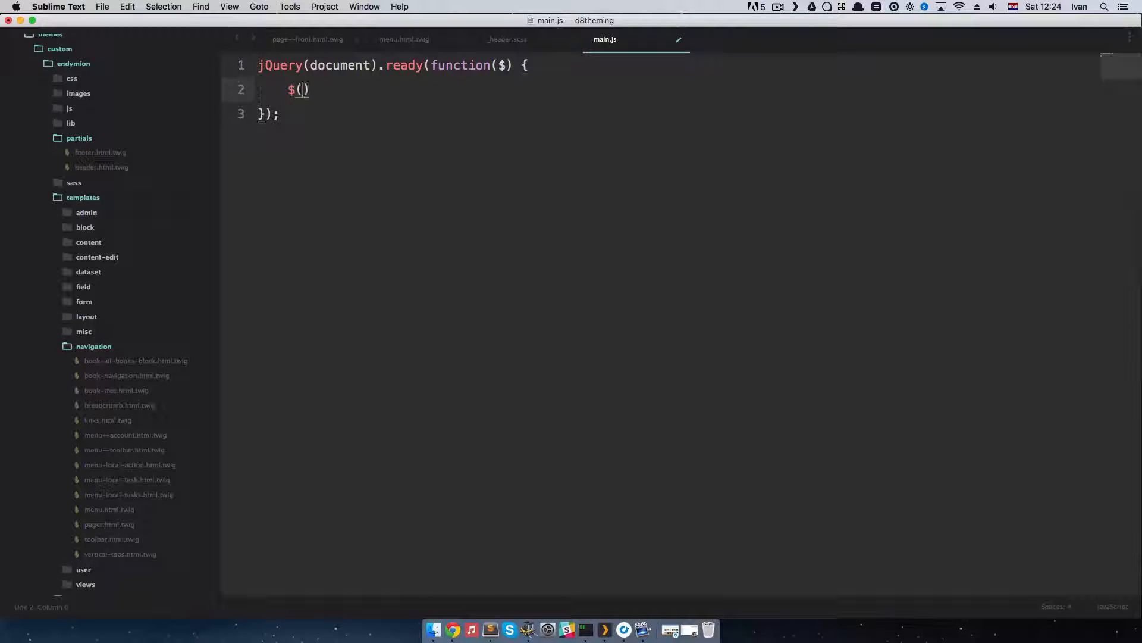
key(super+alt+Left)
key(super+alt+Left)
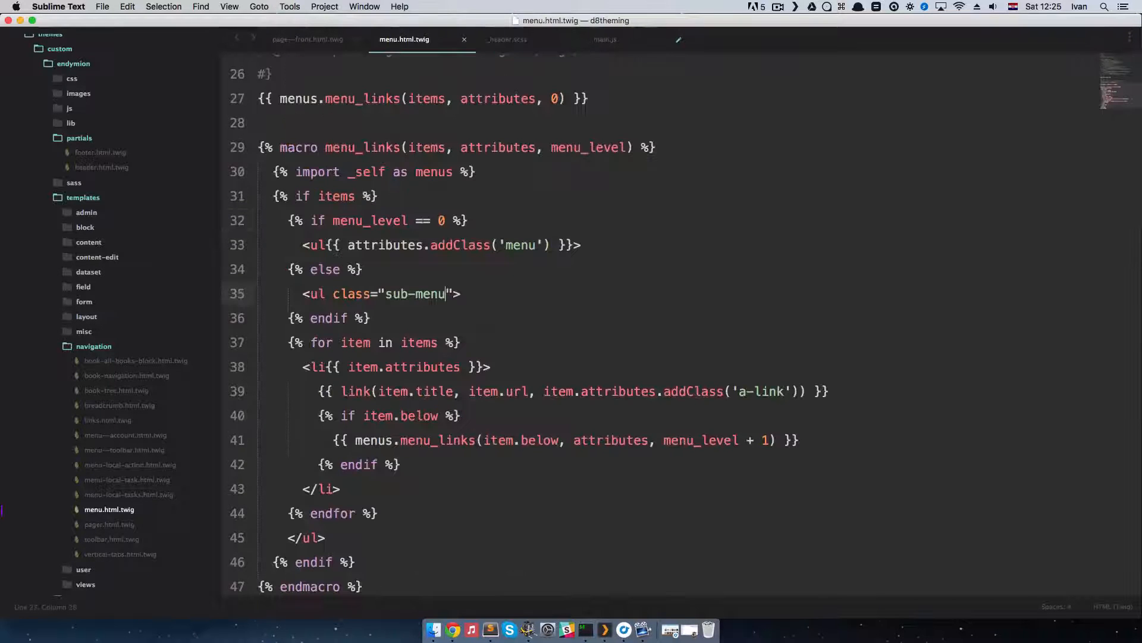
key(super+alt+Right)
key(super+alt+Right)
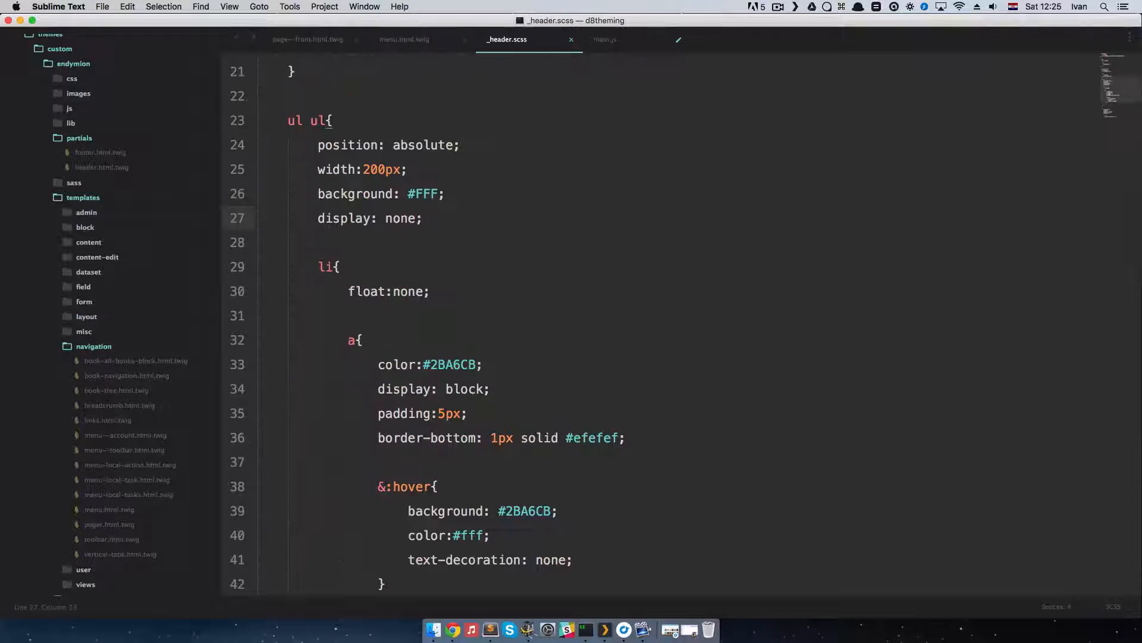
Step: Switch to Chrome, inspect the main navigation's markup, and copy the nav element's id value block-endymion-main-menu
key(super+Tab)
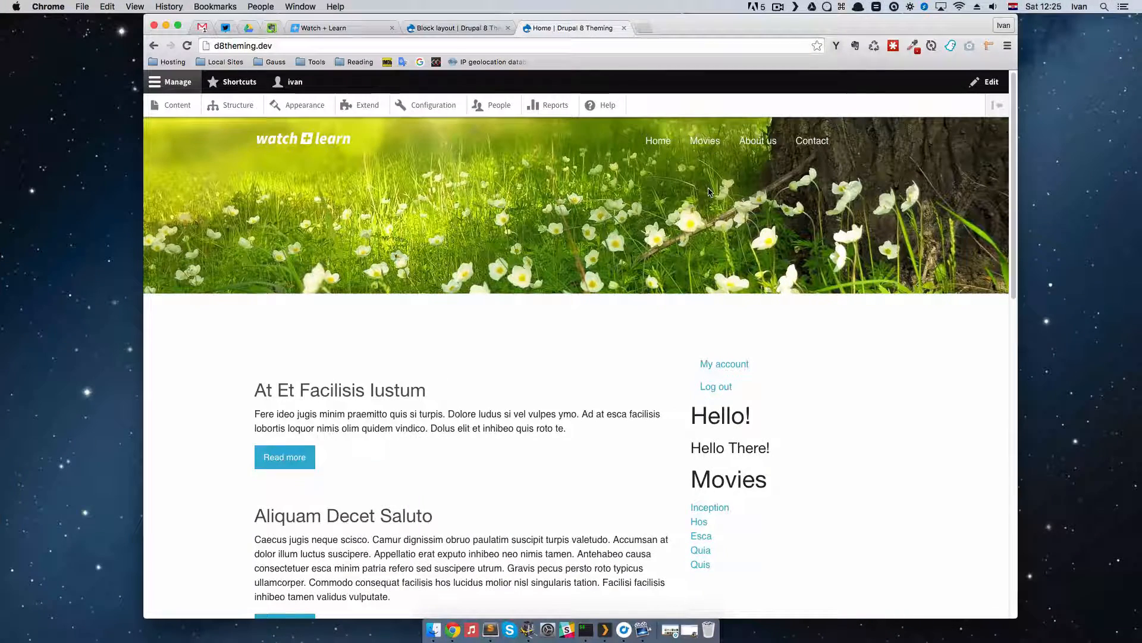
key(super+alt+i)
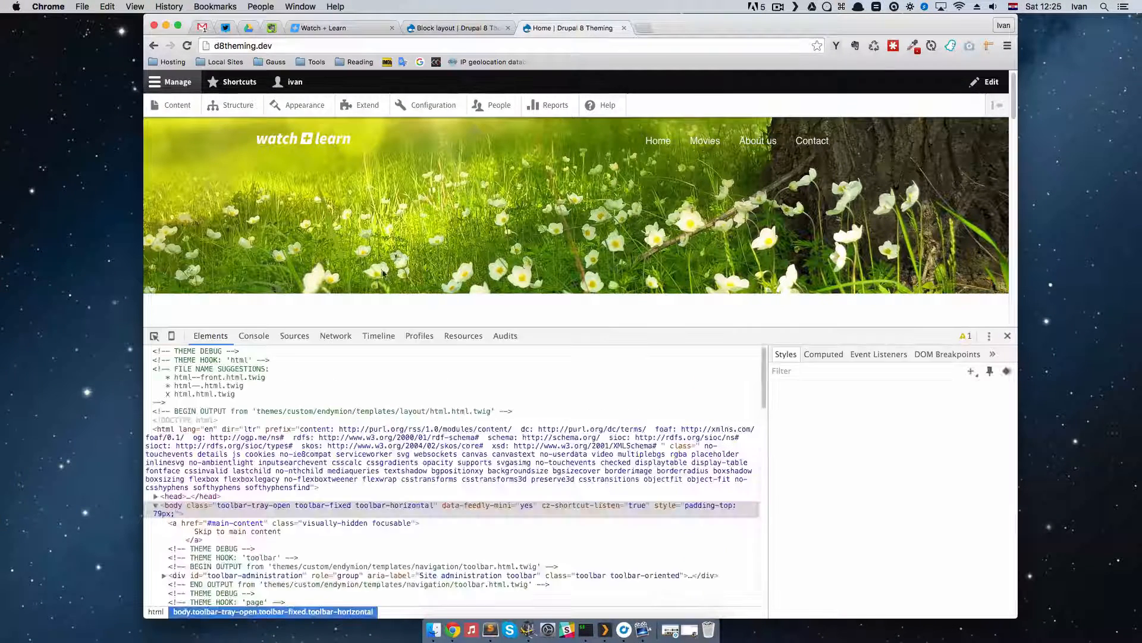
click(154, 336)
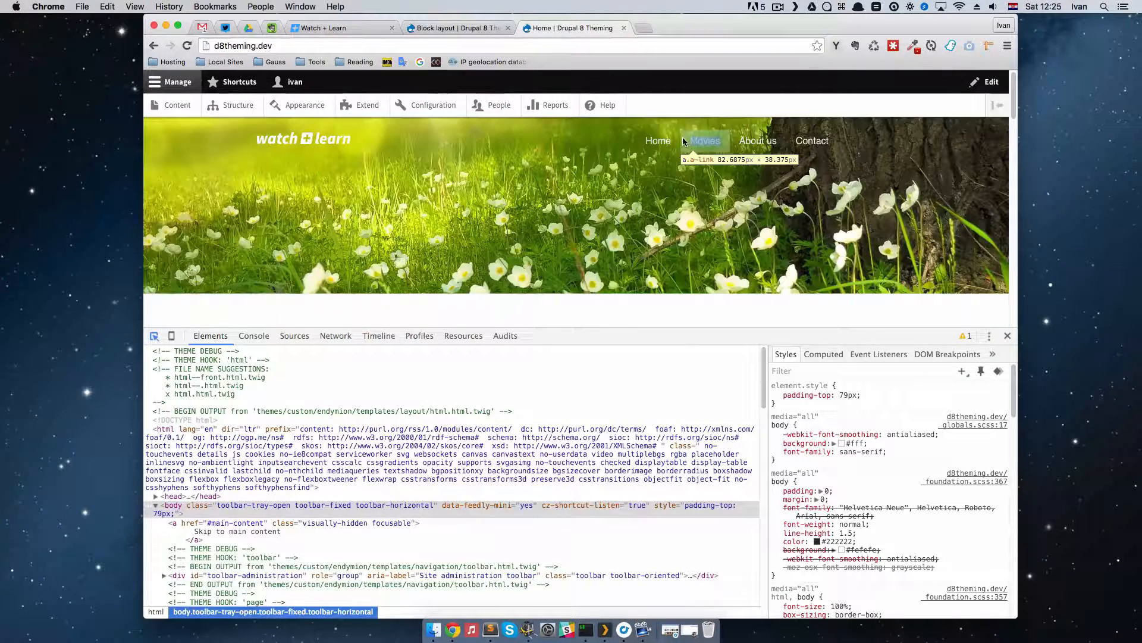
click(680, 144)
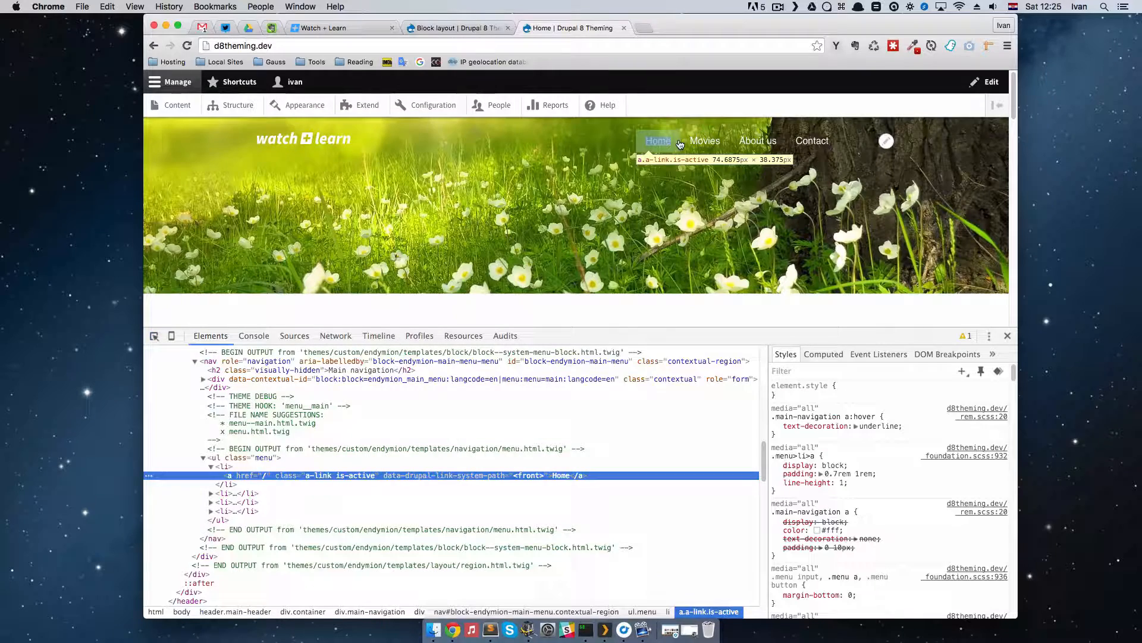
click(262, 459)
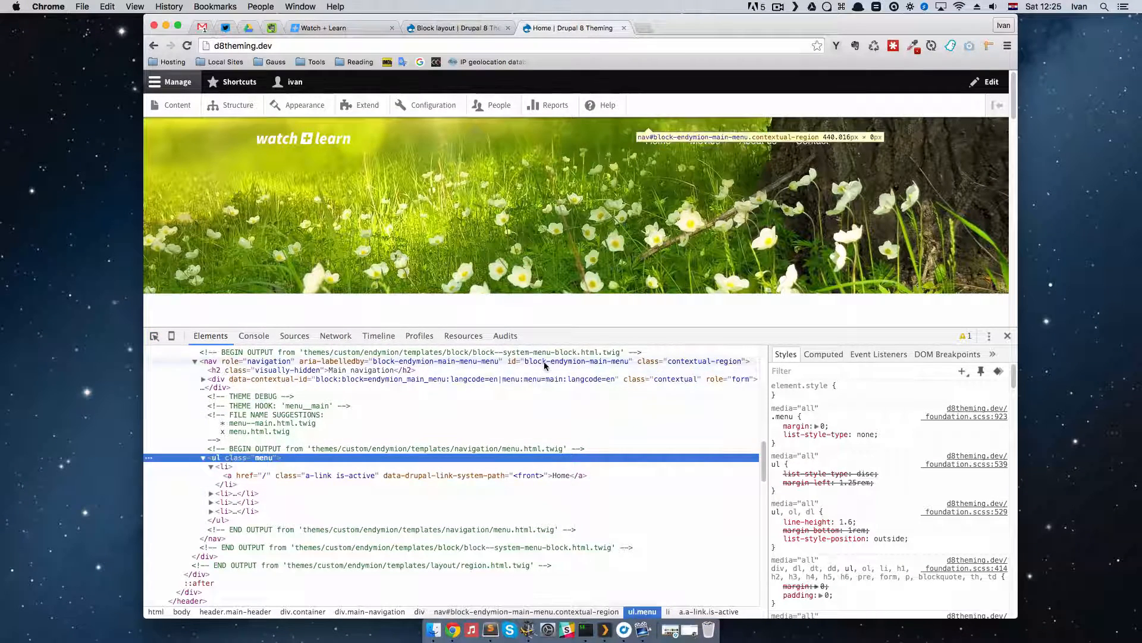
click(576, 365)
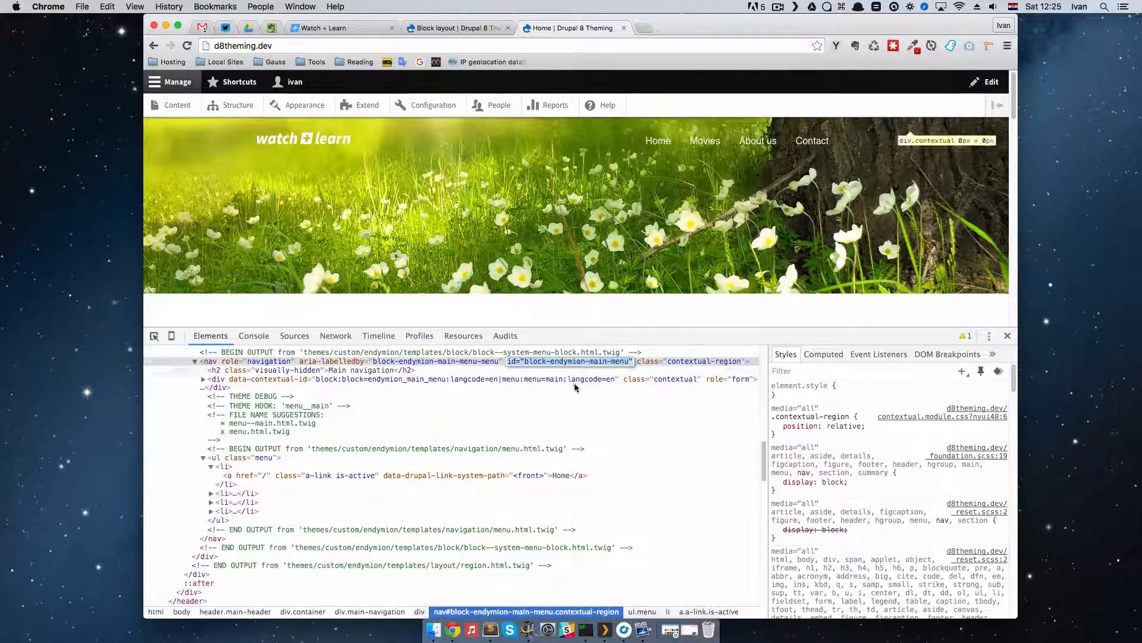
click(526, 365)
drag(525, 364, 628, 364)
key(super+c)
Step: Return to Sublime Text and fill the $() selector in main.js with '#block-endymion-main-menu'
key(super+Tab)
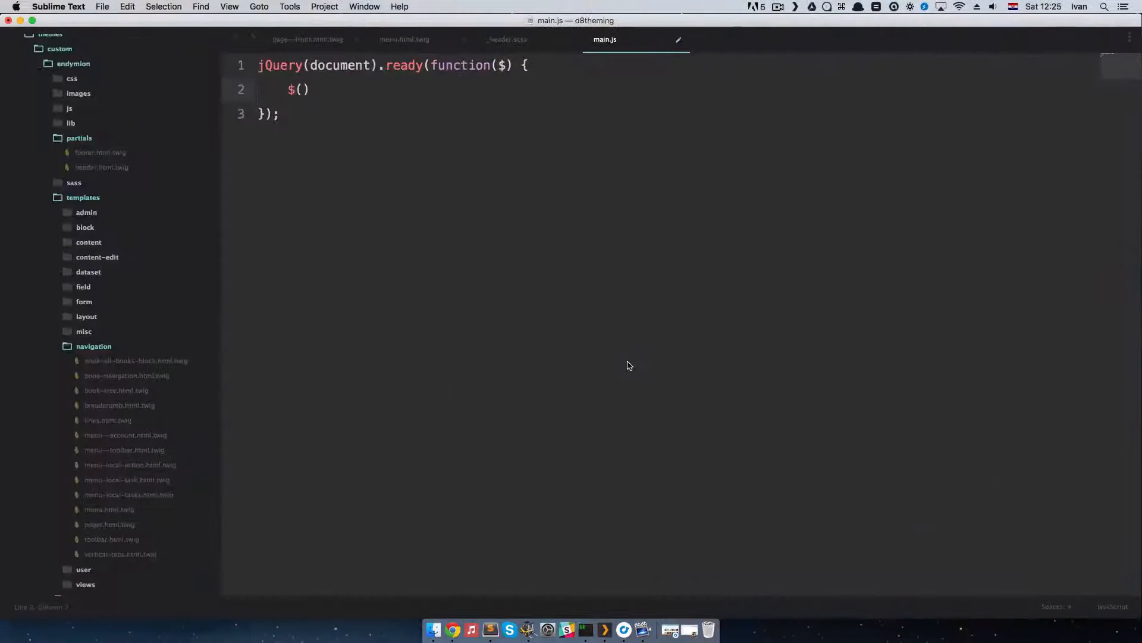
text(')
key(super+v)
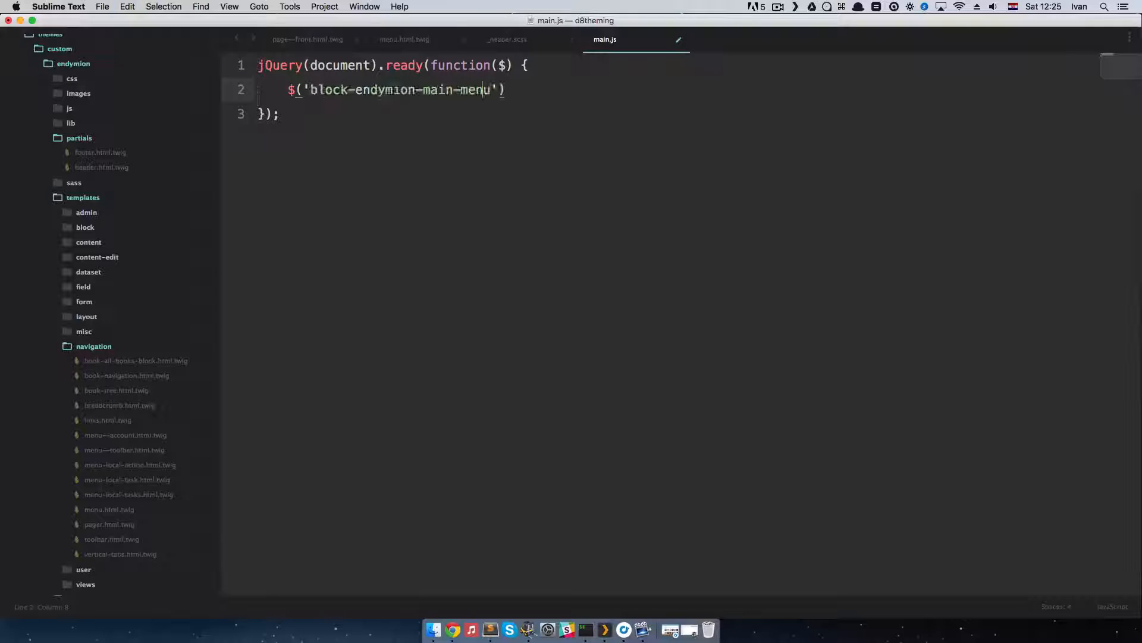
key(Left)
key(Left)
key(Left)
key(Left)
key(Left)
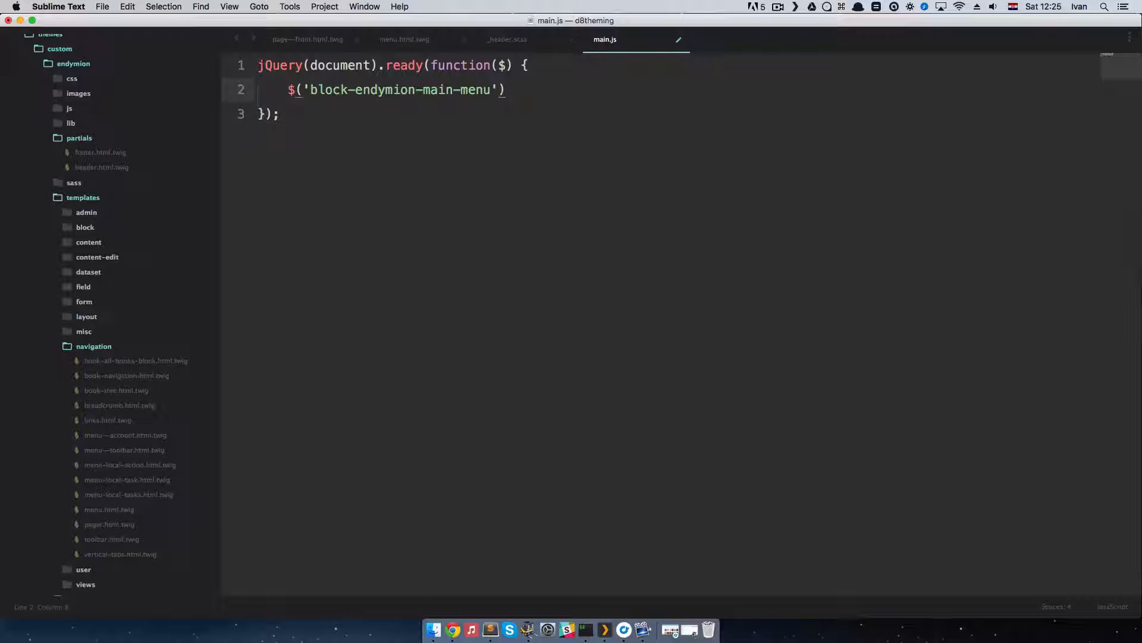
text(#)
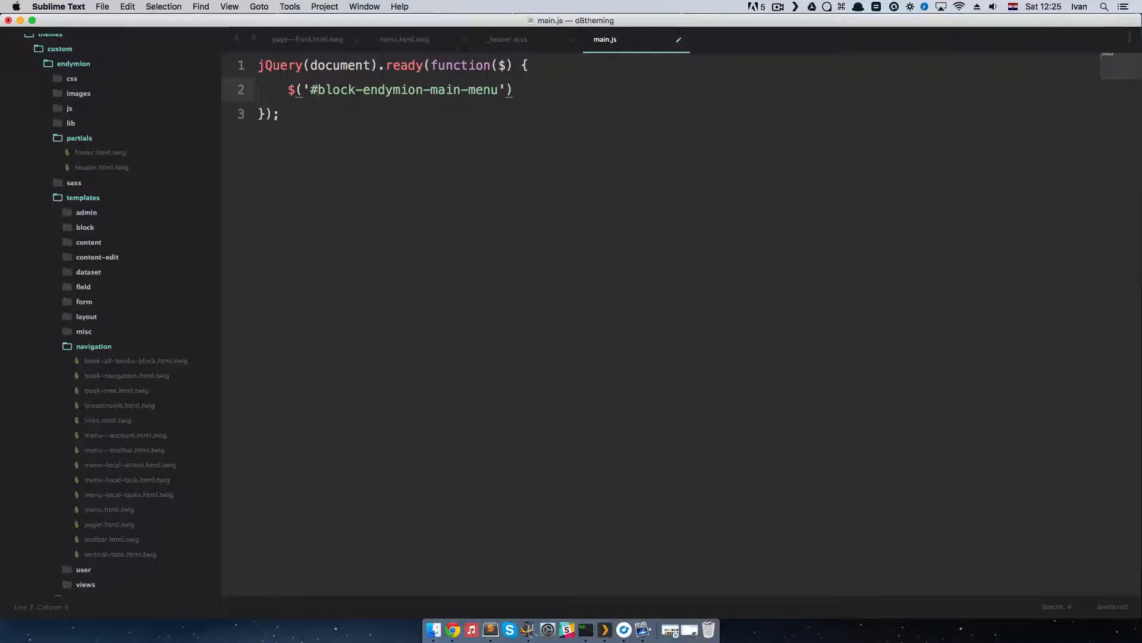
Step: Chain .hover(function(){ }); onto the menu selector, with an empty line for the function body
key(super+Right)
text(.hover)
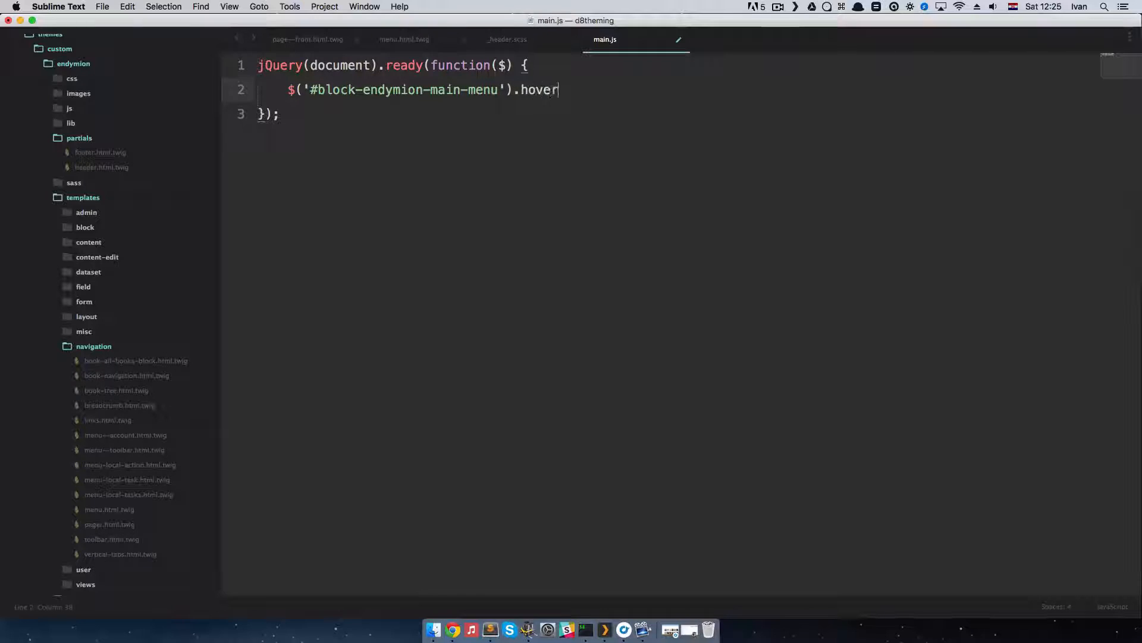
text((function)
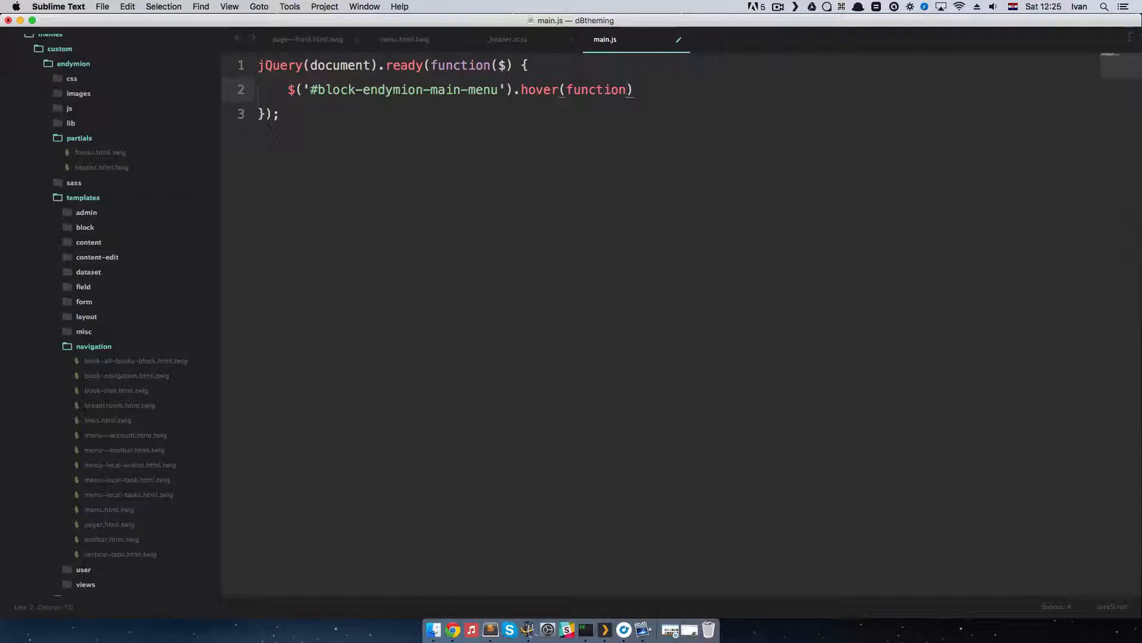
text((){)
key(Return)
key(Up)
key(Right)
key(Right)
key(Right)
key(Right)
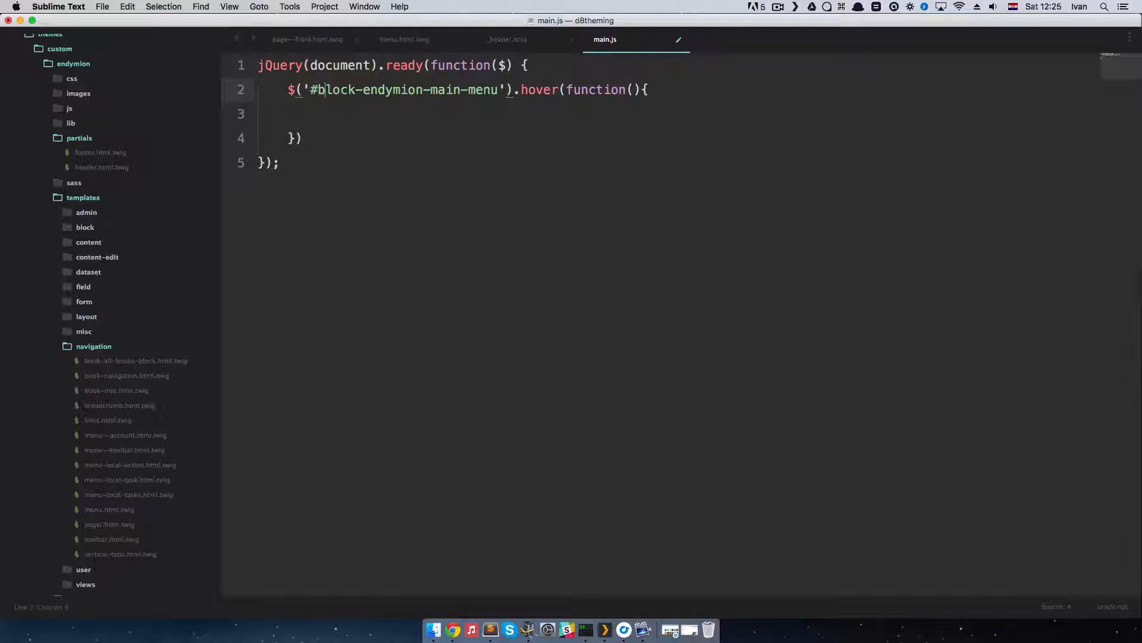
key(Down)
key(Down)
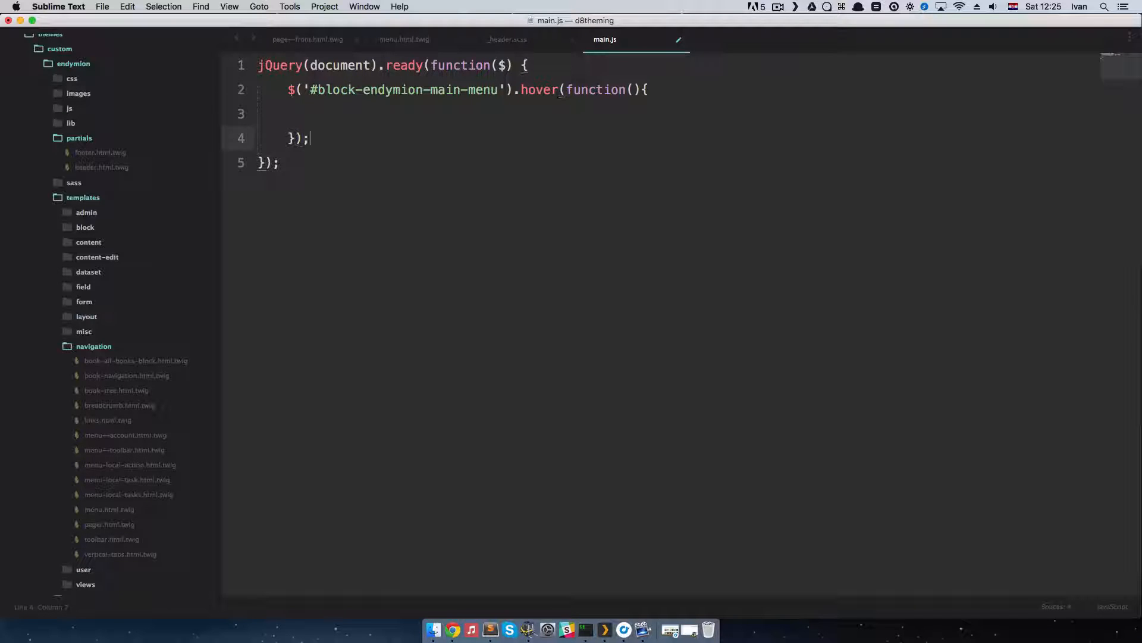
Step: Extend the hover selector to '#block-endymion-main-menu li a'
key(Up)
key(Up)
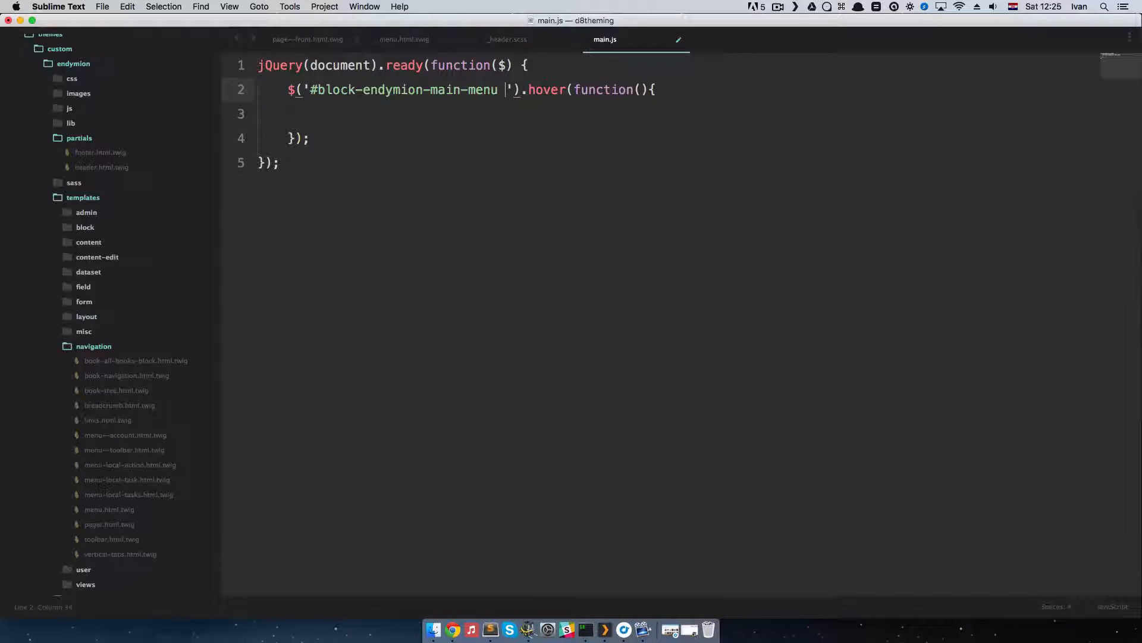
text(li a)
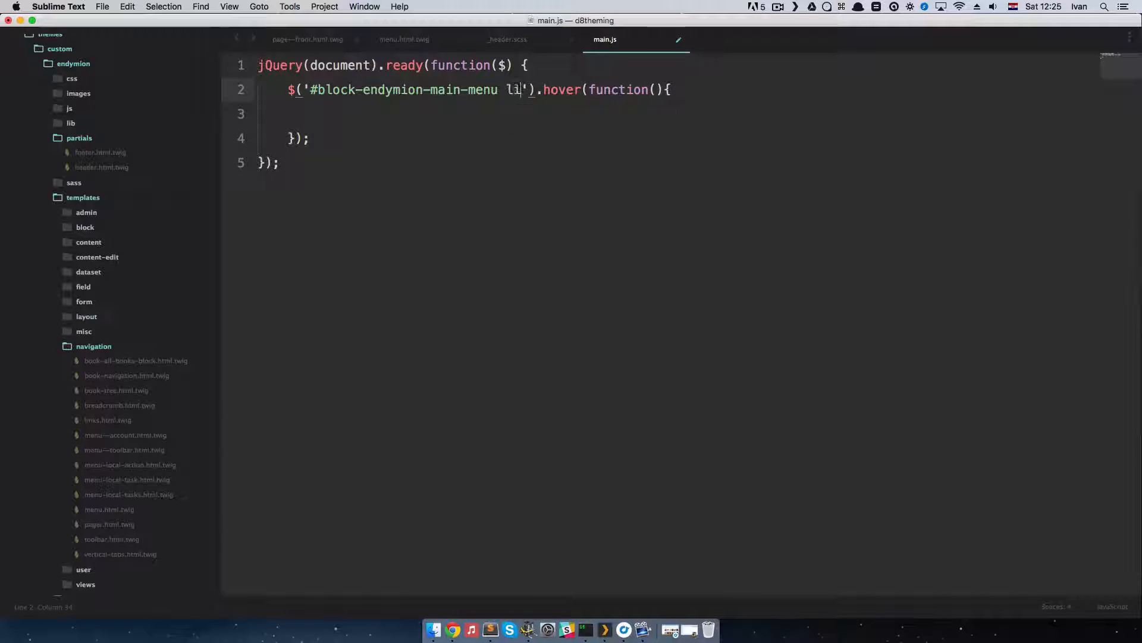
Step: Start the hover function's body with $(this).parent()
key(Down)
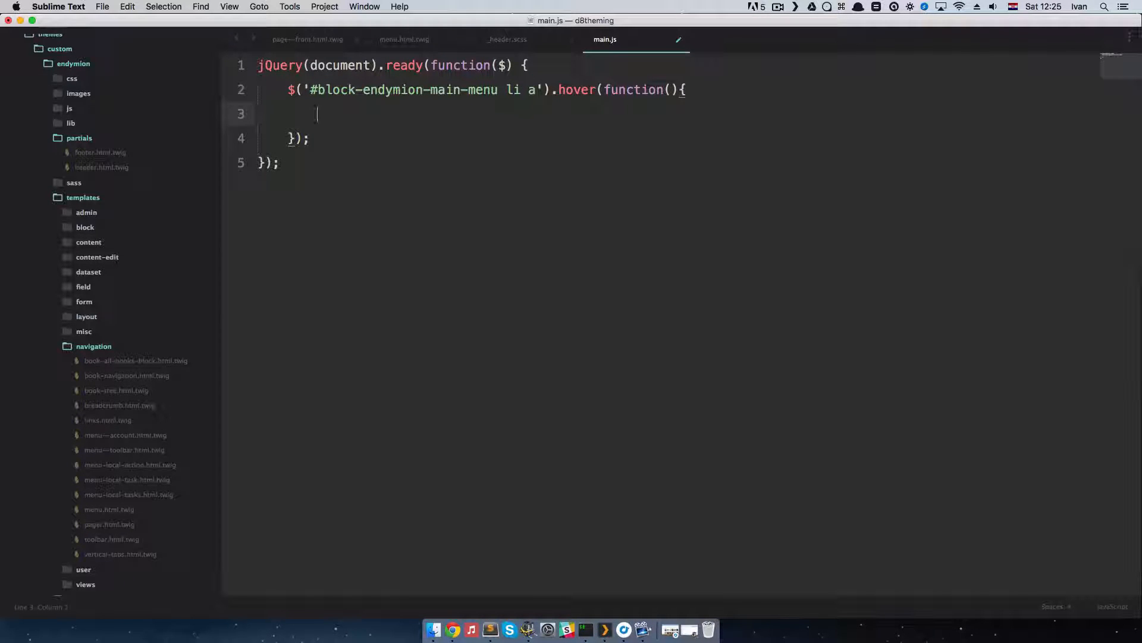
key(Tab)
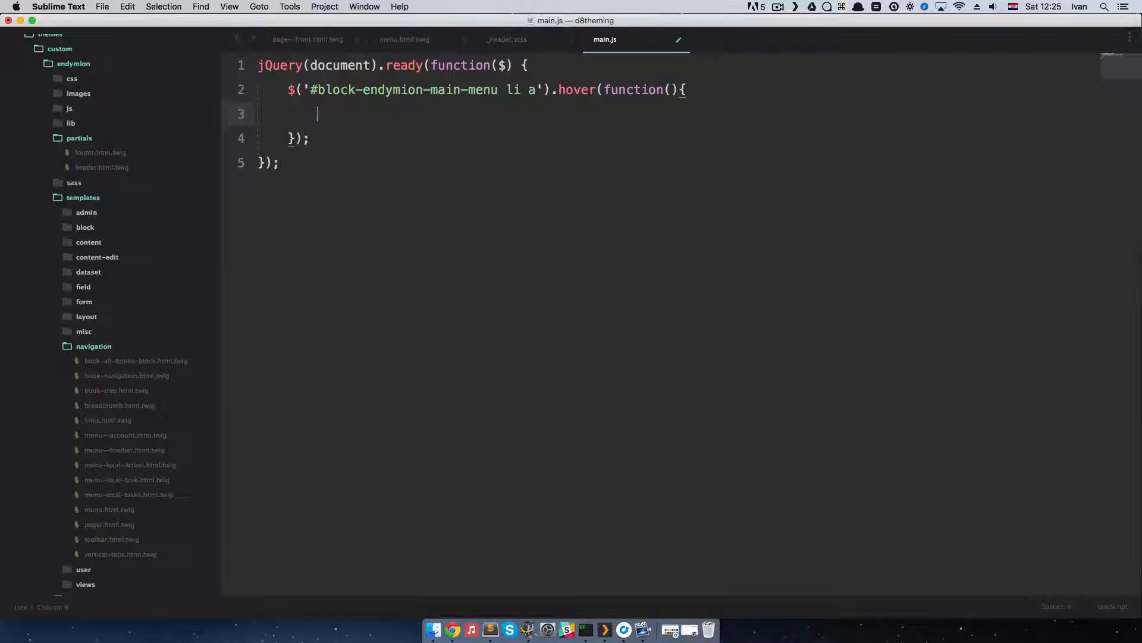
text($)
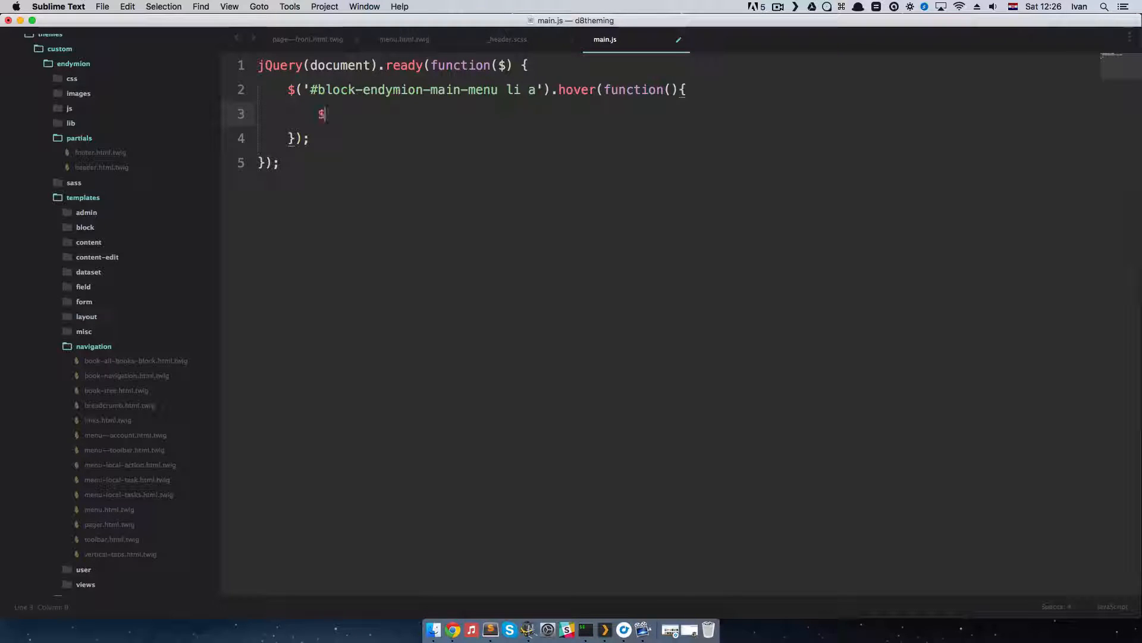
text((this).)
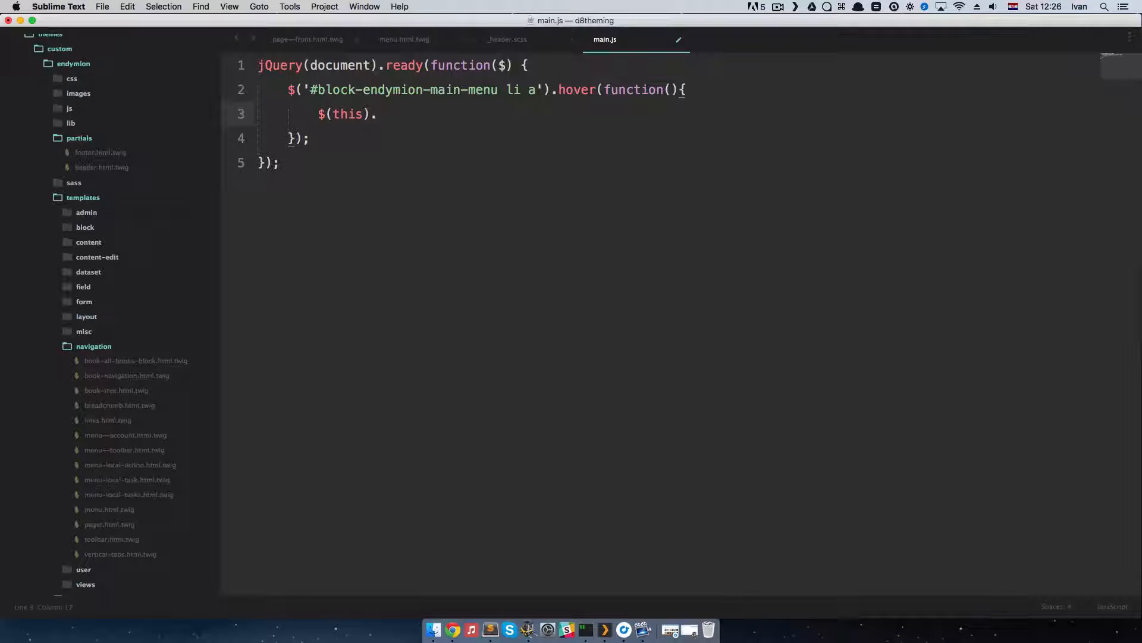
text(parent())
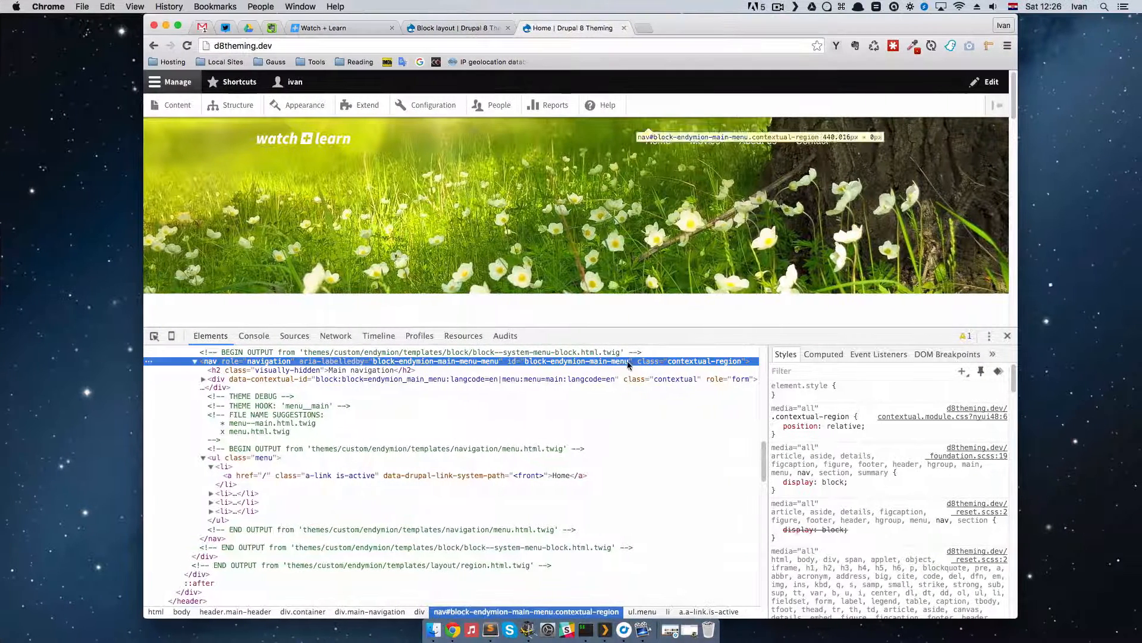
Step: Switch to Chrome and inspect the Movies link, its parent list item and the neighbouring submenu element
click(154, 335)
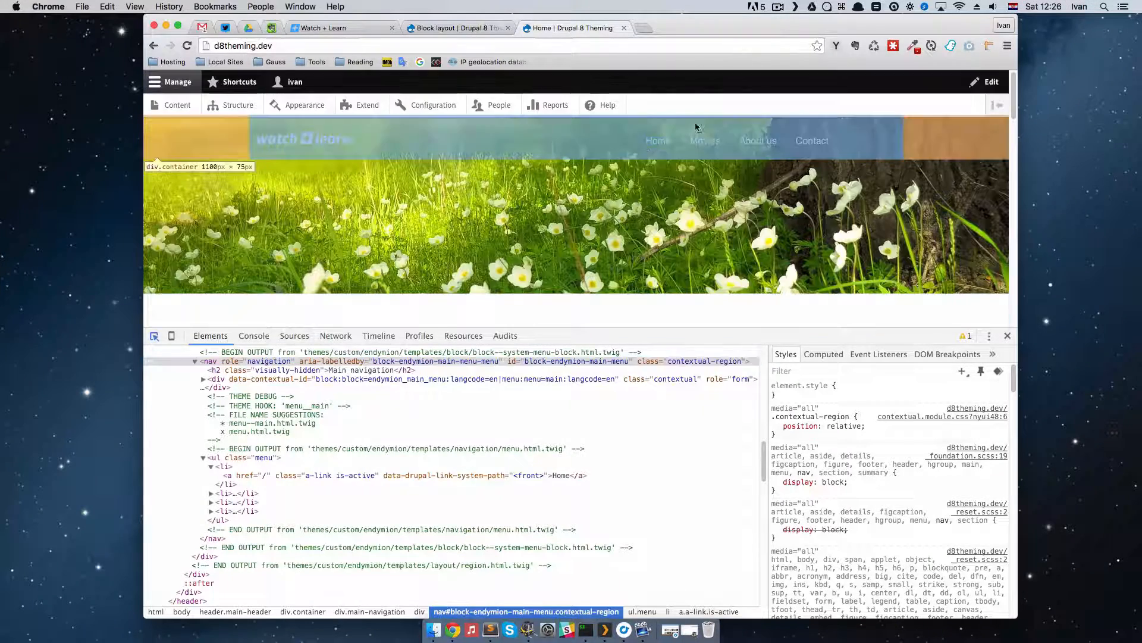
click(705, 140)
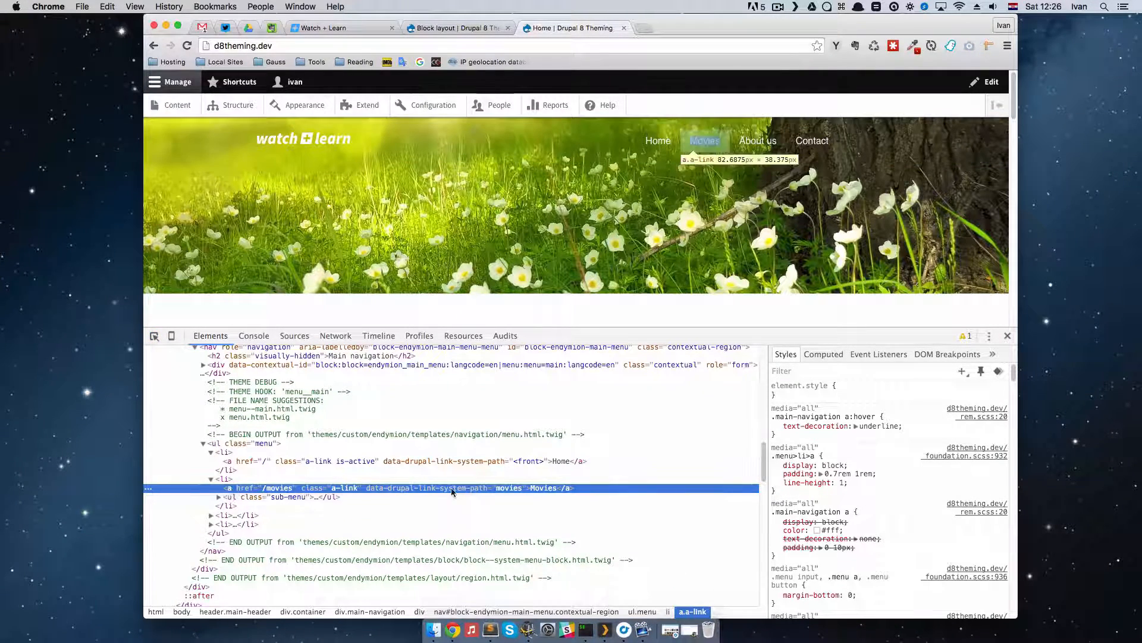
click(229, 479)
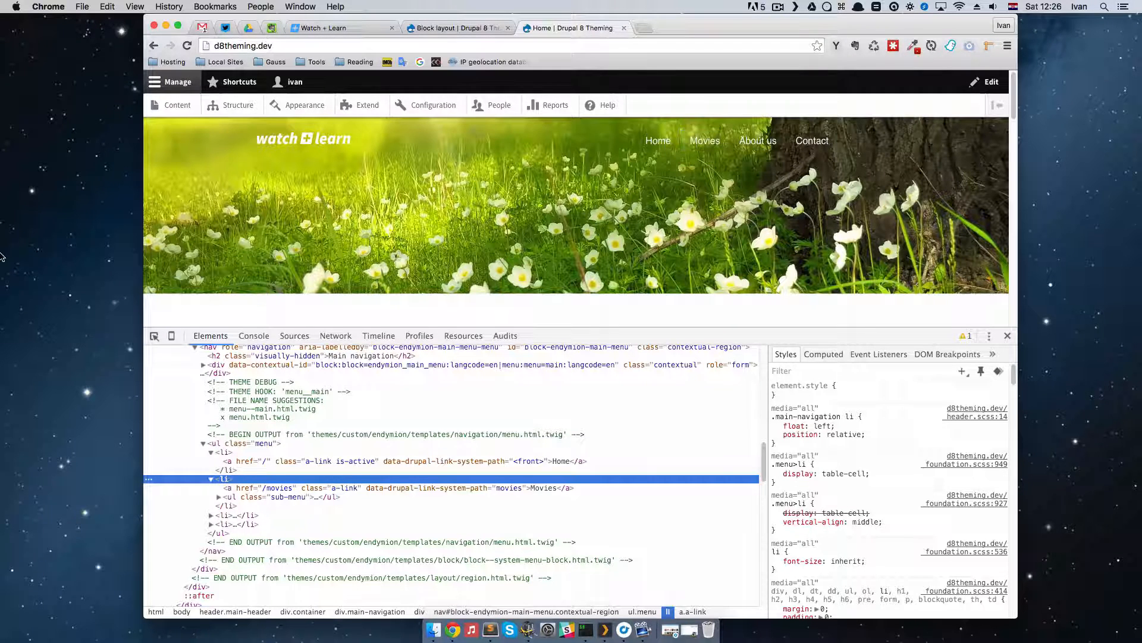
Step: Return to Sublime Text and chain .find('sub-menu') onto $(this).parent() in main.js
key(ctrl+Left)
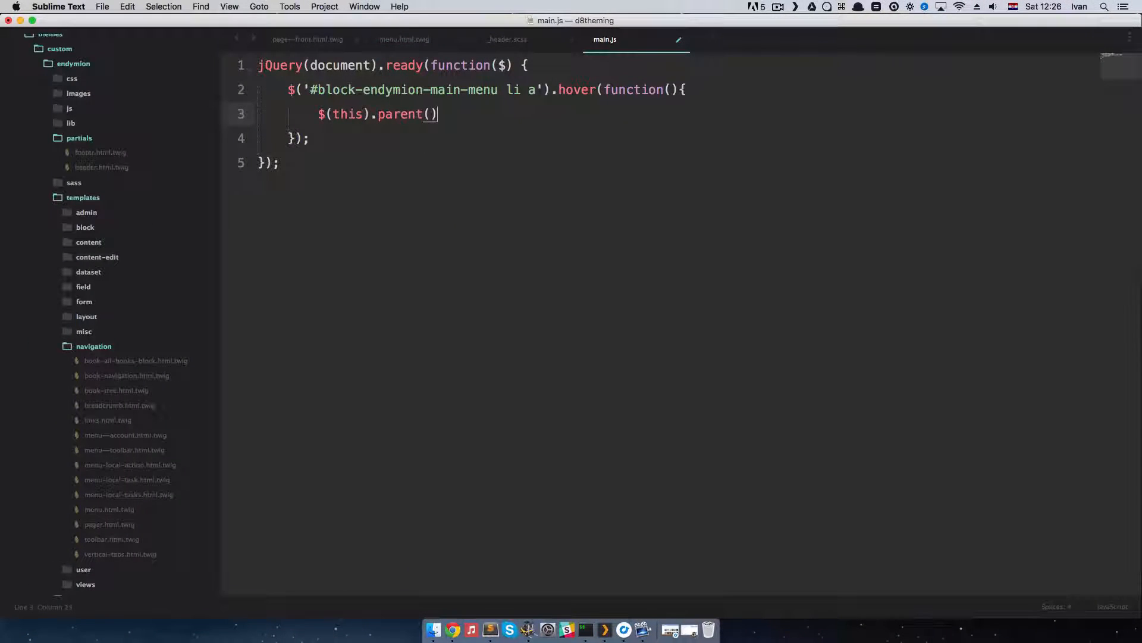
text(find)
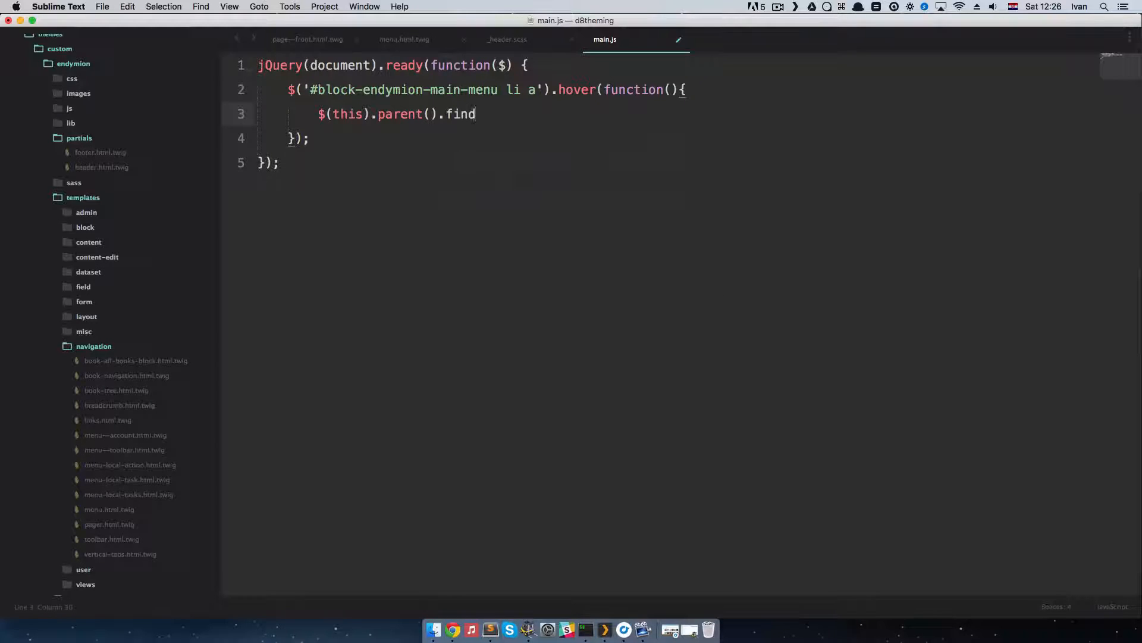
text(()
text('sub)
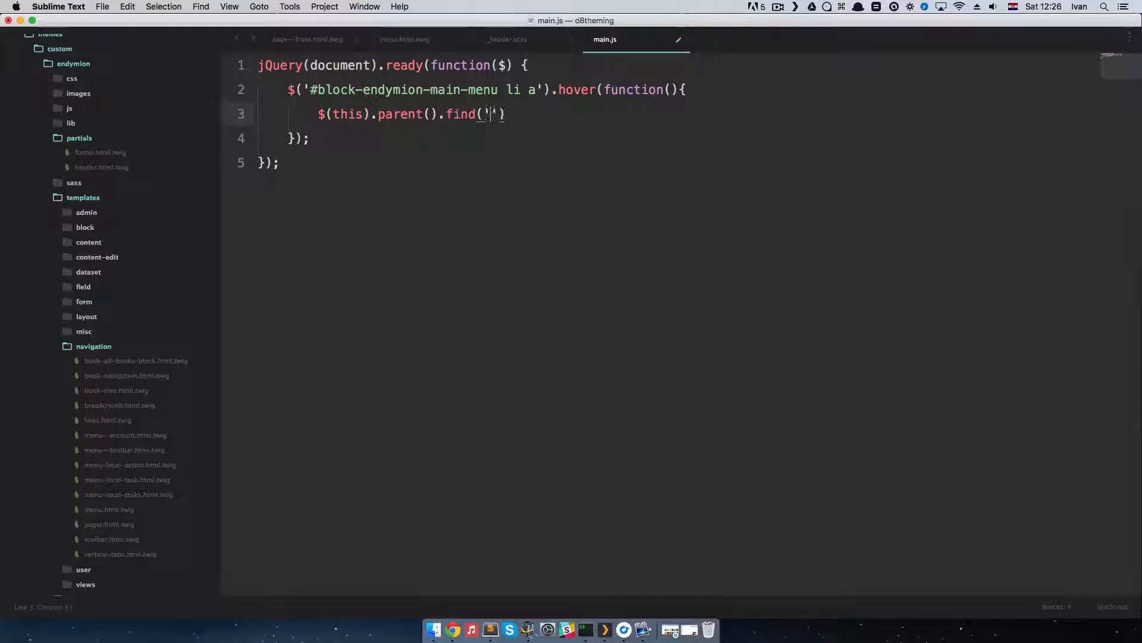
text(-menu)
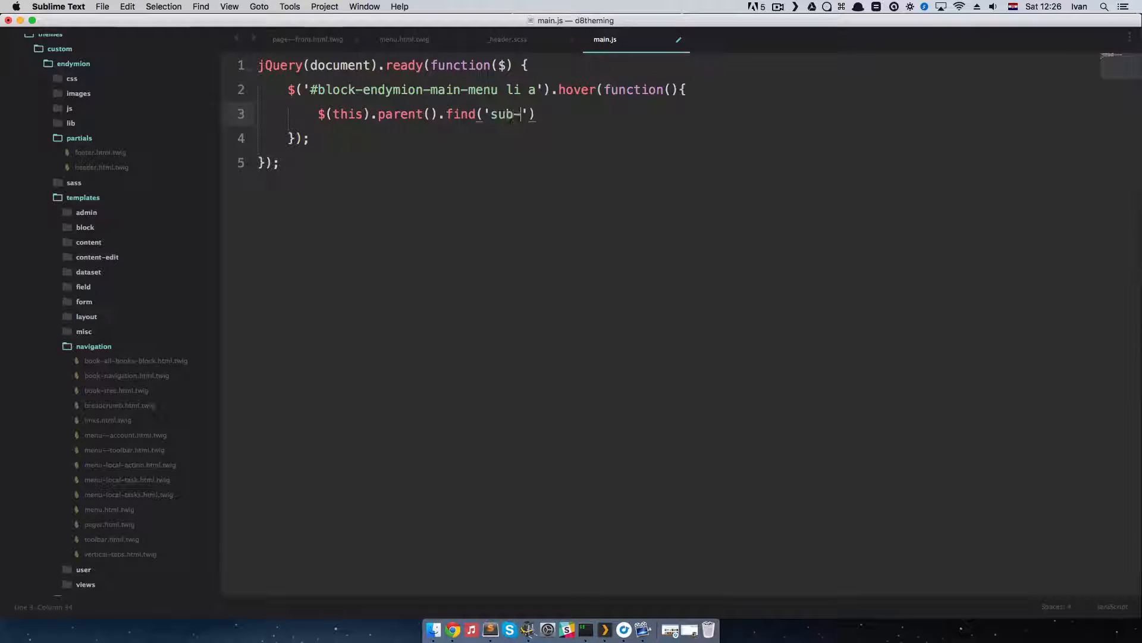
key(Right)
key(Right)
key(Right)
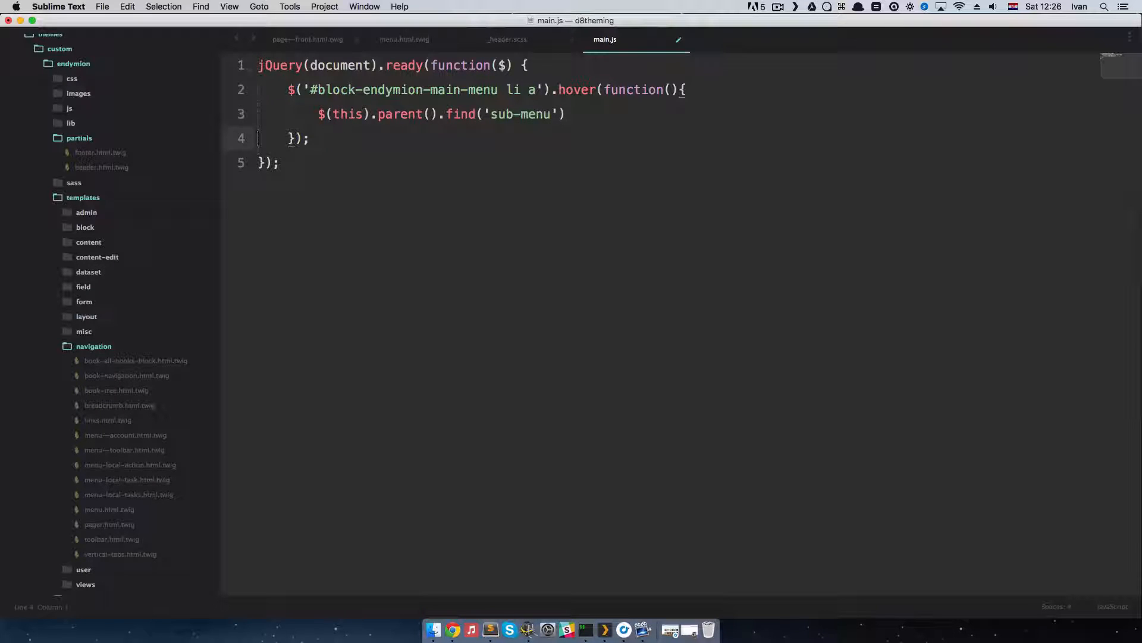
key(Left)
Step: Append .toggle(); to the find('sub-menu') call
text(.)
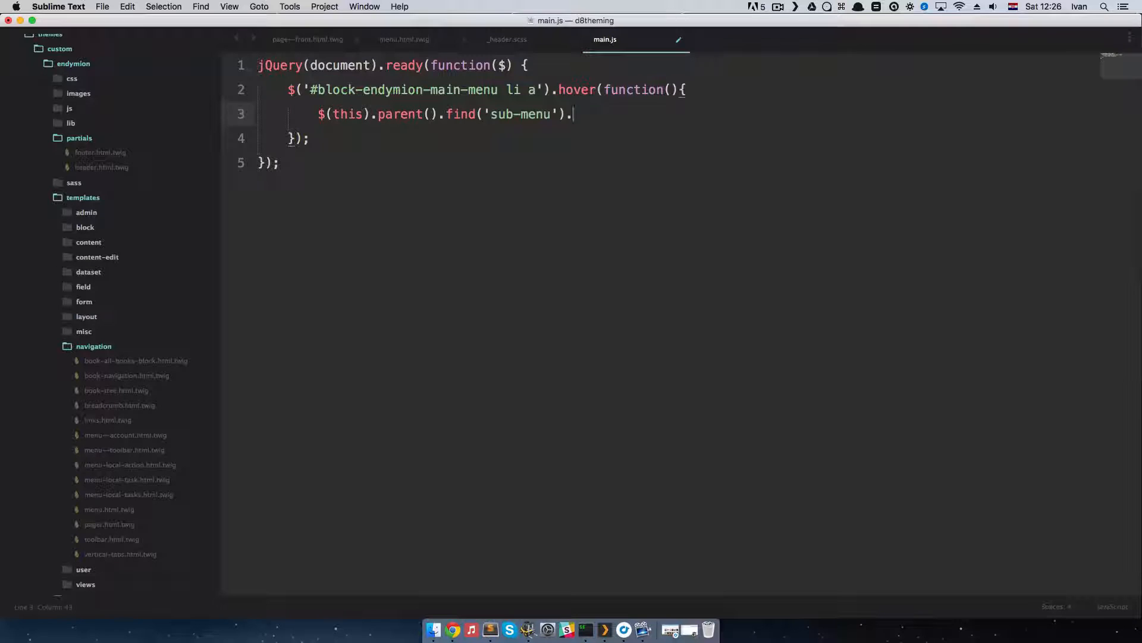
text(toggle)
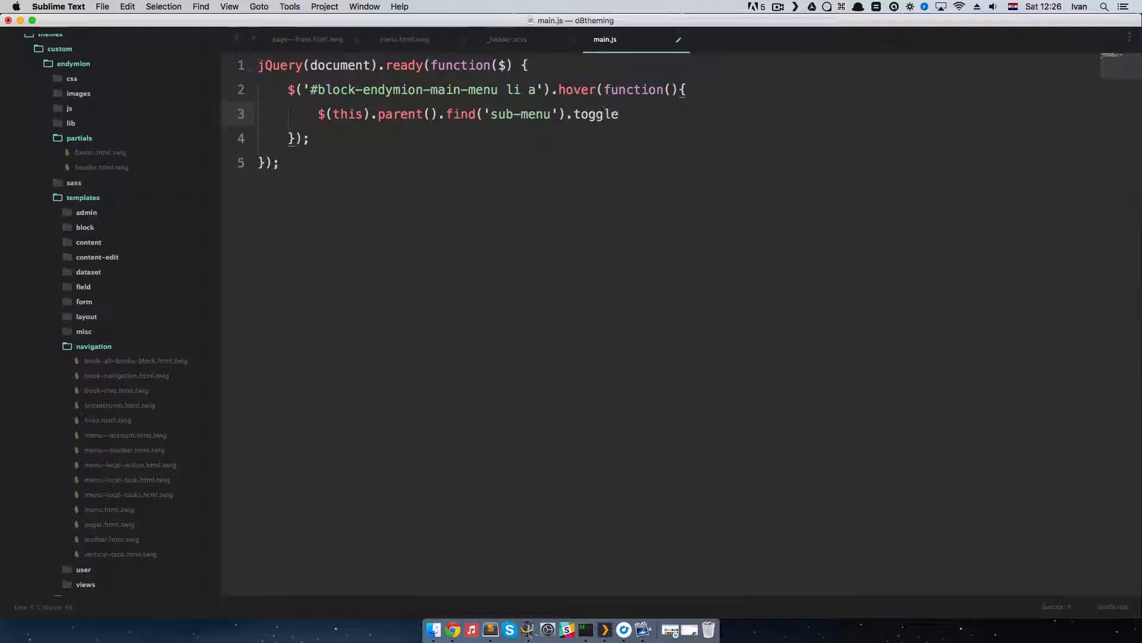
text(();)
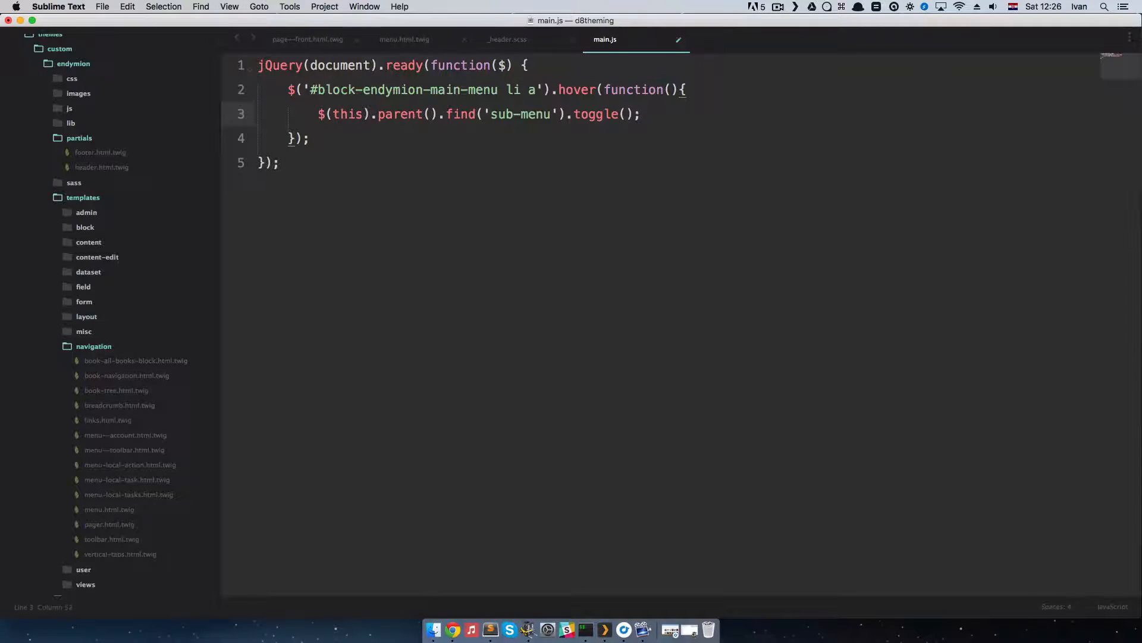
Step: Save main.js, reload the site's home page in Chrome, and check the navigation menu's markup
key(super+s)
key(super+Tab)
key(super+r)
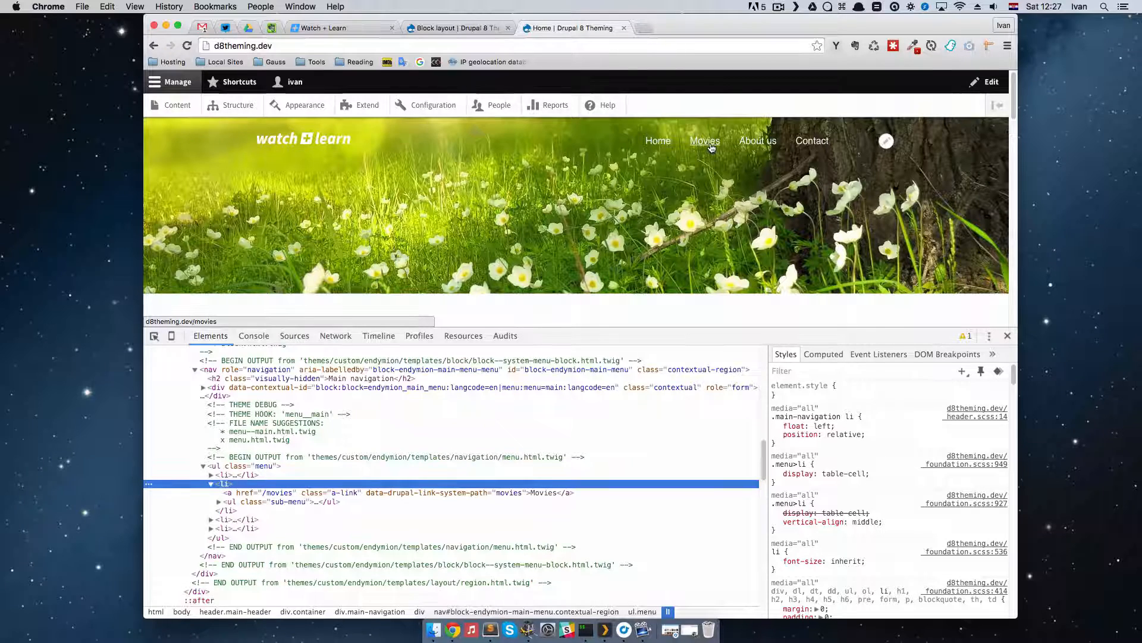
click(210, 475)
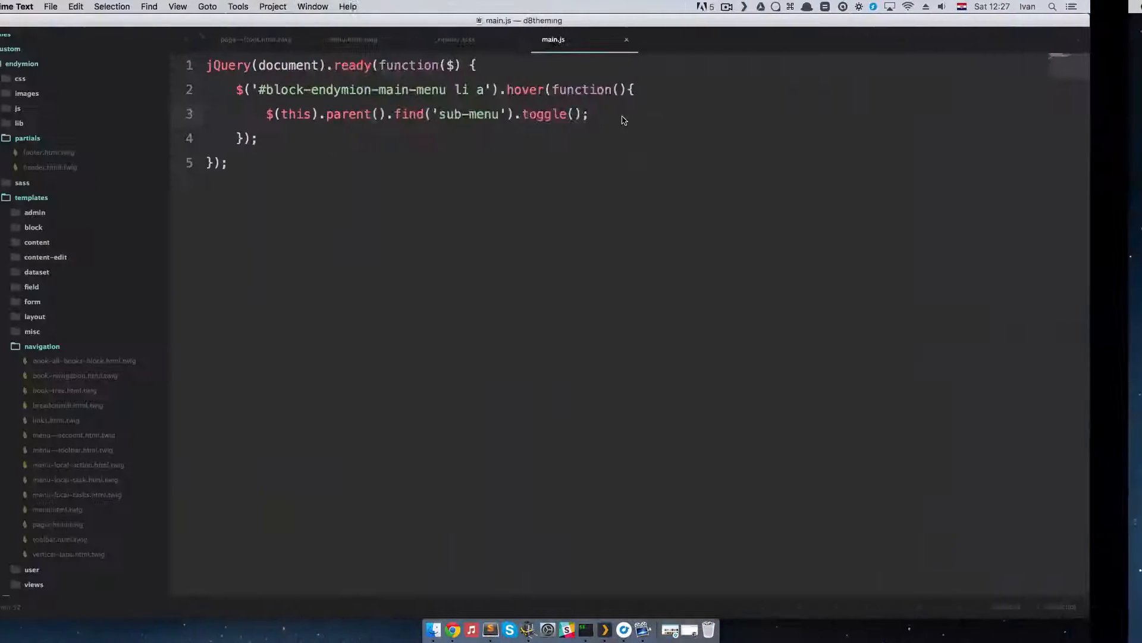
Step: Change the find() selector to '.sub-menu', save main.js, and switch to Chrome to test the Movies submenu
click(493, 117)
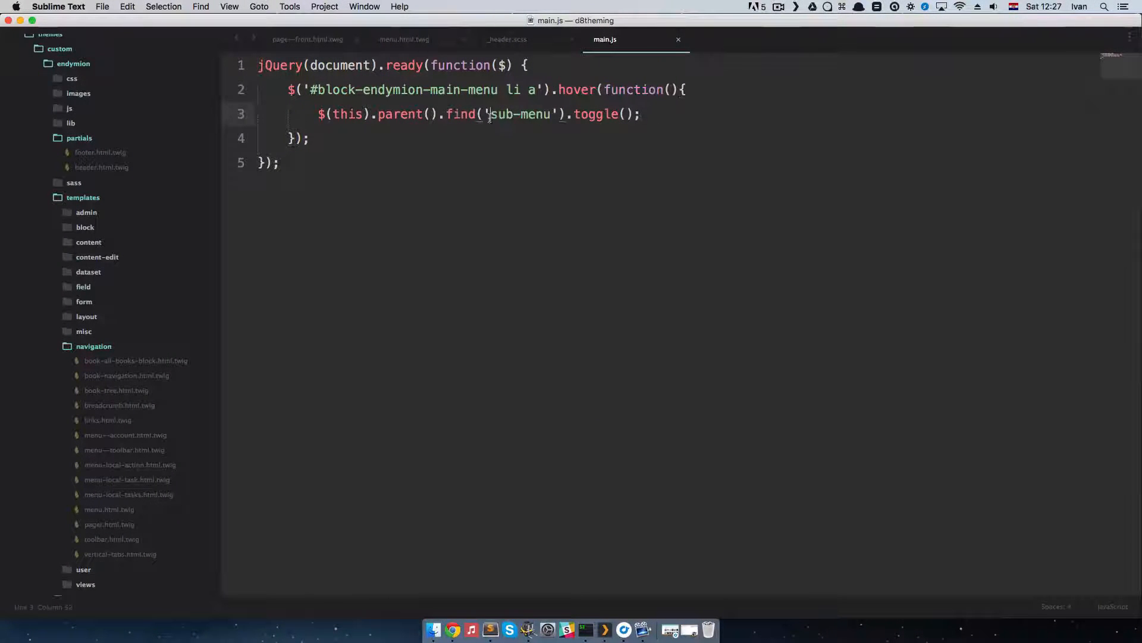
text(.)
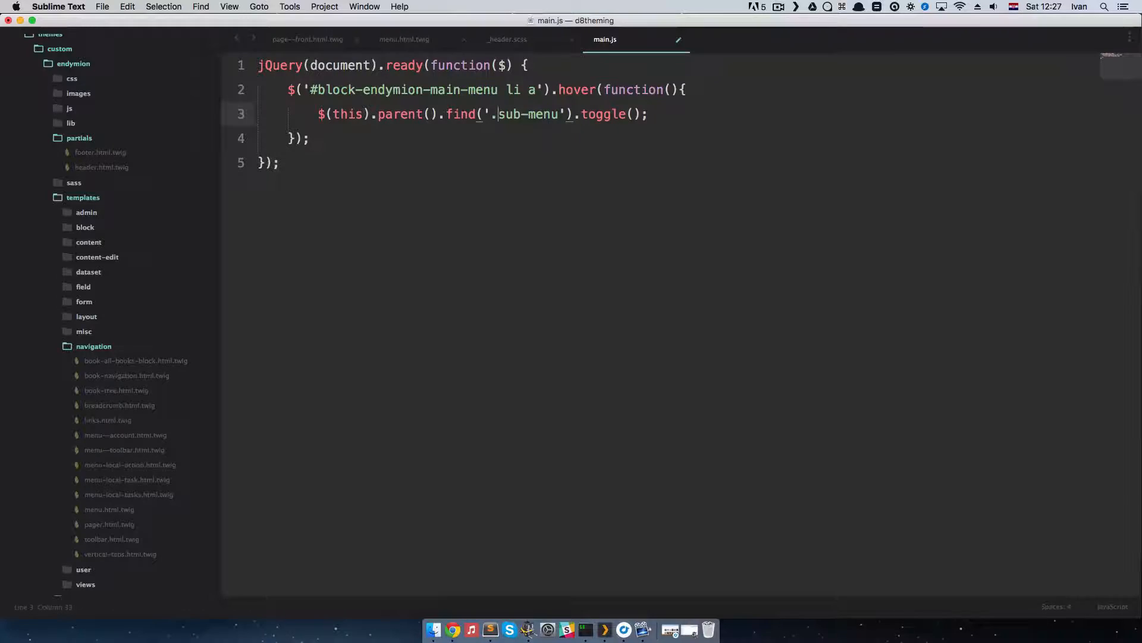
key(super+s)
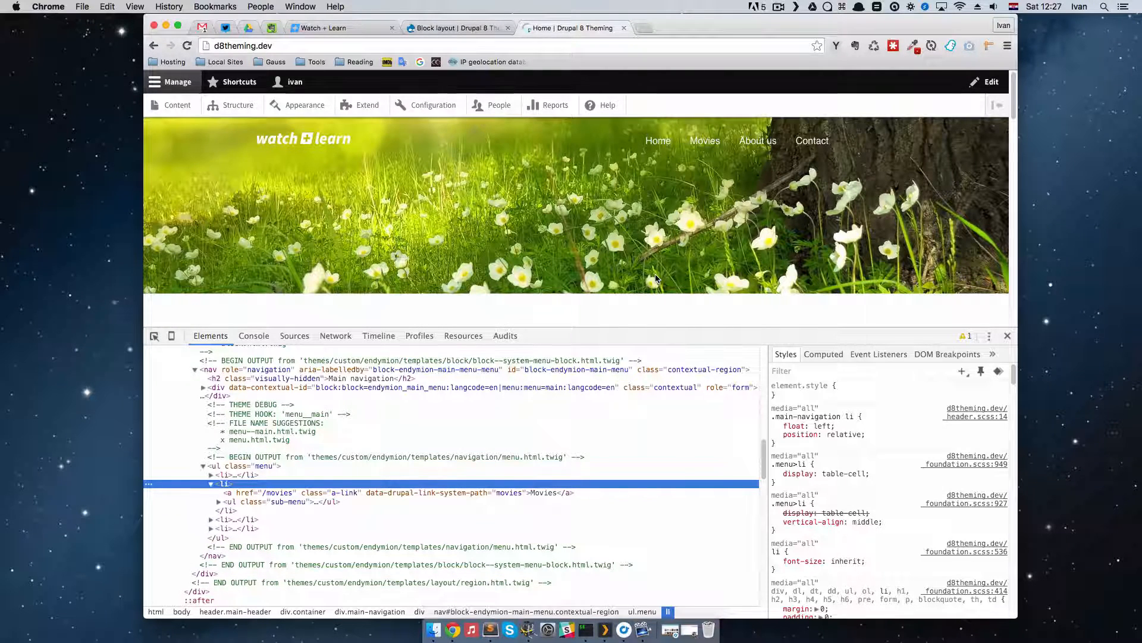
mouse_move(713, 146)
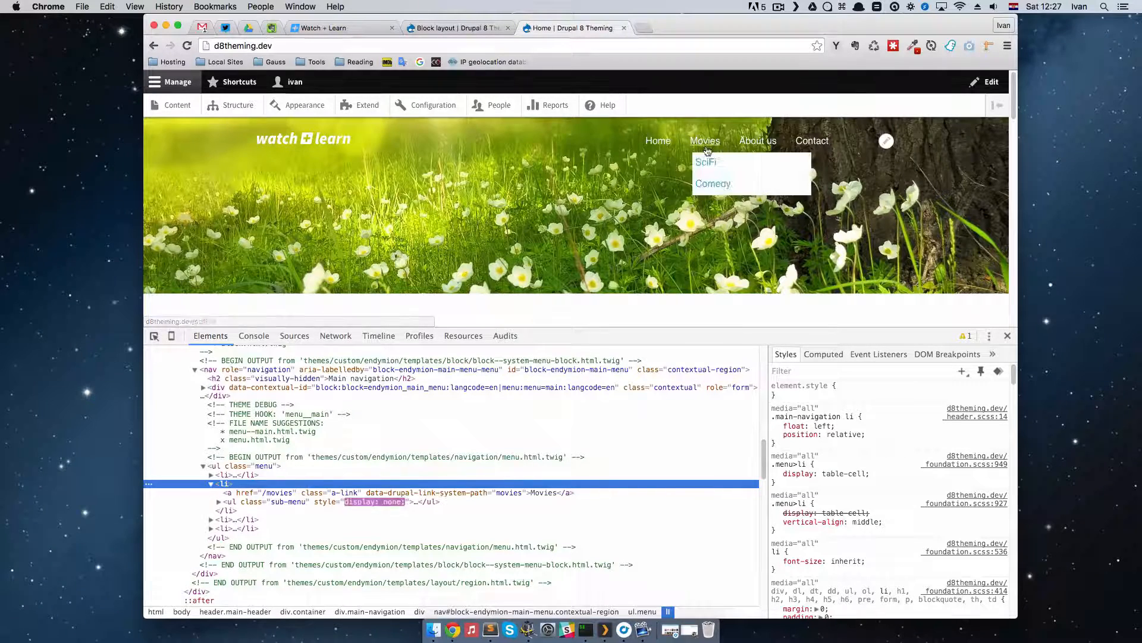
Step: Return to Sublime Text and shorten the hover selector in main.js to '#block-endymion-main-menu li'
key(ctrl+Left)
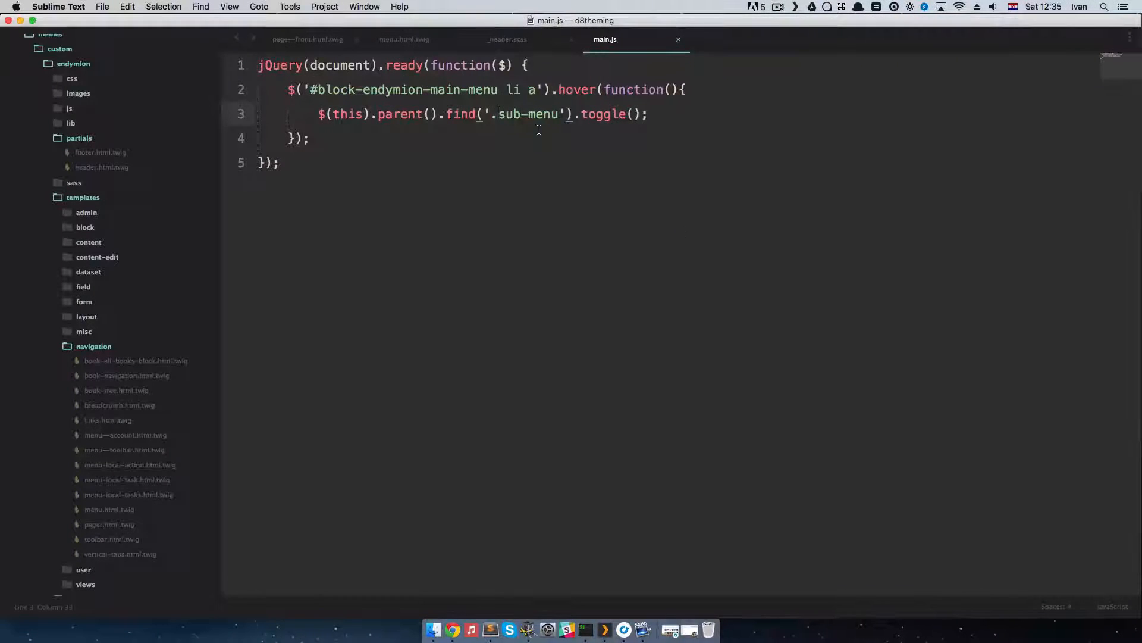
key(Up)
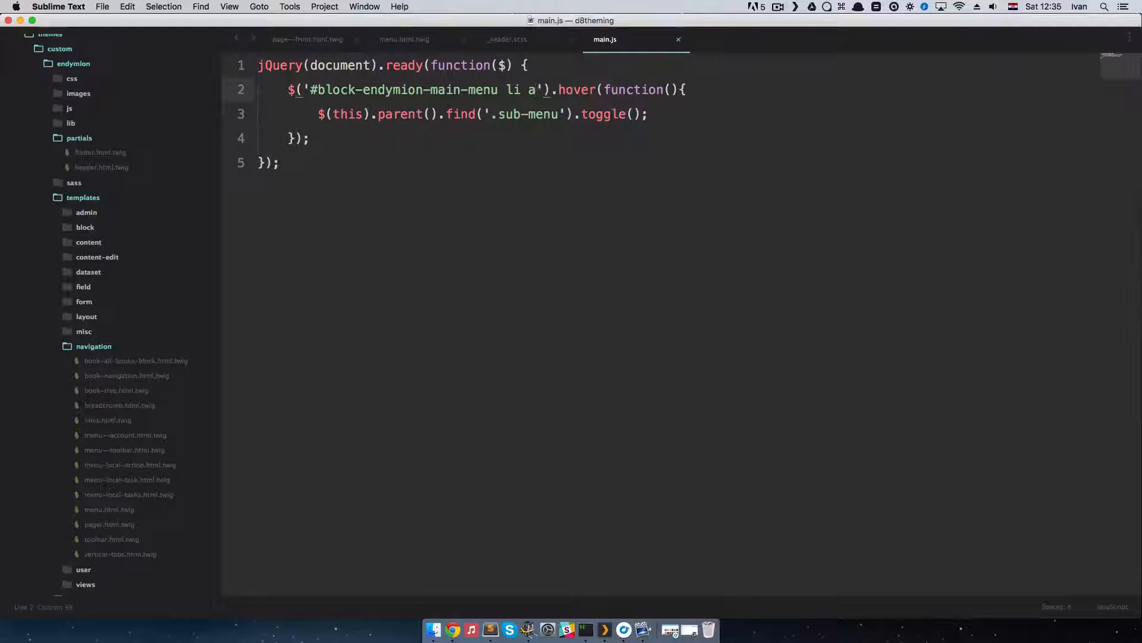
key(BackSpace)
key(BackSpace)
Step: Remove .parent() from the toggle line so it reads $(this).find('.sub-menu').toggle();
key(Down)
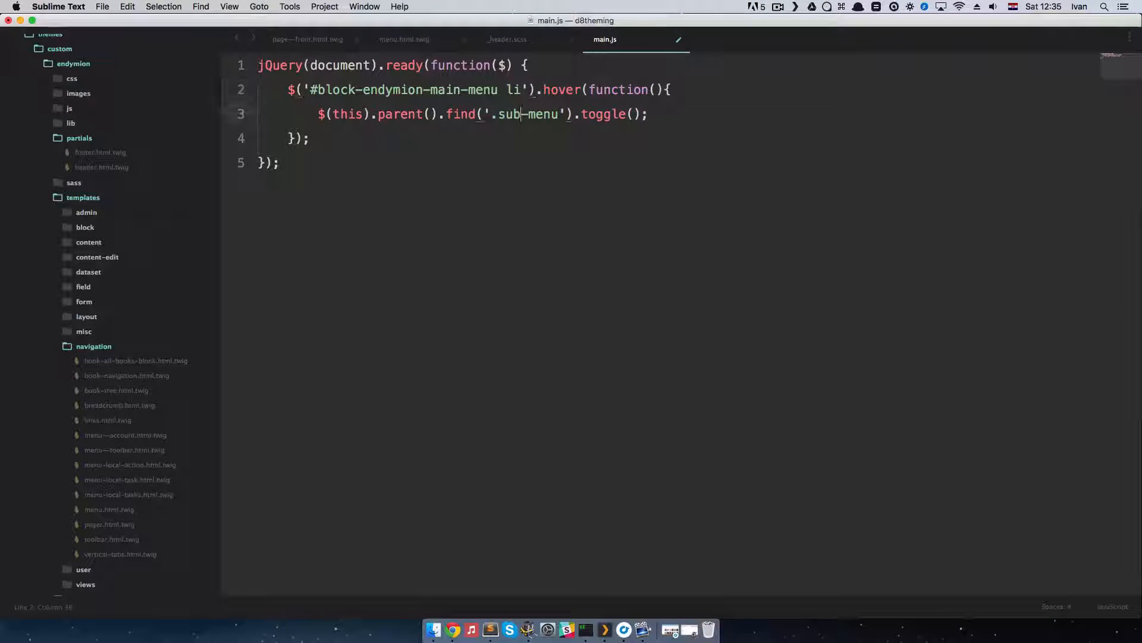
click(498, 113)
key(BackSpace)
key(BackSpace)
key(BackSpace)
key(BackSpace)
key(BackSpace)
key(BackSpace)
key(BackSpace)
key(BackSpace)
key(BackSpace)
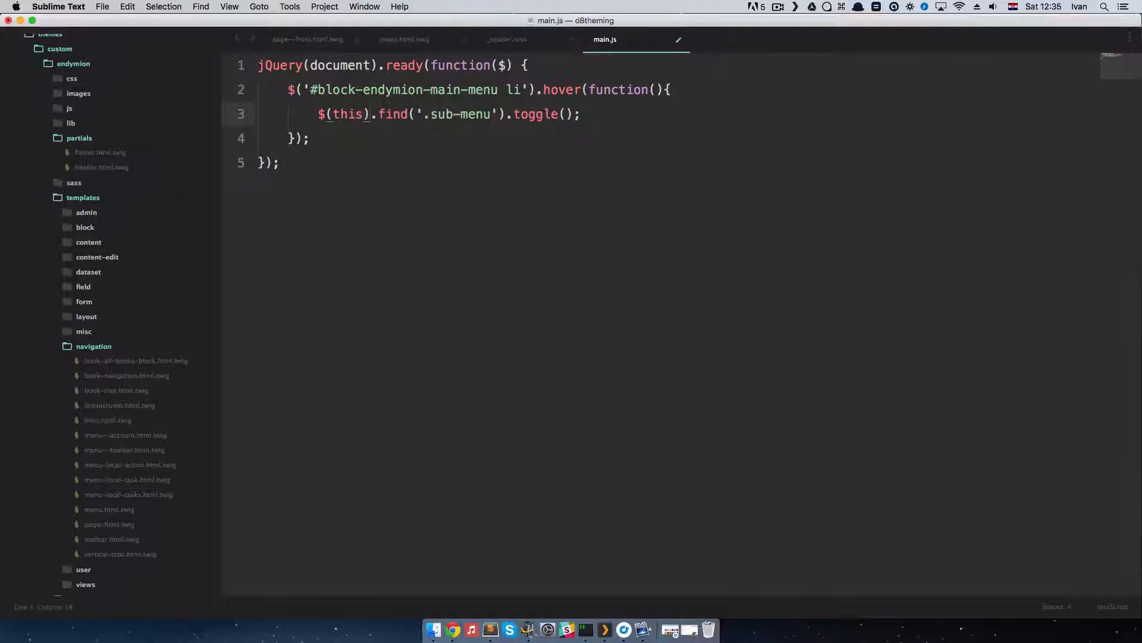
Step: Save main.js, reload the home page in Chrome to test the Movies submenu, and close the developer tools
key(super+s)
key(super+Tab)
key(super+r)
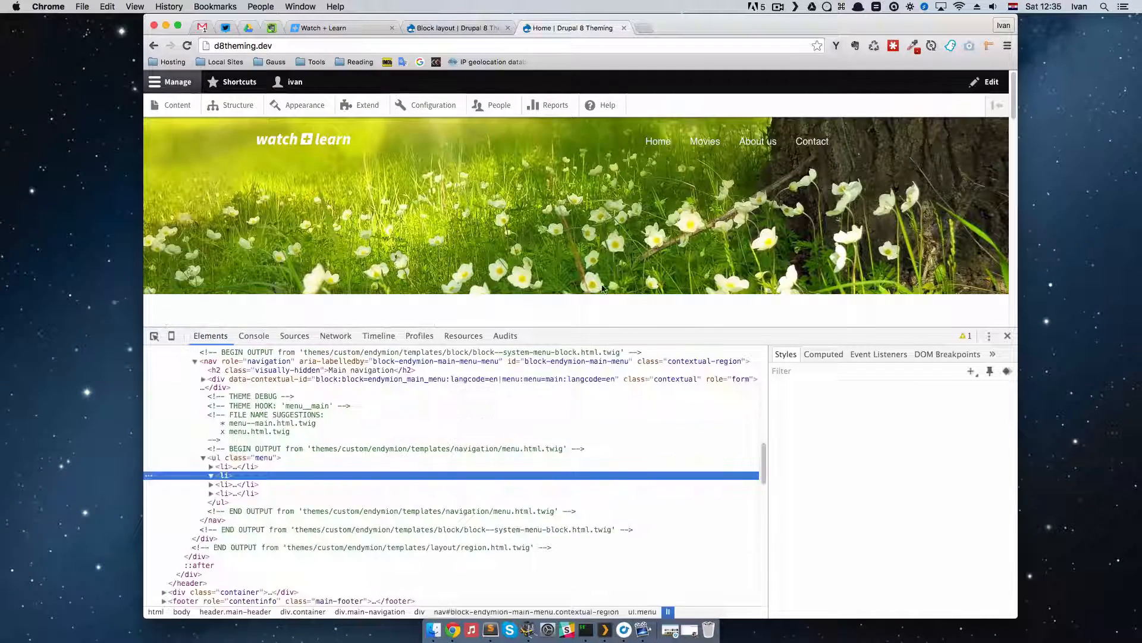
mouse_move(707, 145)
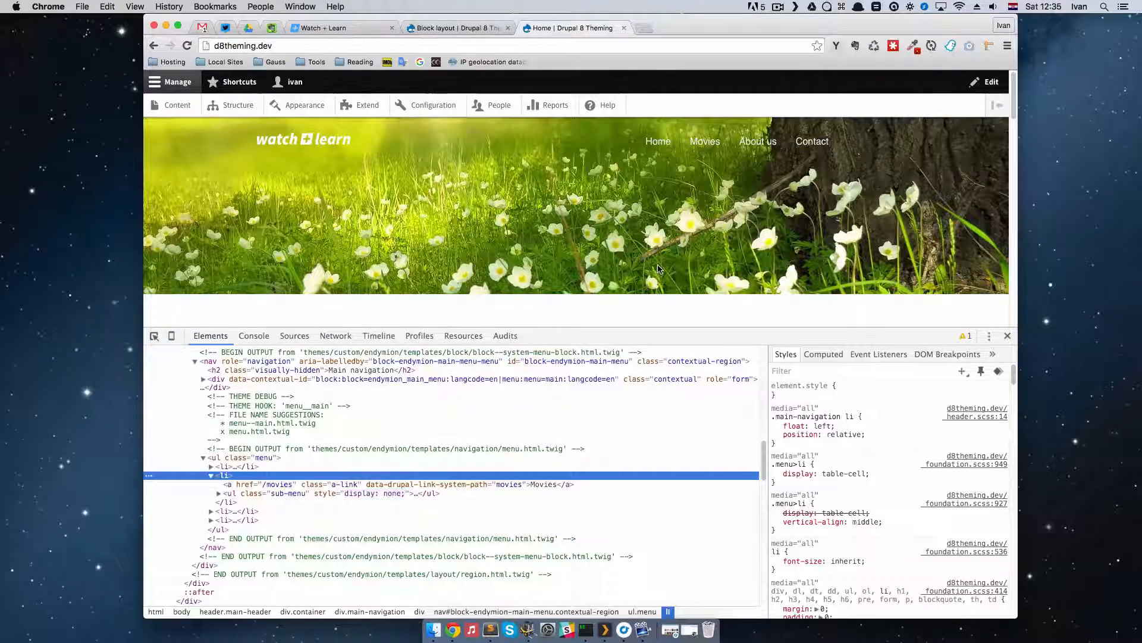
click(1008, 335)
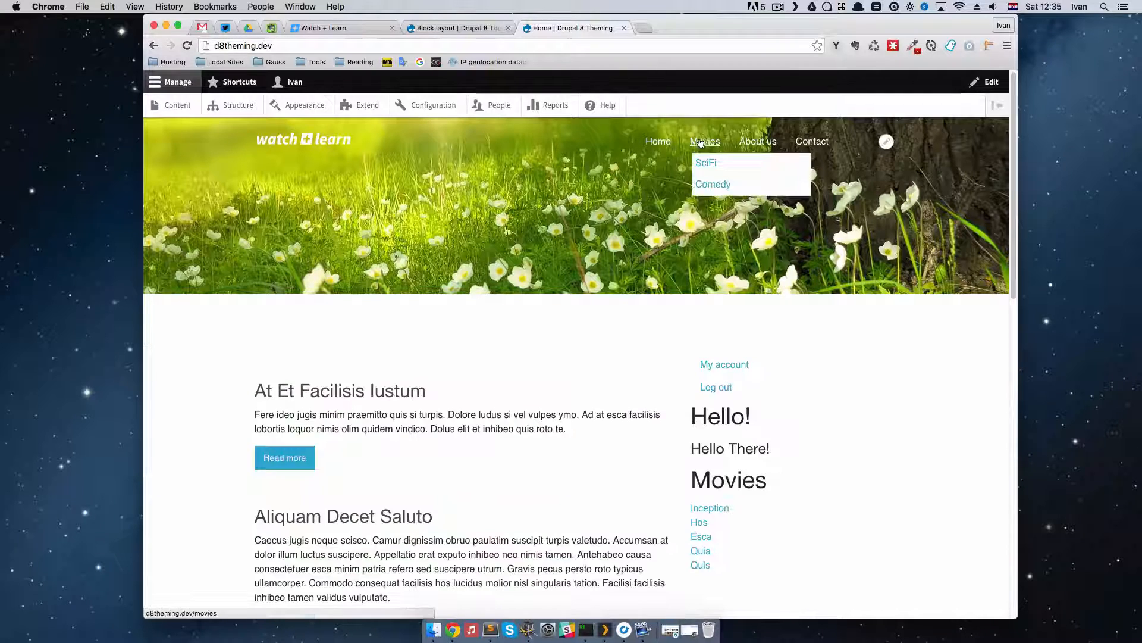
Step: Open the SciFi and Comedy term pages from the Movies submenu and review the content listed on each
click(714, 170)
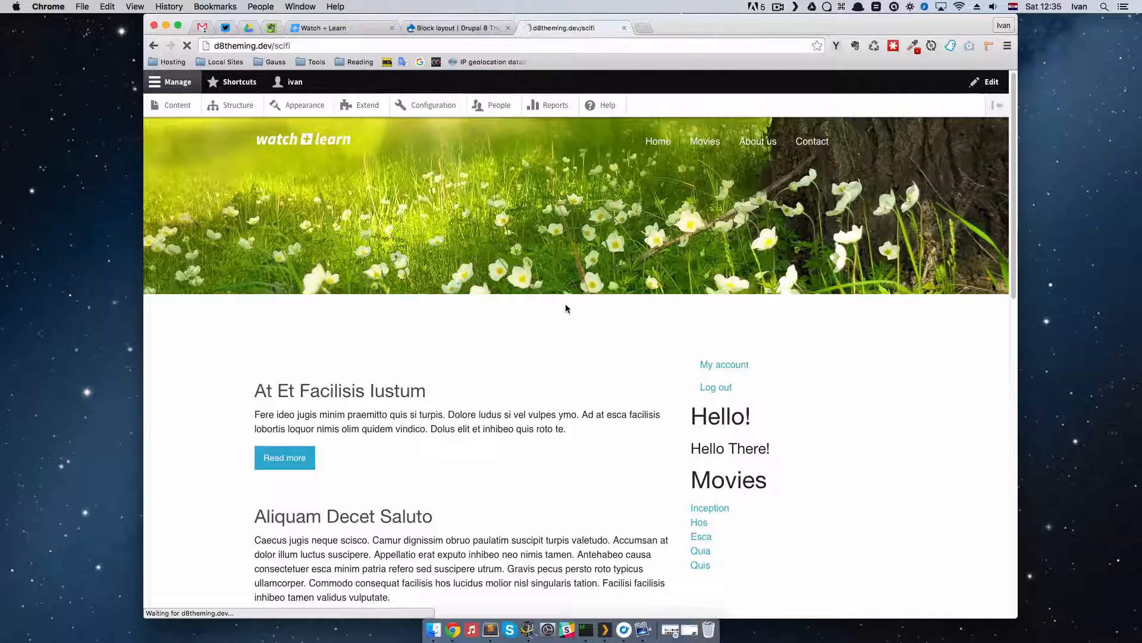
scroll(333, 473, down, 2)
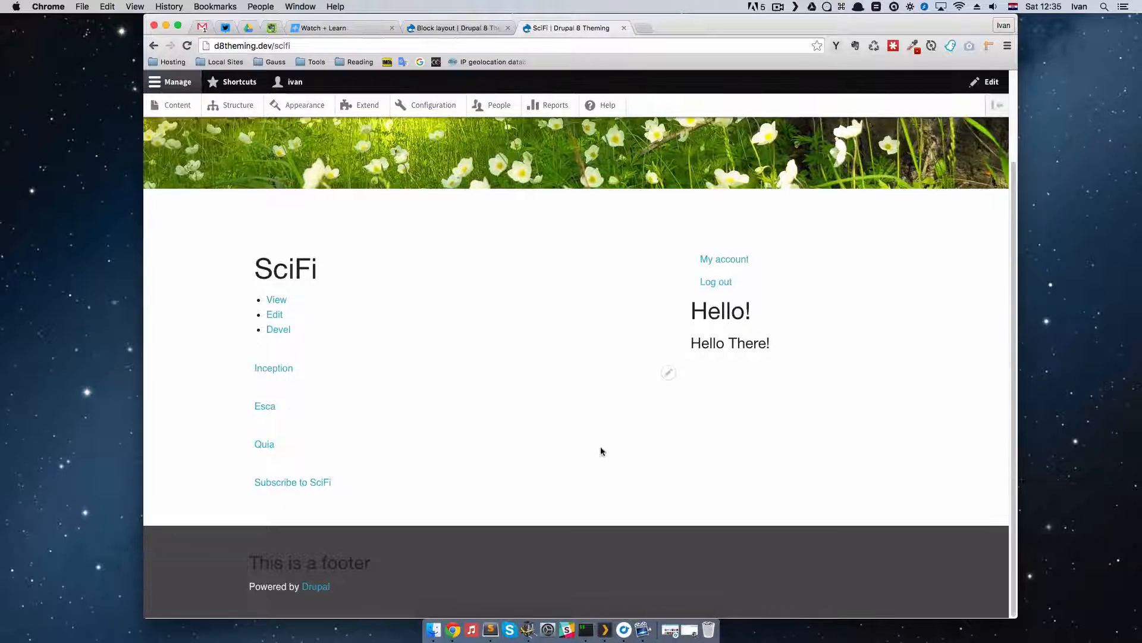
scroll(601, 451, up, 2)
mouse_move(706, 144)
click(711, 188)
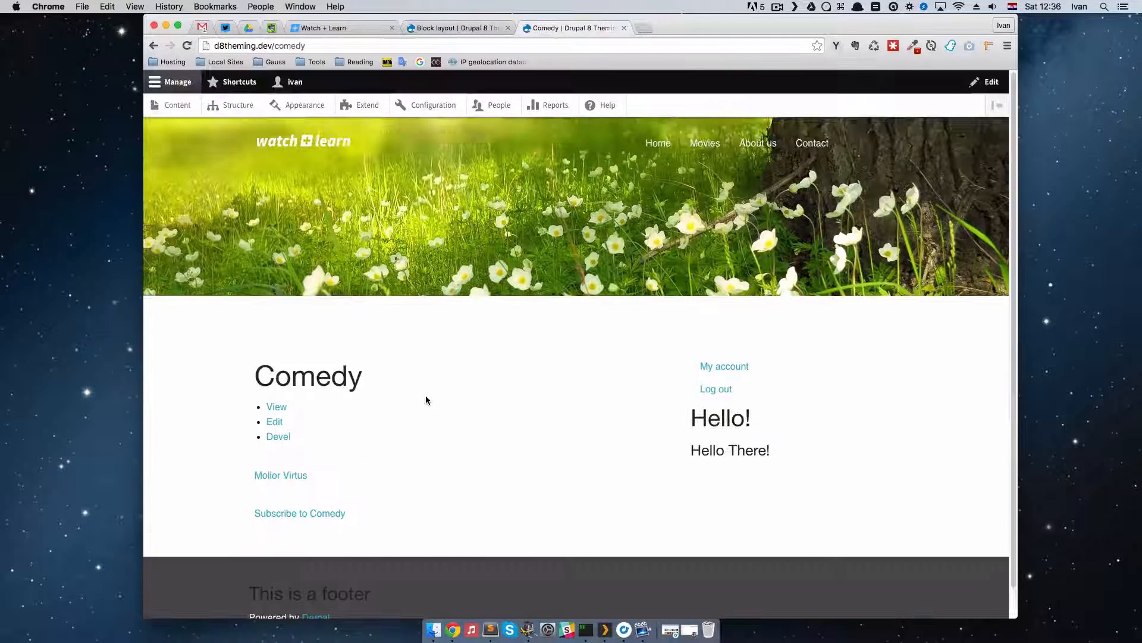
scroll(426, 397, down, 1)
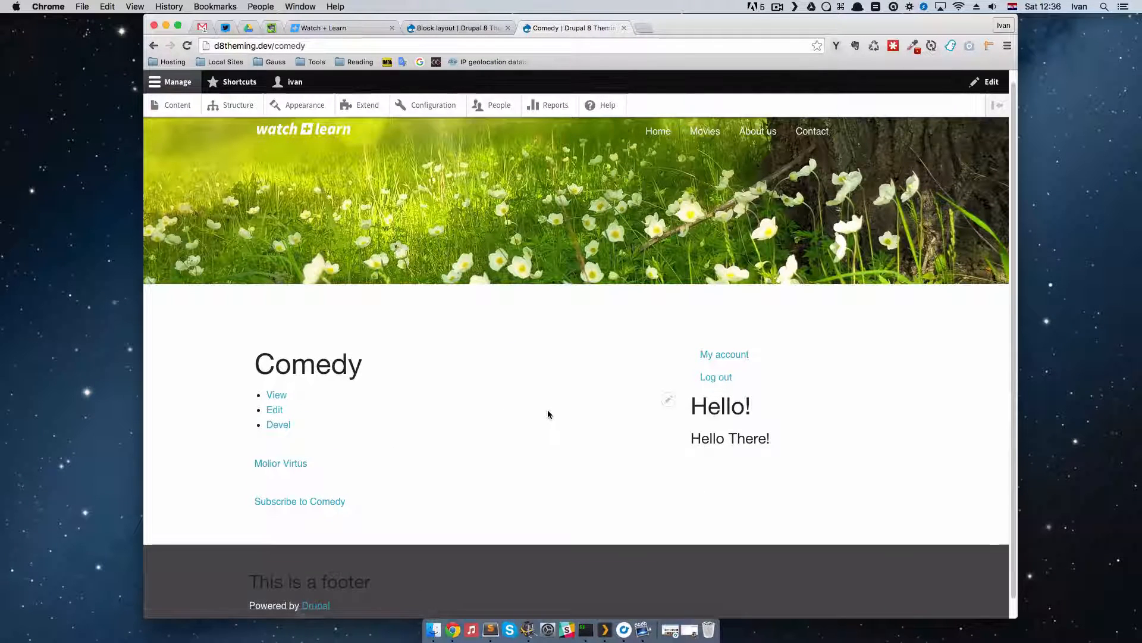
scroll(547, 410, up, 1)
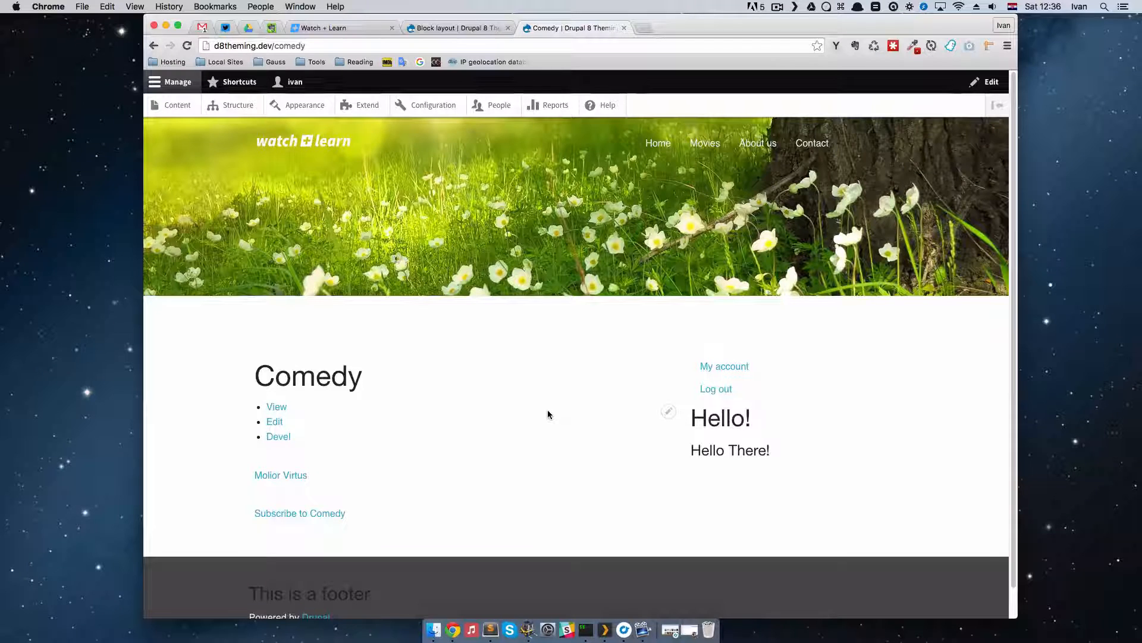